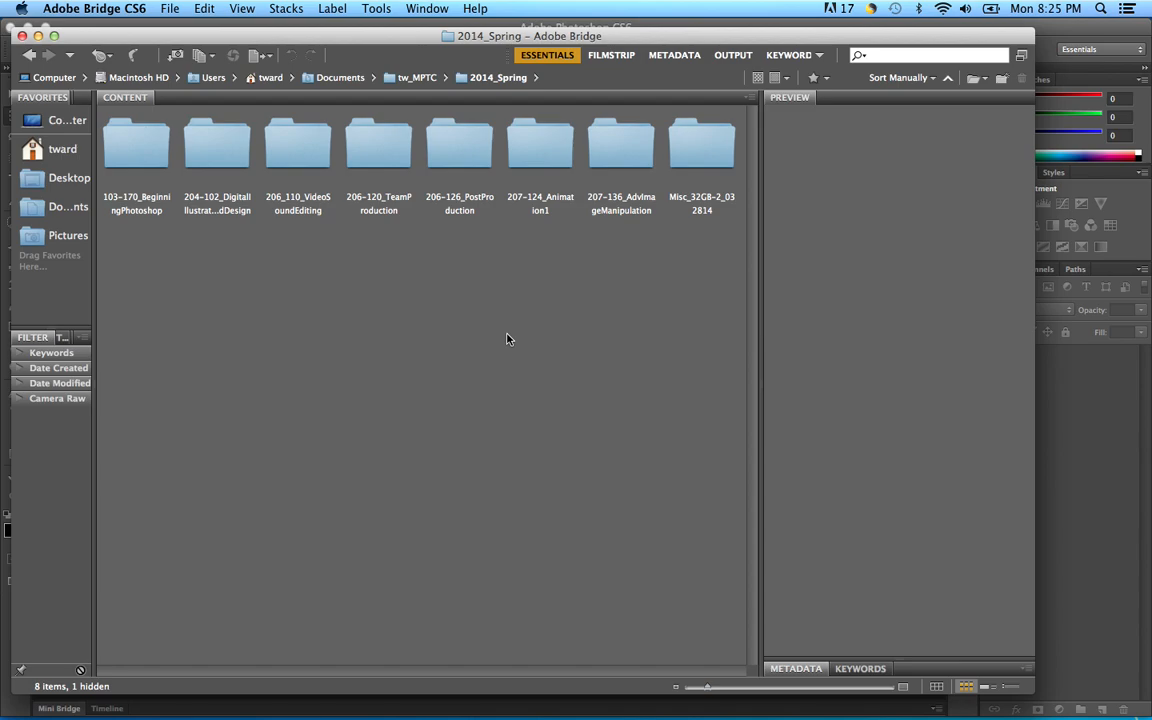
Step: Browse through the course and DVD folders into Lessons > Lesson03 in Bridge
{"action": "double_click", "coordinate": [140, 148]}
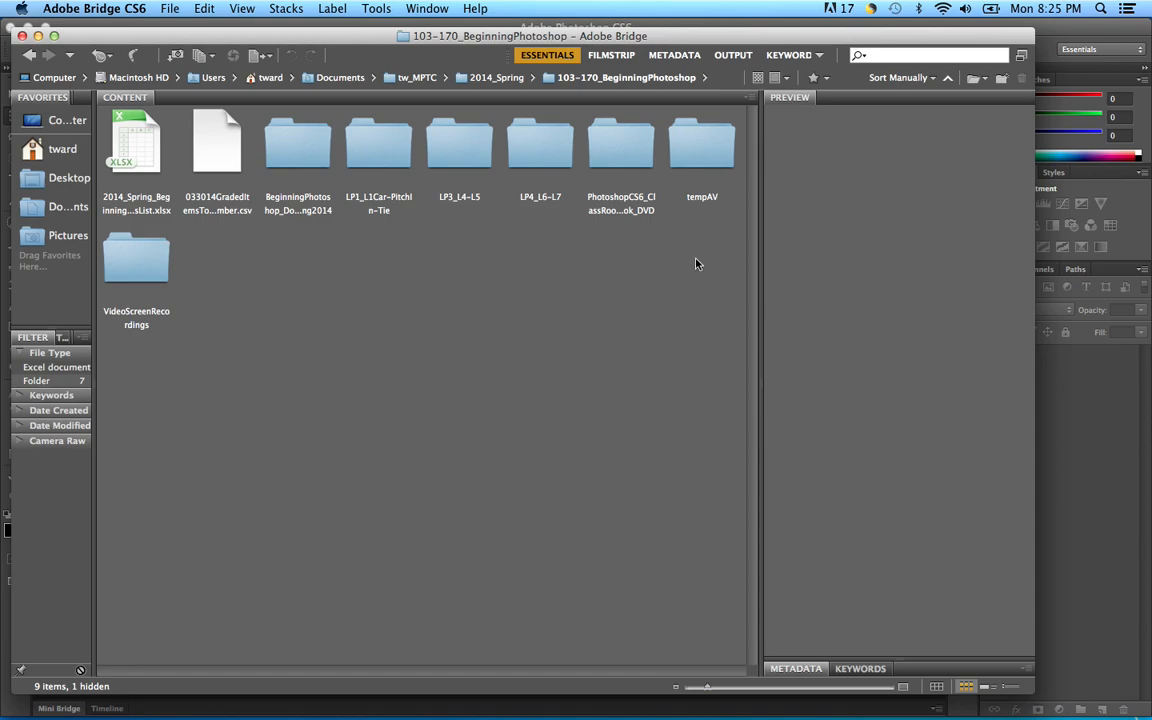
{"action": "double_click", "coordinate": [626, 148]}
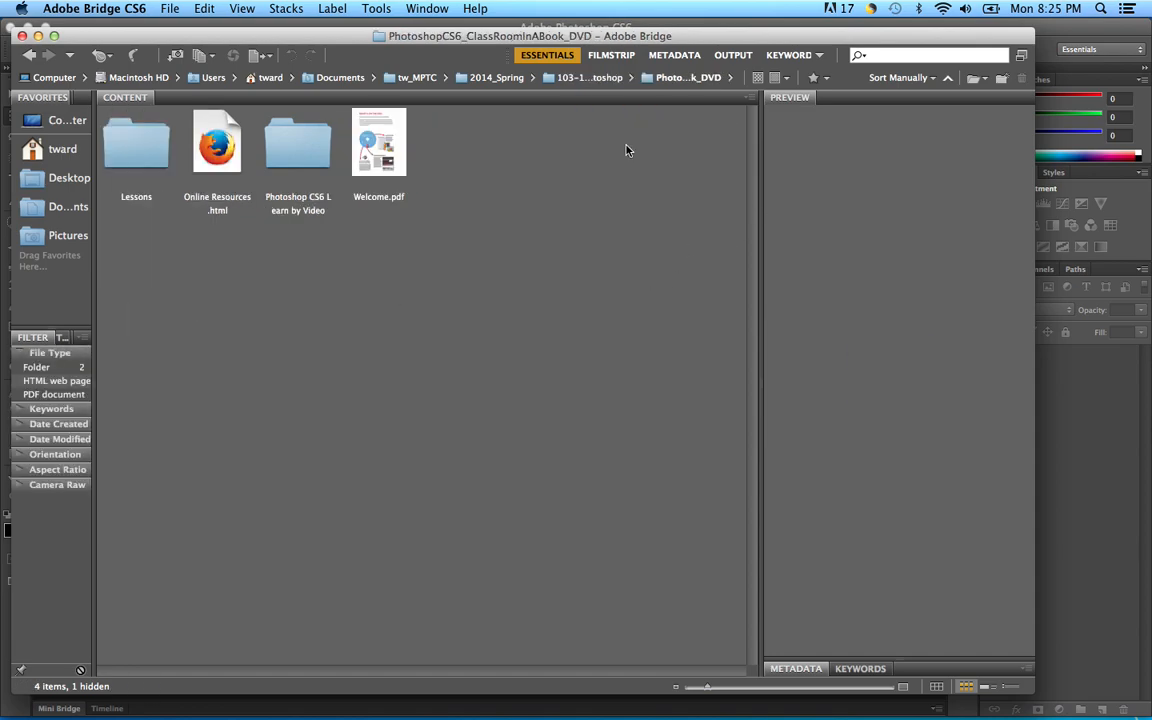
{"action": "double_click", "coordinate": [118, 150]}
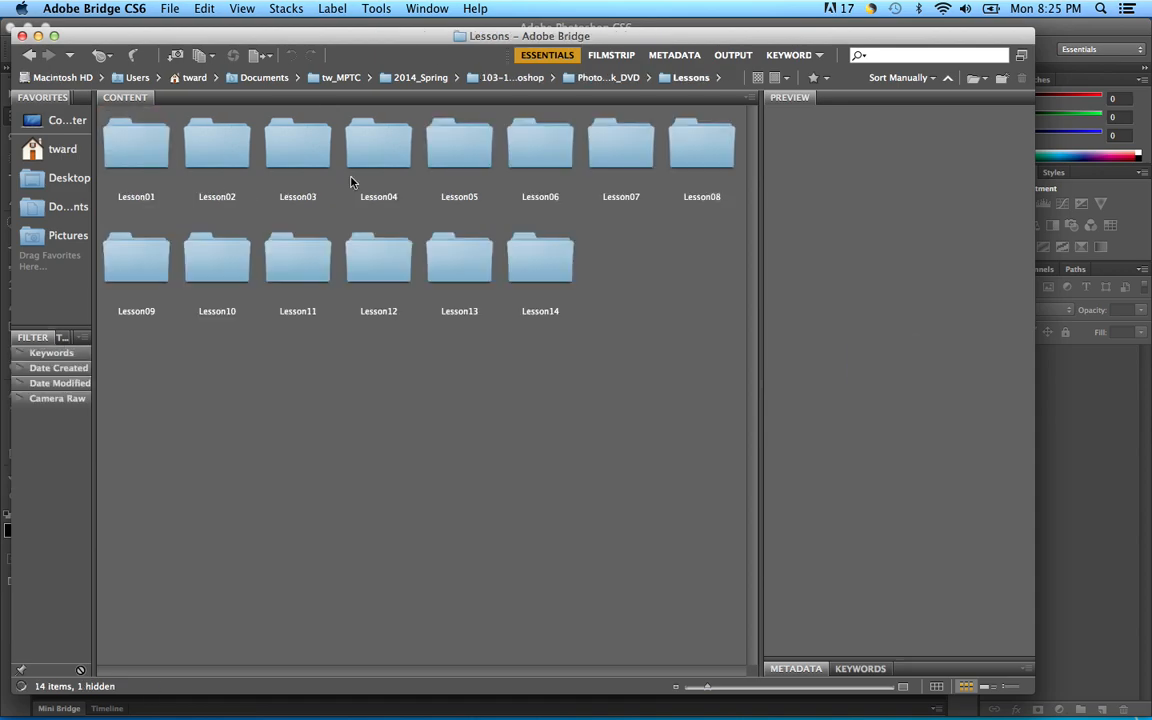
{"action": "double_click", "coordinate": [303, 152]}
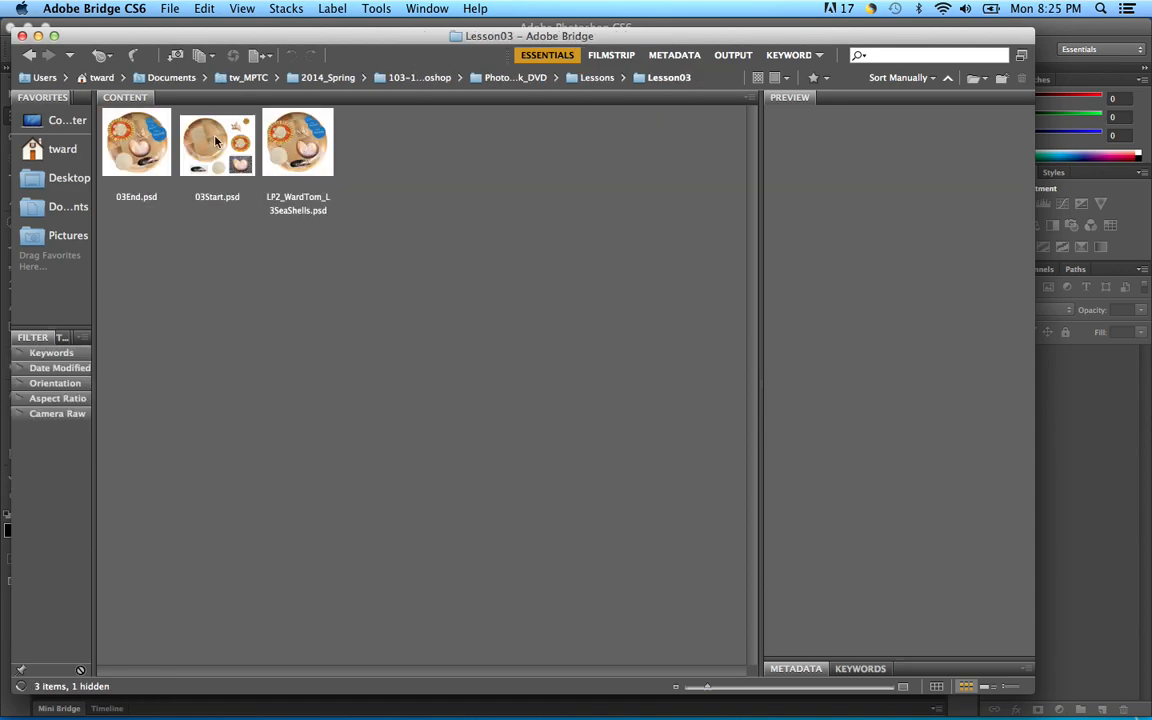
Step: Select 03End.psd and 03Start.psd together and open both in Photoshop
{"action": "left_click", "coordinate": [130, 140]}
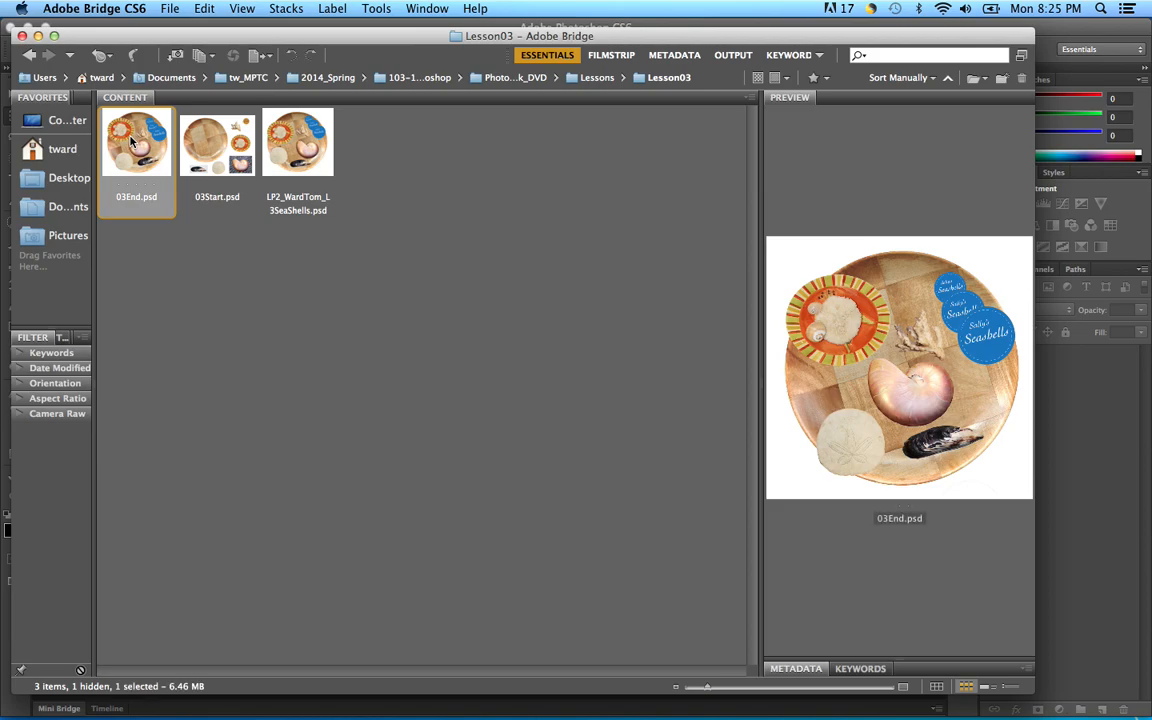
{"action": "left_click", "coordinate": [223, 146], "text": "shift"}
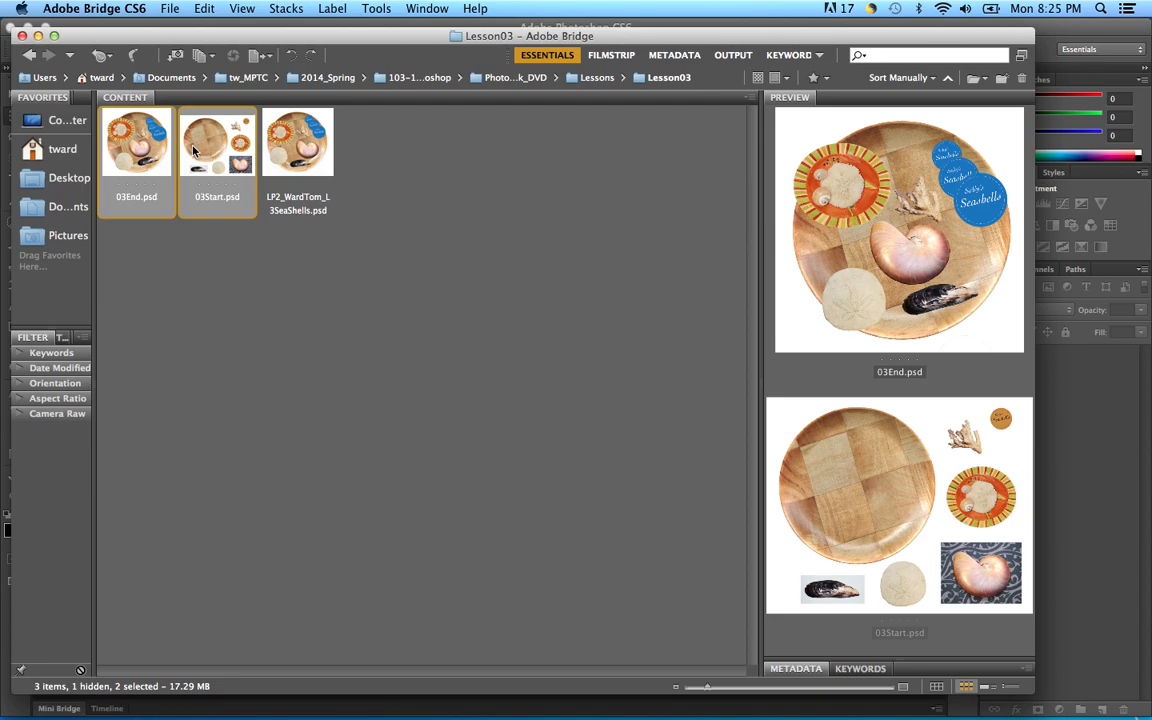
{"action": "double_click", "coordinate": [146, 148]}
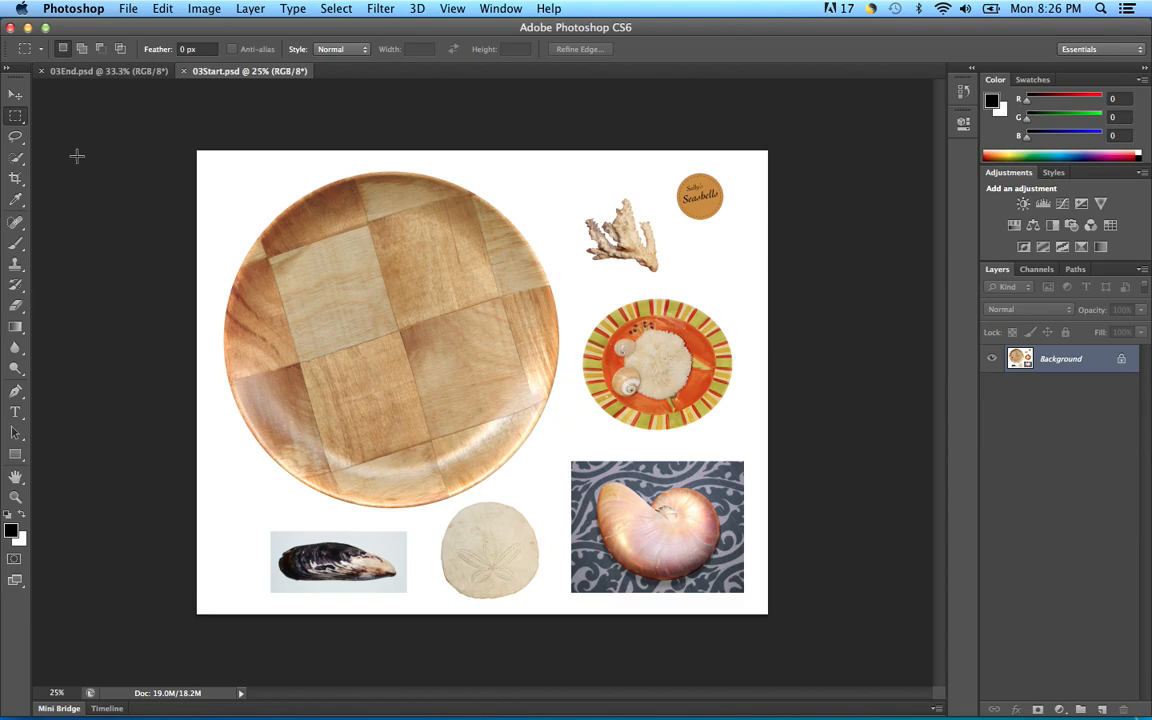
Step: With 03Start showing, pick the Quick Selection tool, then switch to the Zoom tool
{"action": "left_click", "coordinate": [19, 160]}
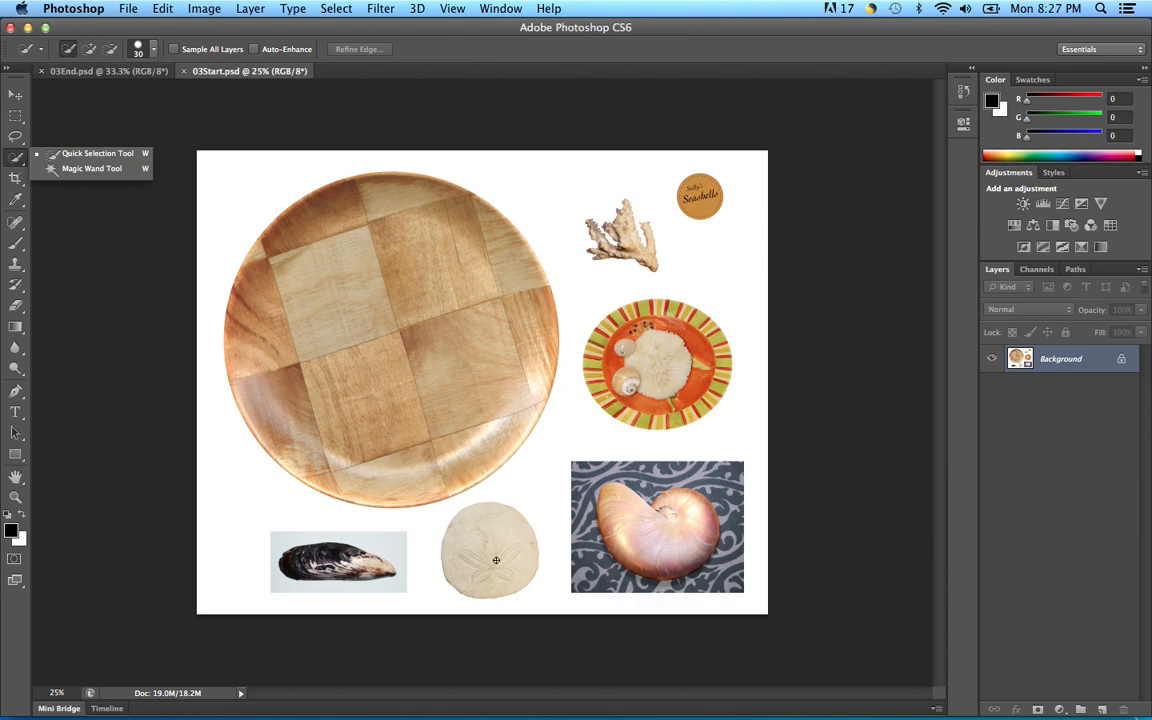
{"action": "key", "text": "z"}
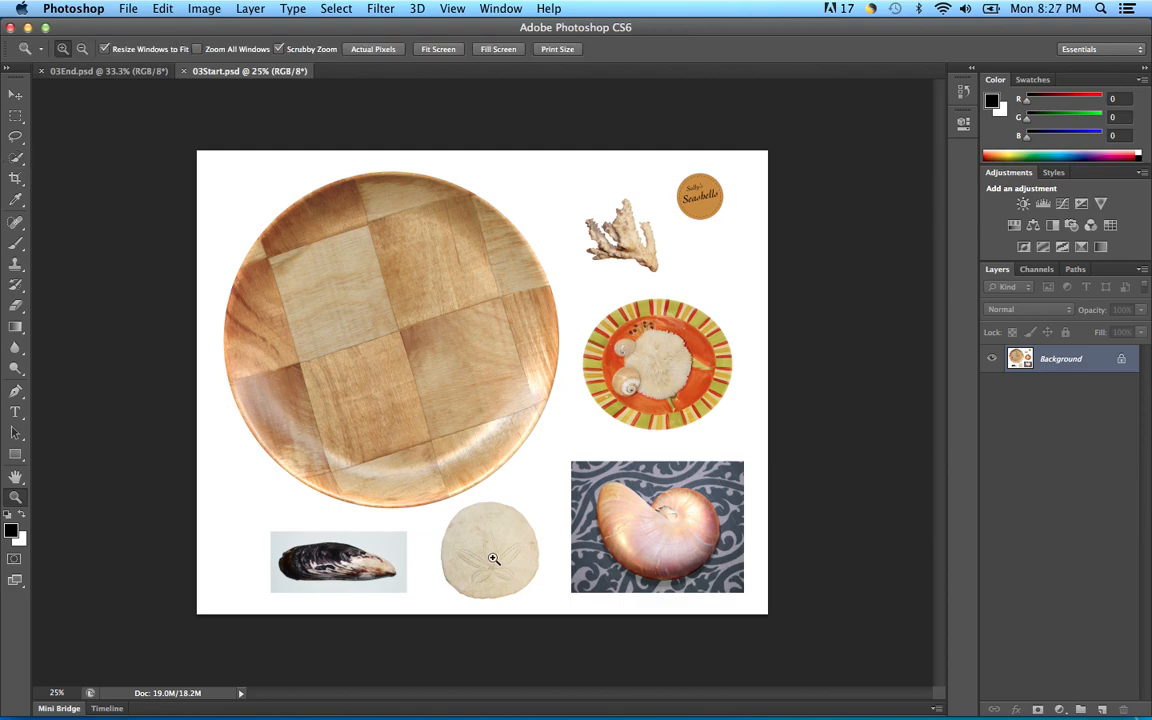
Step: Zoom and pan to the sand dollar, then select it with an enlarged Quick Selection brush
{"action": "left_click_drag", "start_coordinate": [491, 541], "coordinate": [581, 676]}
{"action": "left_click_drag", "start_coordinate": [501, 465], "coordinate": [512, 404]}
{"action": "left_click", "coordinate": [16, 158]}
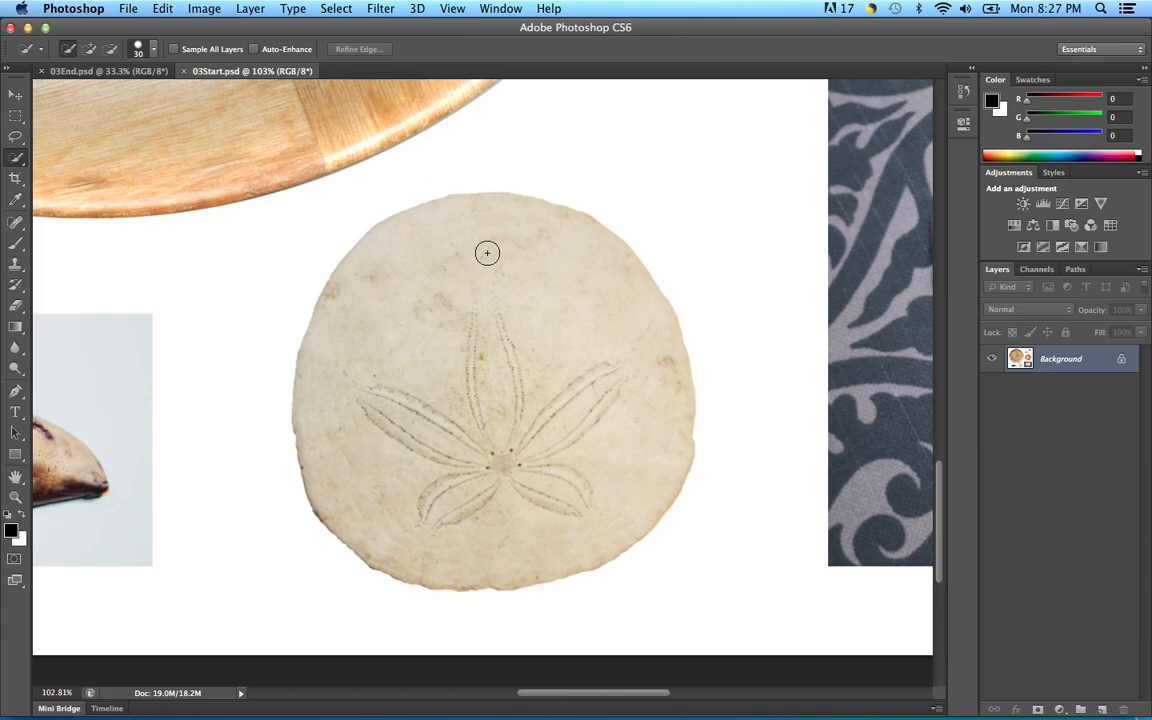
{"action": "key", "text": "bracketright"}
{"action": "key", "text": "bracketright"}
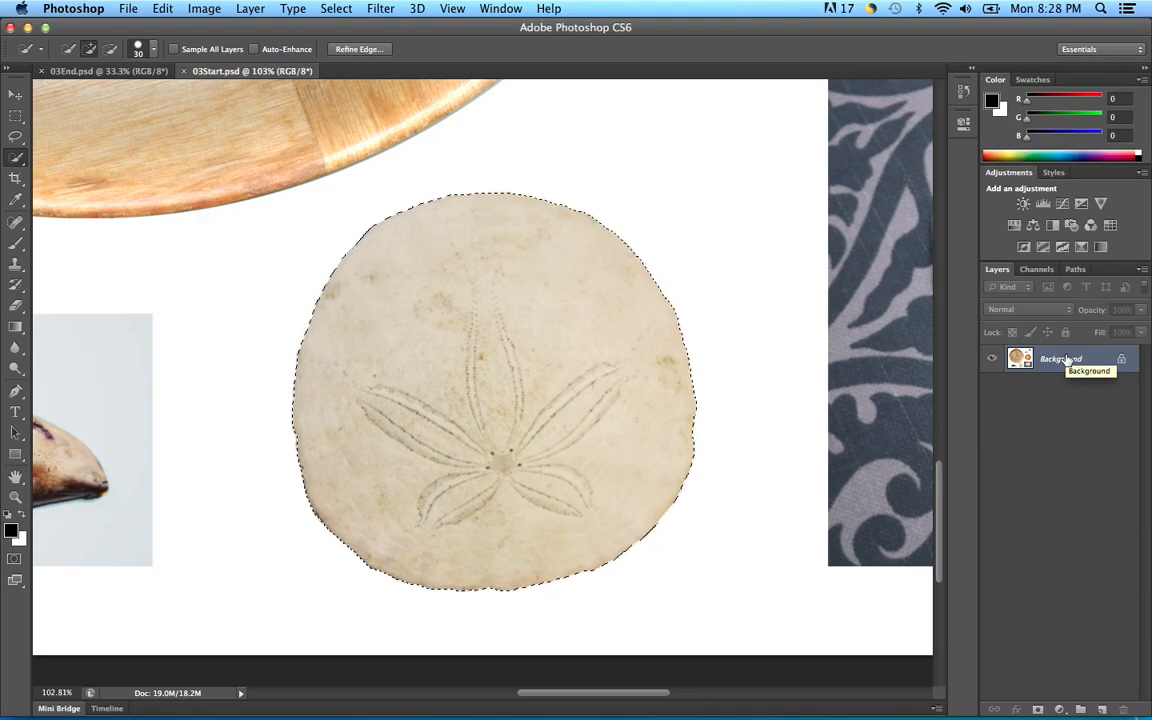
Step: Duplicate the Background layer as 'Plate' and hide the original Background layer
{"action": "left_click", "coordinate": [1142, 272]}
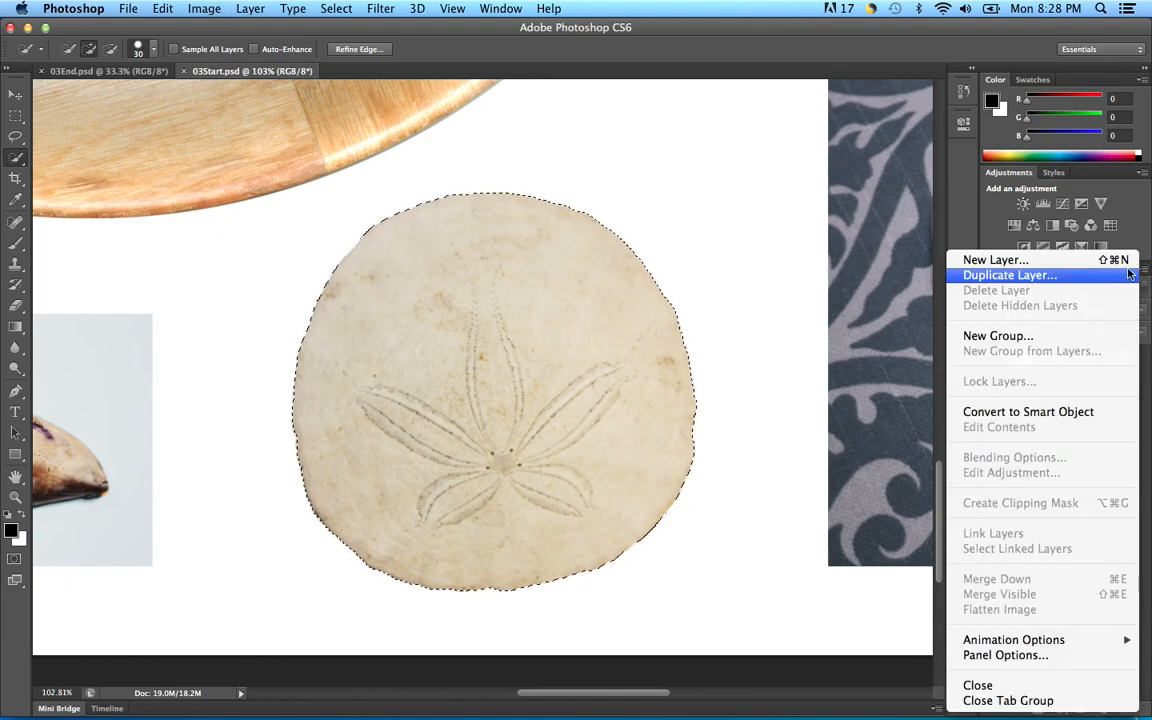
{"action": "left_click", "coordinate": [1050, 279]}
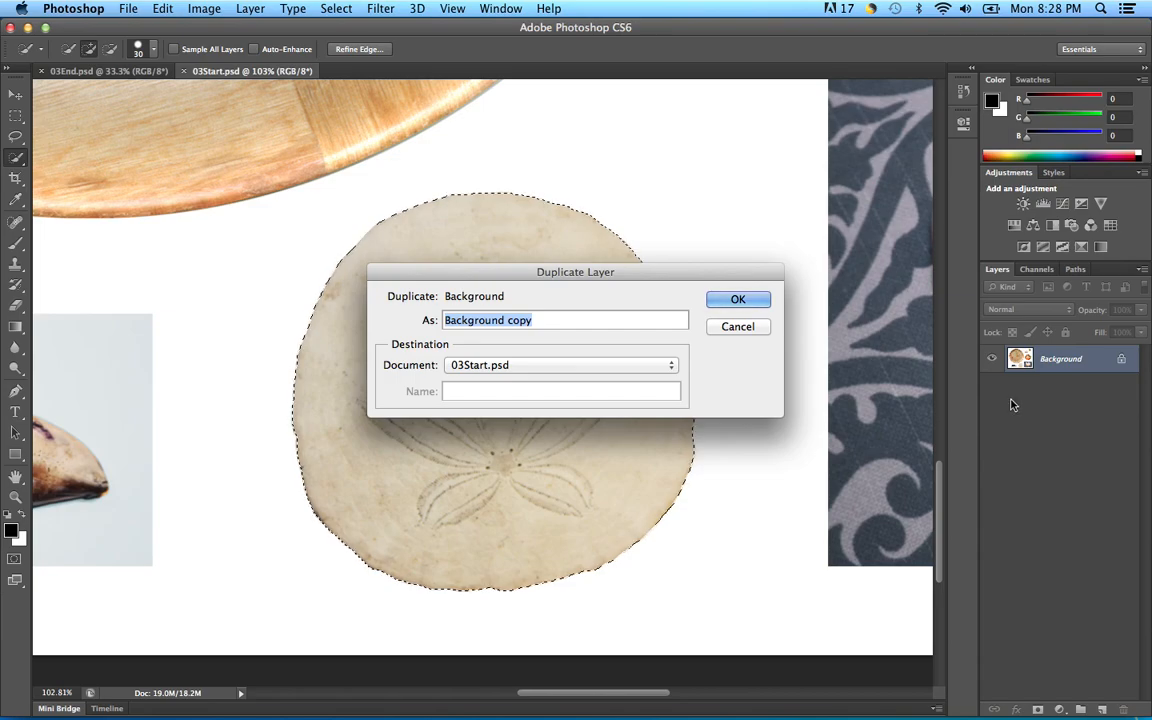
{"action": "type", "text": "Plate"}
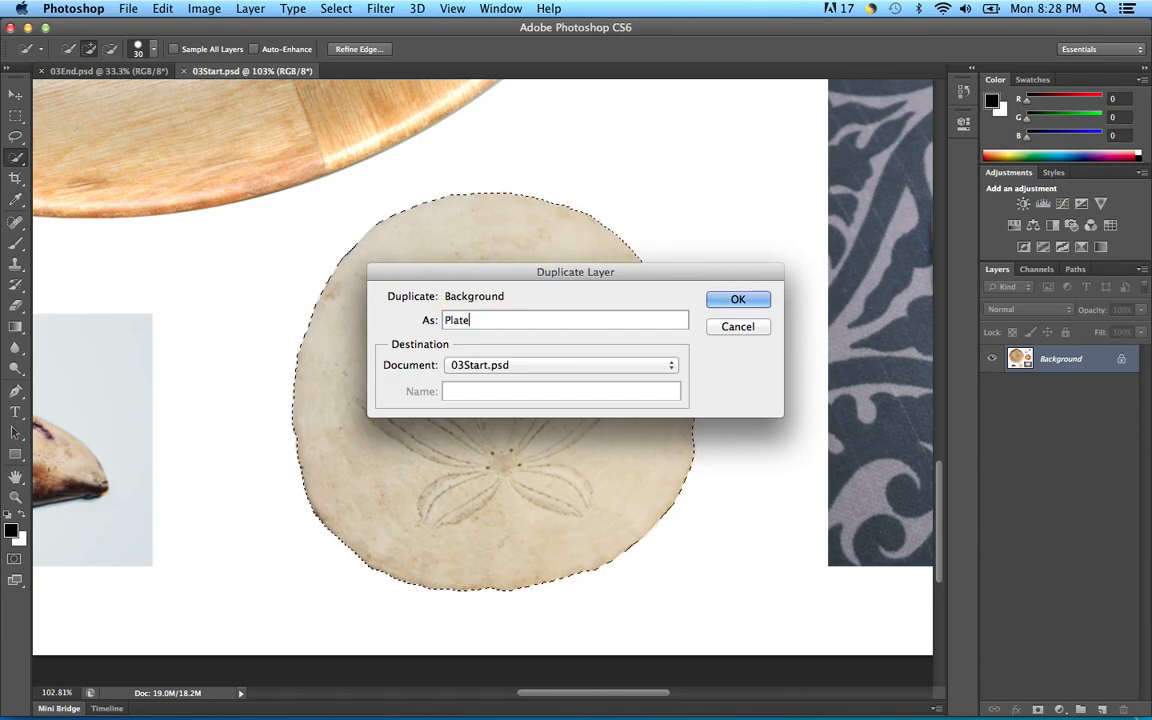
{"action": "left_click", "coordinate": [739, 300]}
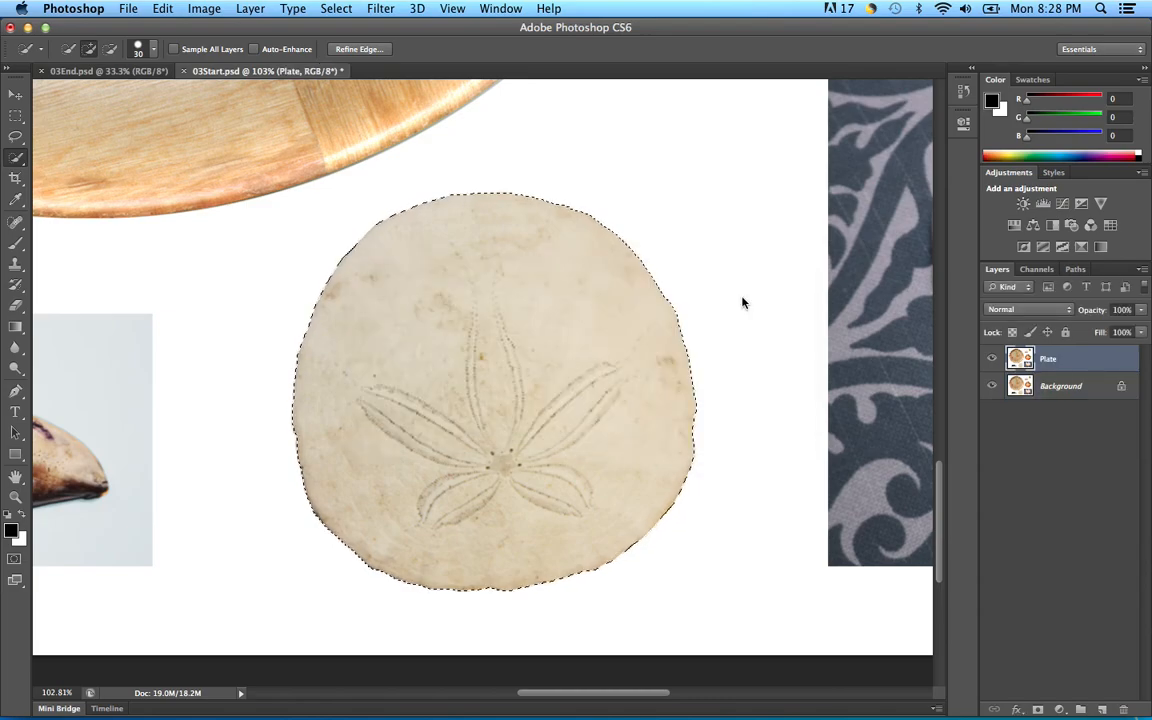
{"action": "left_click", "coordinate": [991, 386]}
Step: Copy the selected sand dollar and paste it onto a new Layer 1
{"action": "left_click", "coordinate": [162, 9]}
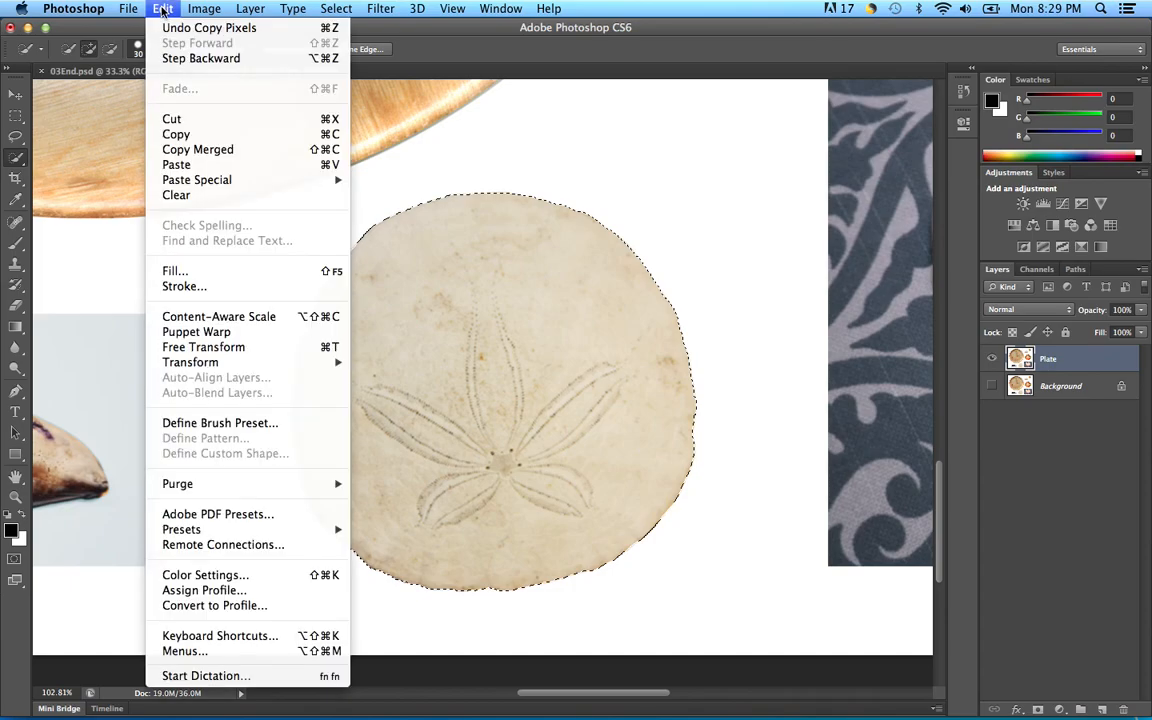
{"action": "left_click", "coordinate": [174, 132]}
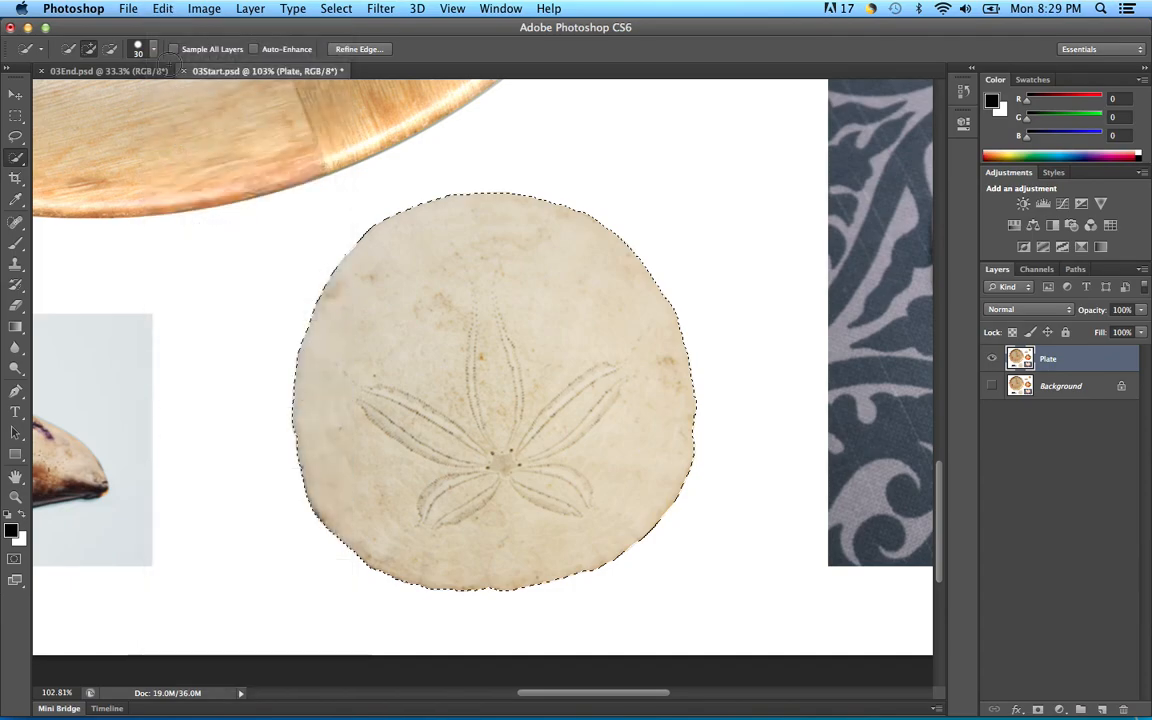
{"action": "left_click", "coordinate": [162, 9]}
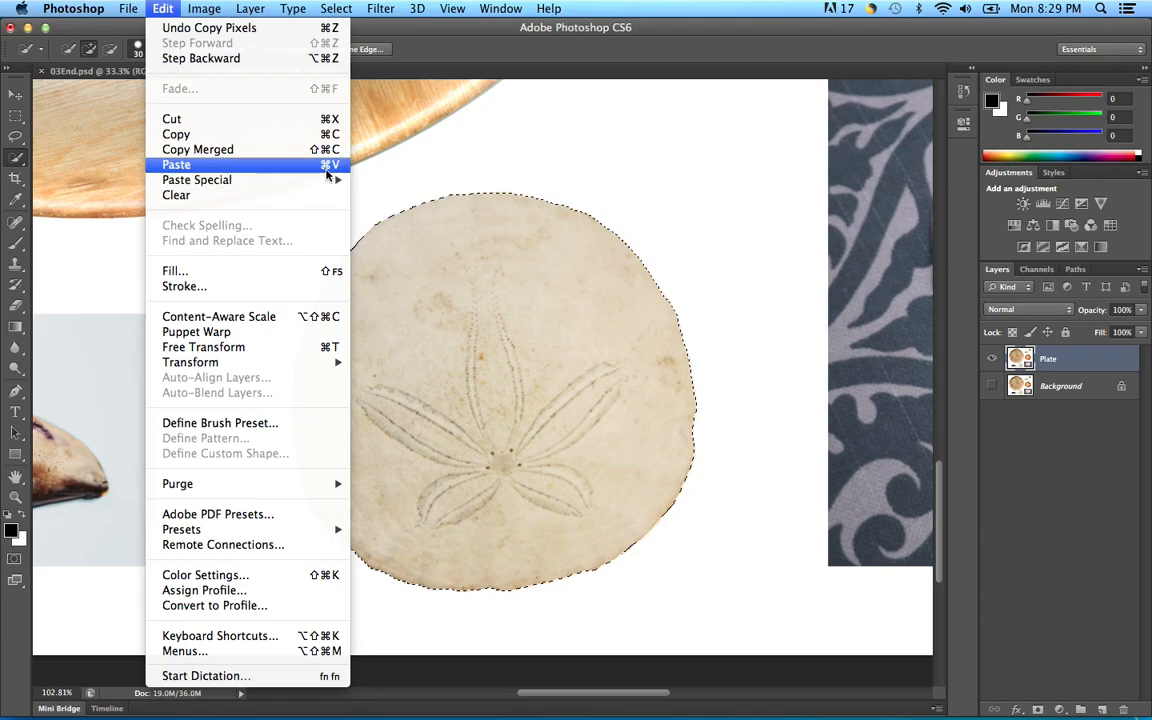
{"action": "left_click", "coordinate": [178, 165]}
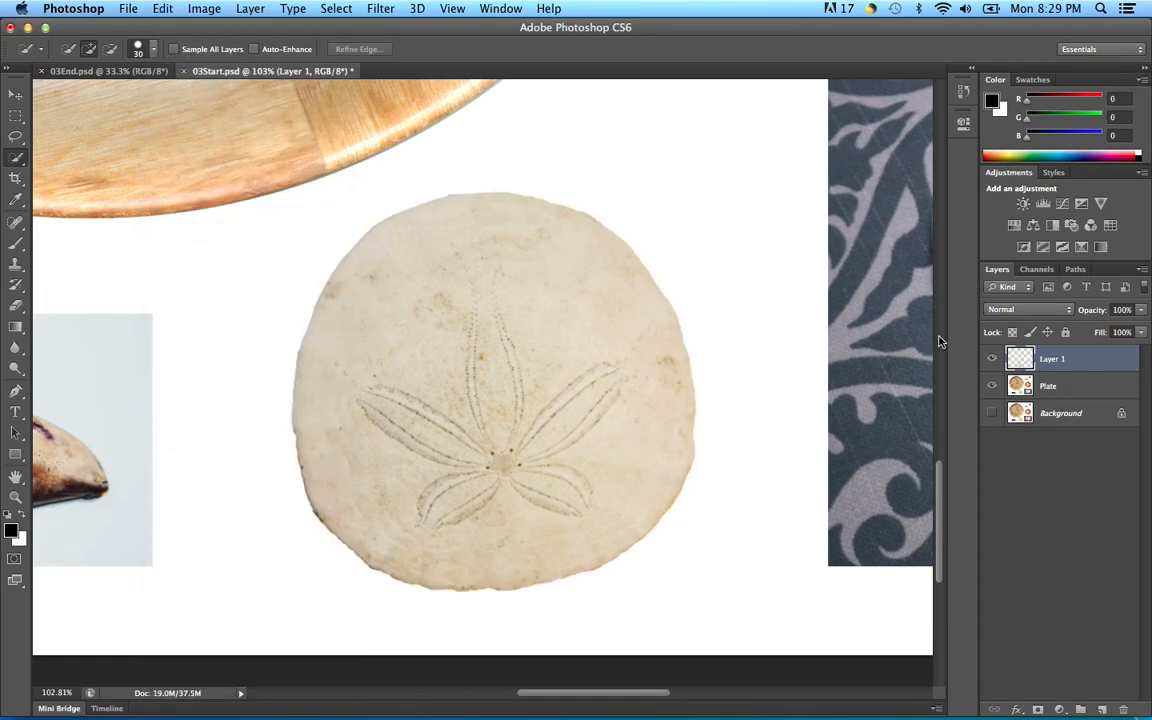
Step: Check the pasted shell by toggling Plate, show all layers, and zoom out to 66.7%
{"action": "left_click", "coordinate": [991, 386]}
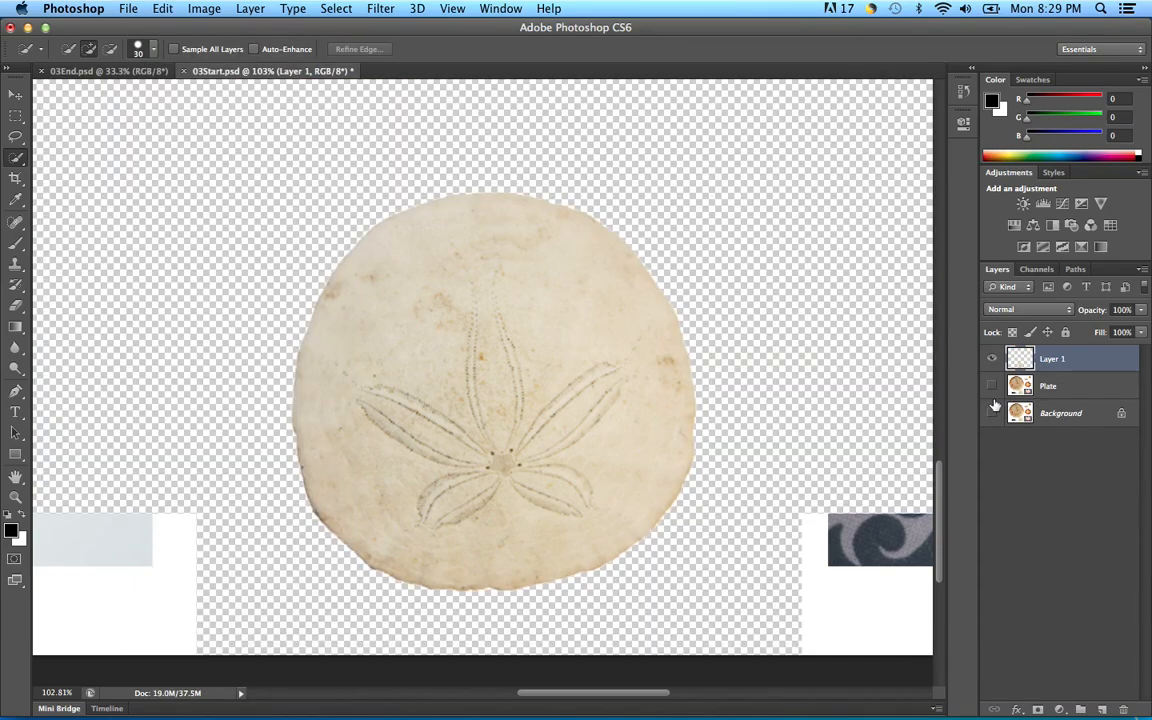
{"action": "left_click", "coordinate": [991, 386]}
{"action": "left_click", "coordinate": [992, 413]}
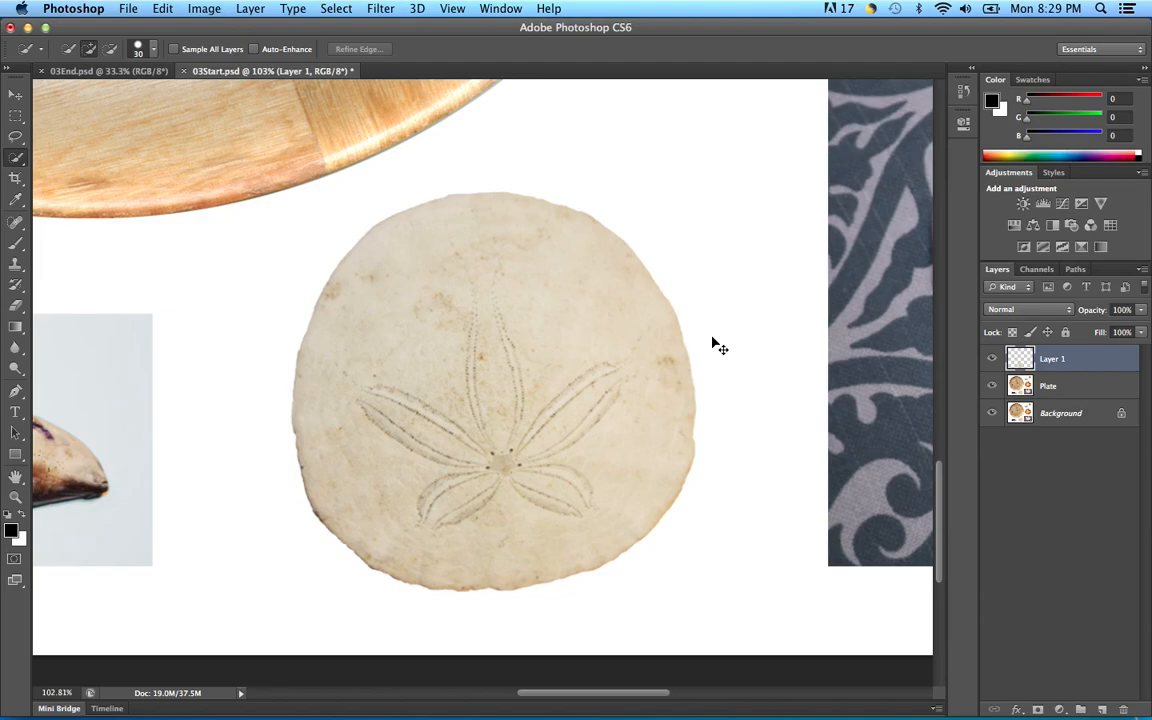
{"action": "key", "text": "super+minus"}
{"action": "key", "text": "super+minus"}
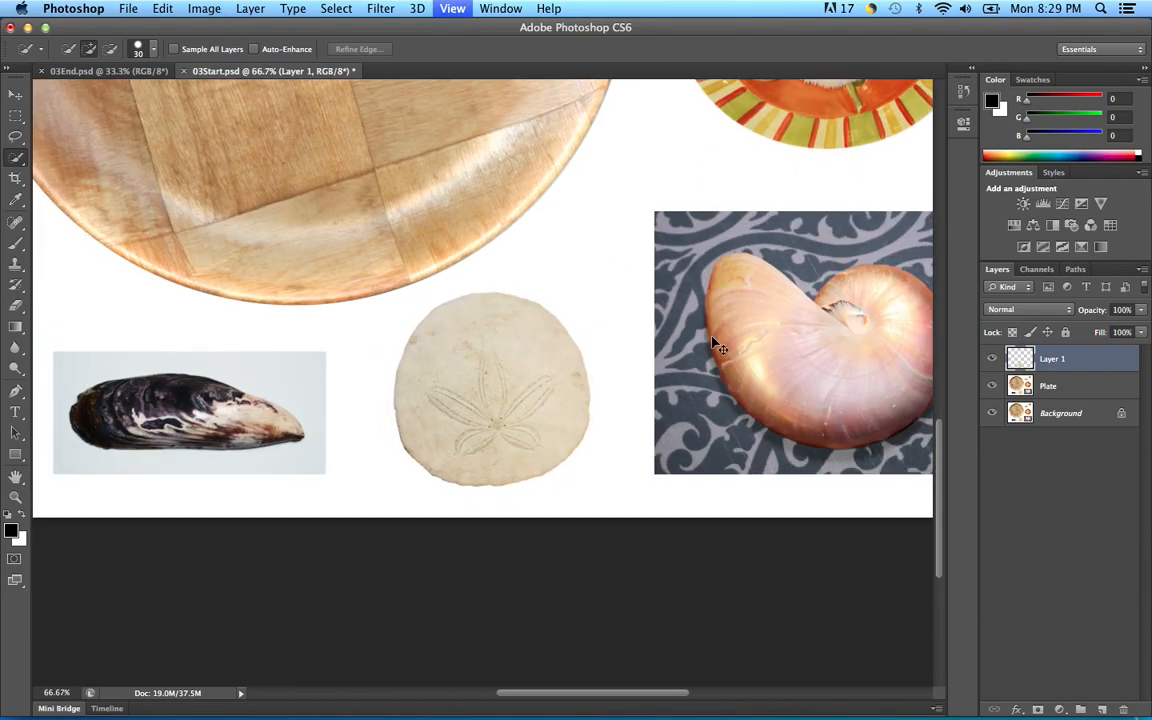
Step: Zoom out, make Layer 1 the working layer, and restore the sand dollar selection with Select > Reselect
{"action": "key", "text": "super+minus"}
{"action": "key", "text": "super+minus"}
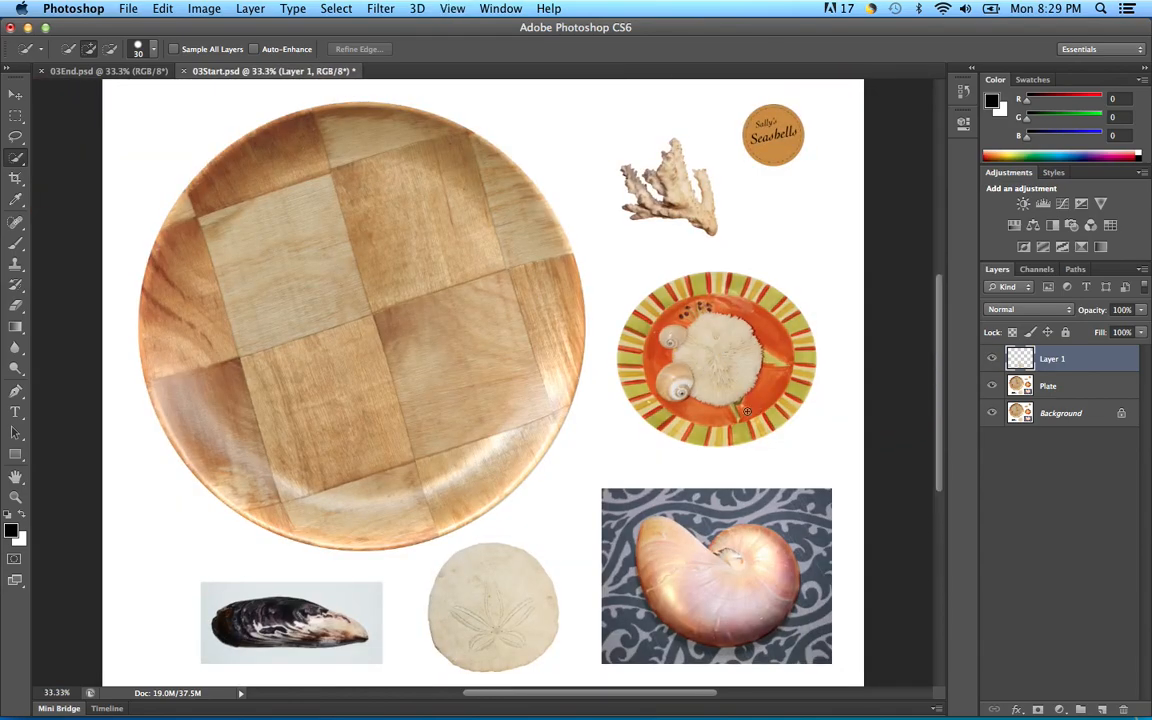
{"action": "left_click", "coordinate": [1094, 390]}
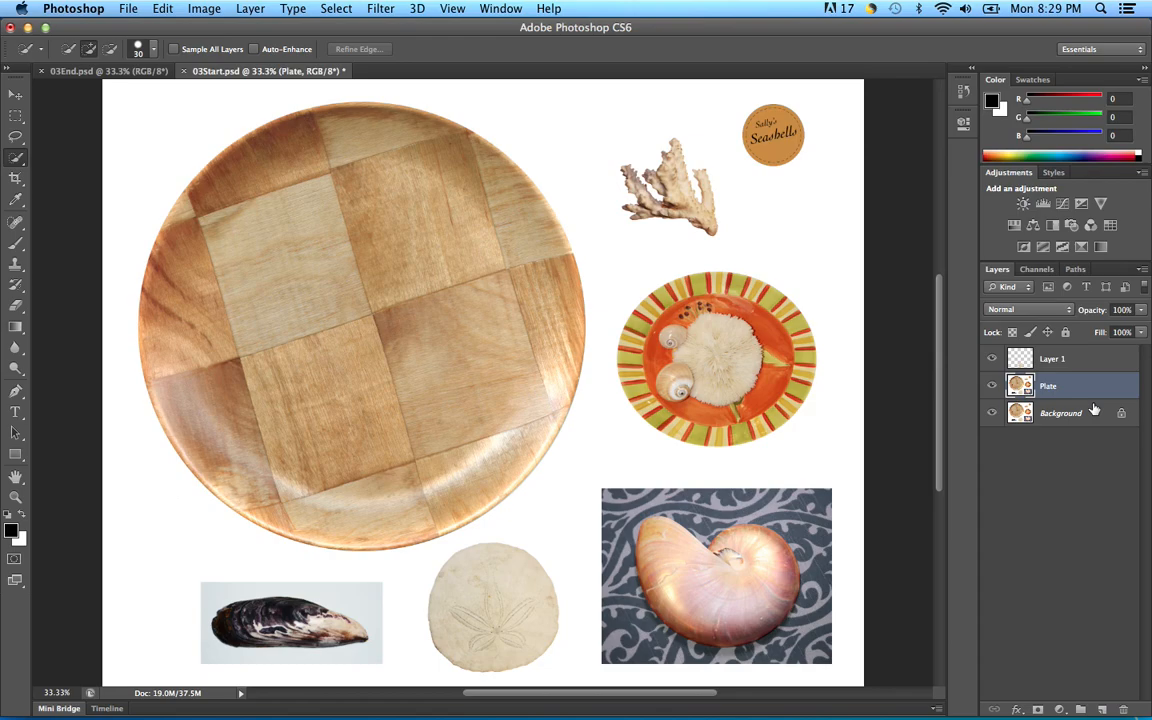
{"action": "left_click", "coordinate": [1092, 360]}
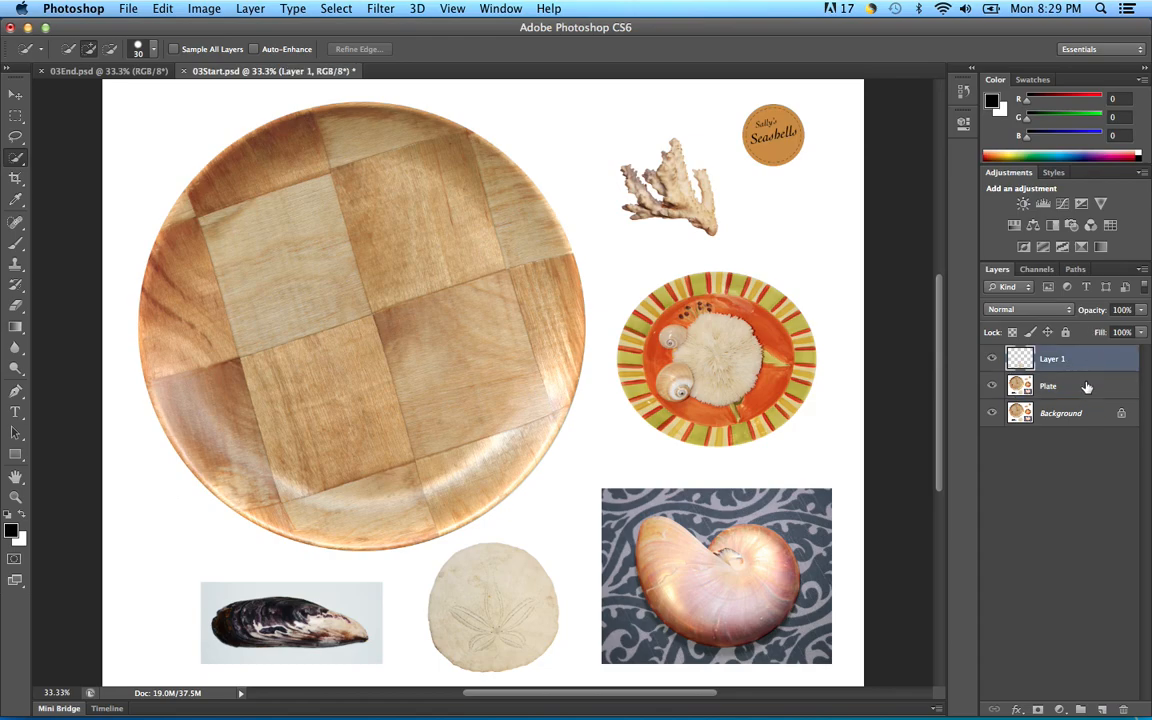
{"action": "left_click", "coordinate": [1087, 387]}
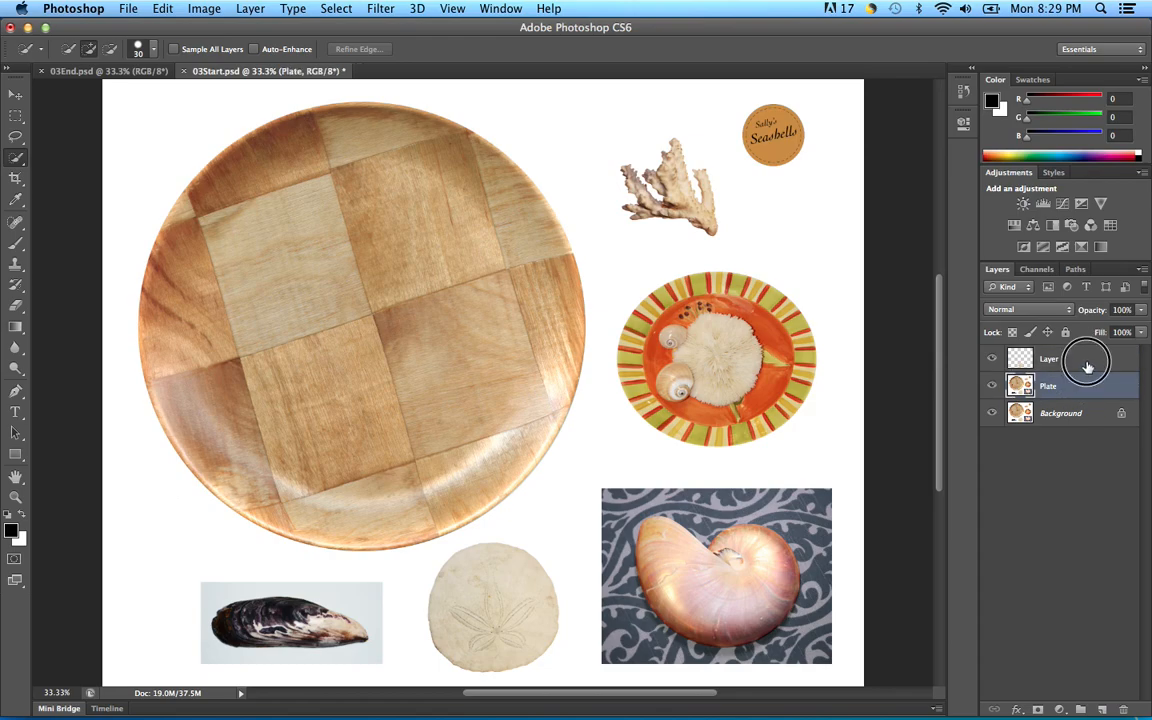
{"action": "left_click", "coordinate": [1088, 362]}
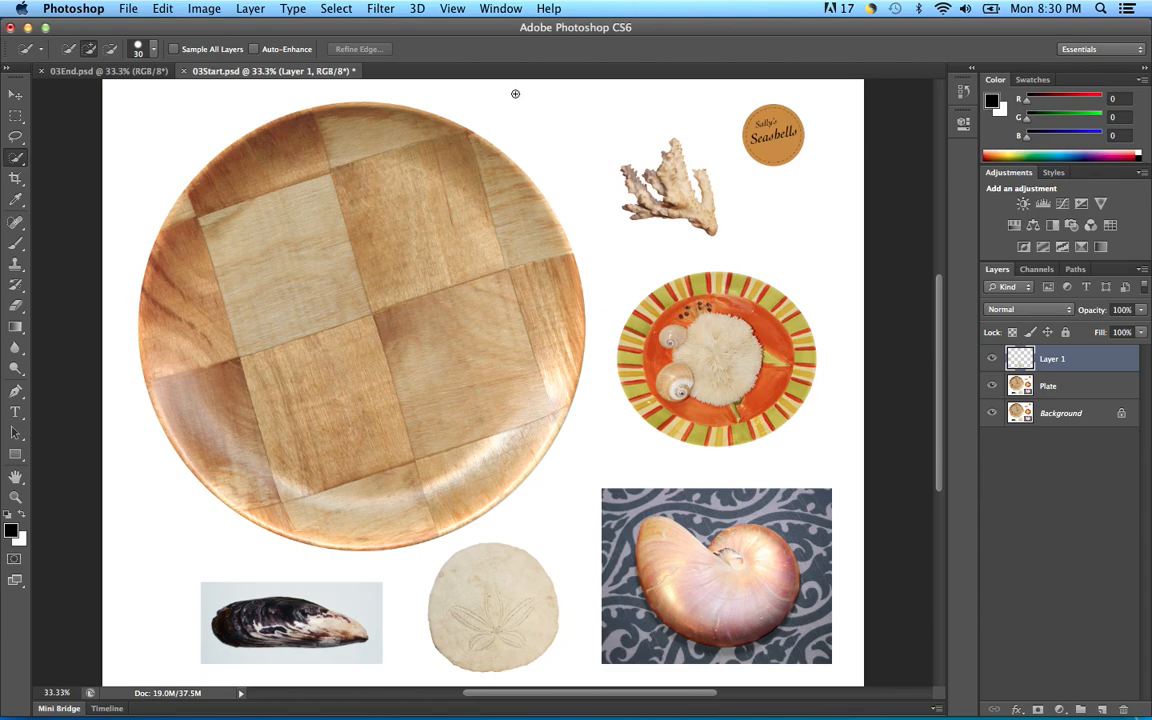
{"action": "left_click", "coordinate": [336, 9]}
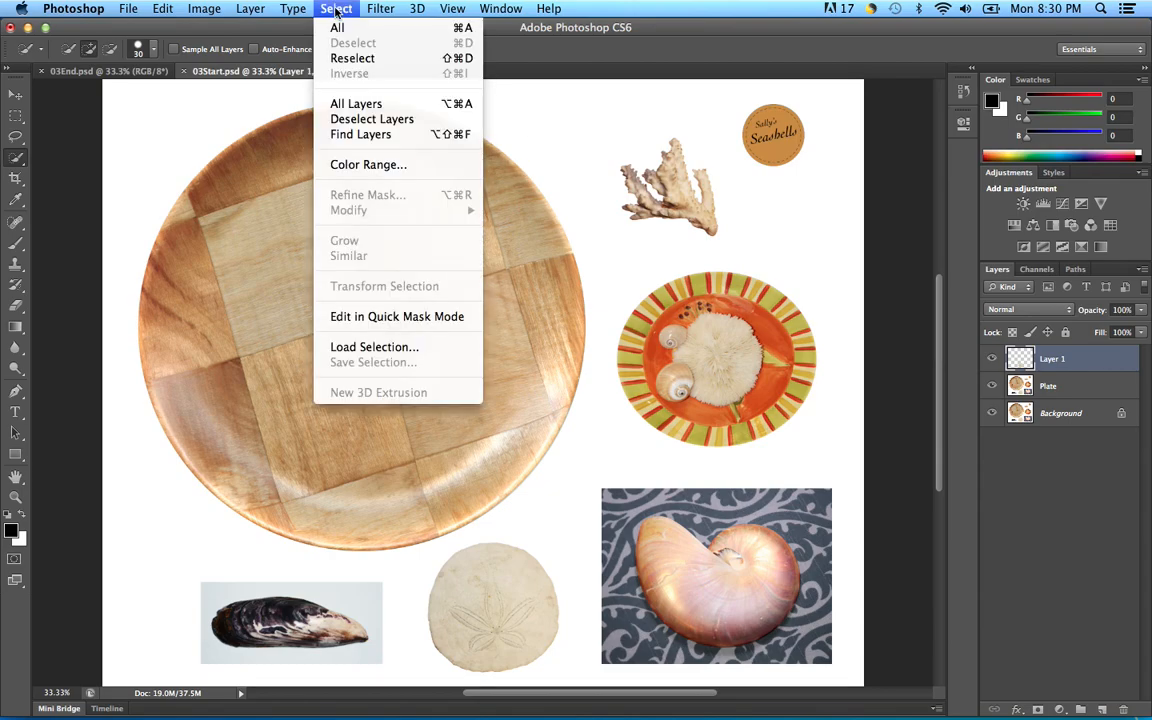
{"action": "left_click", "coordinate": [355, 59]}
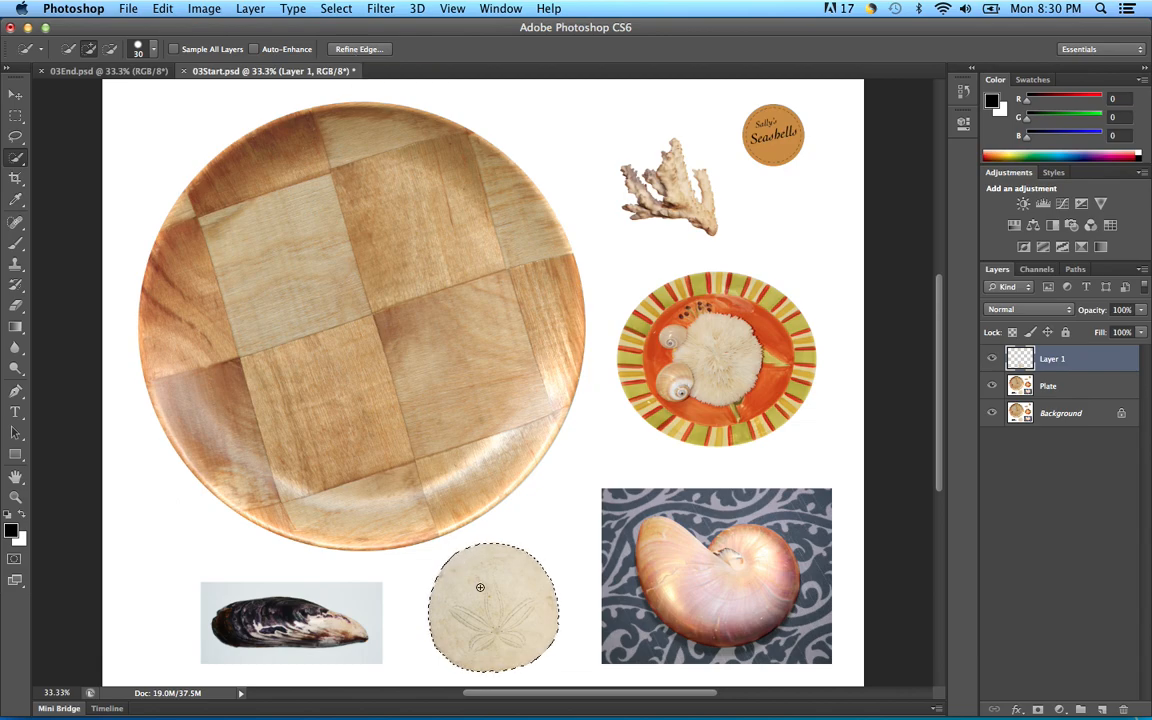
Step: Move the sand dollar copy to the plate's lower-left edge, nudging it down and right
{"action": "left_click", "coordinate": [16, 95]}
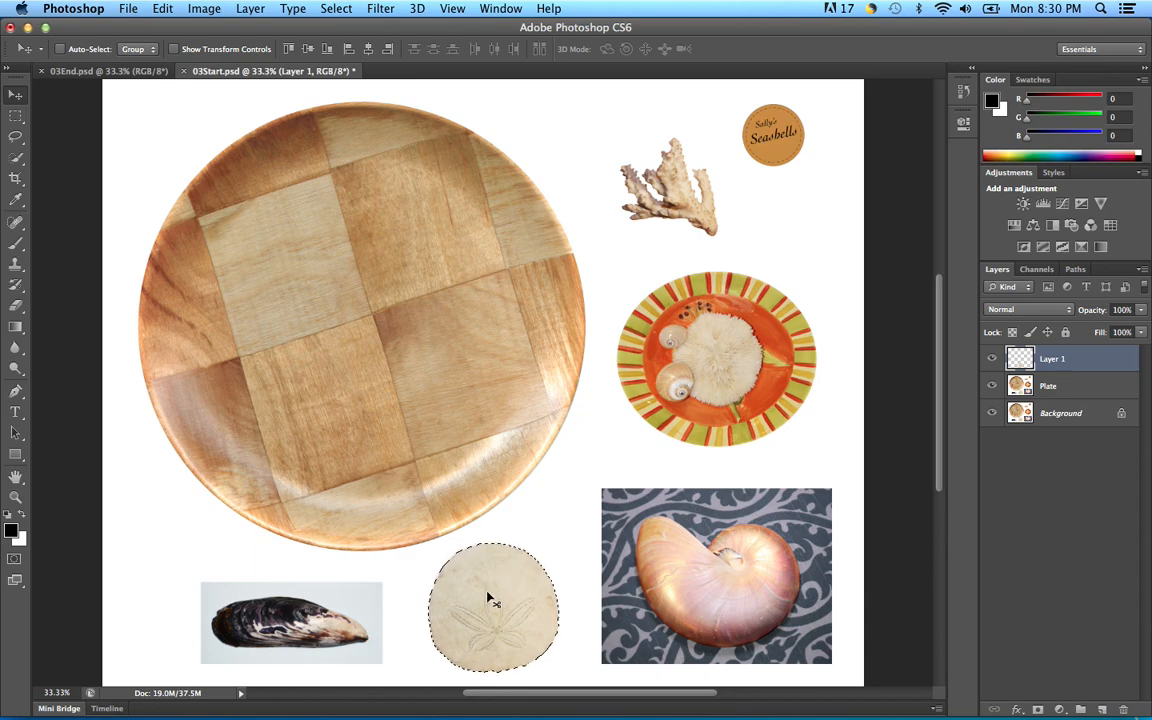
{"action": "left_click_drag", "start_coordinate": [327, 470], "coordinate": [242, 415]}
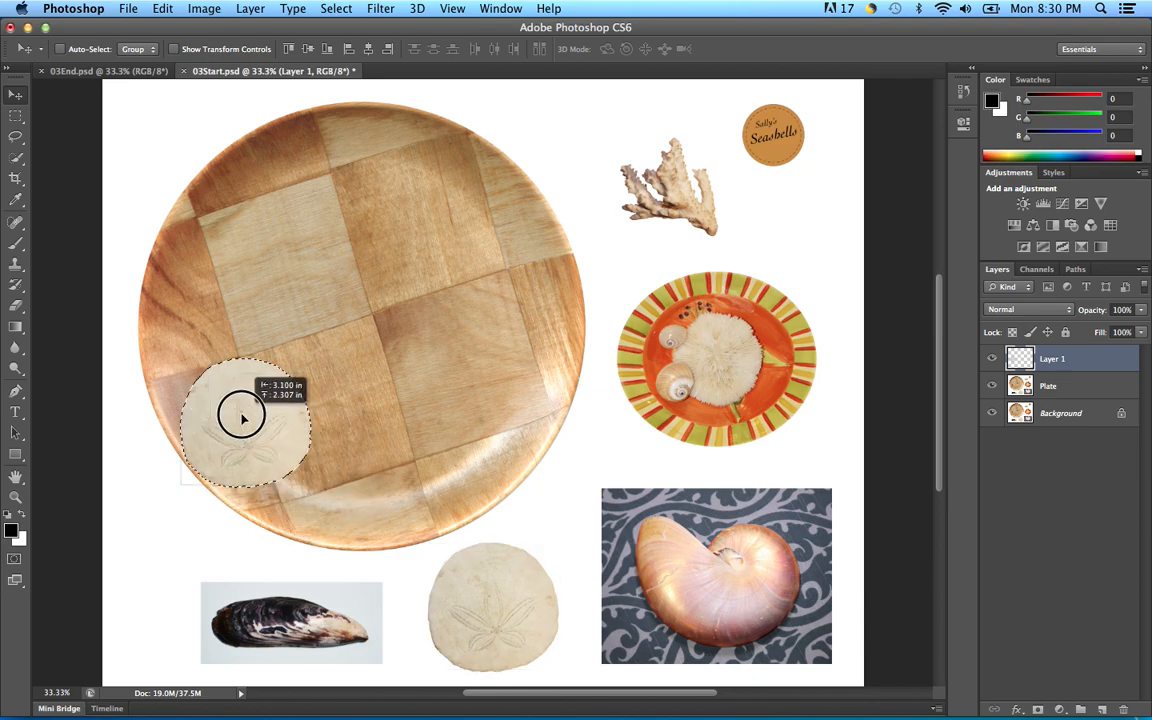
{"action": "left_click_drag", "start_coordinate": [242, 418], "coordinate": [216, 428]}
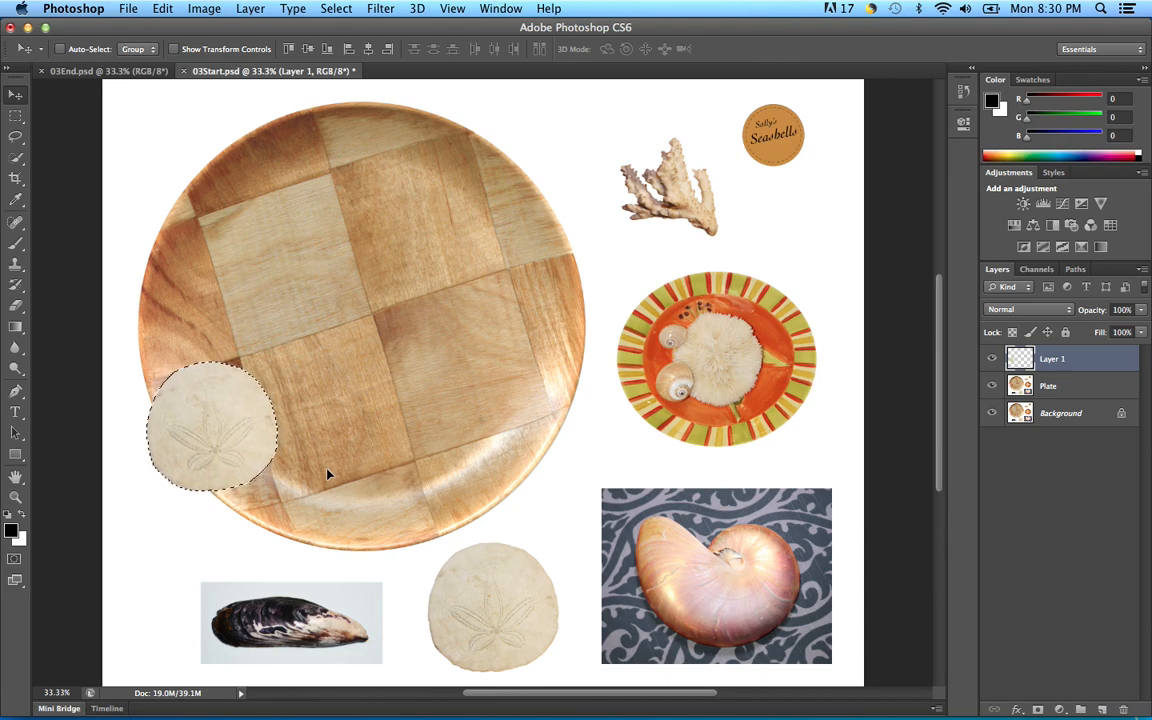
{"action": "key", "text": "Down"}
{"action": "key", "text": "Right"}
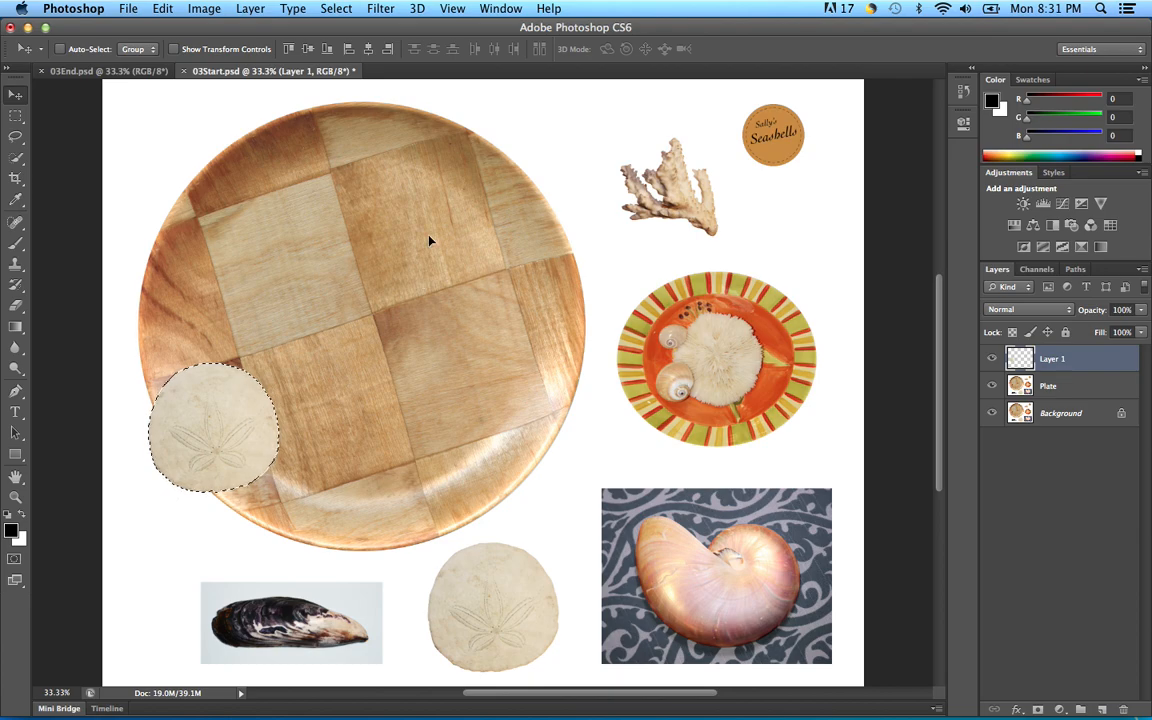
Step: Deselect the sand dollar, compare against 03End.psd, and return to 03Start.psd
{"action": "left_click", "coordinate": [338, 9]}
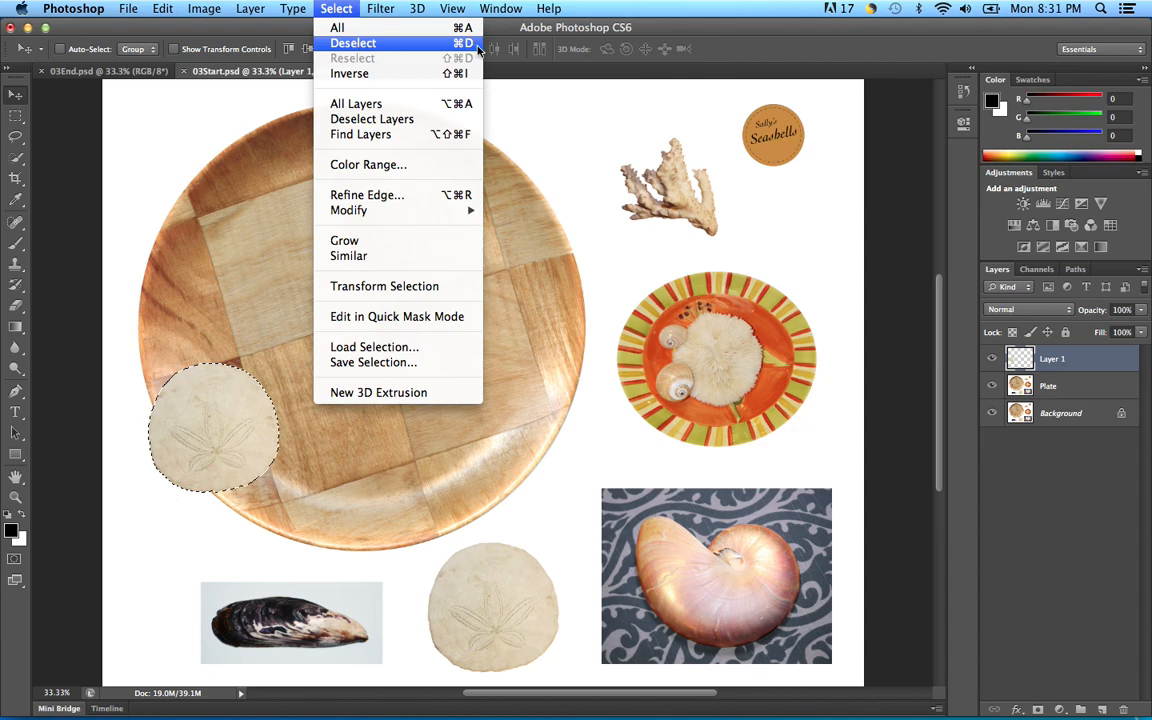
{"action": "left_click", "coordinate": [381, 46]}
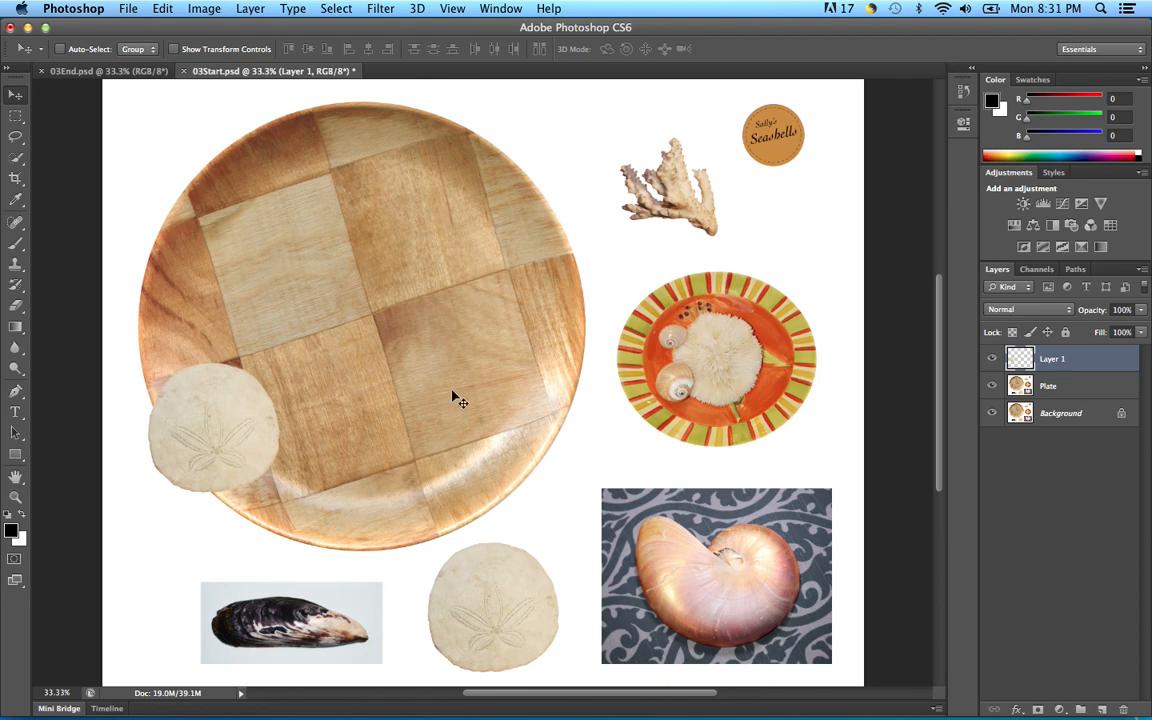
{"action": "left_click", "coordinate": [86, 71]}
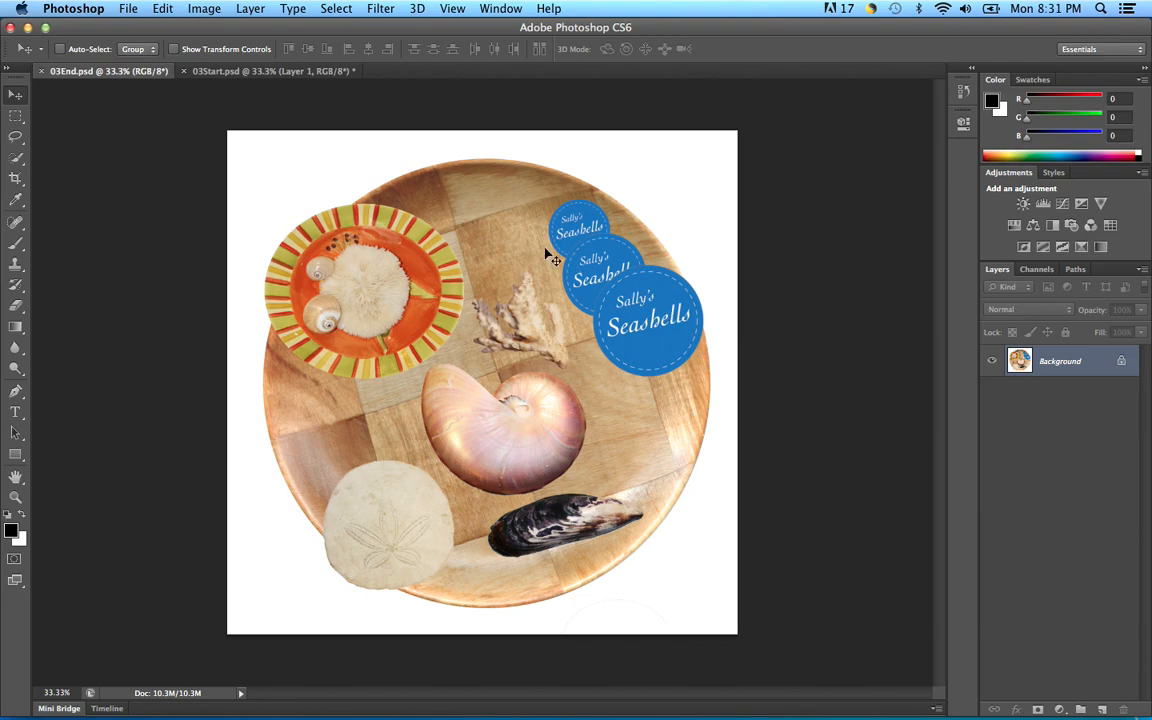
{"action": "left_click", "coordinate": [228, 72]}
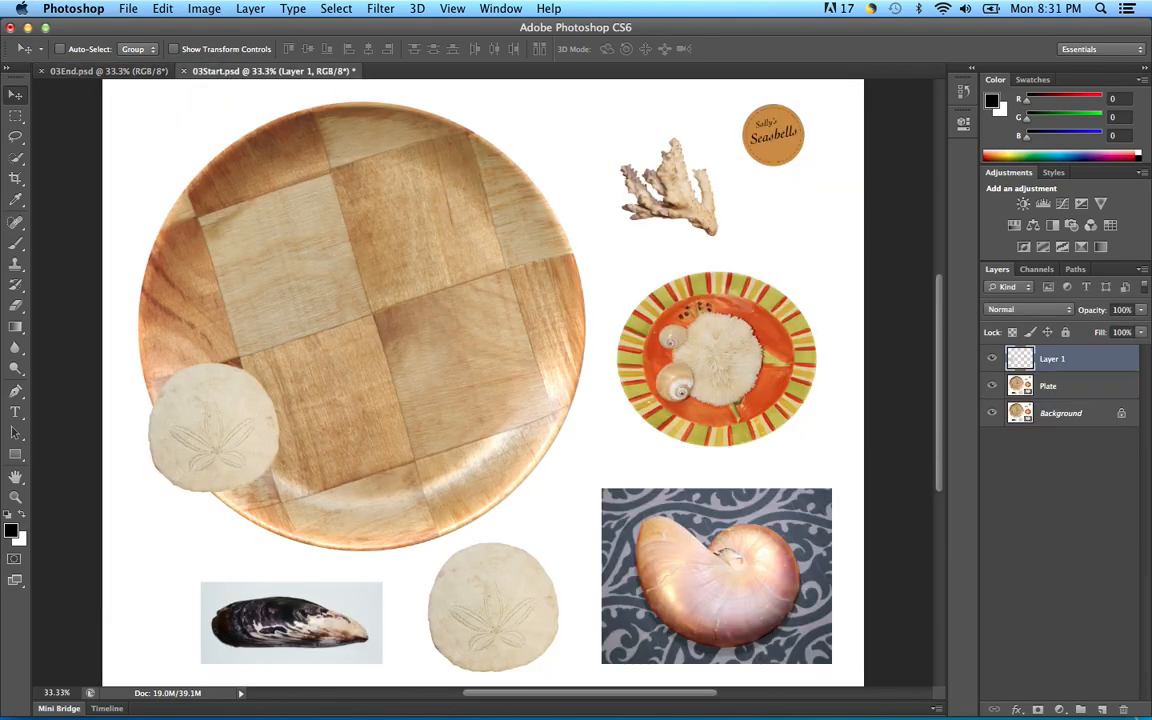
{"action": "left_click", "coordinate": [129, 9]}
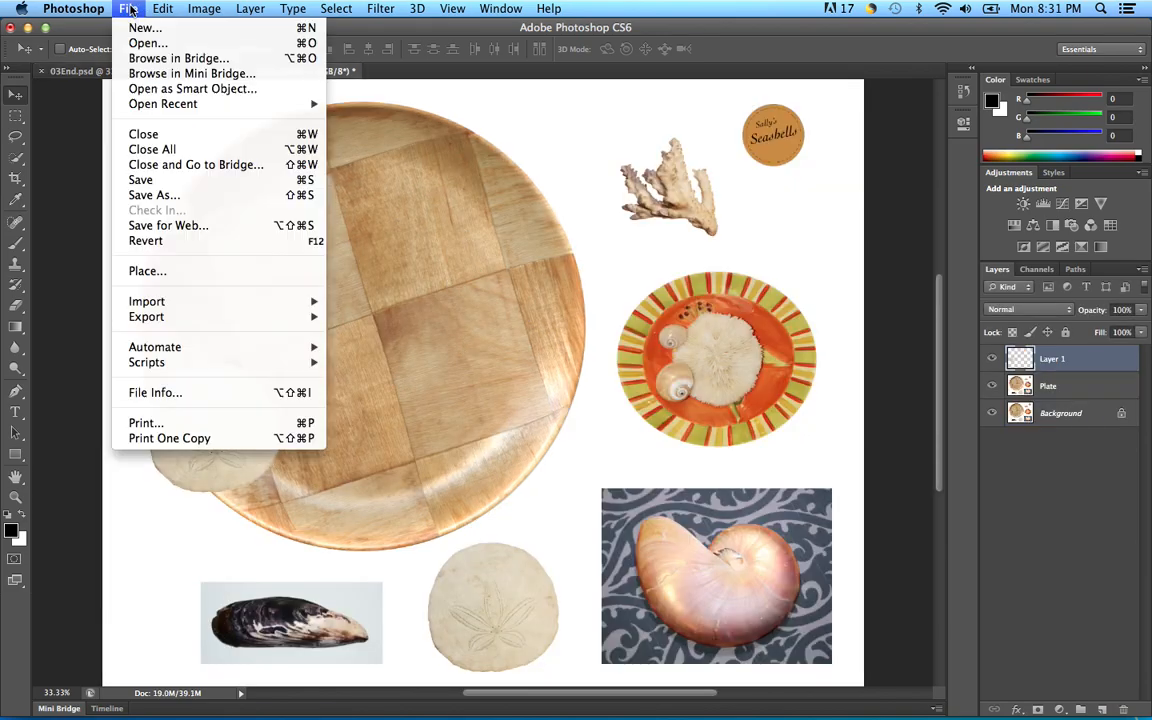
Step: Save As a PSD in Lesson03 under the student's Seashells file name with 2 appended, not replacing the existing file
{"action": "left_click", "coordinate": [146, 195]}
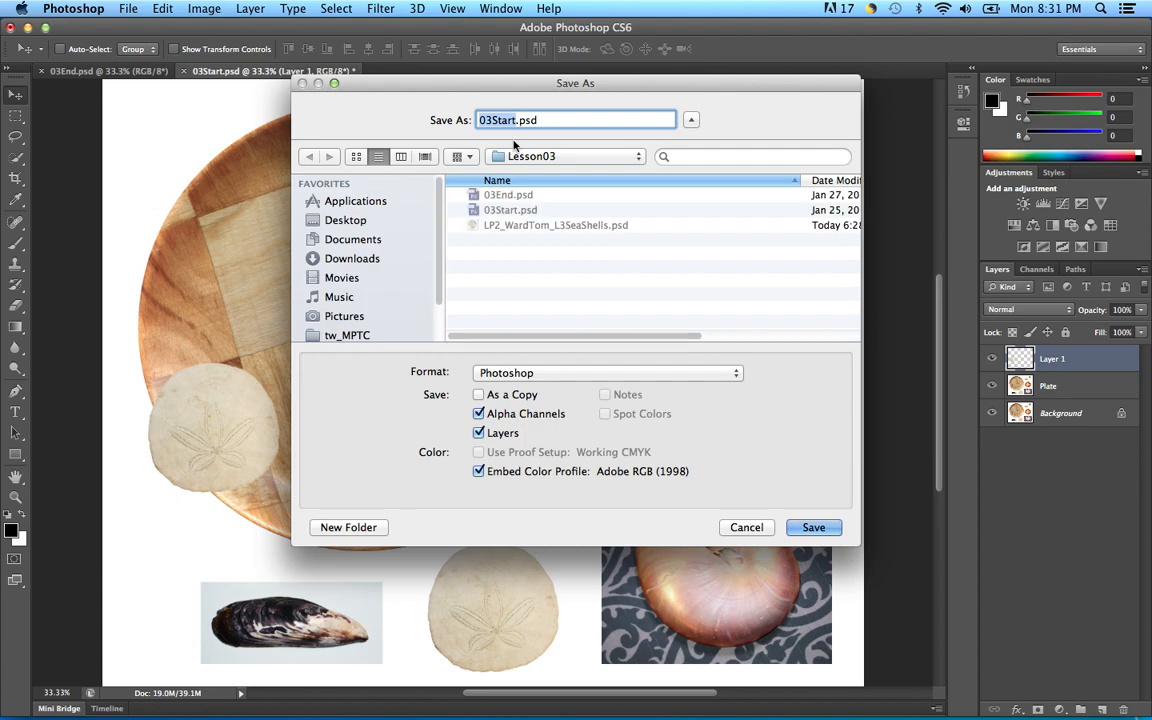
{"action": "type", "text": "LP2"}
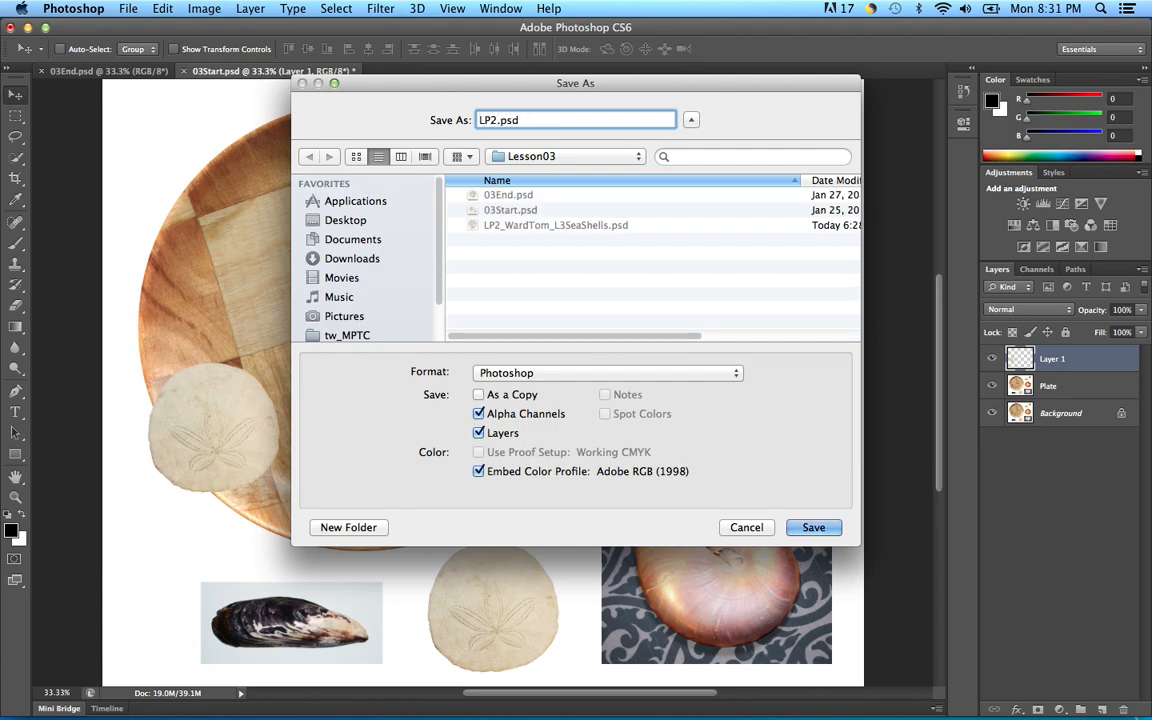
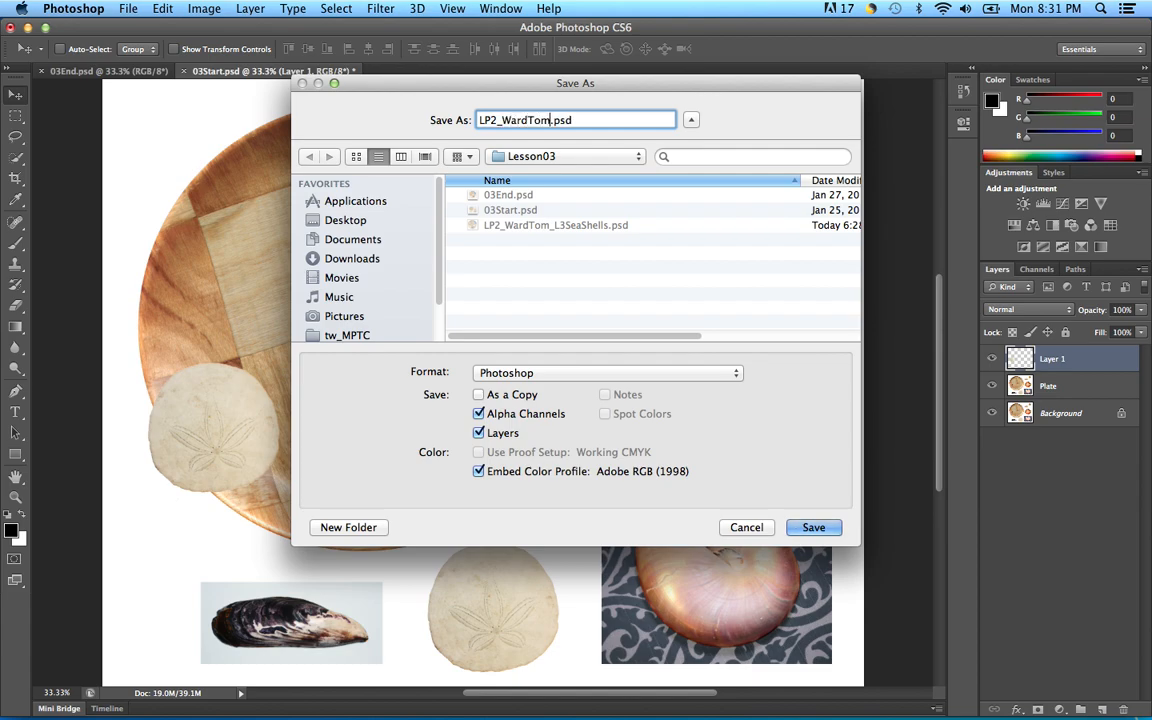
{"action": "type", "text": "_L3Seashells"}
{"action": "left_click", "coordinate": [823, 532]}
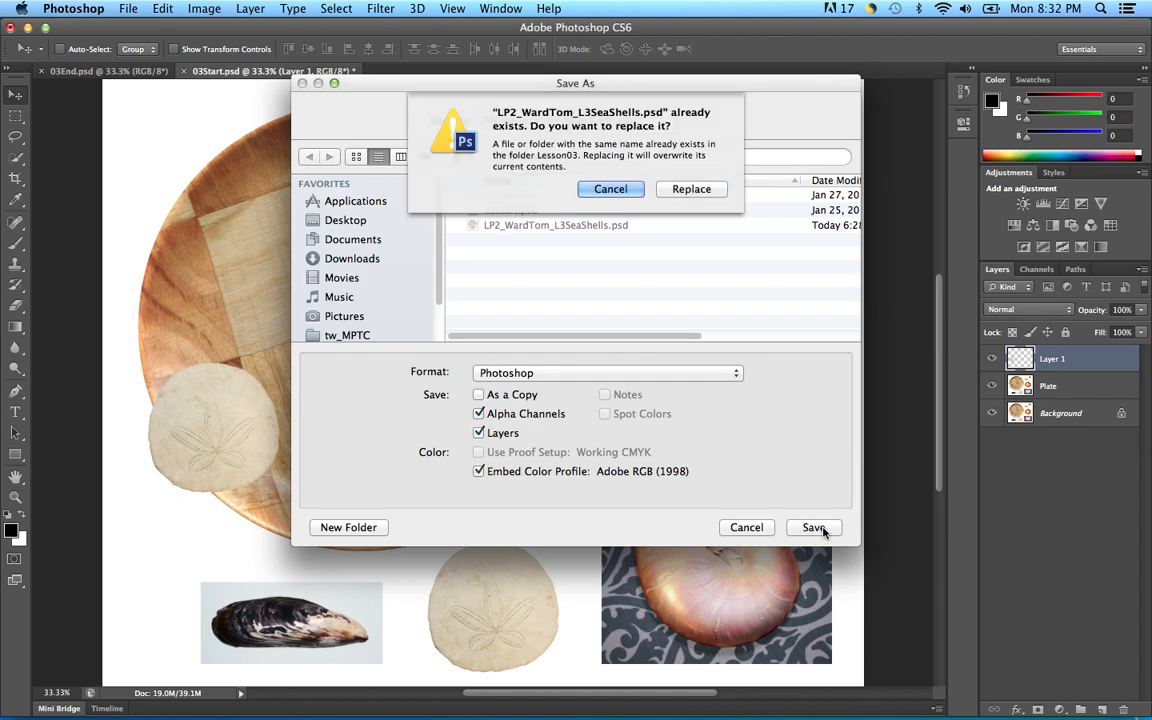
{"action": "left_click", "coordinate": [609, 189]}
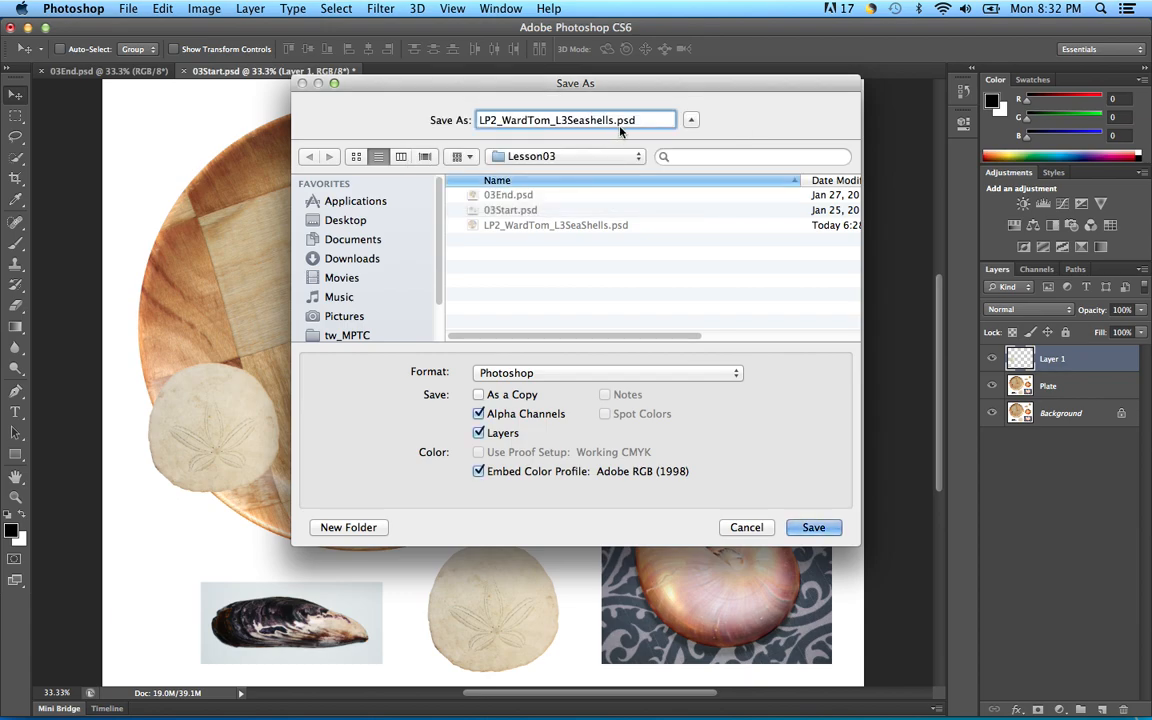
{"action": "key", "text": "Right"}
{"action": "type", "text": "2"}
{"action": "left_click", "coordinate": [810, 528]}
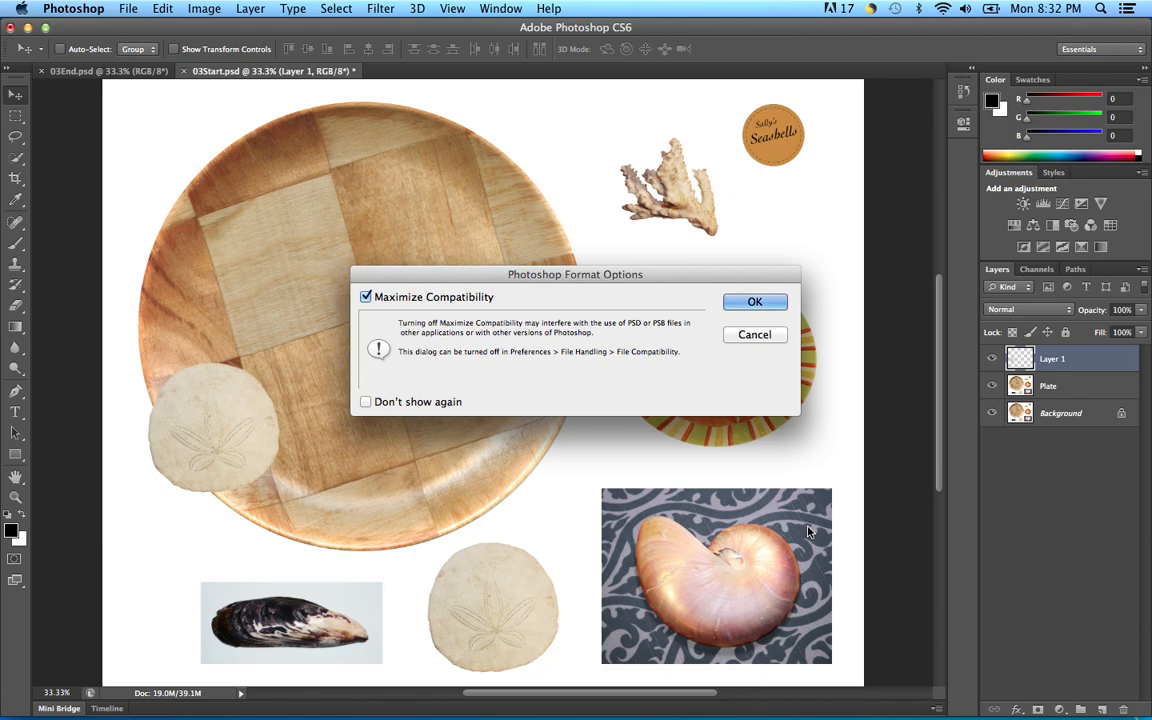
Step: Accept the Format Options to finish saving, then choose the Elliptical Marquee Tool
{"action": "key", "text": "Return"}
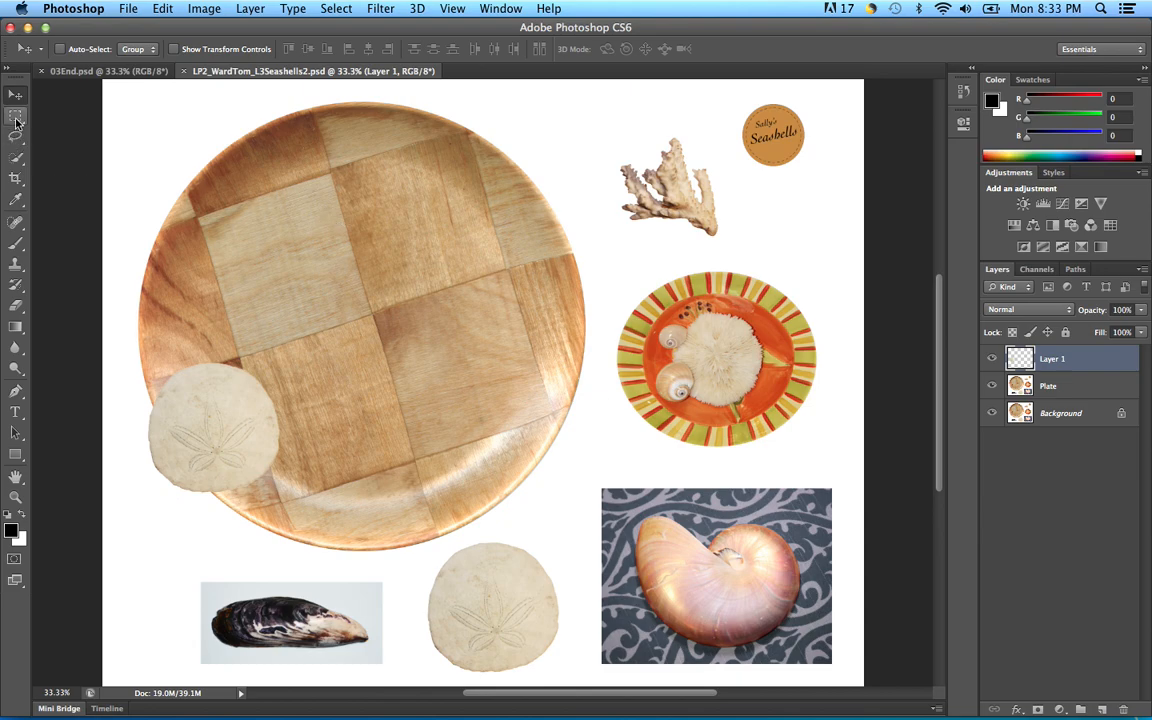
{"action": "left_click_drag", "start_coordinate": [16, 118], "coordinate": [141, 123]}
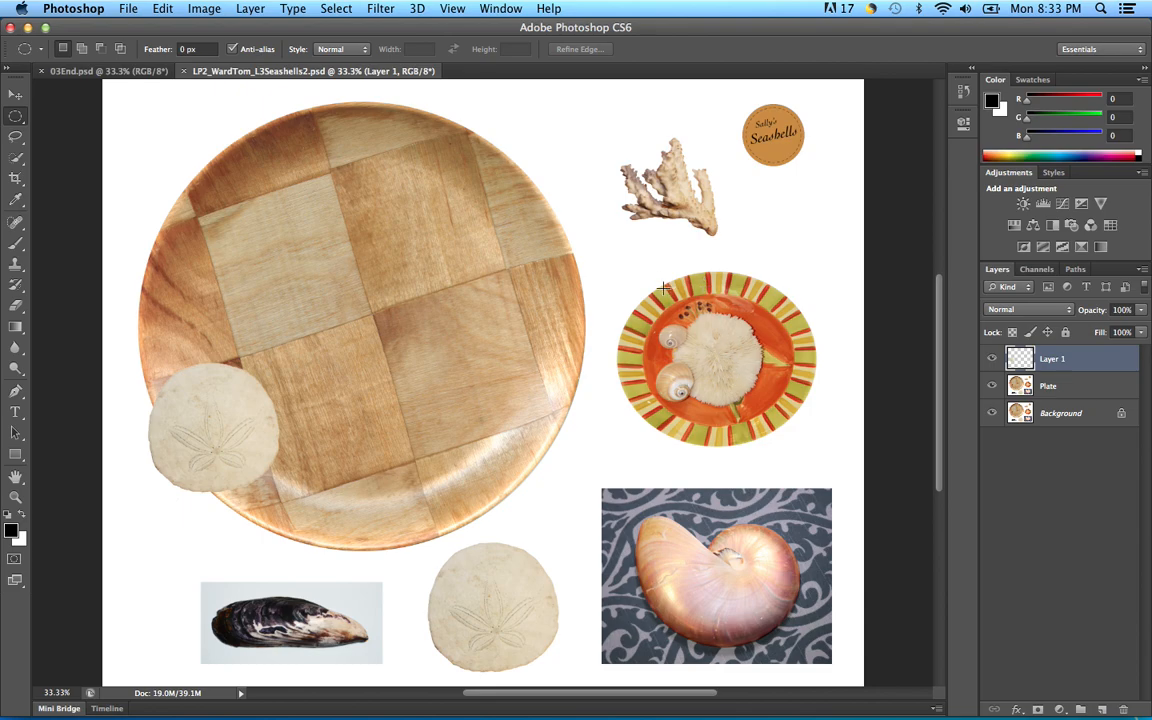
Step: Draw a roughly 2.49 by 2.17 inch ellipse around the orange striped plate of shells
{"action": "left_click_drag", "start_coordinate": [648, 283], "coordinate": [795, 429]}
{"action": "key", "text": "space"}
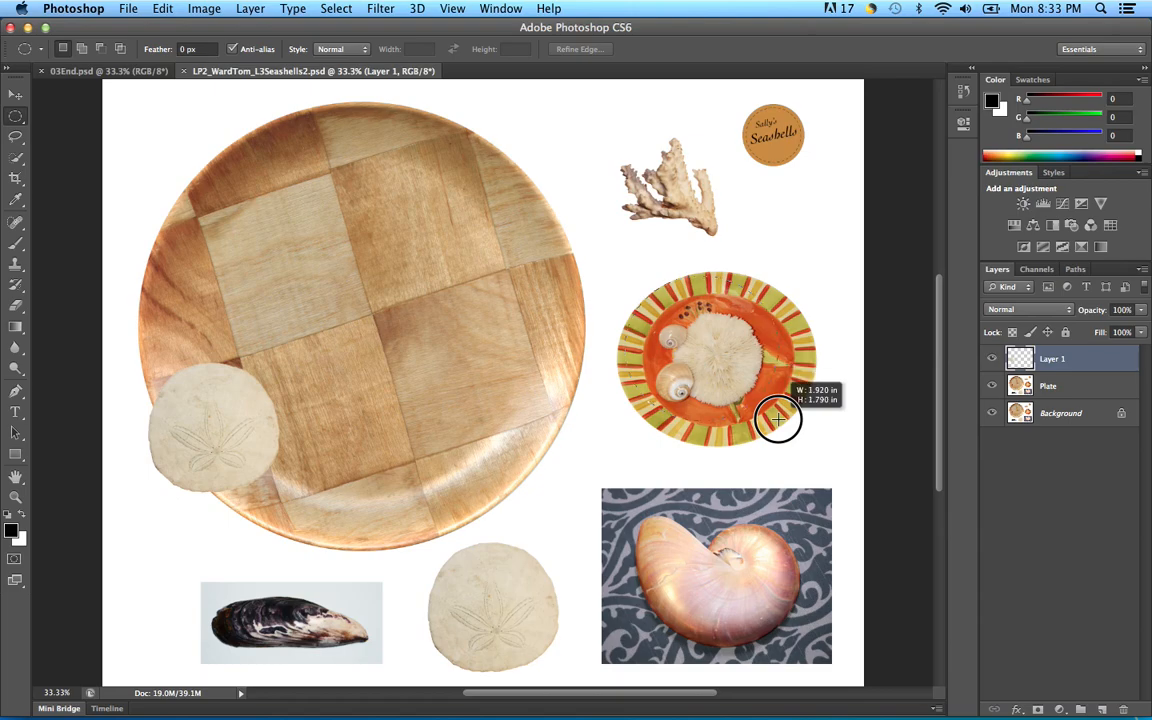
{"action": "left_click_drag", "start_coordinate": [795, 415], "coordinate": [804, 442]}
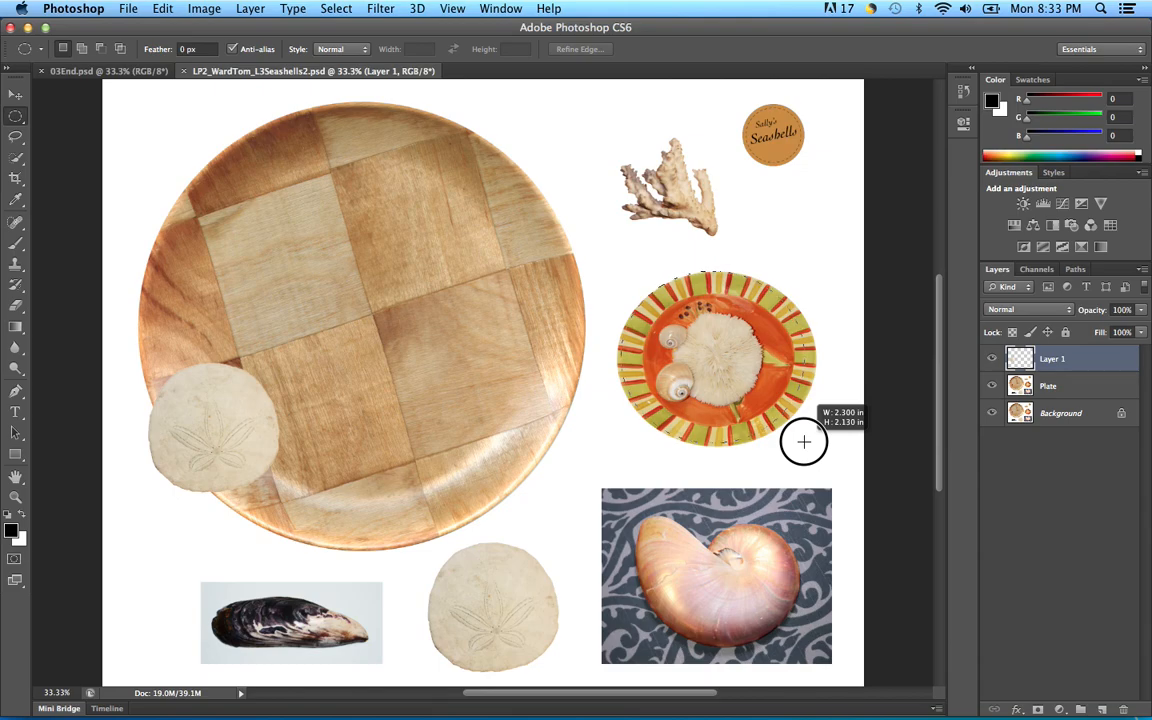
{"action": "left_click_drag", "start_coordinate": [804, 441], "coordinate": [804, 441]}
{"action": "left_click_drag", "start_coordinate": [804, 441], "coordinate": [813, 445]}
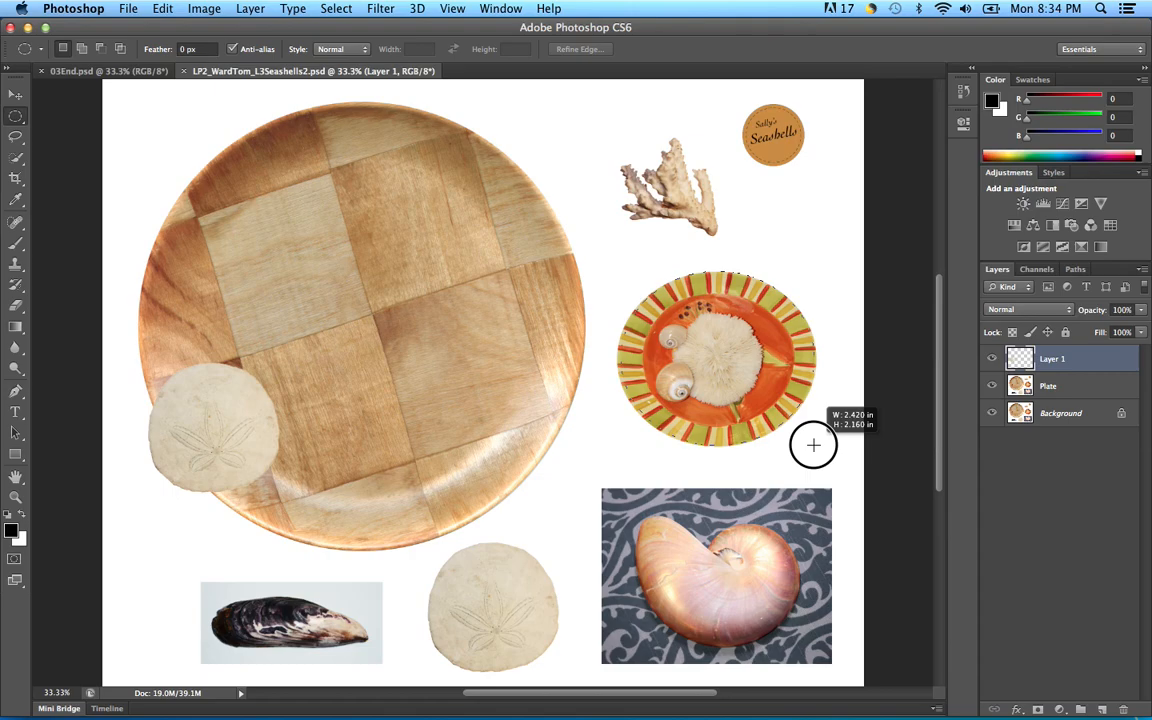
{"action": "mouse_move", "coordinate": [813, 445]}
{"action": "left_mouse_down"}
{"action": "mouse_move", "coordinate": [791, 447]}
{"action": "mouse_move", "coordinate": [815, 445]}
{"action": "left_mouse_up"}
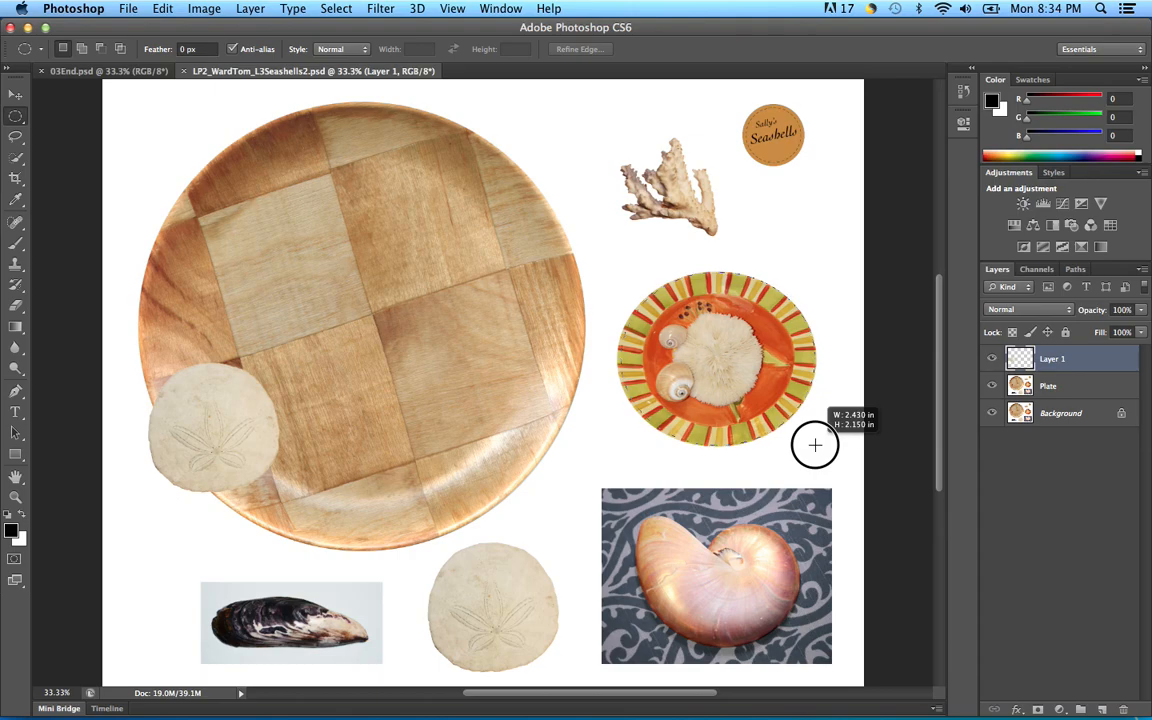
{"action": "left_click_drag", "start_coordinate": [815, 445], "coordinate": [817, 447]}
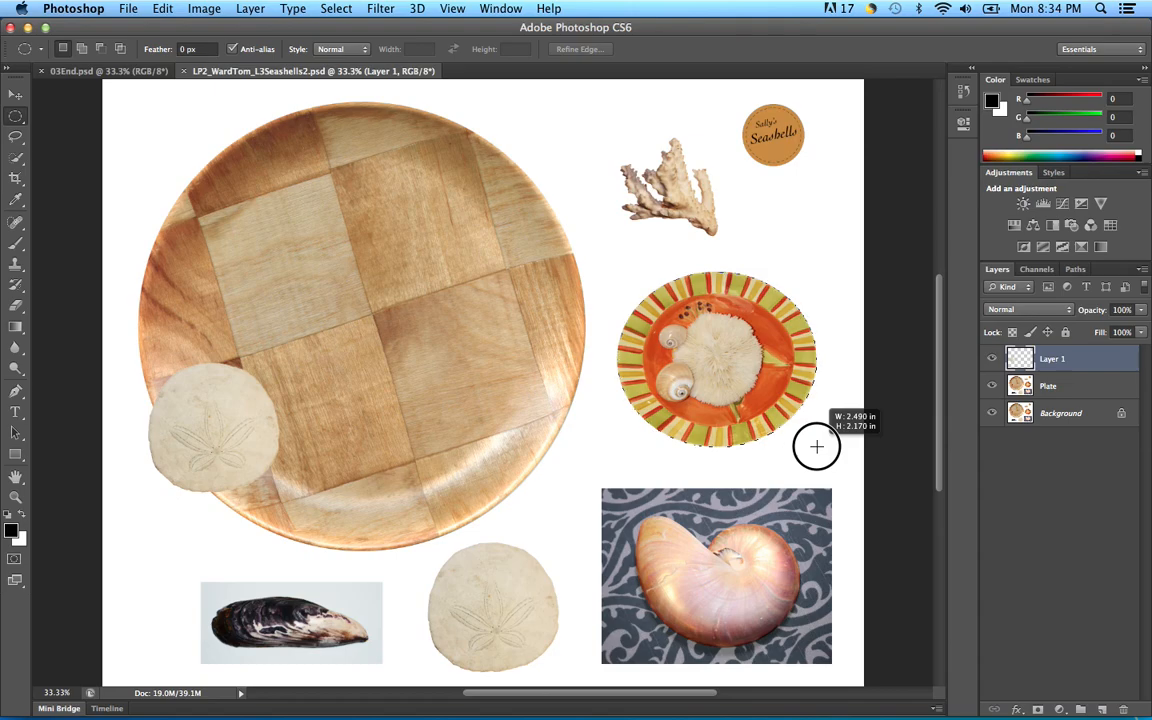
{"action": "left_click_drag", "start_coordinate": [817, 446], "coordinate": [817, 446]}
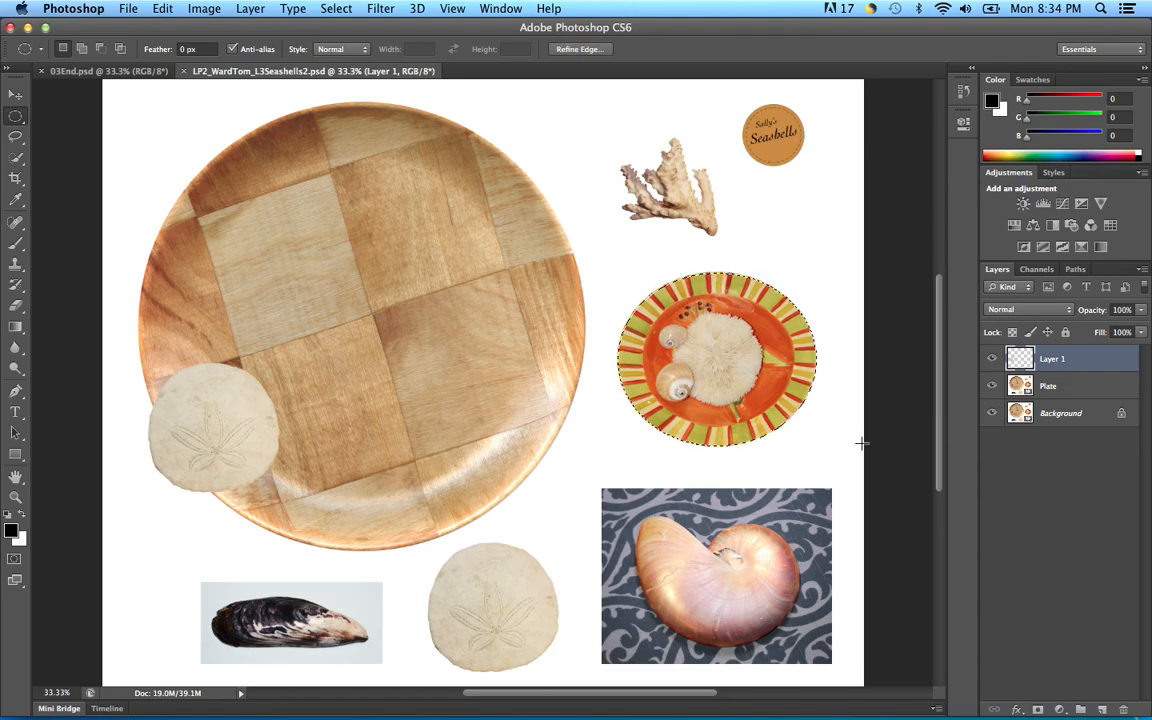
Step: Zoom in on the striped bowl and nudge the ellipse up one pixel to fit its rim
{"action": "key", "text": "super+equal"}
{"action": "key", "text": "super+equal"}
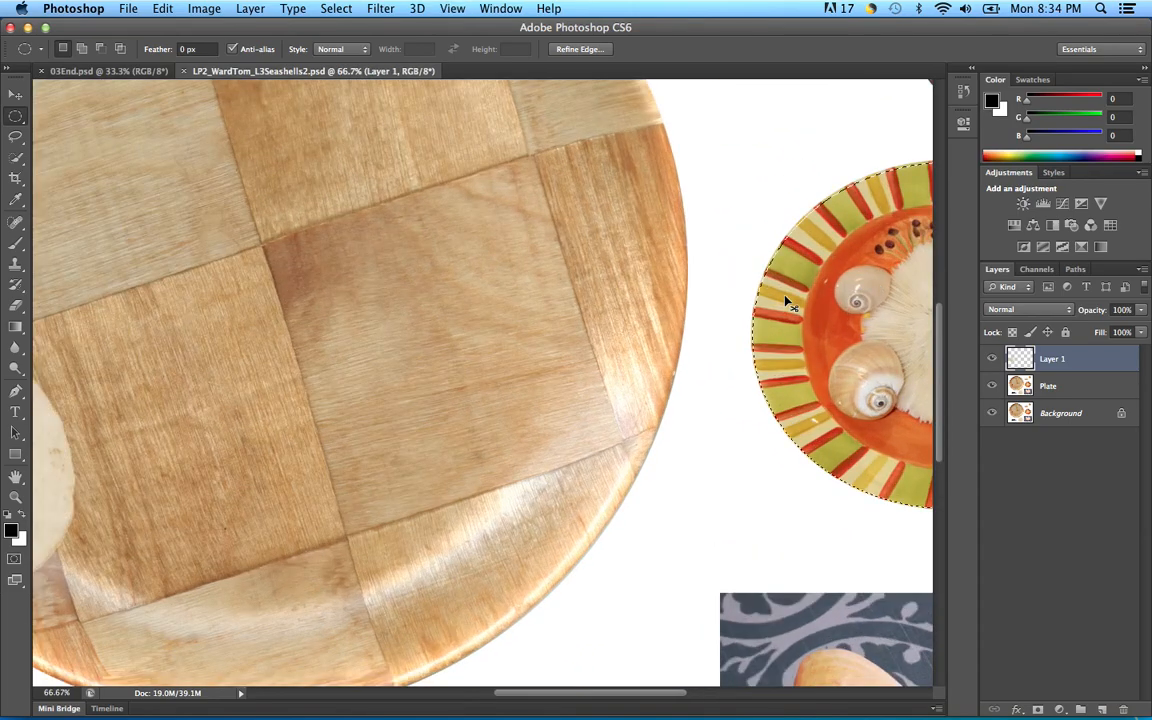
{"action": "left_click_drag", "start_coordinate": [876, 327], "coordinate": [437, 342]}
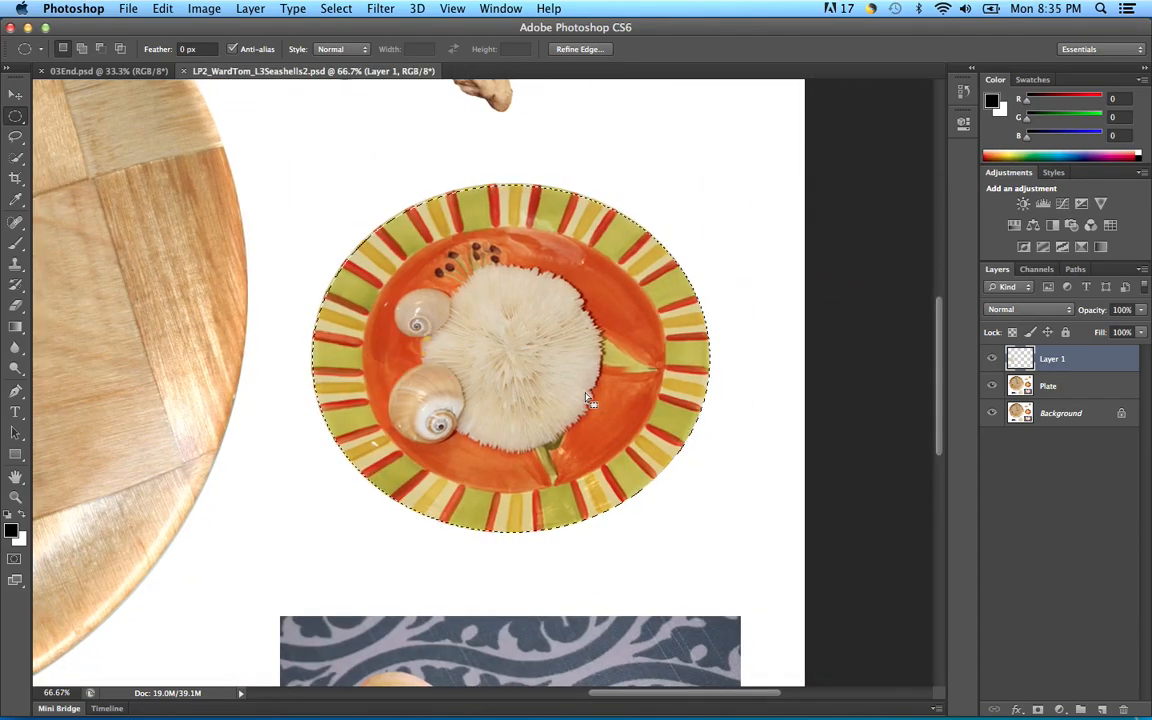
{"action": "key", "text": "Up"}
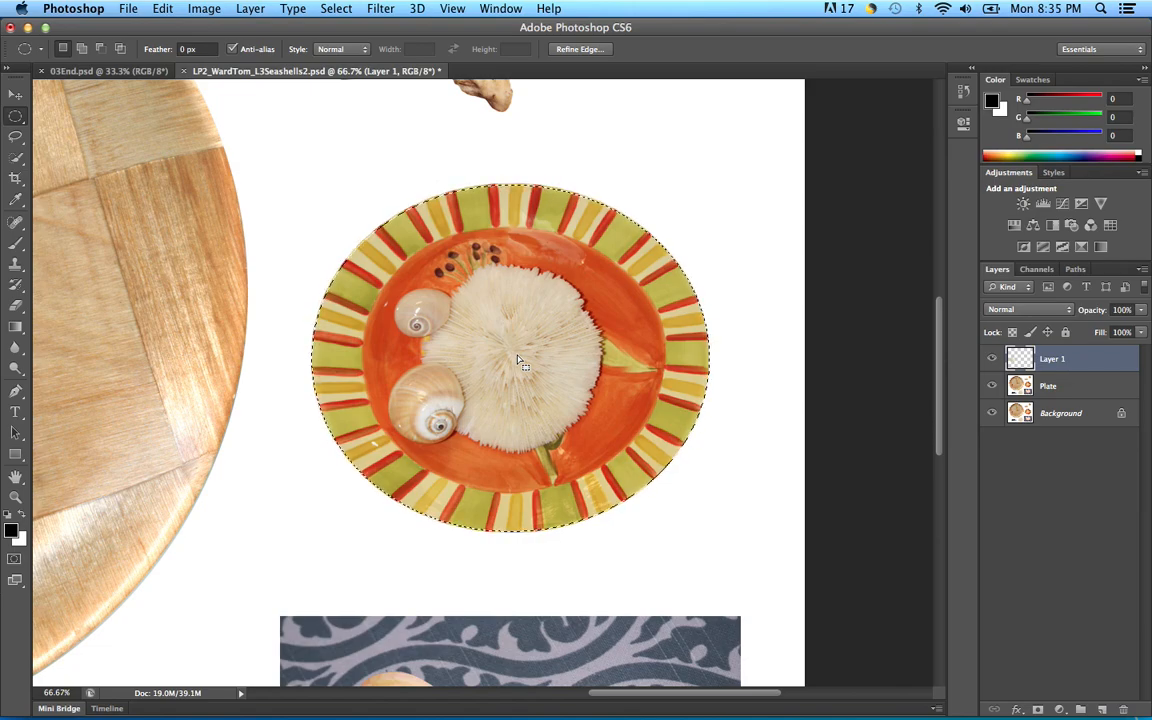
Step: Rename the empty Layer 1 to Sanddollar
{"action": "double_click", "coordinate": [1052, 360]}
{"action": "type", "text": "Sand dollar"}
{"action": "key", "text": "Return"}
{"action": "key", "text": "ctrl+d"}
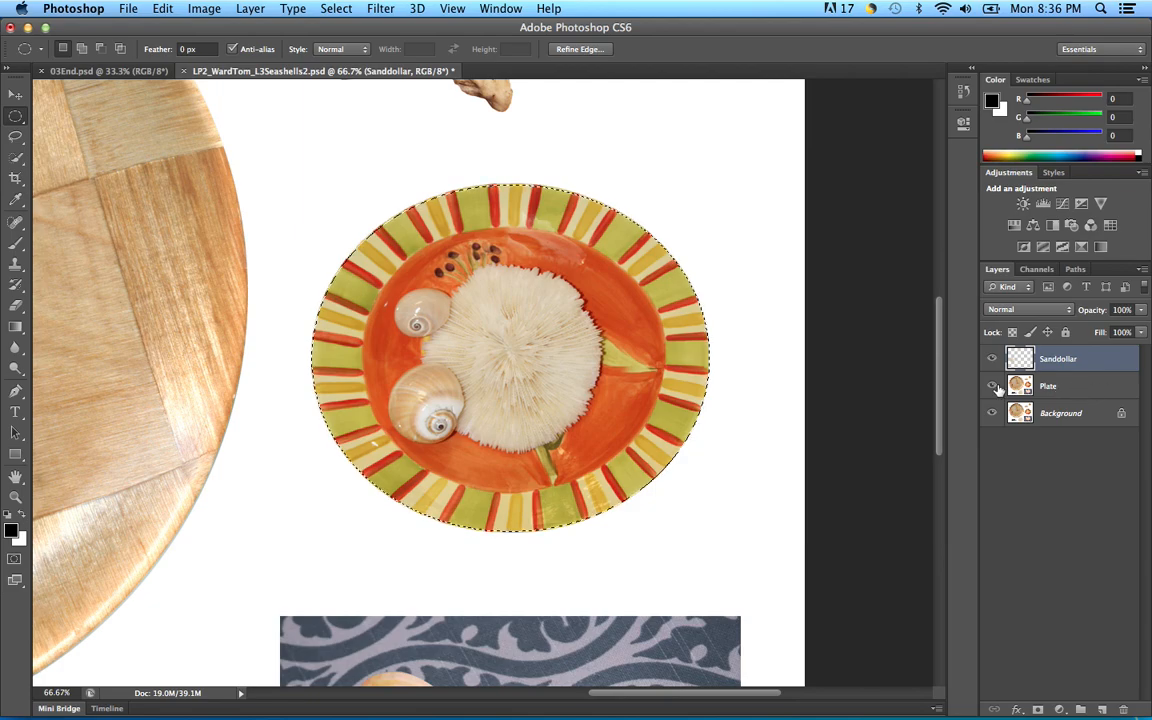
Step: Copy the selected striped bowl from the Plate layer onto a new layer
{"action": "left_click", "coordinate": [1084, 390]}
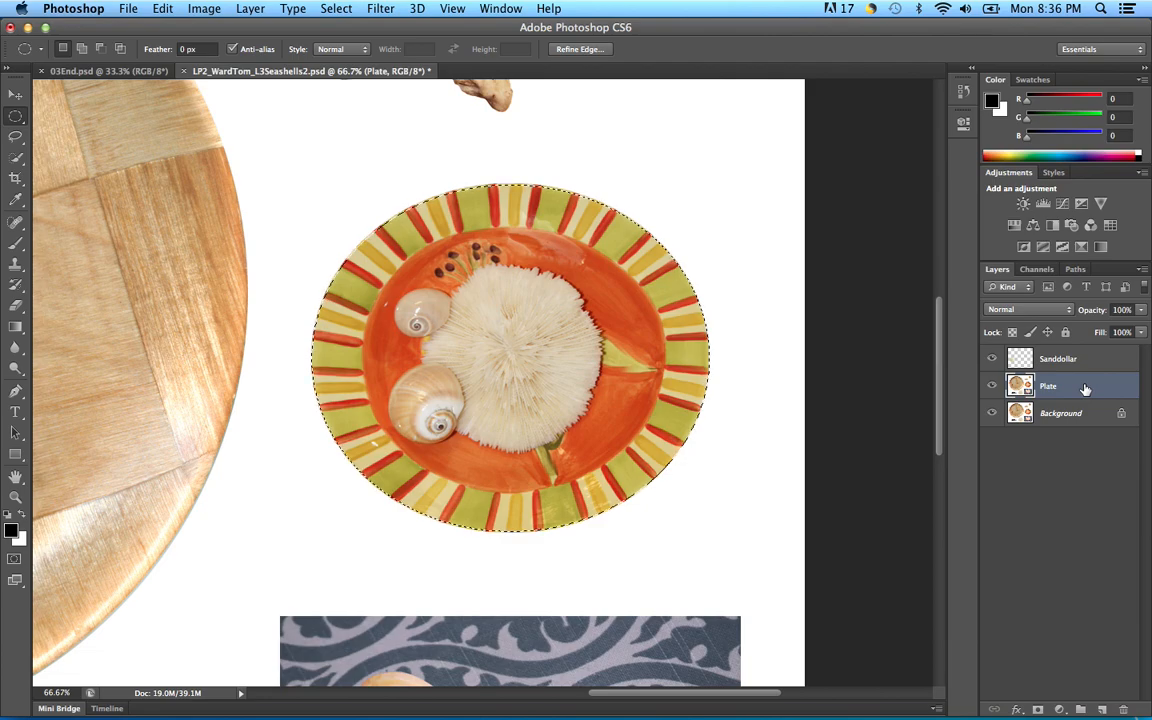
{"action": "key", "text": "super+c"}
{"action": "key", "text": "super+v"}
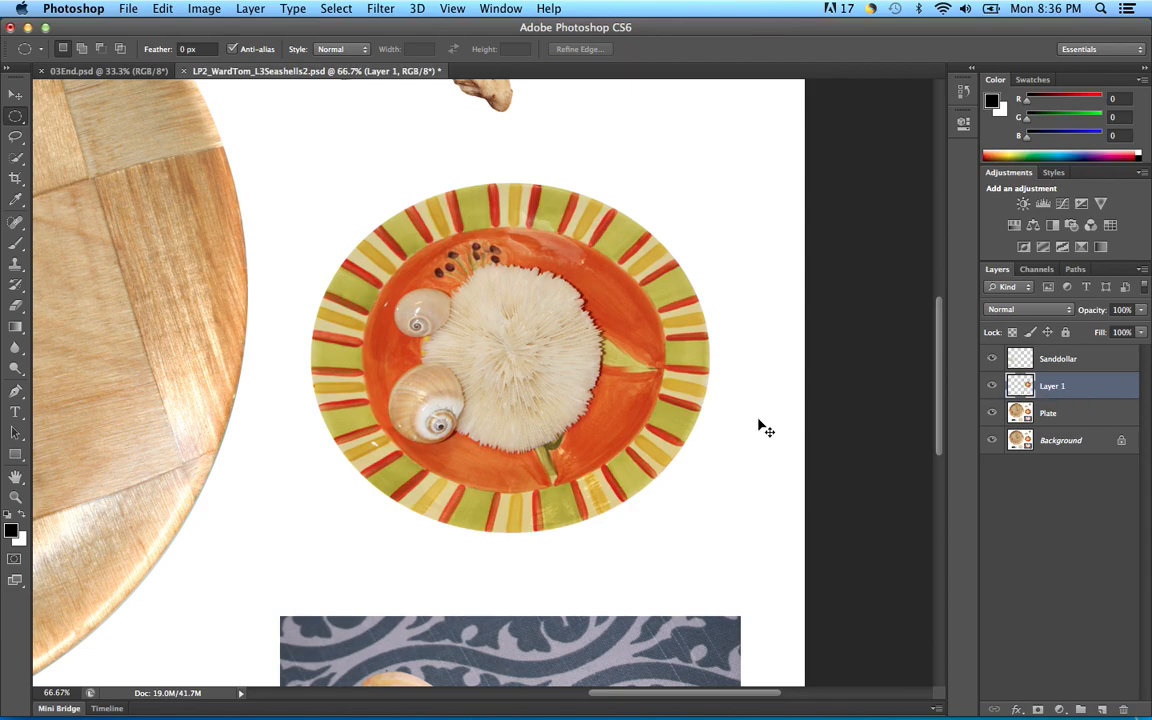
Step: Rename Layer 1, holding the striped plate of shells, to Bowl
{"action": "key", "text": "super+minus"}
{"action": "key", "text": "super+minus"}
{"action": "key", "text": "super+minus"}
{"action": "key", "text": "super+plus"}
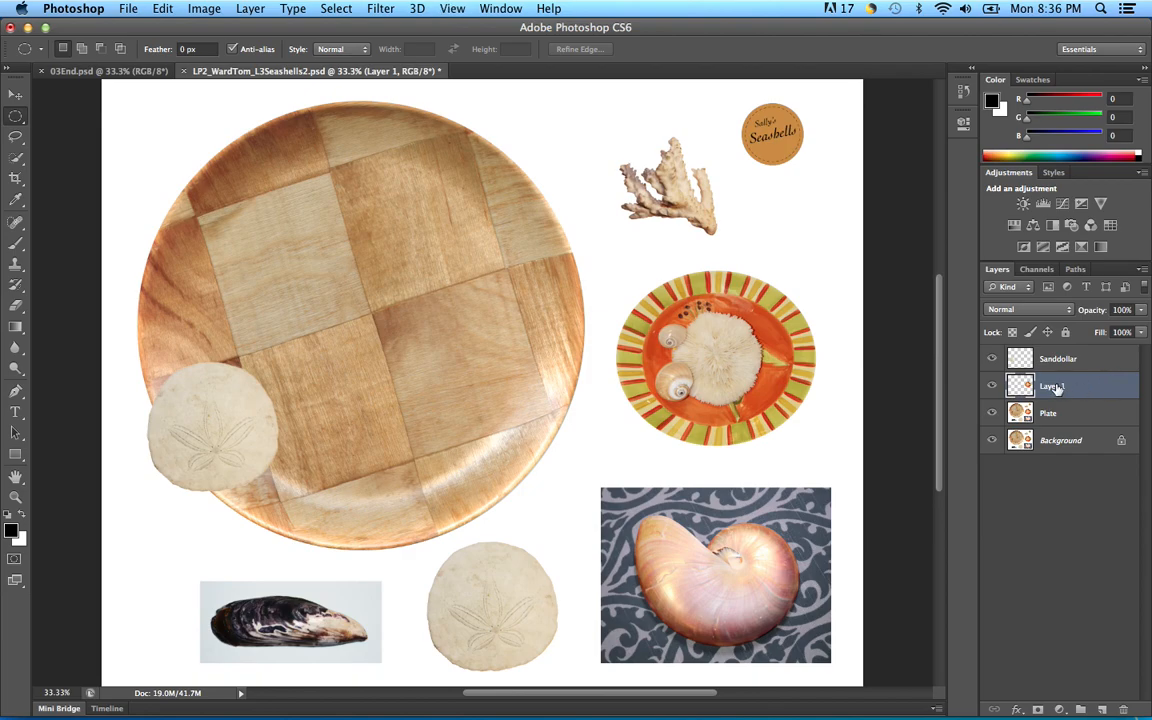
{"action": "double_click", "coordinate": [1068, 388]}
{"action": "type", "text": "Bowl"}
{"action": "left_click", "coordinate": [1105, 386]}
Step: Alt-drag a duplicate of the striped bowl onto the wooden plate's upper left and nudge it into place
{"action": "key", "text": "v"}
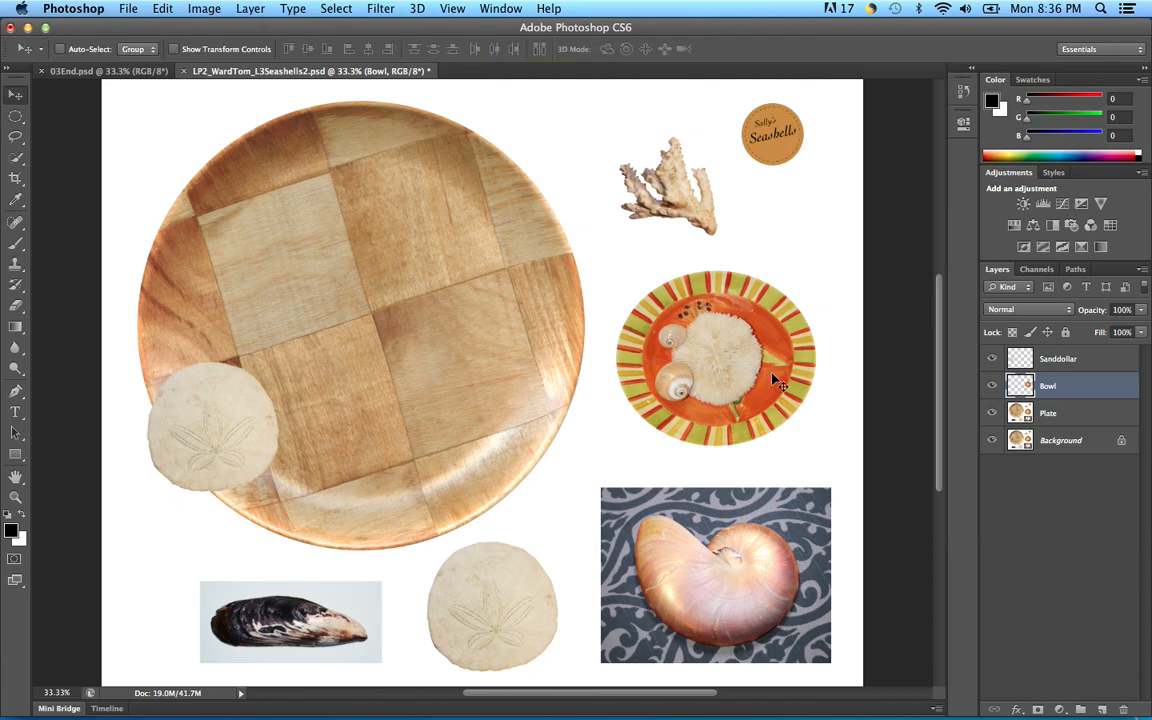
{"action": "left_click_drag", "start_coordinate": [746, 360], "coordinate": [419, 277]}
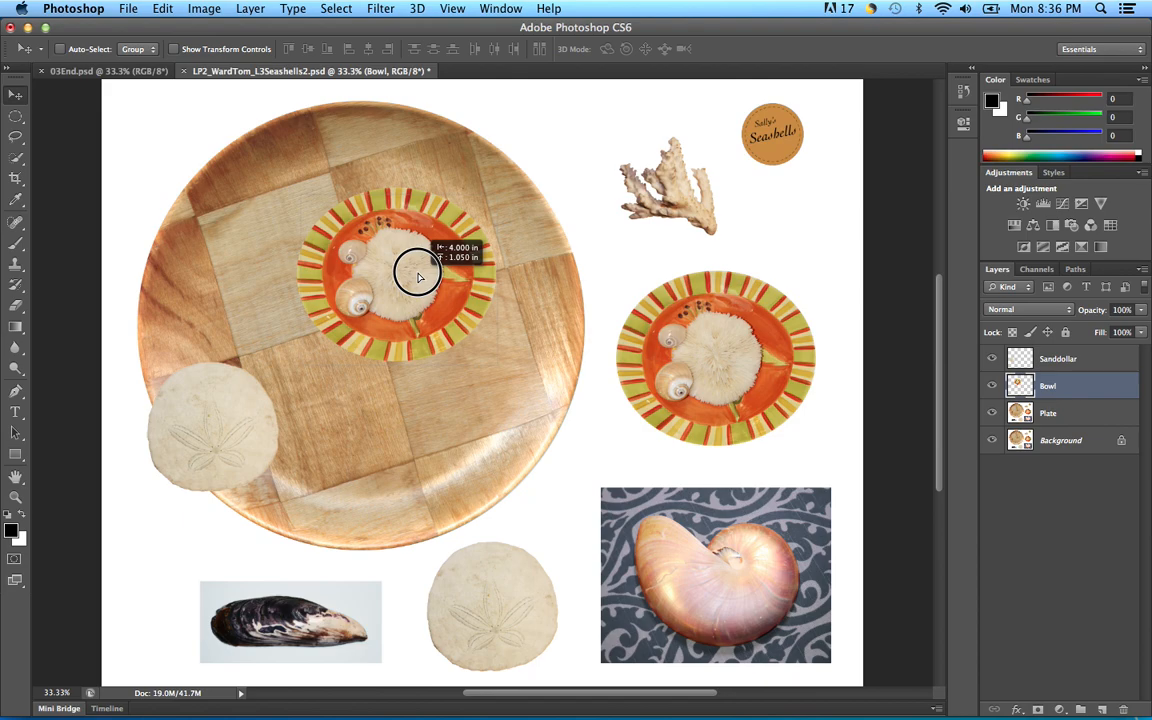
{"action": "left_click_drag", "start_coordinate": [419, 277], "coordinate": [252, 259]}
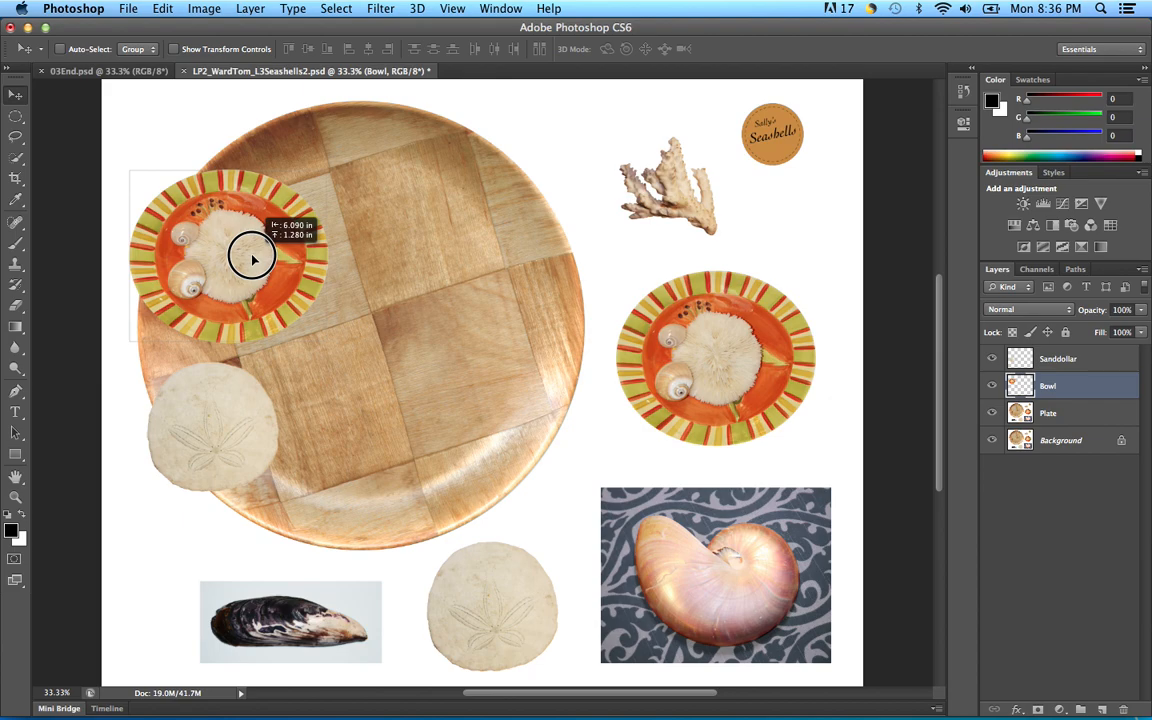
{"action": "left_click_drag", "start_coordinate": [252, 259], "coordinate": [270, 263]}
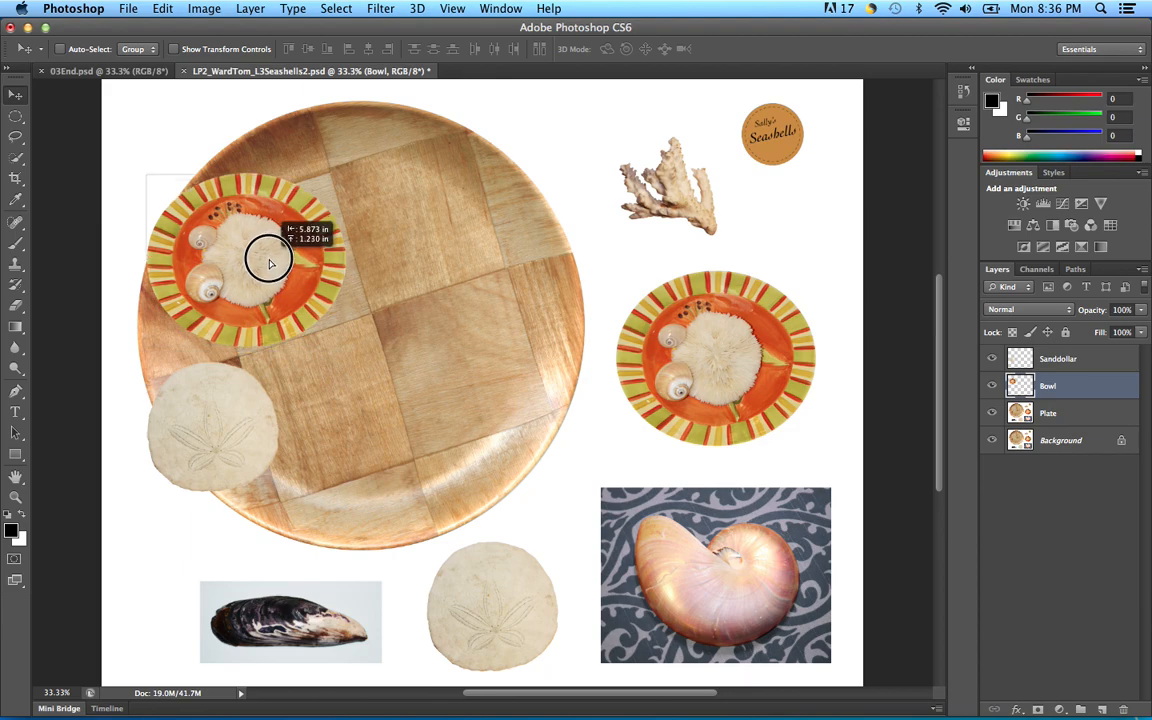
{"action": "left_click_drag", "start_coordinate": [270, 263], "coordinate": [272, 264]}
{"action": "key", "text": "Left"}
{"action": "key", "text": "Left"}
{"action": "key", "text": "Left"}
{"action": "key", "text": "Left"}
{"action": "key", "text": "Left"}
{"action": "key", "text": "Left"}
{"action": "key", "text": "Left"}
{"action": "key", "text": "Left"}
{"action": "key", "text": "Left"}
{"action": "key", "text": "Left"}
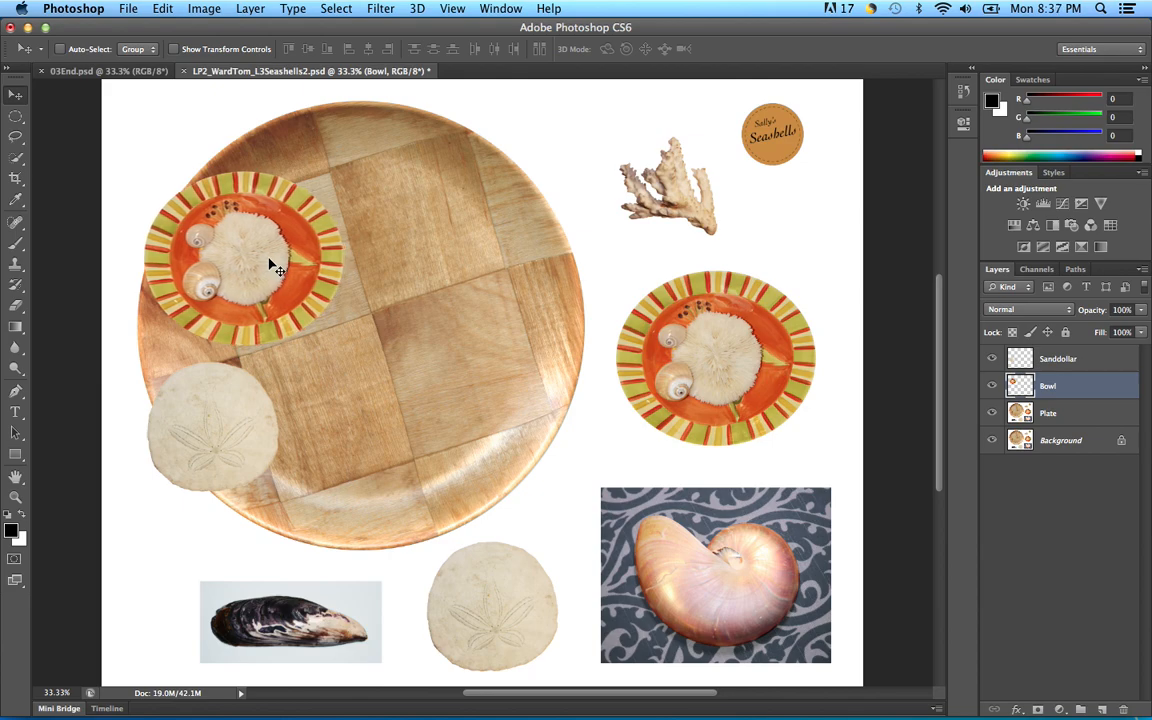
{"action": "key", "text": "Up"}
{"action": "key", "text": "Up"}
{"action": "key", "text": "Up"}
{"action": "key", "text": "Up"}
{"action": "key", "text": "Up"}
{"action": "key", "text": "Up"}
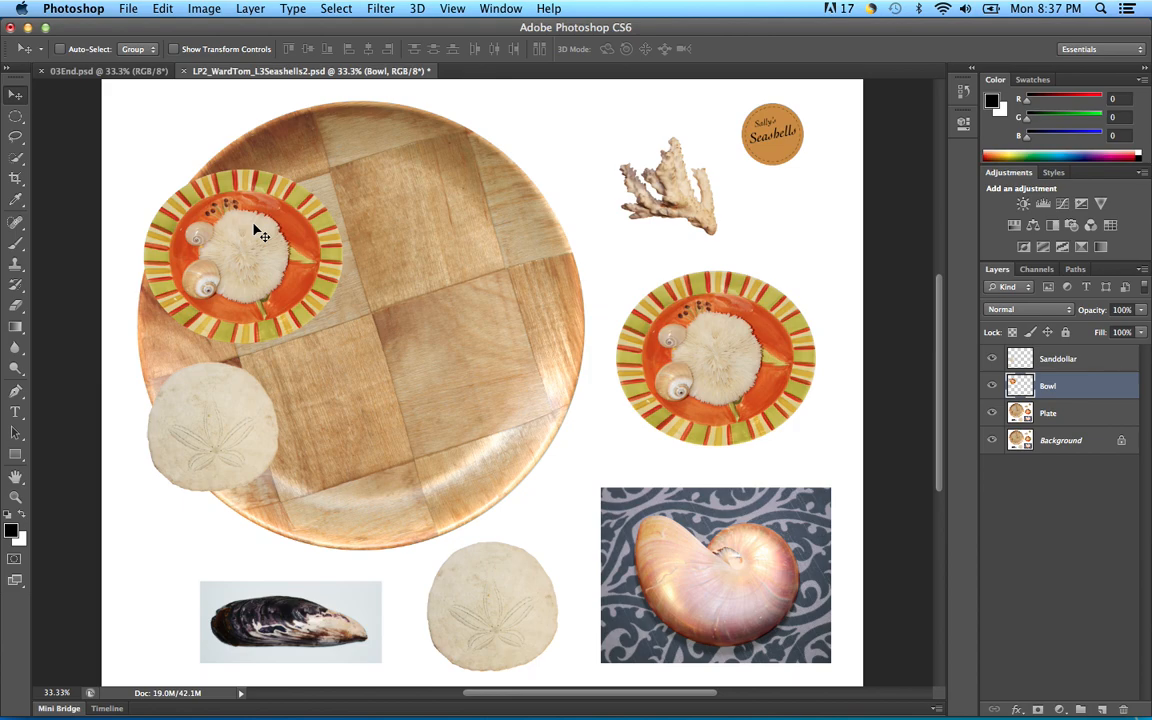
Step: Reselect the bowl, test a copy from the Plate layer, hide Background, then undo the move
{"action": "left_click", "coordinate": [343, 9]}
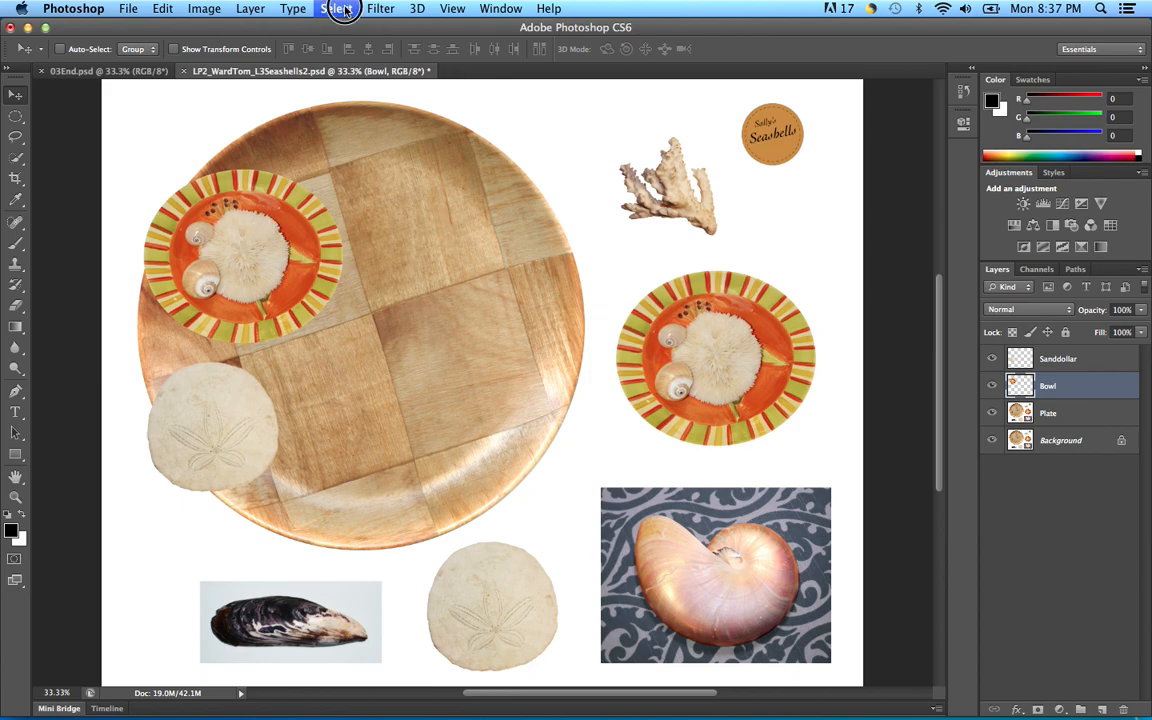
{"action": "left_click", "coordinate": [358, 58]}
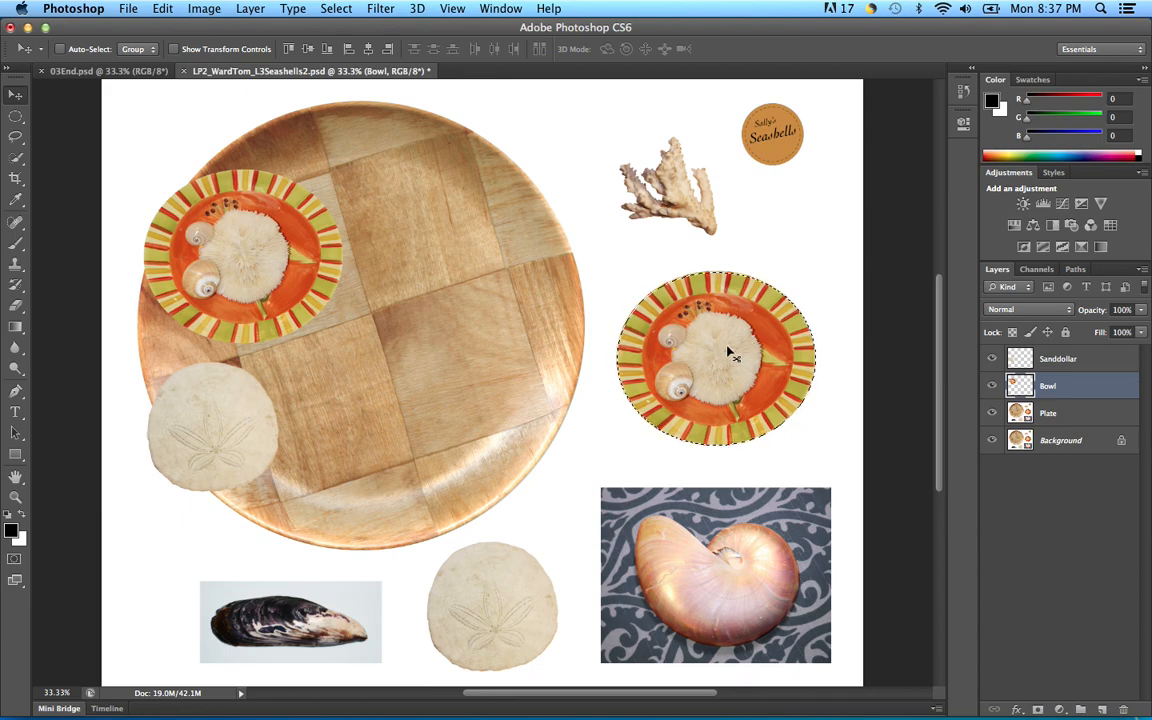
{"action": "left_click", "coordinate": [1071, 414]}
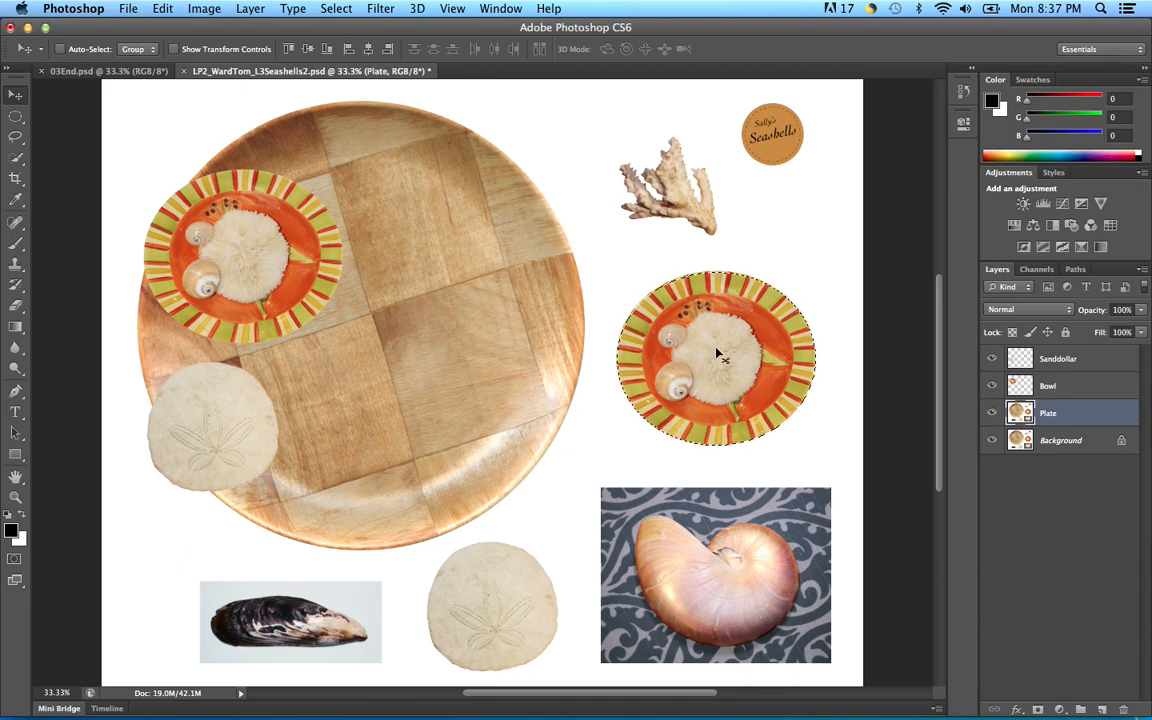
{"action": "left_click_drag", "start_coordinate": [716, 349], "coordinate": [519, 315]}
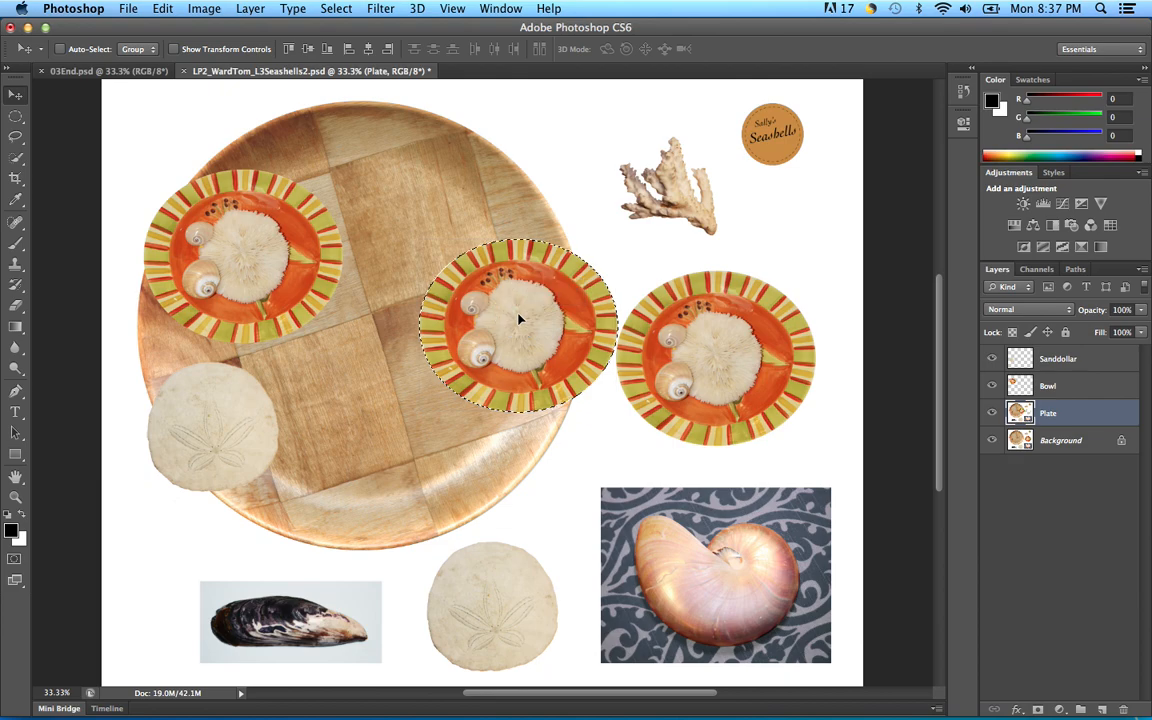
{"action": "left_click", "coordinate": [991, 440]}
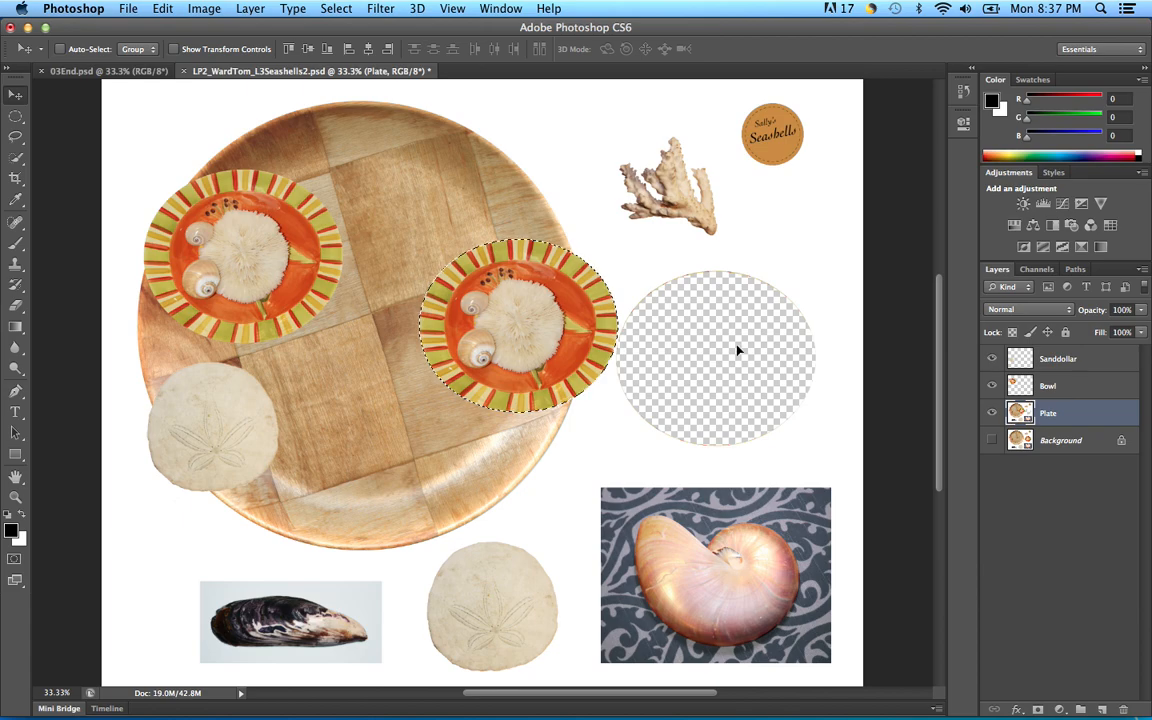
{"action": "key", "text": "super+z"}
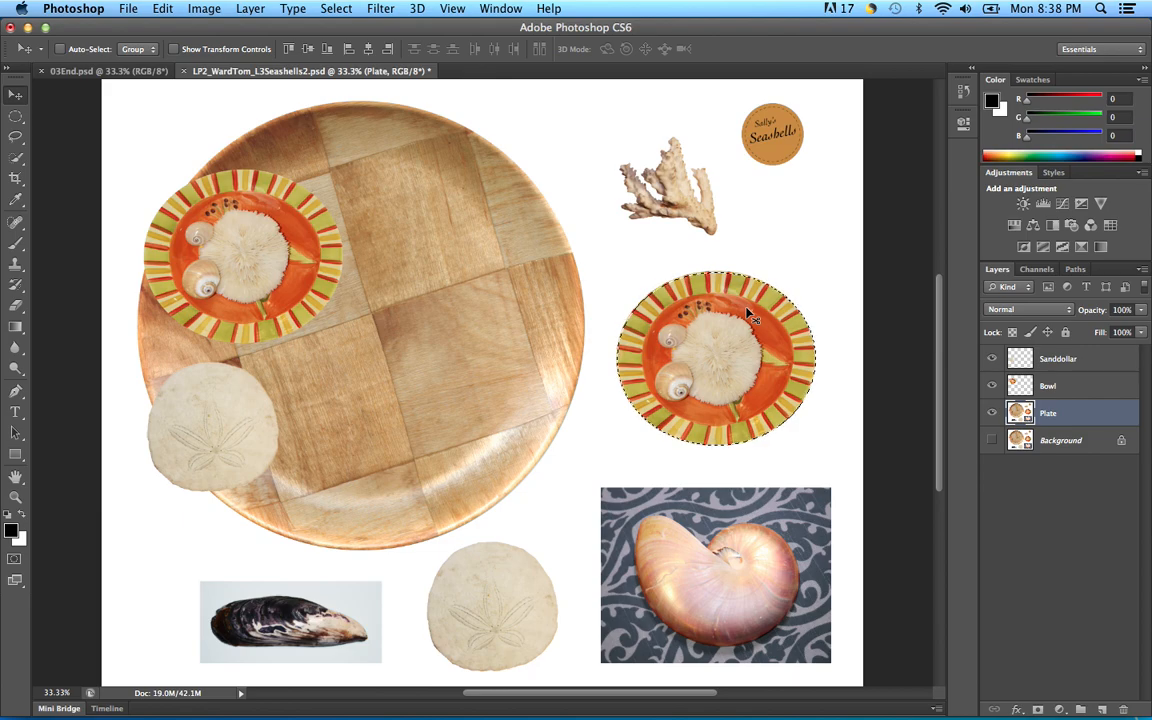
Step: Deselect, zoom to 100% and pan to the Sally's Seashells logo
{"action": "key", "text": "super+d"}
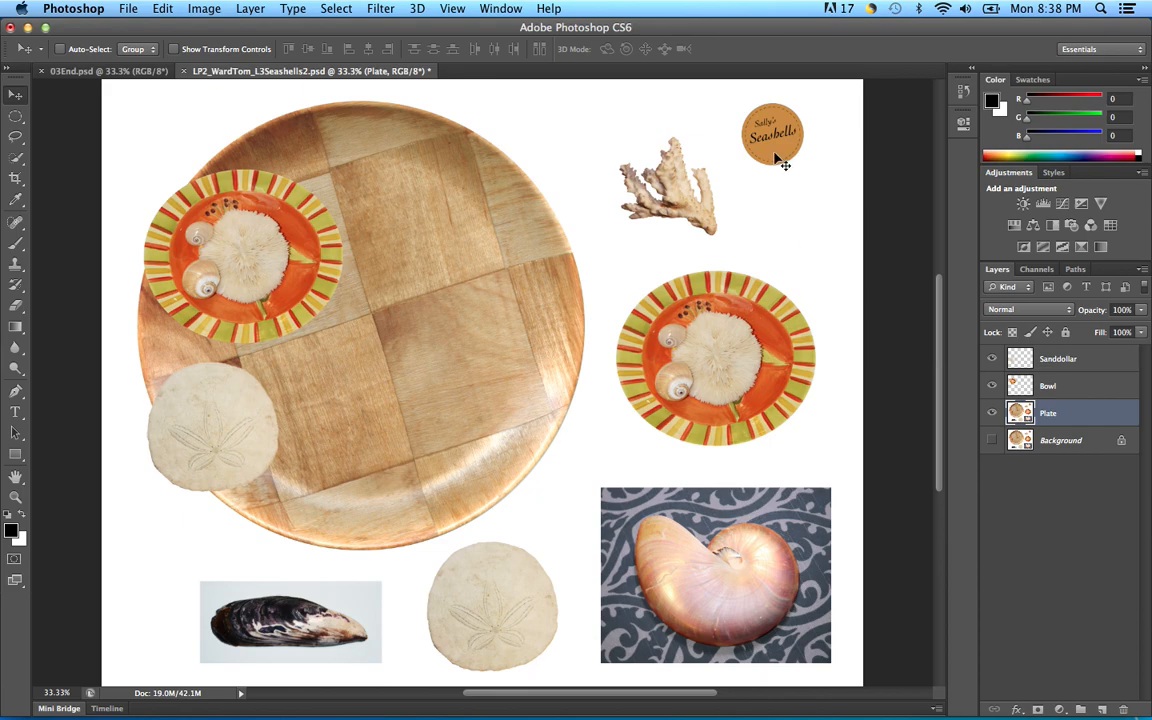
{"action": "key", "text": "super+equal"}
{"action": "key", "text": "super+equal"}
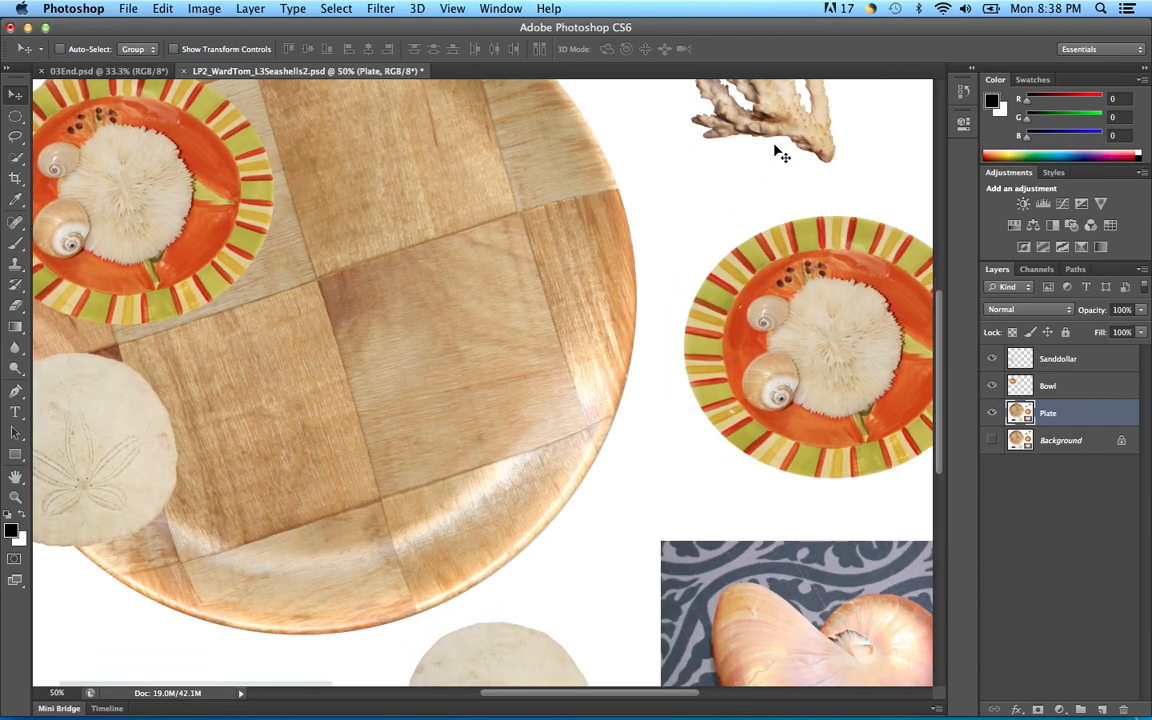
{"action": "key", "text": "super+equal"}
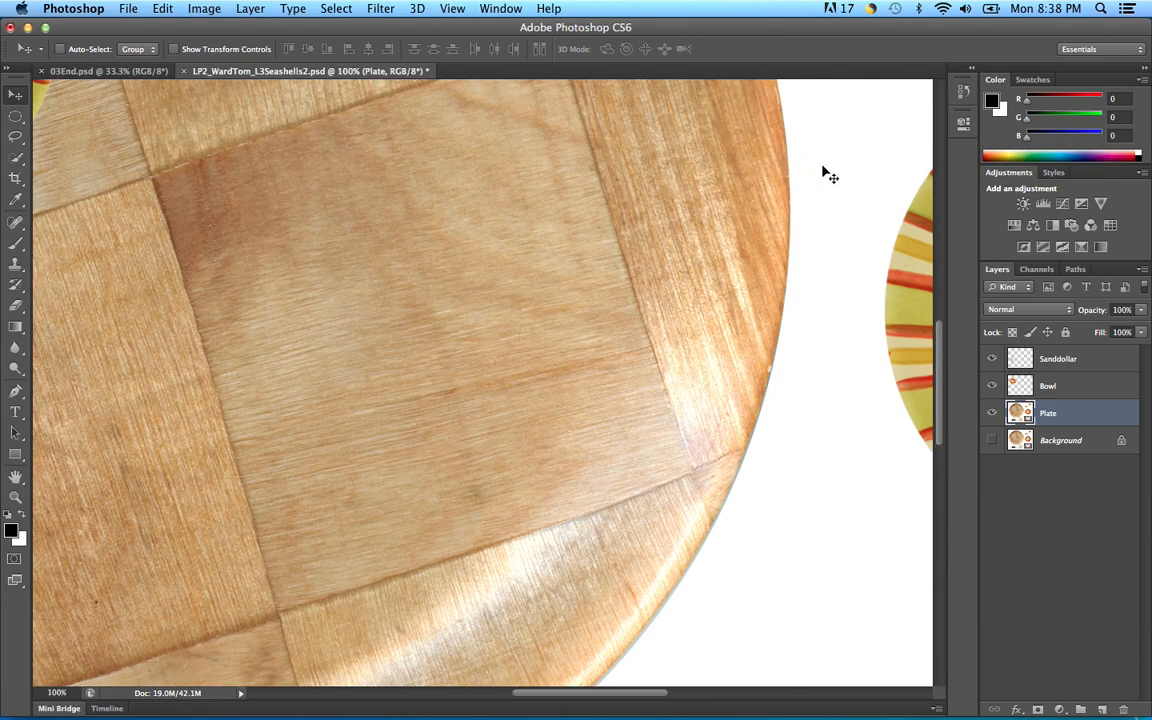
{"action": "left_click_drag", "start_coordinate": [421, 337], "coordinate": [405, 343]}
{"action": "left_click_drag", "start_coordinate": [653, 226], "coordinate": [717, 417]}
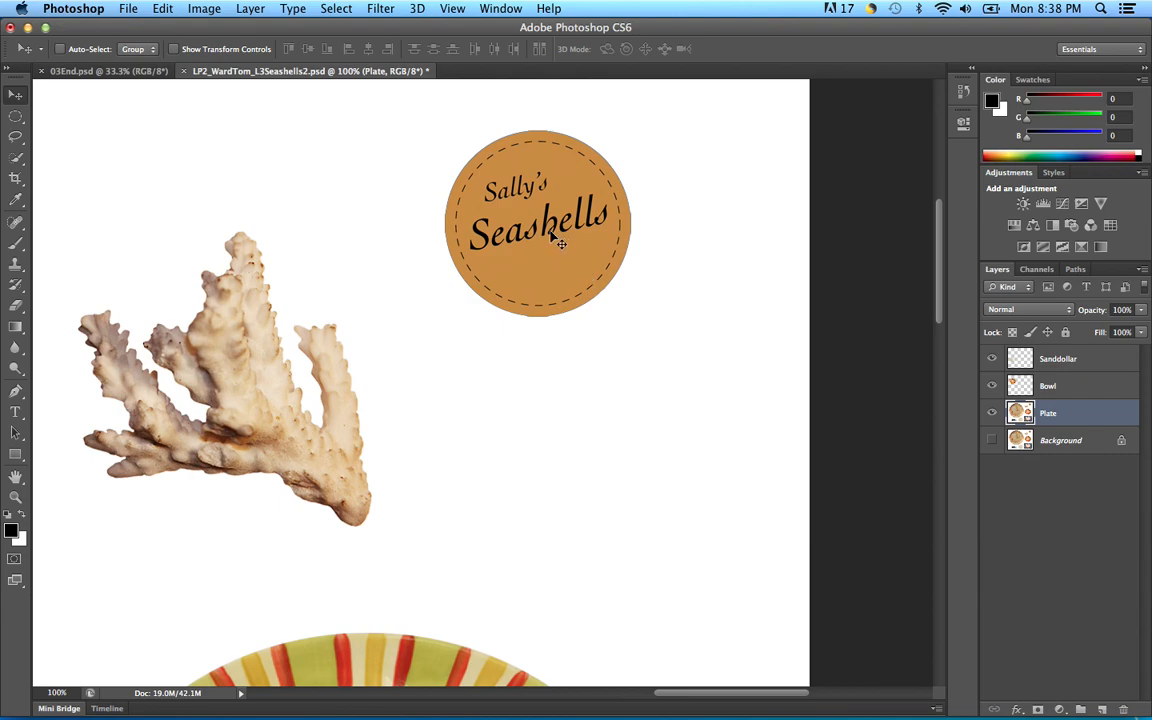
{"action": "left_click", "coordinate": [15, 115]}
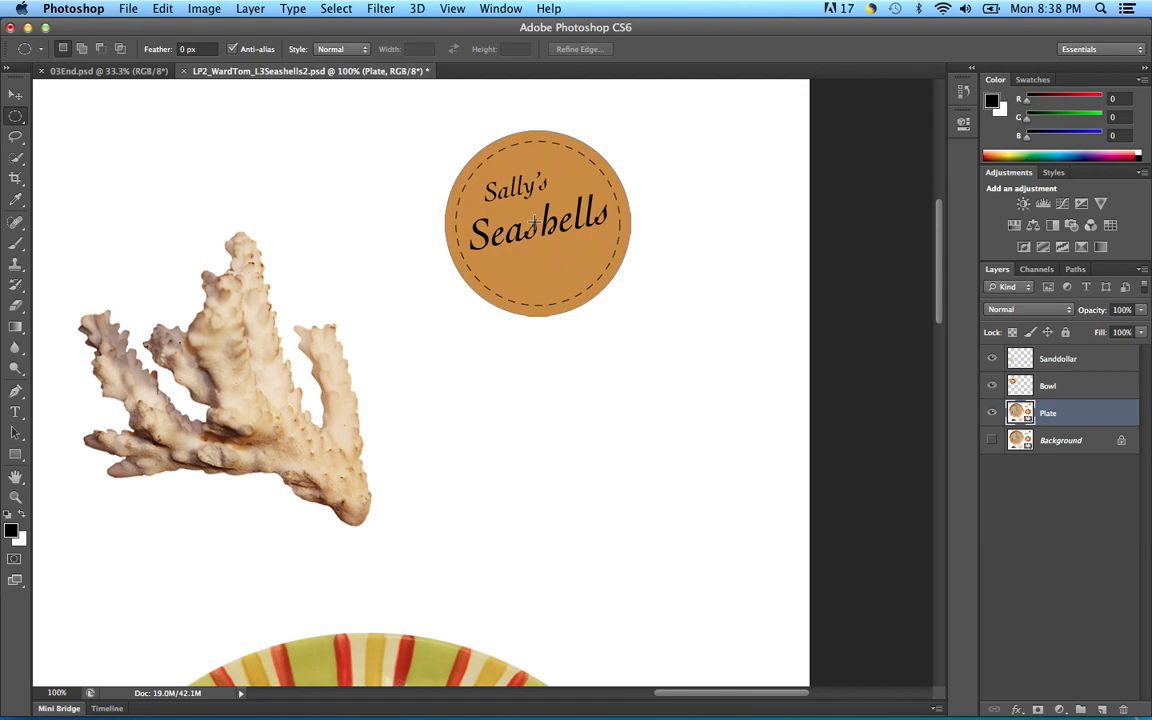
Step: Draw a circle around the Sally's Seashells logo and nudge it with arrow keys to fit
{"action": "left_click_drag", "start_coordinate": [534, 222], "coordinate": [537, 222]}
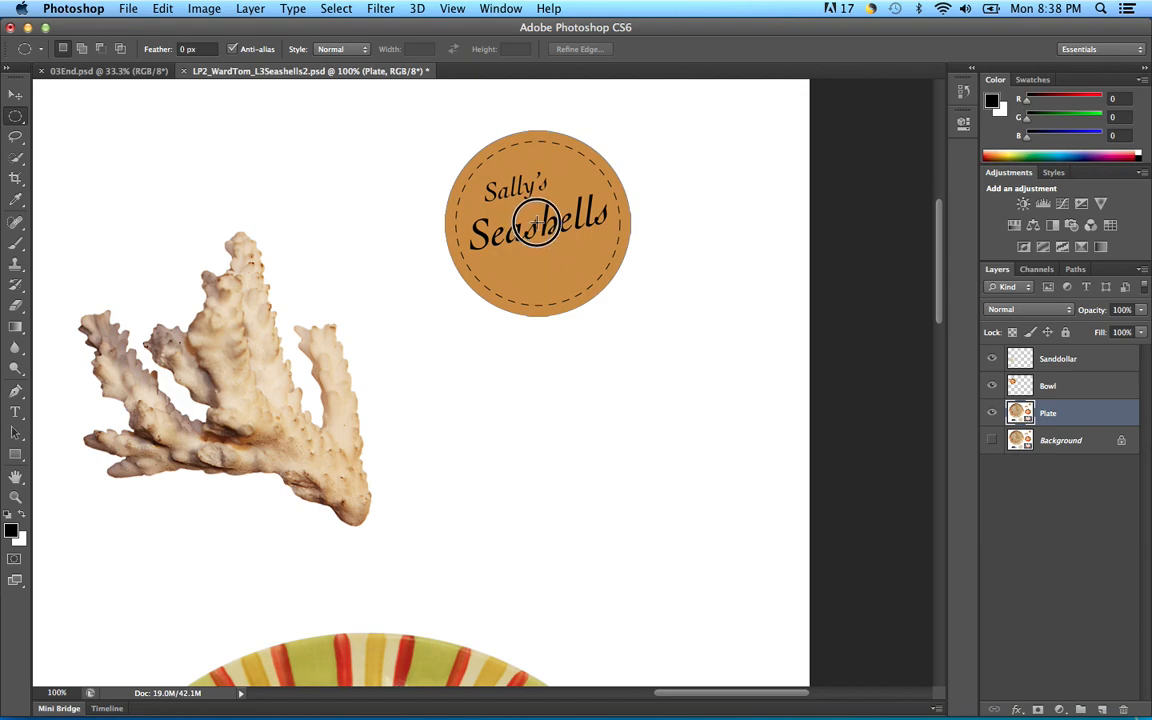
{"action": "left_click_drag", "start_coordinate": [537, 222], "coordinate": [665, 313]}
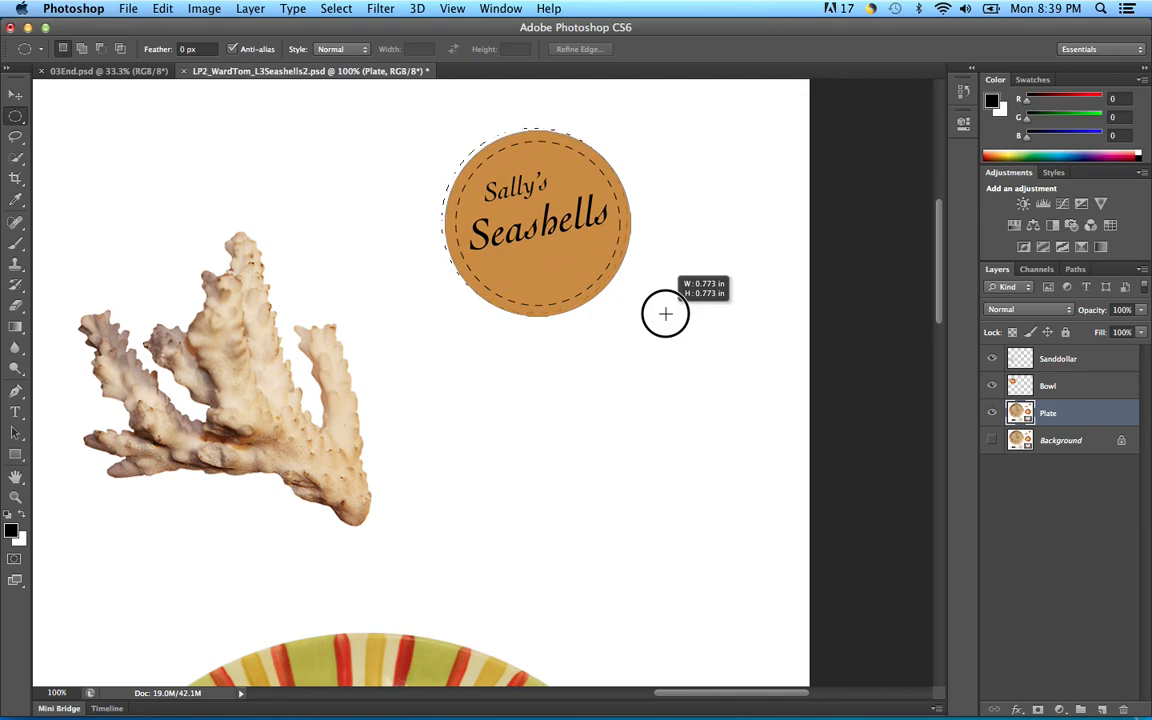
{"action": "left_click_drag", "start_coordinate": [665, 314], "coordinate": [667, 316]}
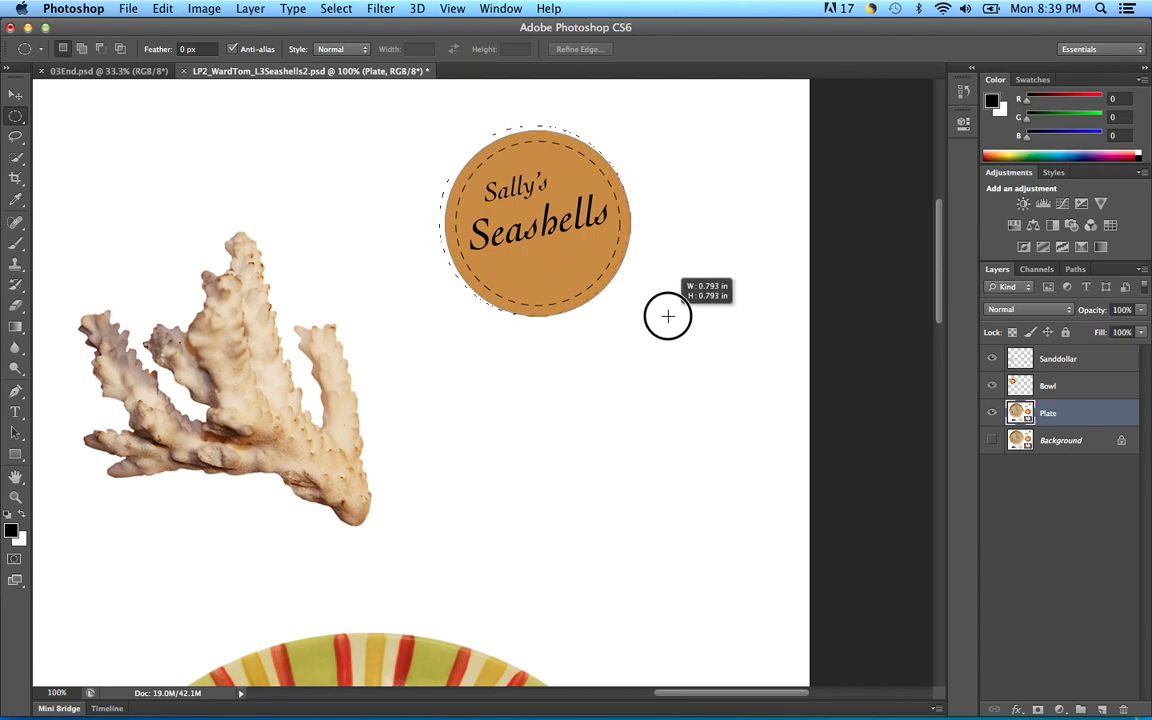
{"action": "left_click_drag", "start_coordinate": [667, 316], "coordinate": [668, 316]}
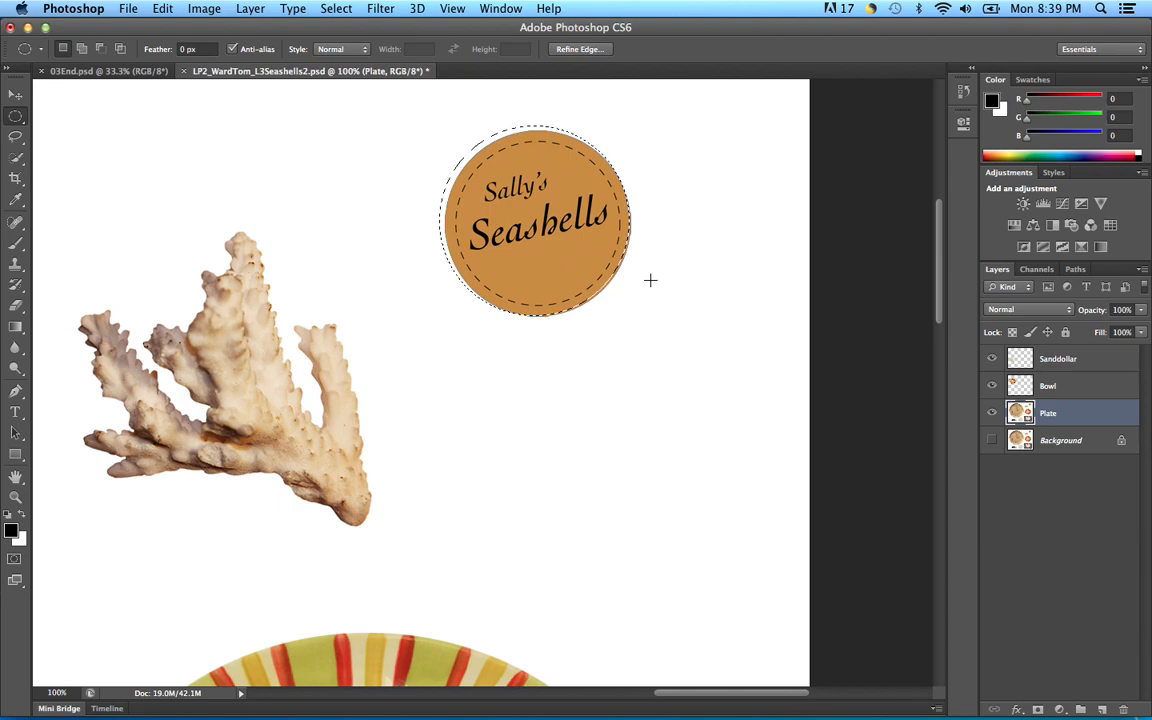
{"action": "key", "text": "Right"}
{"action": "key", "text": "Right"}
{"action": "key", "text": "Right"}
{"action": "key", "text": "Right"}
{"action": "key", "text": "Right"}
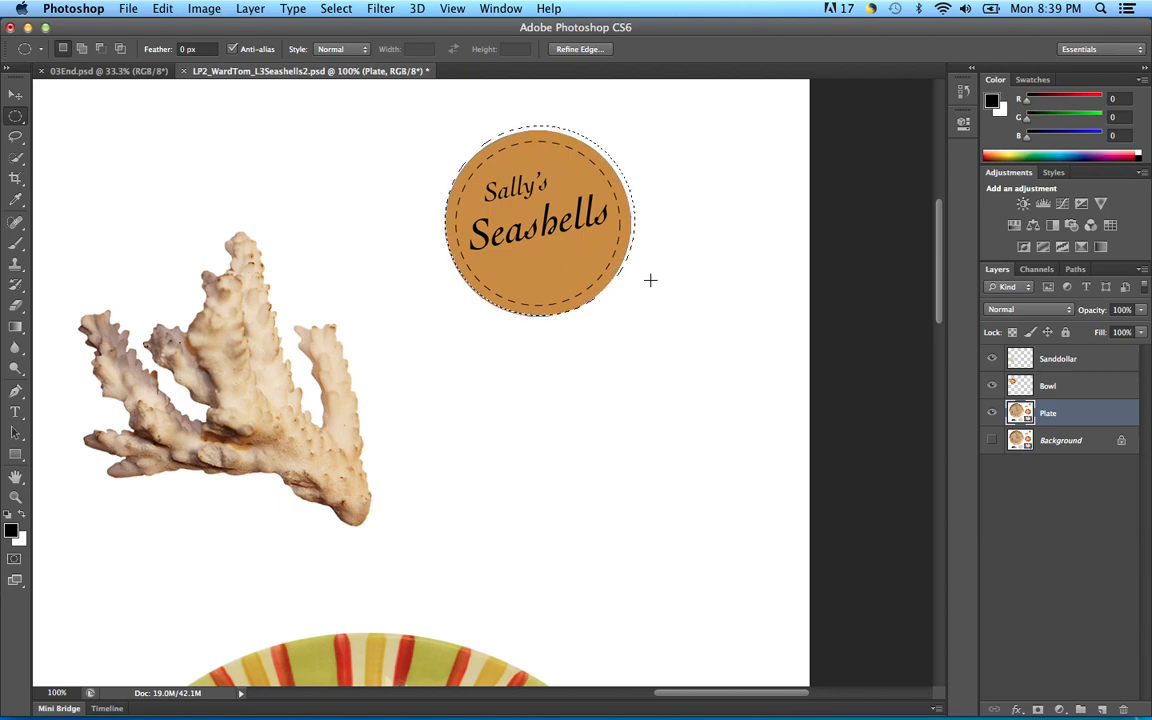
{"action": "key", "text": "Left"}
{"action": "key", "text": "Left"}
{"action": "key", "text": "Left"}
{"action": "key", "text": "Left"}
{"action": "key", "text": "Left"}
{"action": "key", "text": "Left"}
{"action": "key", "text": "Down"}
{"action": "key", "text": "Down"}
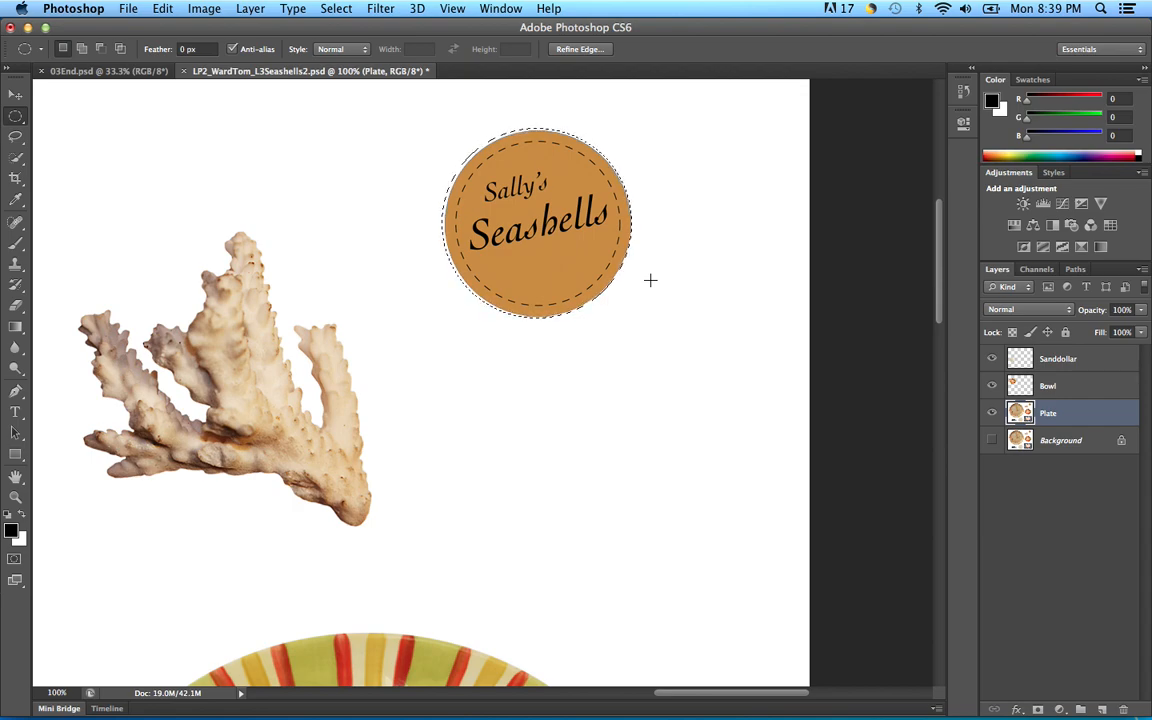
{"action": "key", "text": "Down"}
{"action": "key", "text": "Right"}
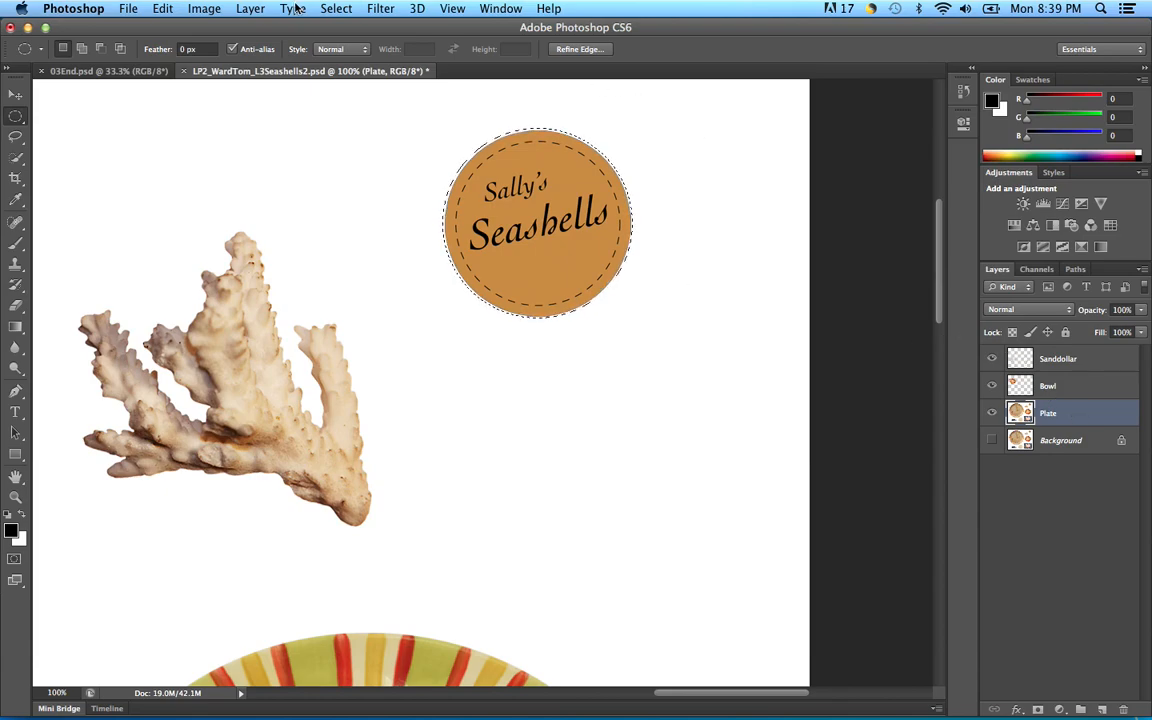
Step: Contract the circular logo selection by 2 pixels with Select > Modify > Contract
{"action": "left_click", "coordinate": [335, 9]}
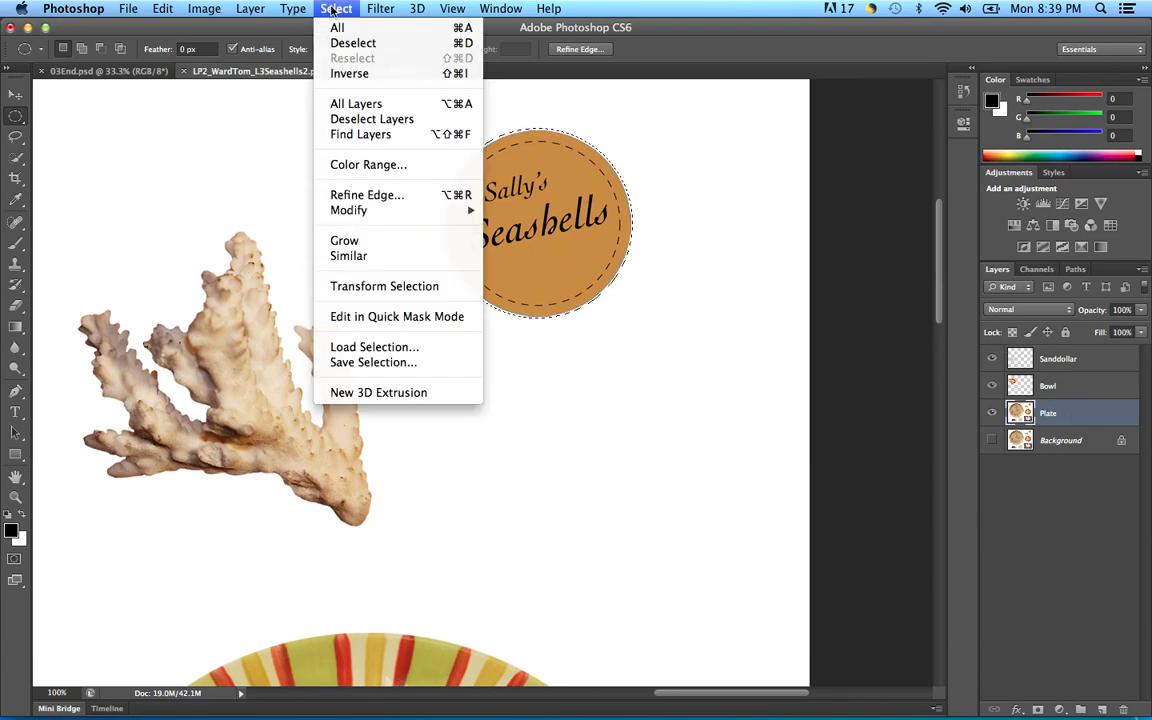
{"action": "mouse_move", "coordinate": [358, 217]}
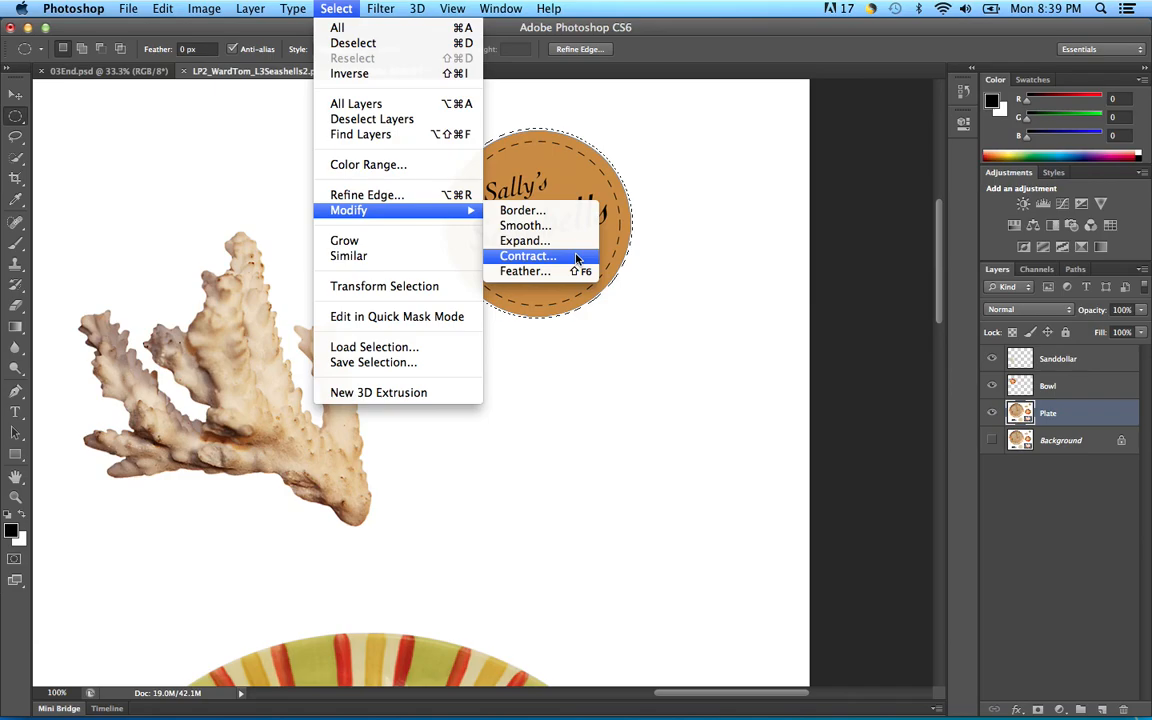
{"action": "left_click", "coordinate": [577, 260]}
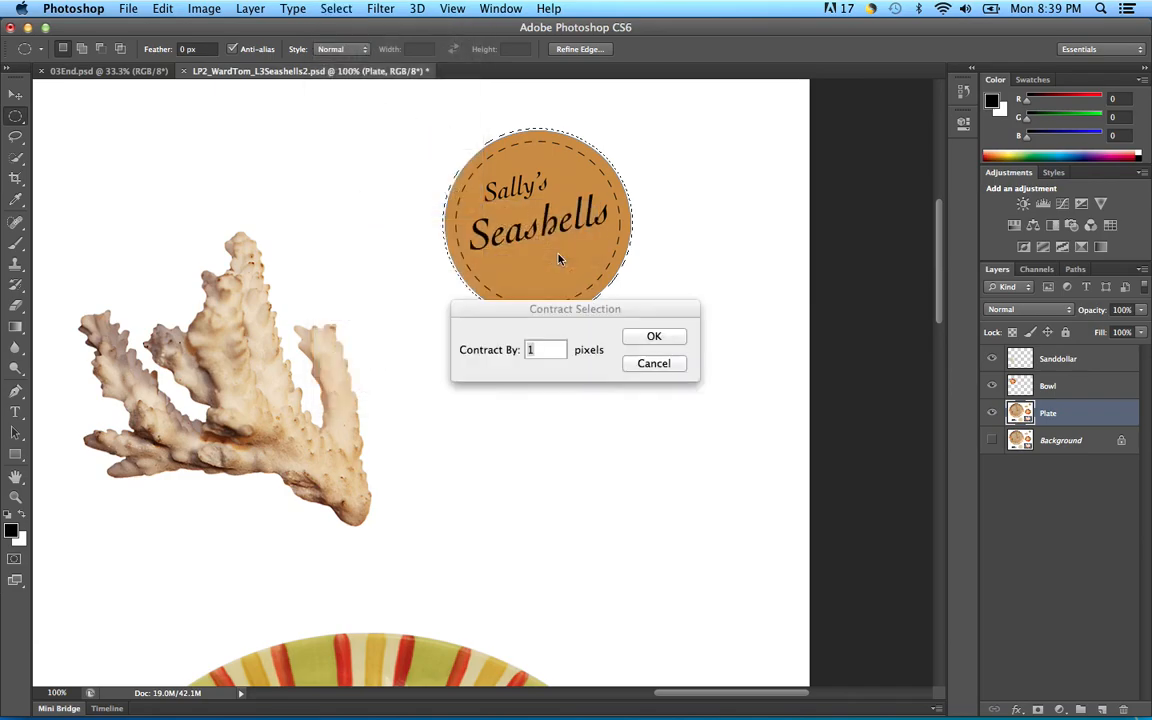
{"action": "left_click_drag", "start_coordinate": [625, 309], "coordinate": [668, 334]}
{"action": "left_click_drag", "start_coordinate": [591, 369], "coordinate": [572, 373]}
{"action": "type", "text": "2"}
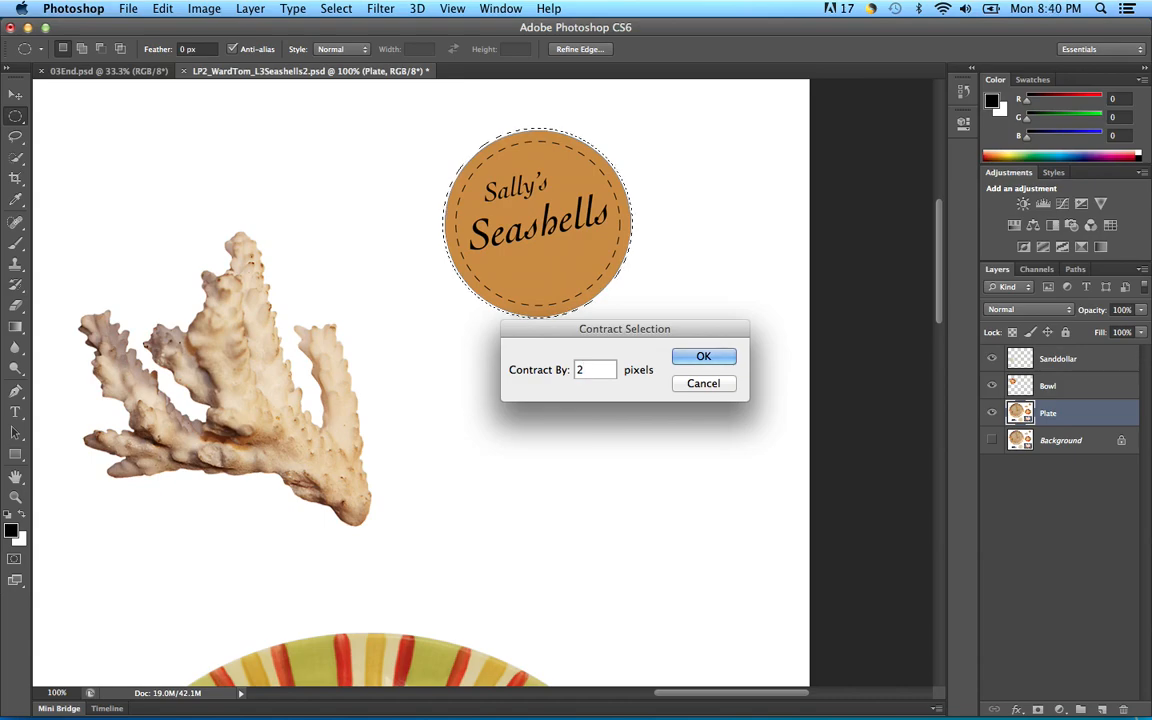
{"action": "left_click", "coordinate": [706, 360]}
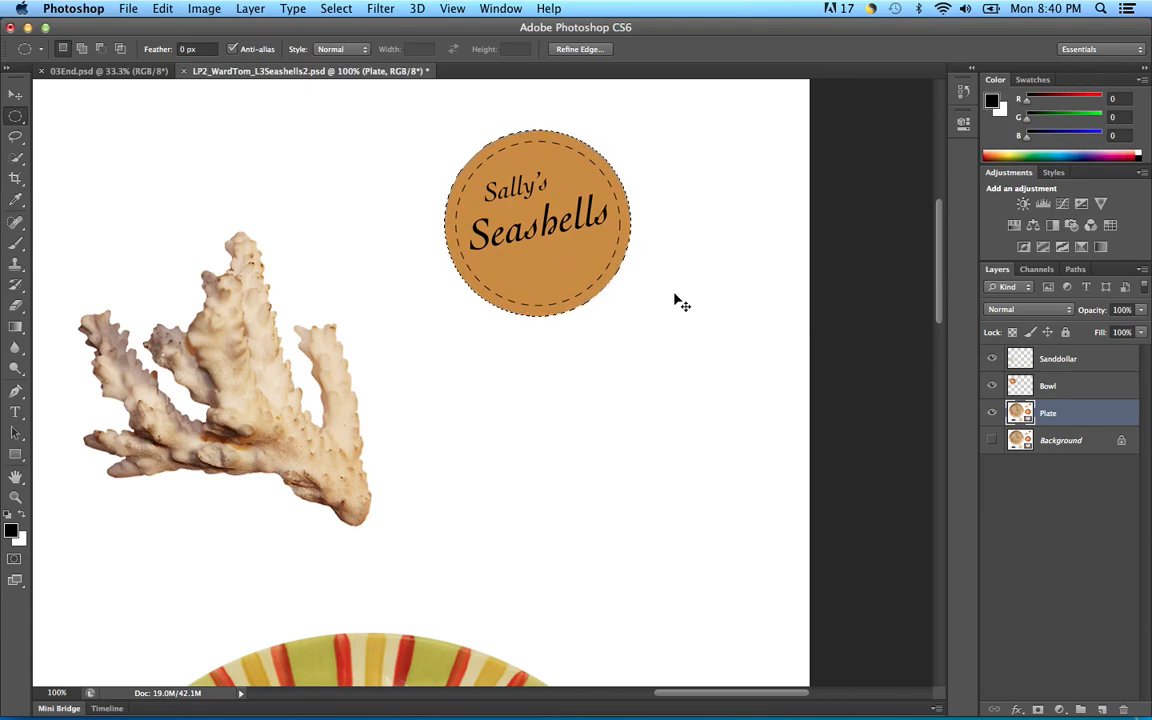
Step: Copy the logo to a new layer named Logo, hide Plate, and reselect the circle
{"action": "key", "text": "super+v"}
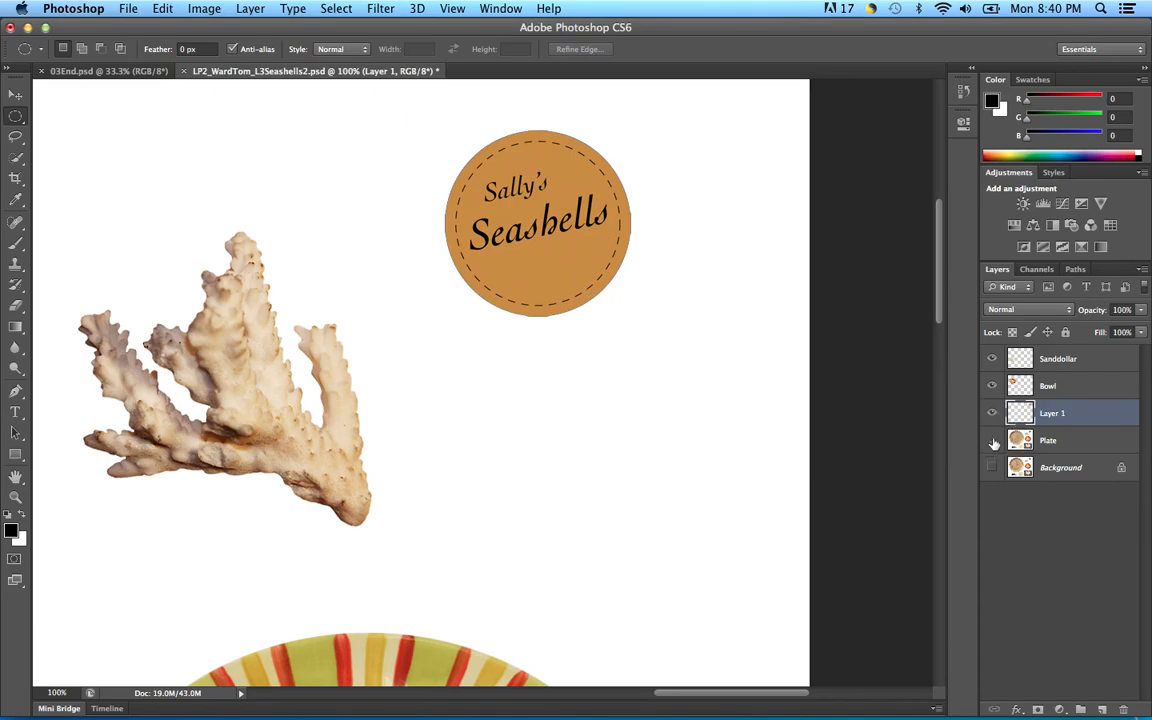
{"action": "left_click", "coordinate": [991, 440]}
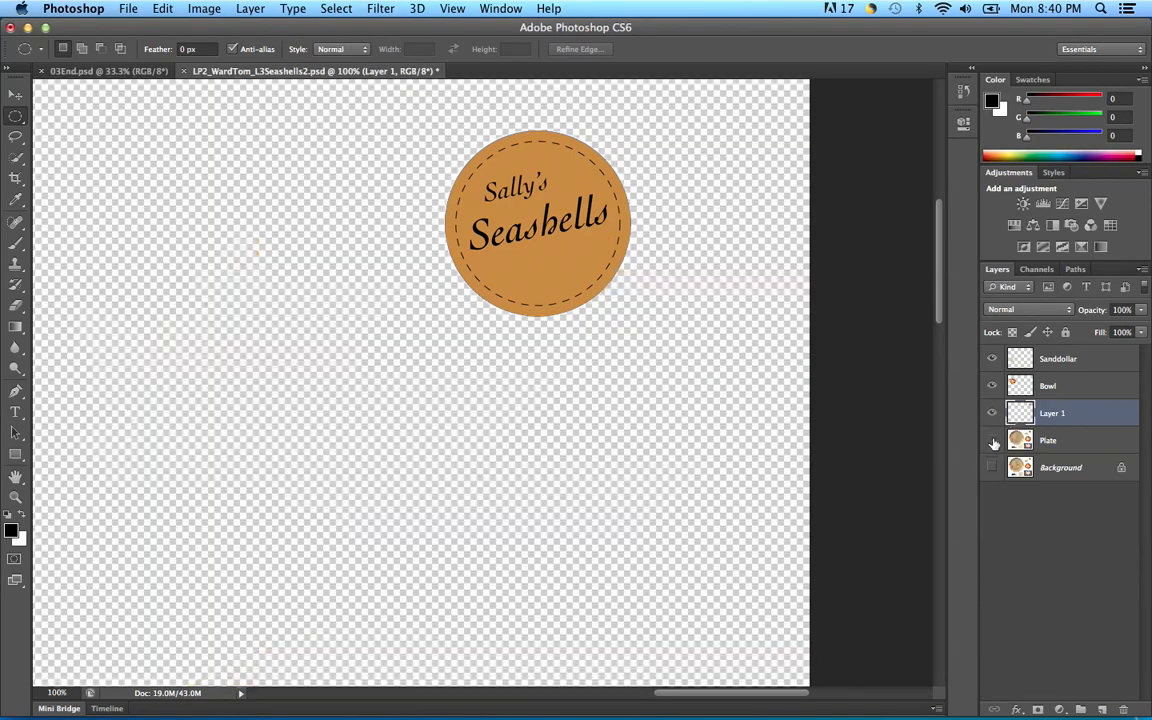
{"action": "left_click", "coordinate": [1053, 416]}
{"action": "double_click", "coordinate": [1053, 415]}
{"action": "type", "text": "Logo"}
{"action": "key", "text": "Return"}
{"action": "left_click", "coordinate": [334, 9]}
{"action": "left_click", "coordinate": [347, 58]}
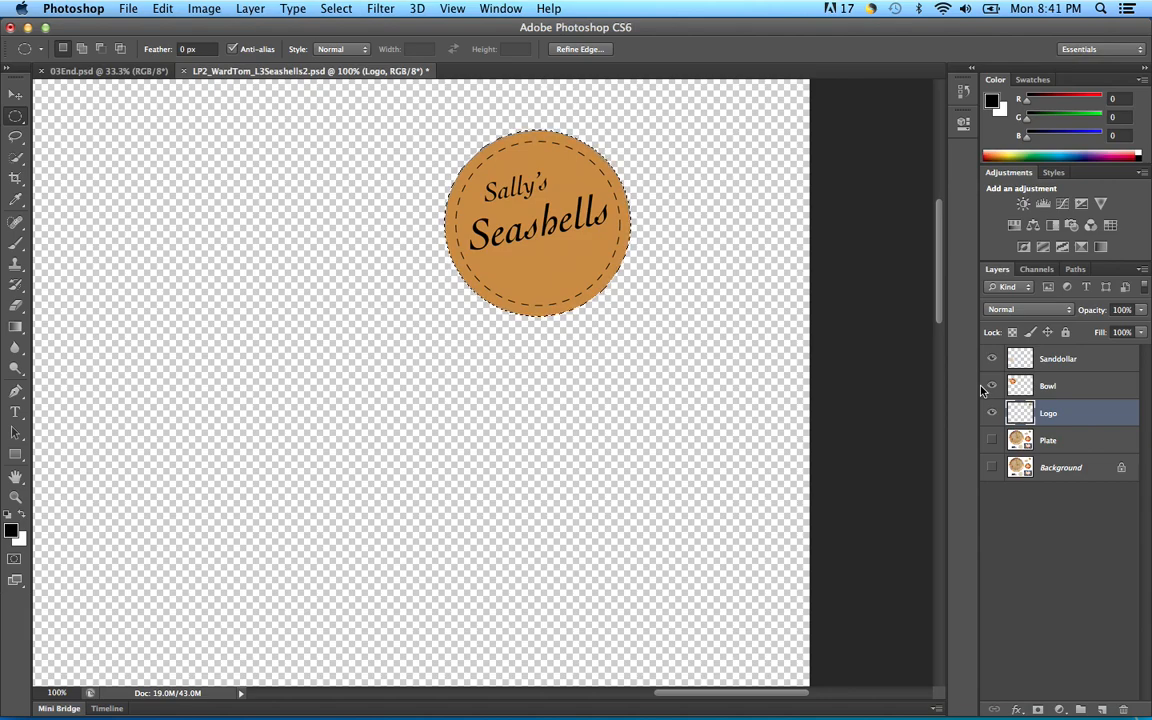
Step: Hide extras with Cmd+H so the logo shows without selection edges
{"action": "key", "text": "super+h"}
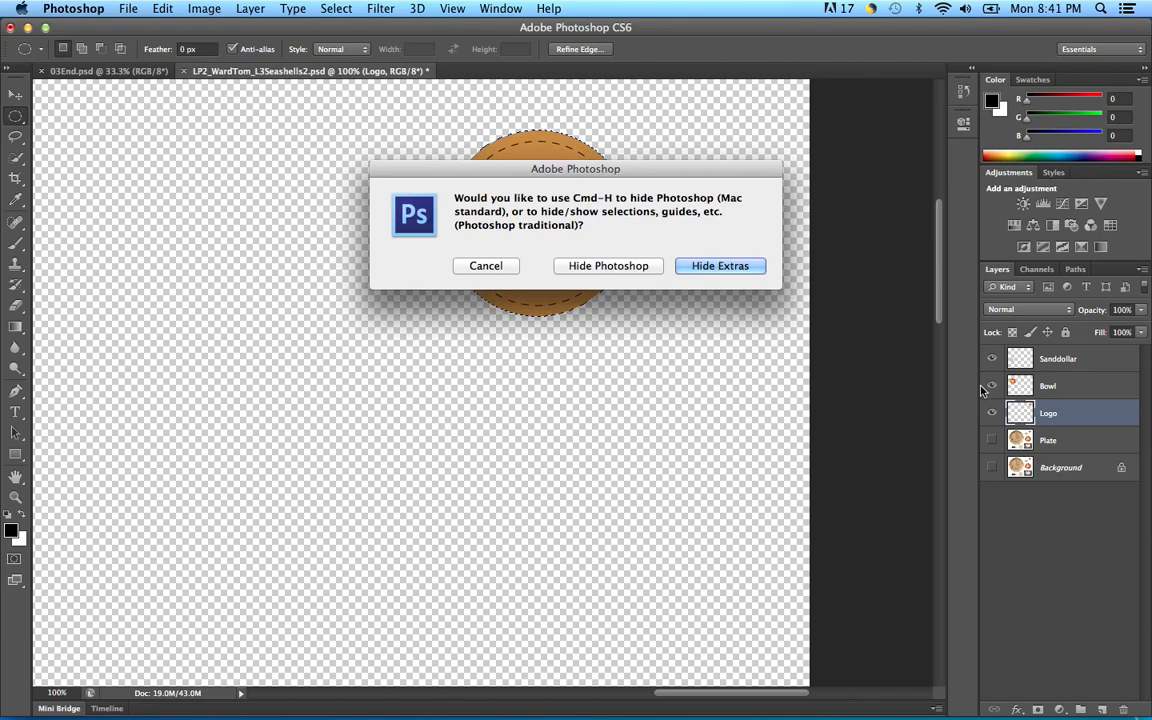
{"action": "left_click_drag", "start_coordinate": [645, 182], "coordinate": [475, 164]}
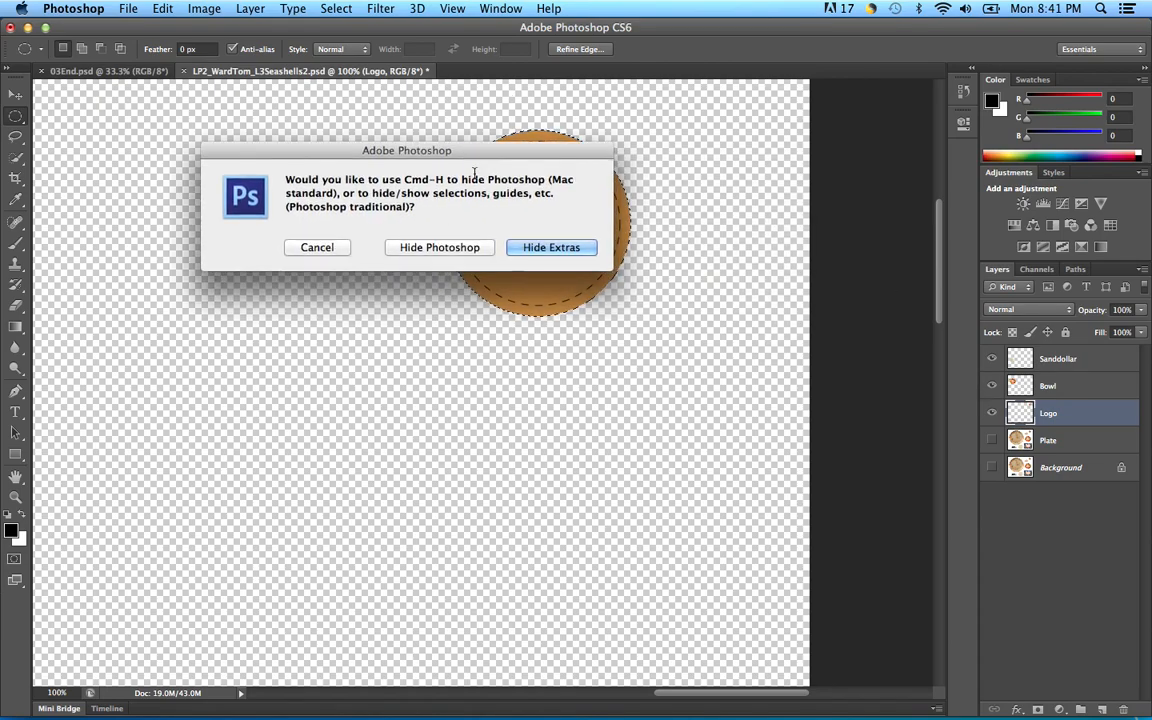
{"action": "left_click", "coordinate": [568, 249]}
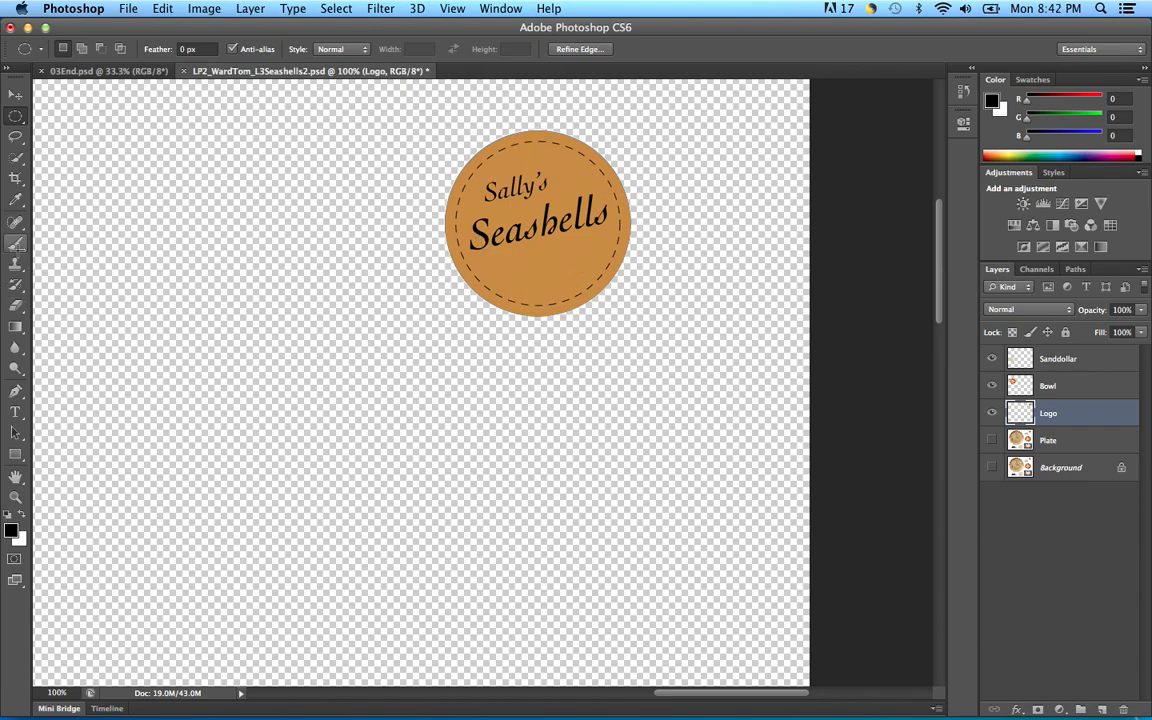
{"action": "left_click", "coordinate": [16, 246]}
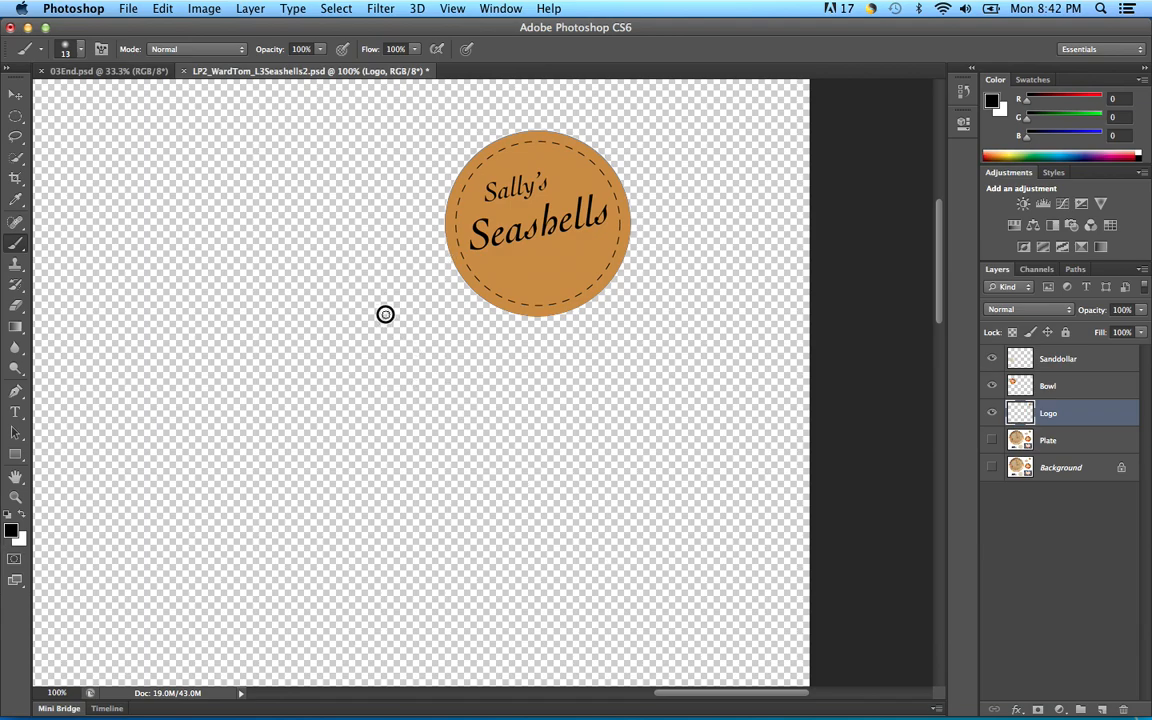
{"action": "left_click_drag", "start_coordinate": [480, 282], "coordinate": [628, 254]}
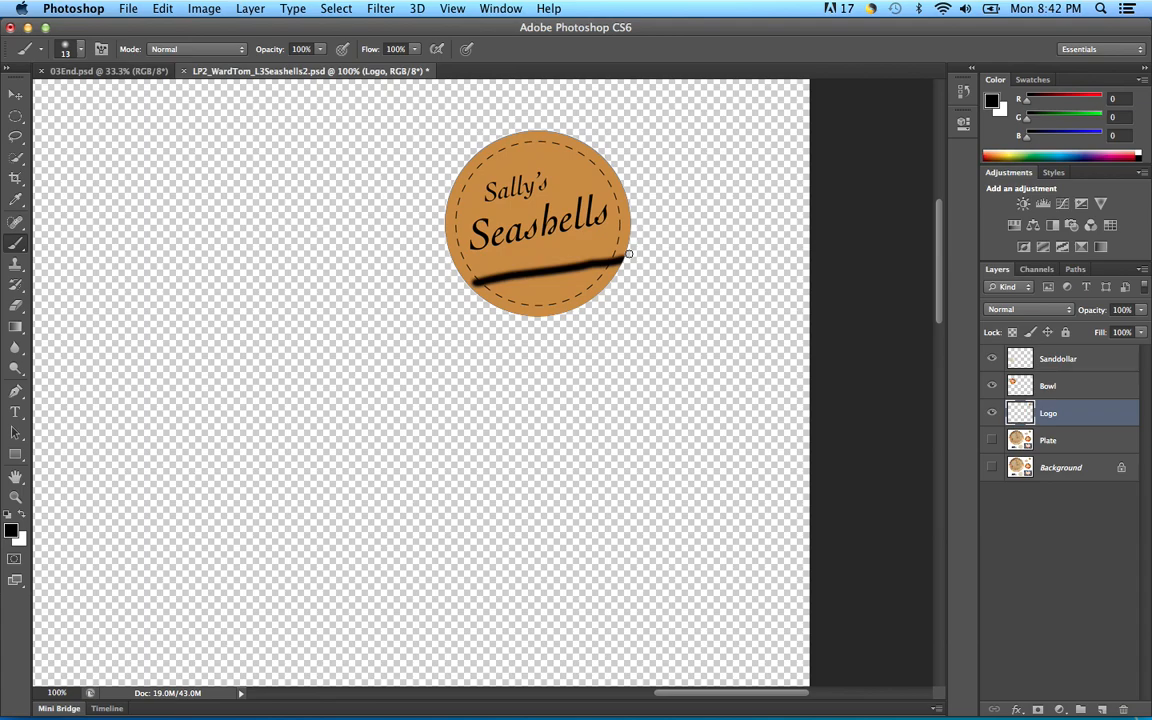
{"action": "key", "text": "super+z"}
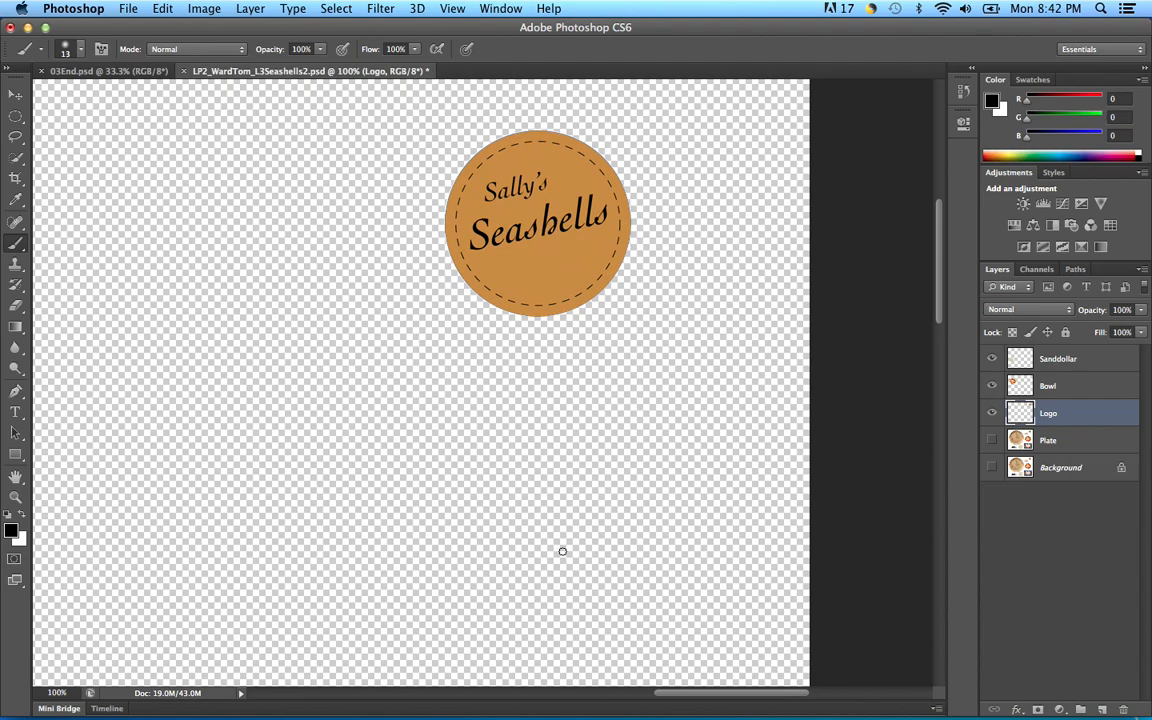
{"action": "left_click_drag", "start_coordinate": [462, 316], "coordinate": [637, 281]}
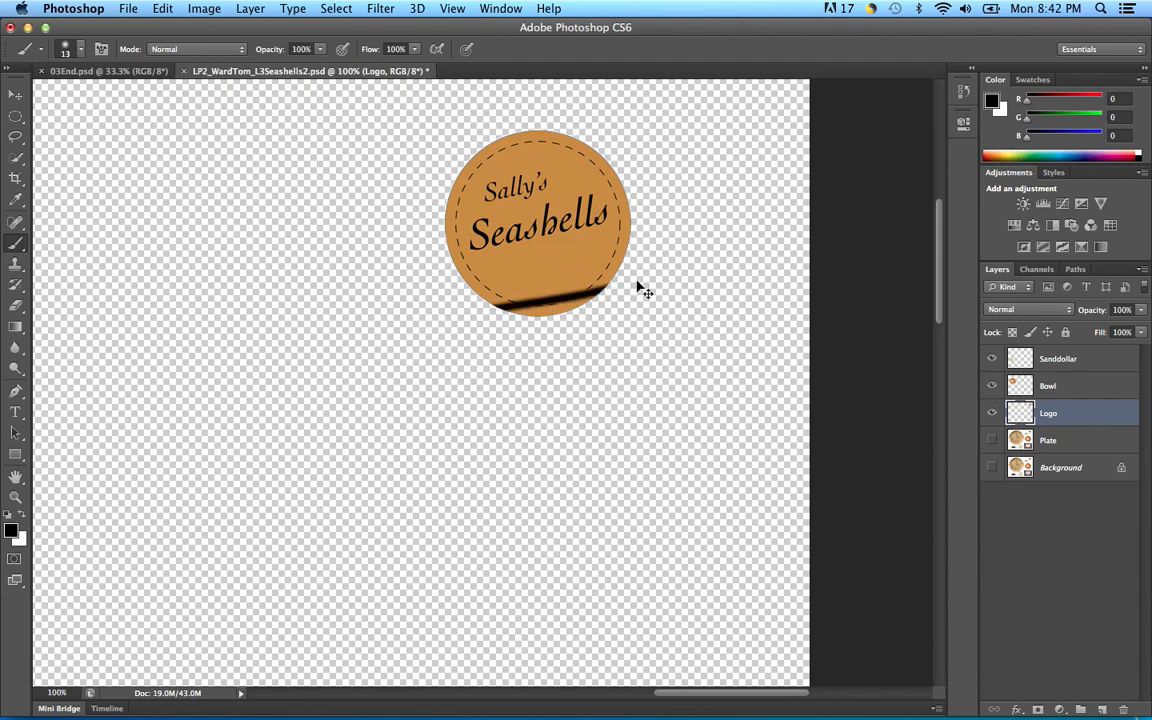
{"action": "key", "text": "super+z"}
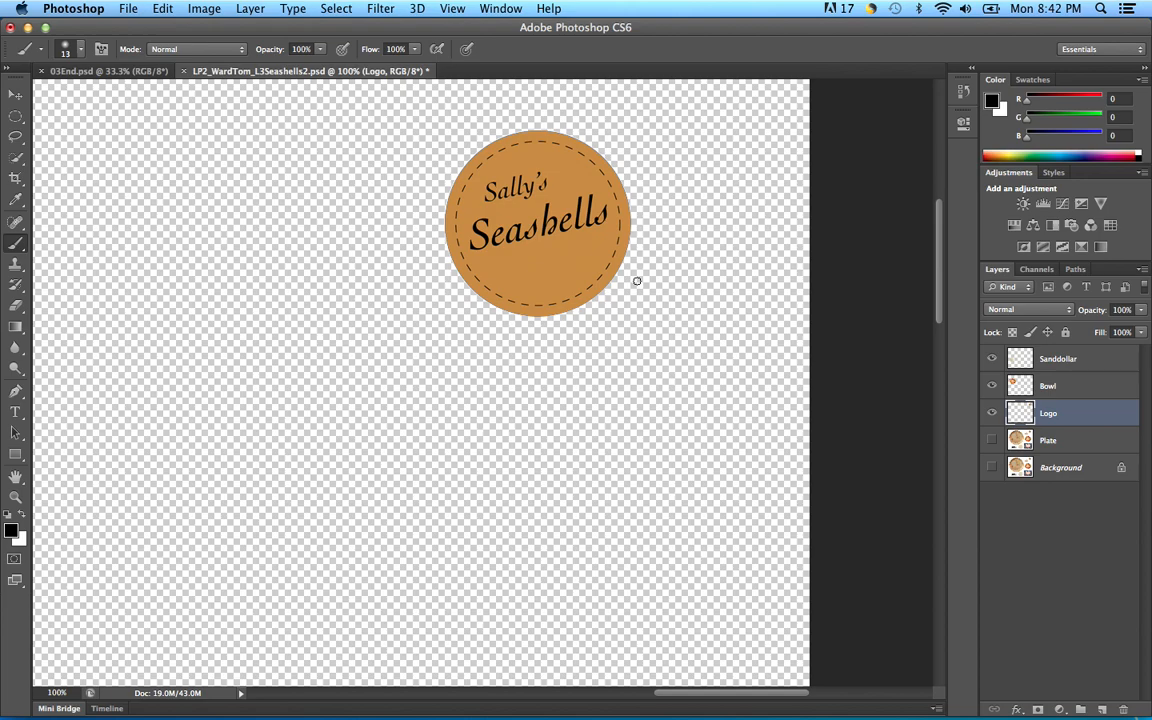
Step: Apply Image > Adjustments > Invert to the Logo layer, turning the badge blue with white lettering
{"action": "left_click", "coordinate": [205, 9]}
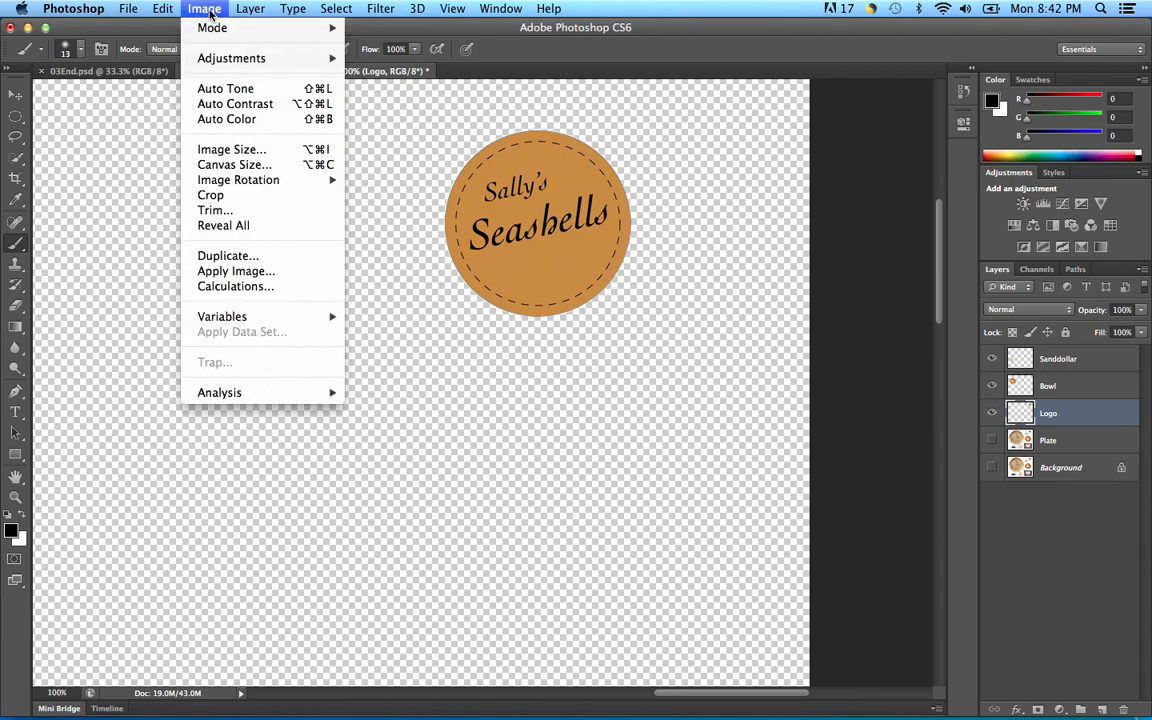
{"action": "mouse_move", "coordinate": [220, 59]}
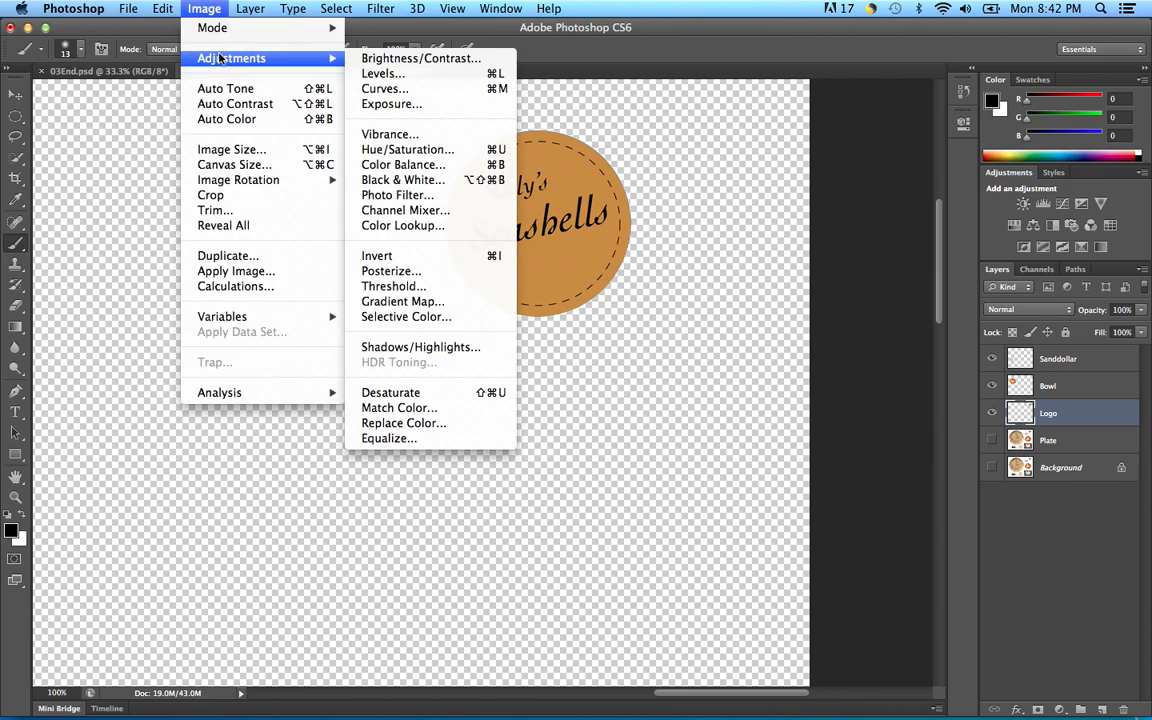
{"action": "left_click", "coordinate": [383, 258]}
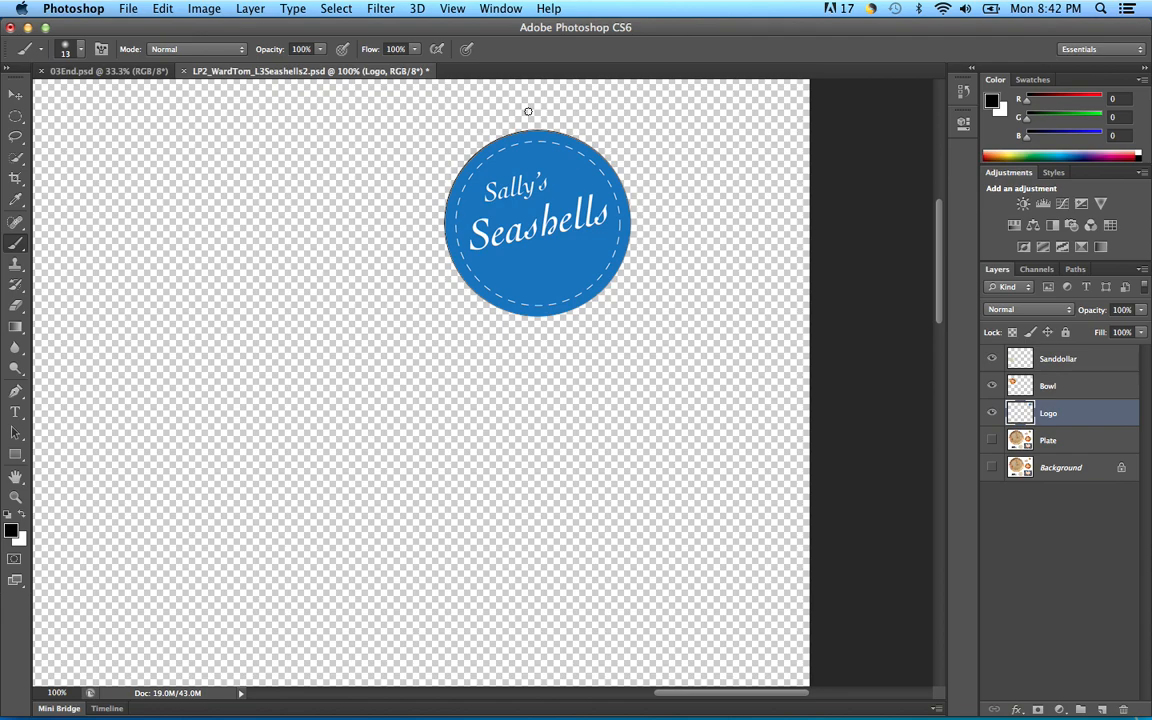
Step: Deselect, turn the Plate layer back on, and zoom out to 33.3% to see the collage
{"action": "left_click", "coordinate": [337, 9]}
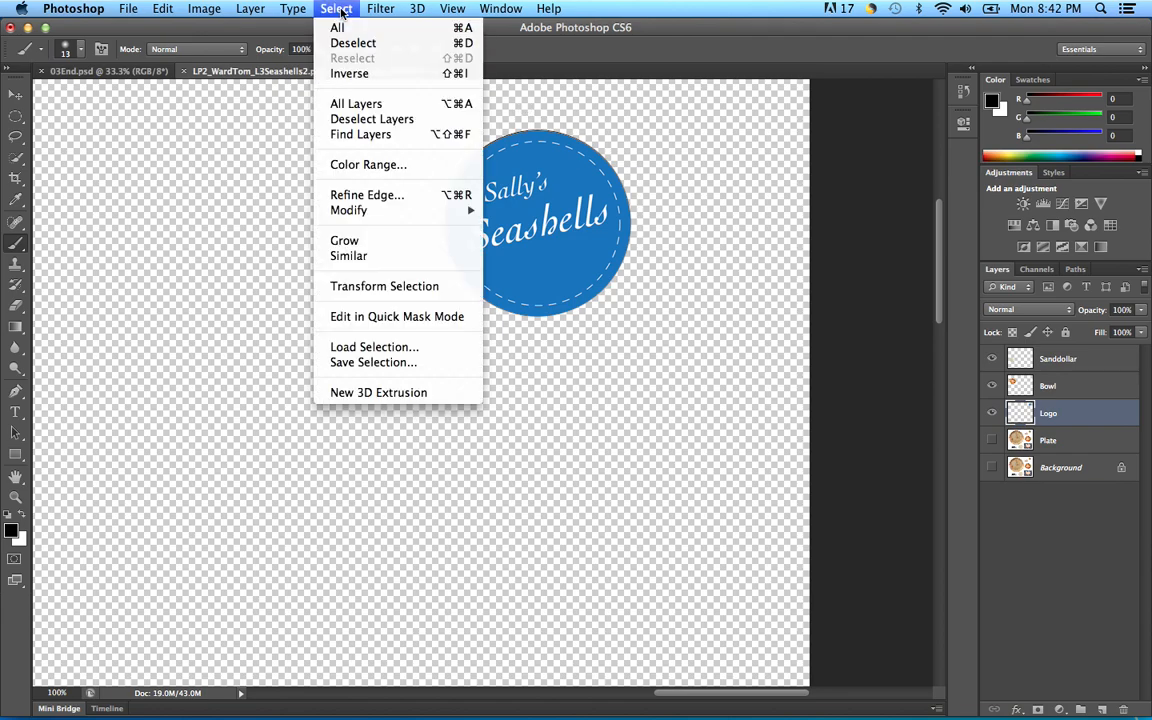
{"action": "left_click", "coordinate": [377, 45]}
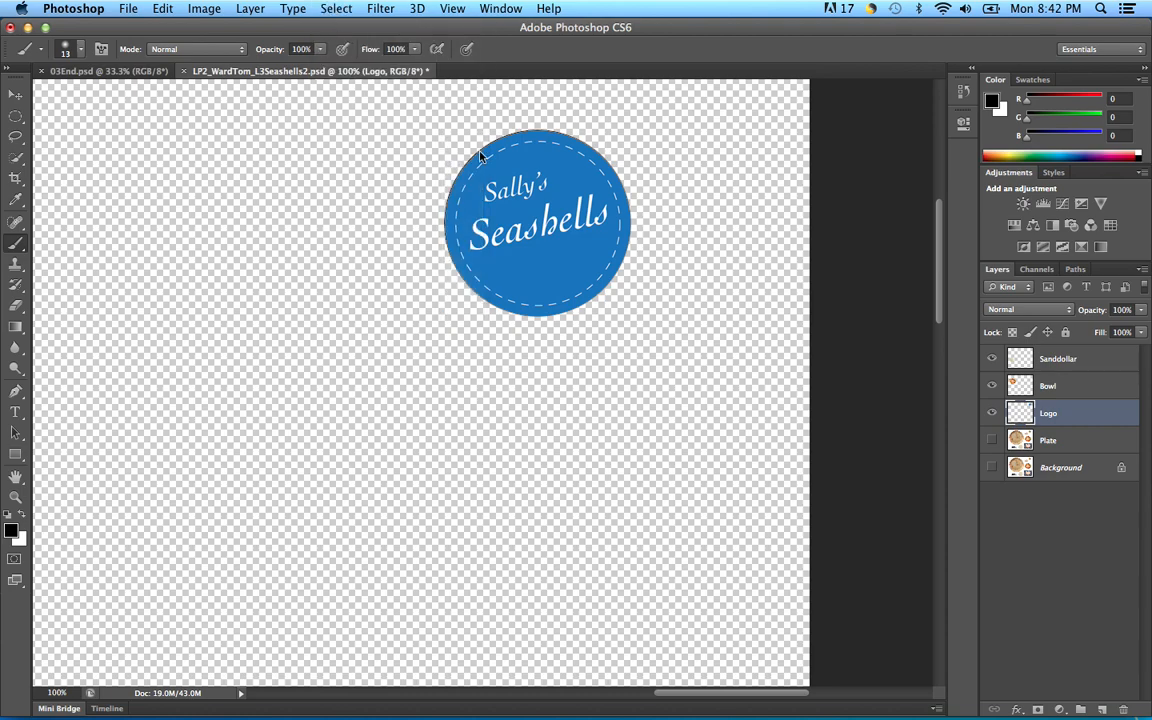
{"action": "left_click", "coordinate": [990, 440]}
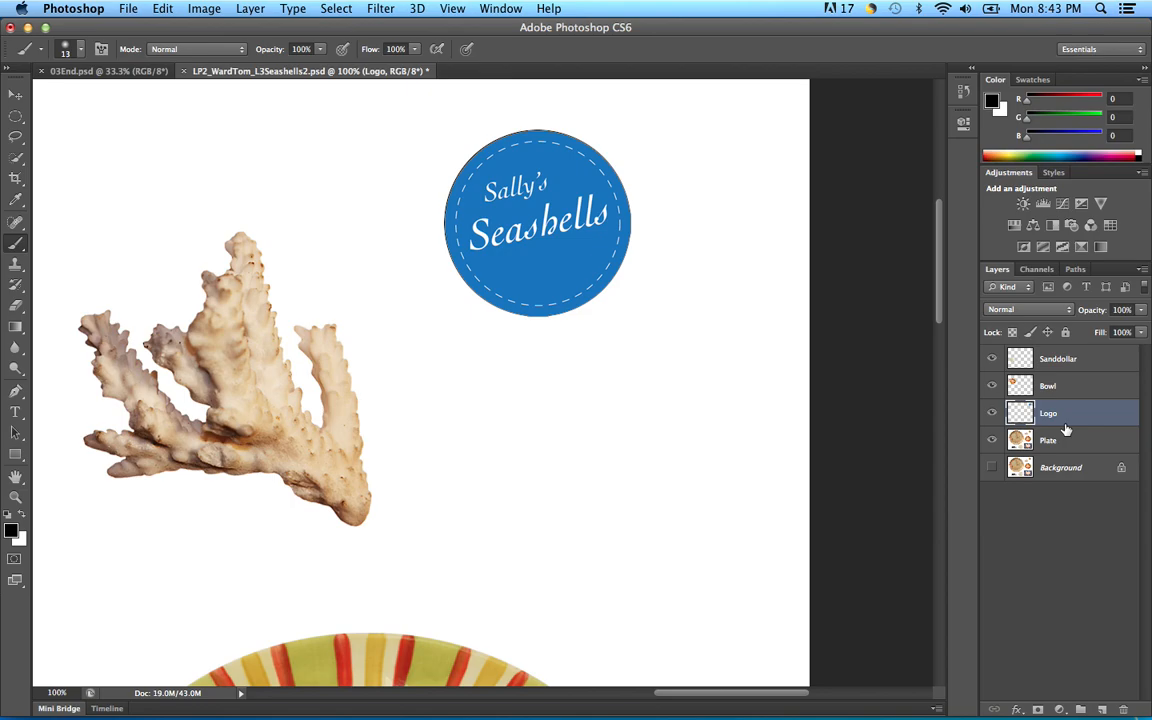
{"action": "key", "text": "super+minus"}
{"action": "key", "text": "super+minus"}
{"action": "key", "text": "super+minus"}
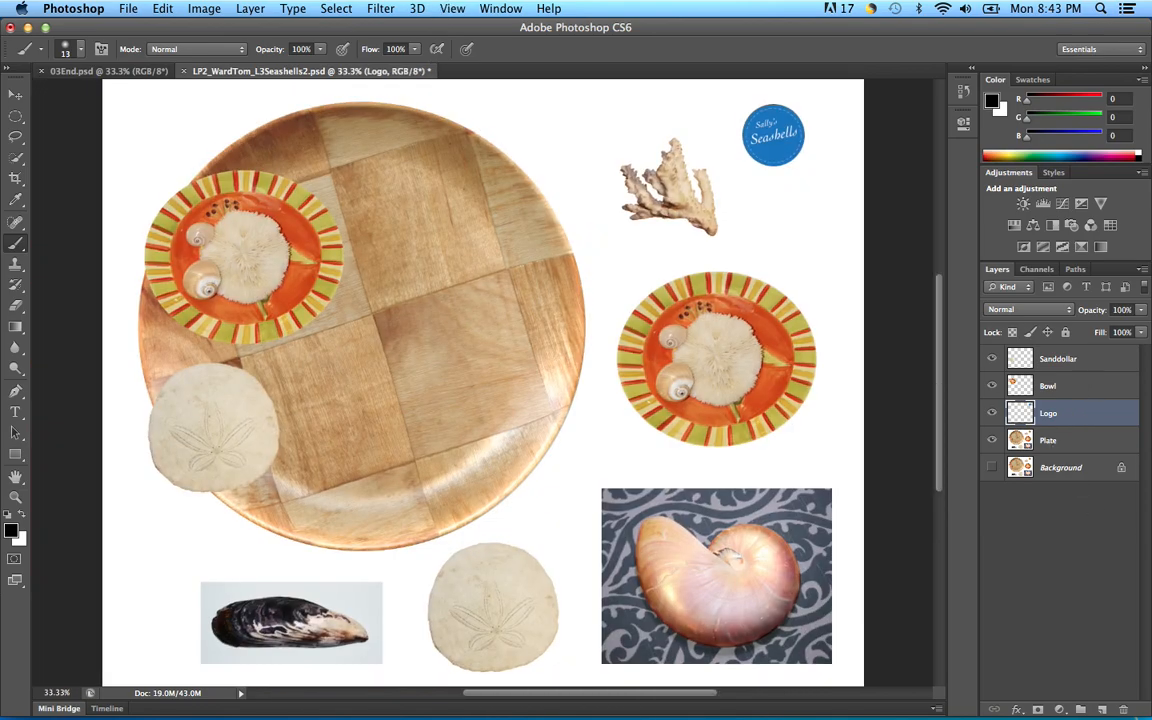
{"action": "key", "text": "v"}
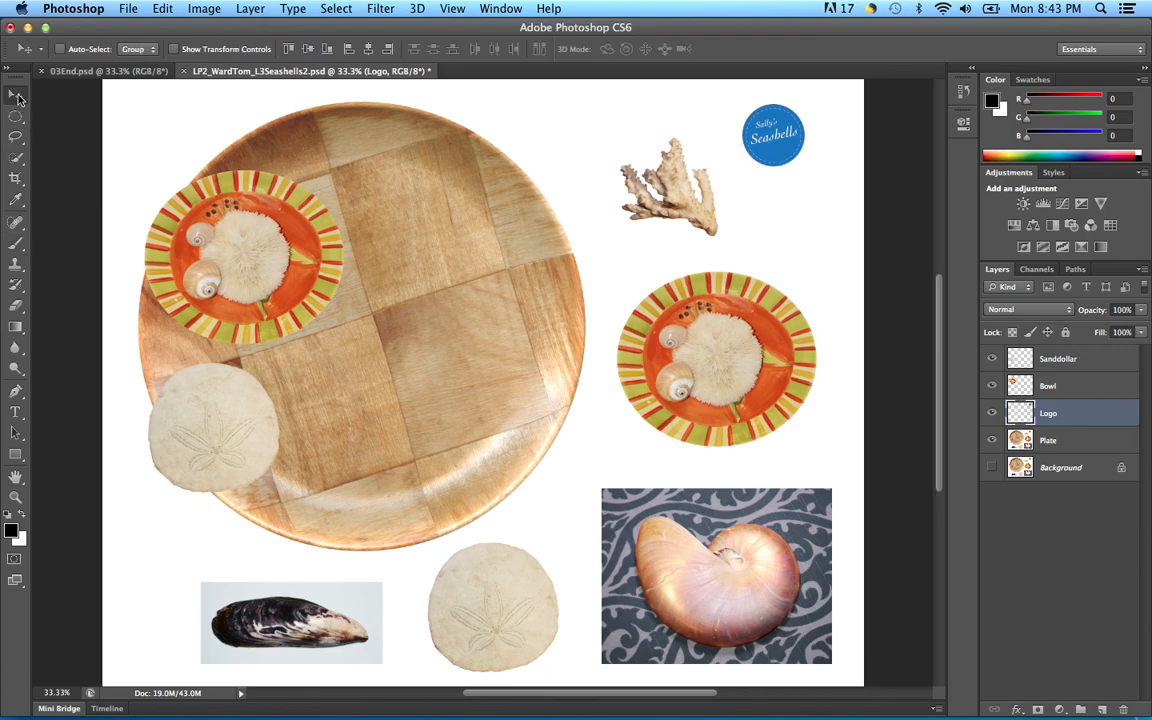
Step: Drag the blue logo onto the wooden plate and Option-drag an overlapping copy slightly down-right
{"action": "left_click_drag", "start_coordinate": [777, 137], "coordinate": [453, 154]}
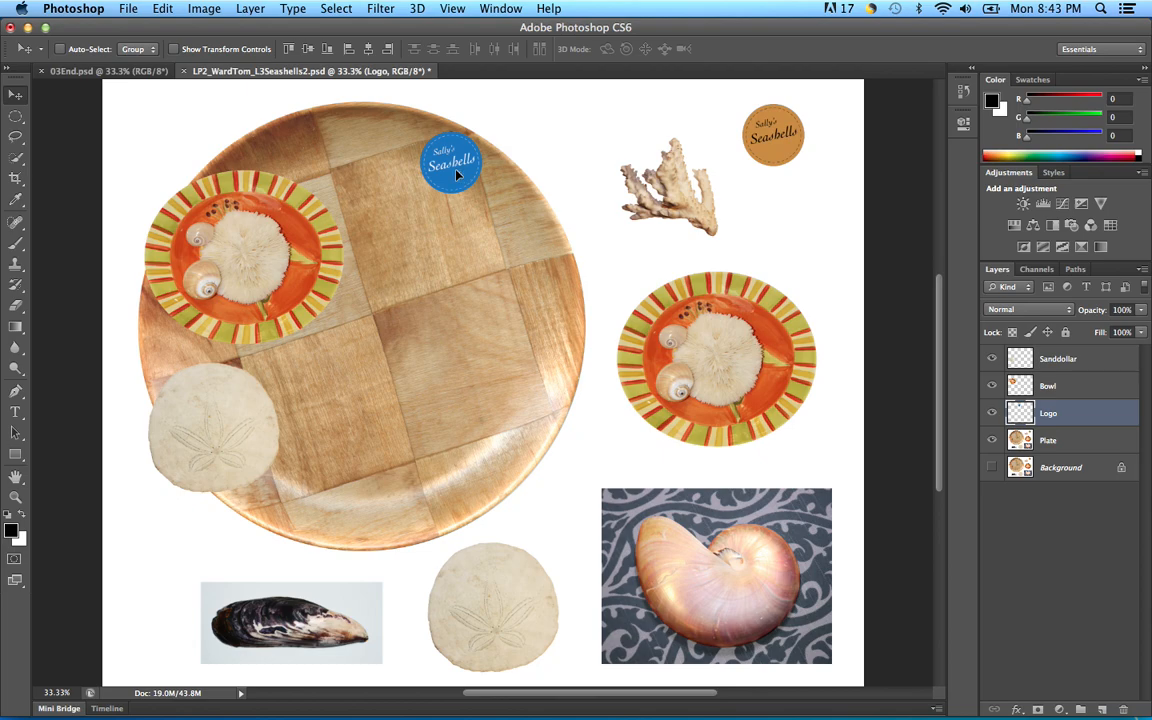
{"action": "left_click_drag", "start_coordinate": [456, 171], "coordinate": [490, 202]}
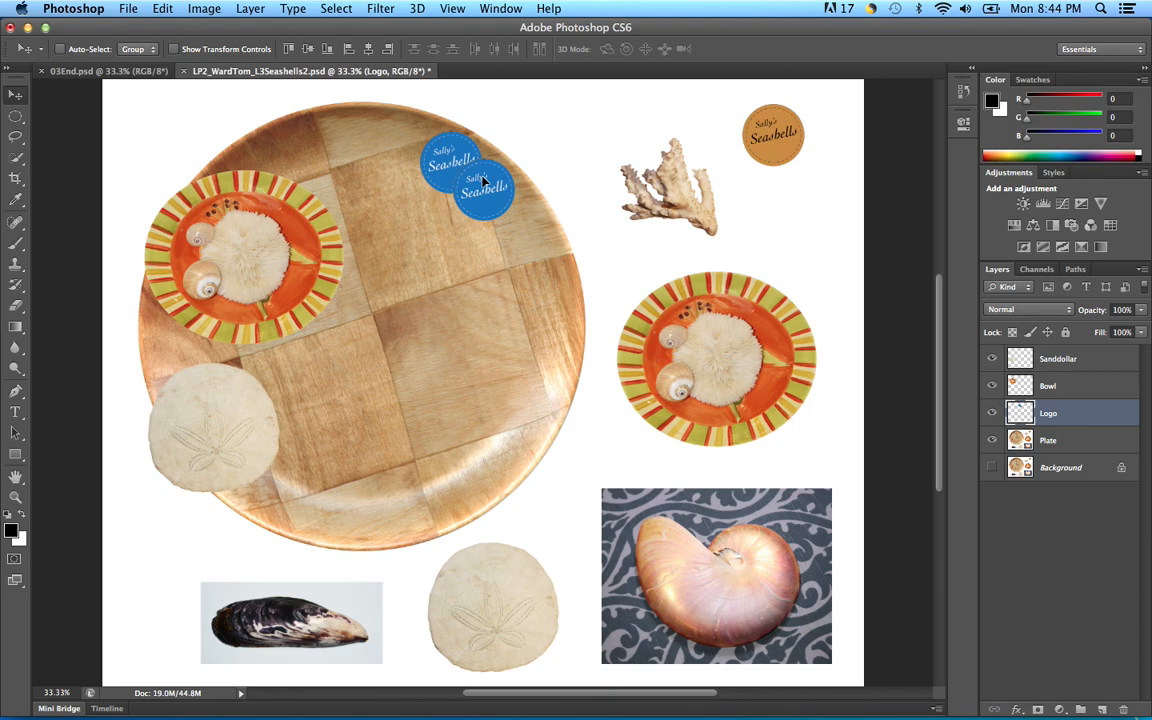
{"action": "key", "text": "super+h"}
Step: Free Transform the second logo to 125% with linked width and height, nudge it lower, and commit
{"action": "left_click", "coordinate": [161, 9]}
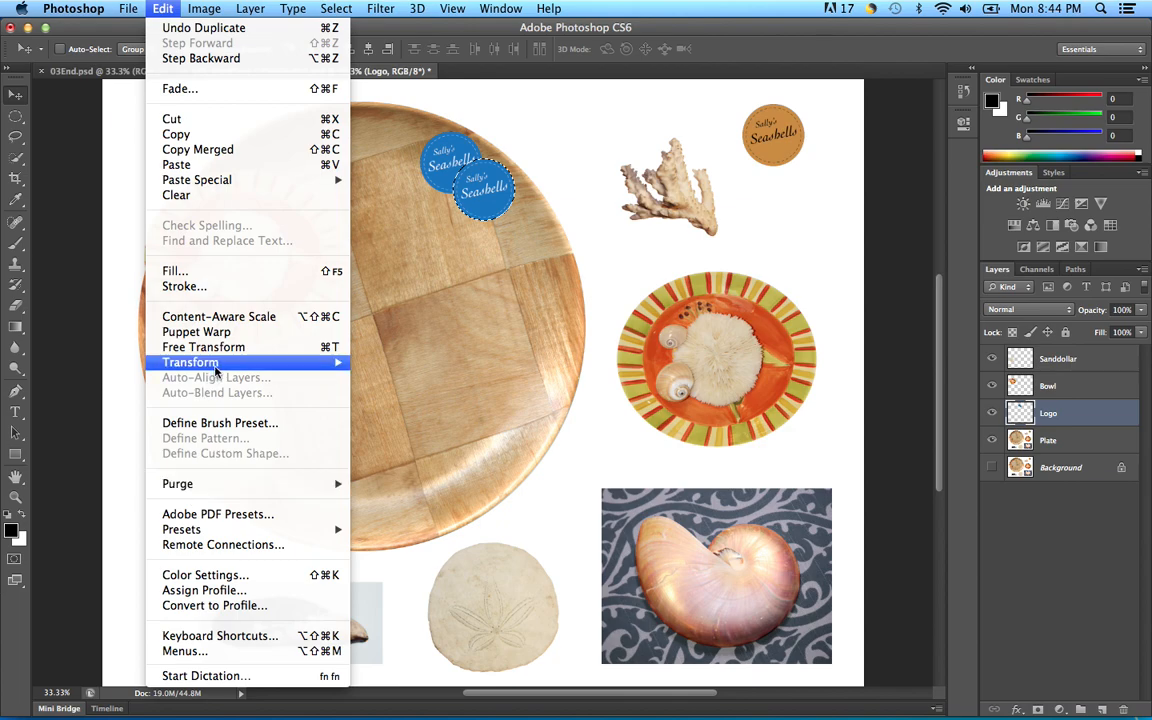
{"action": "mouse_move", "coordinate": [215, 372]}
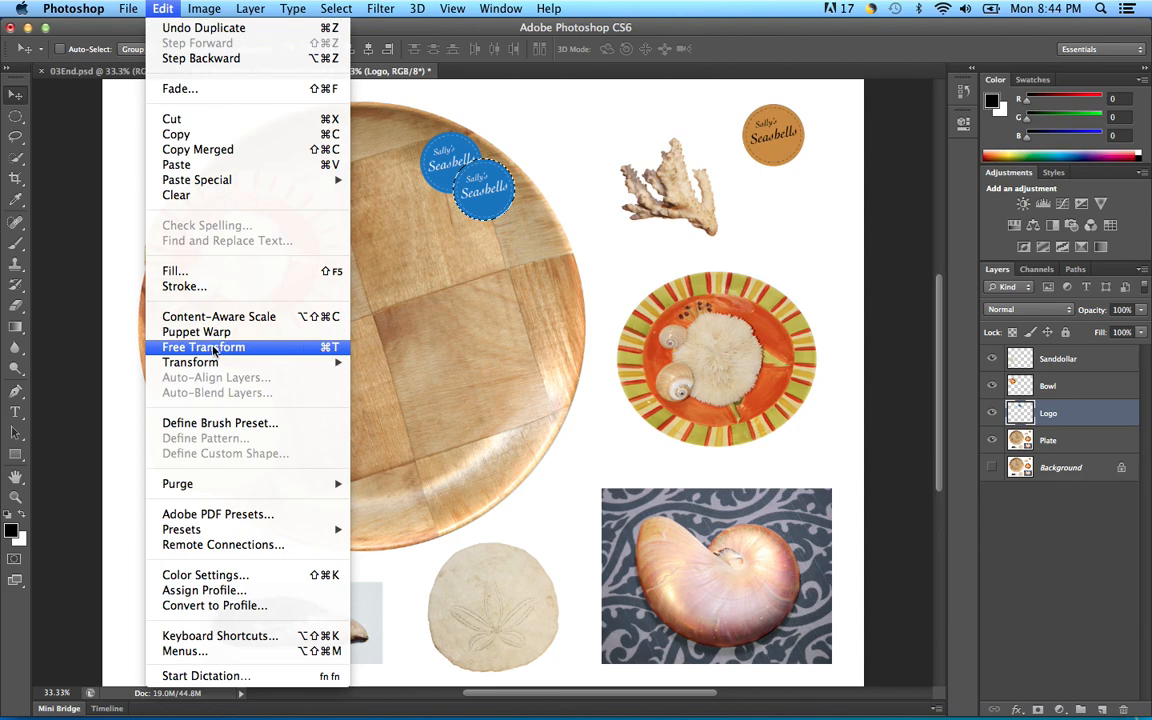
{"action": "left_click", "coordinate": [213, 347]}
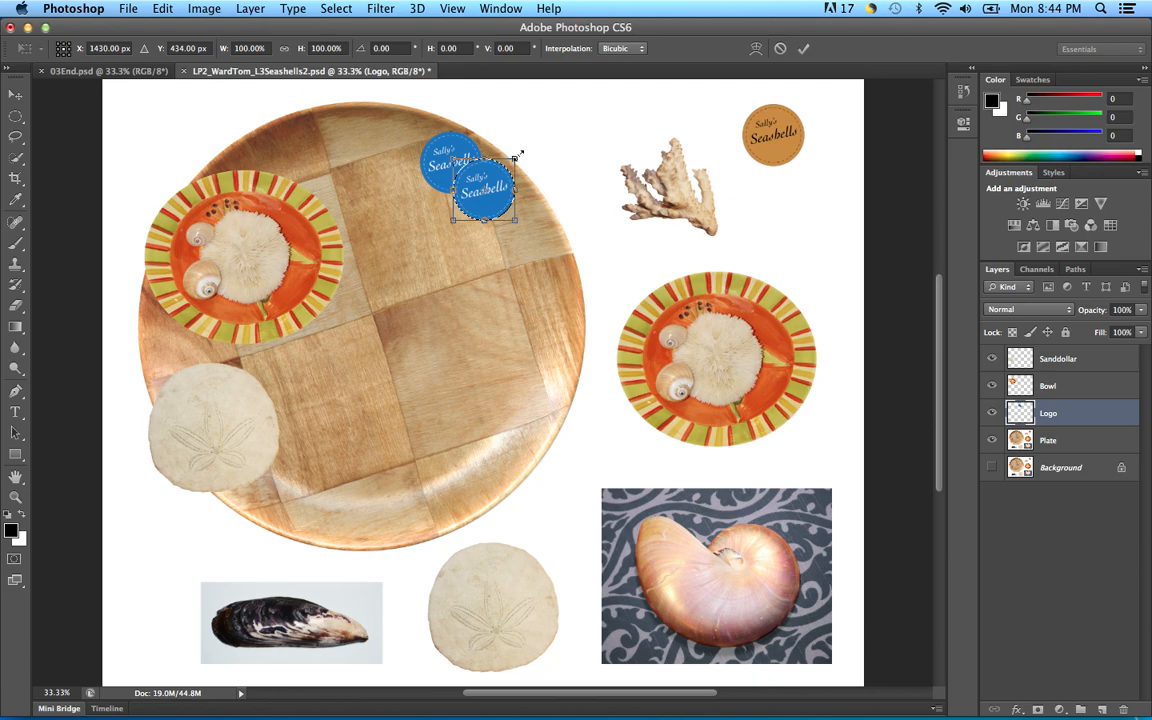
{"action": "left_click_drag", "start_coordinate": [516, 156], "coordinate": [541, 146]}
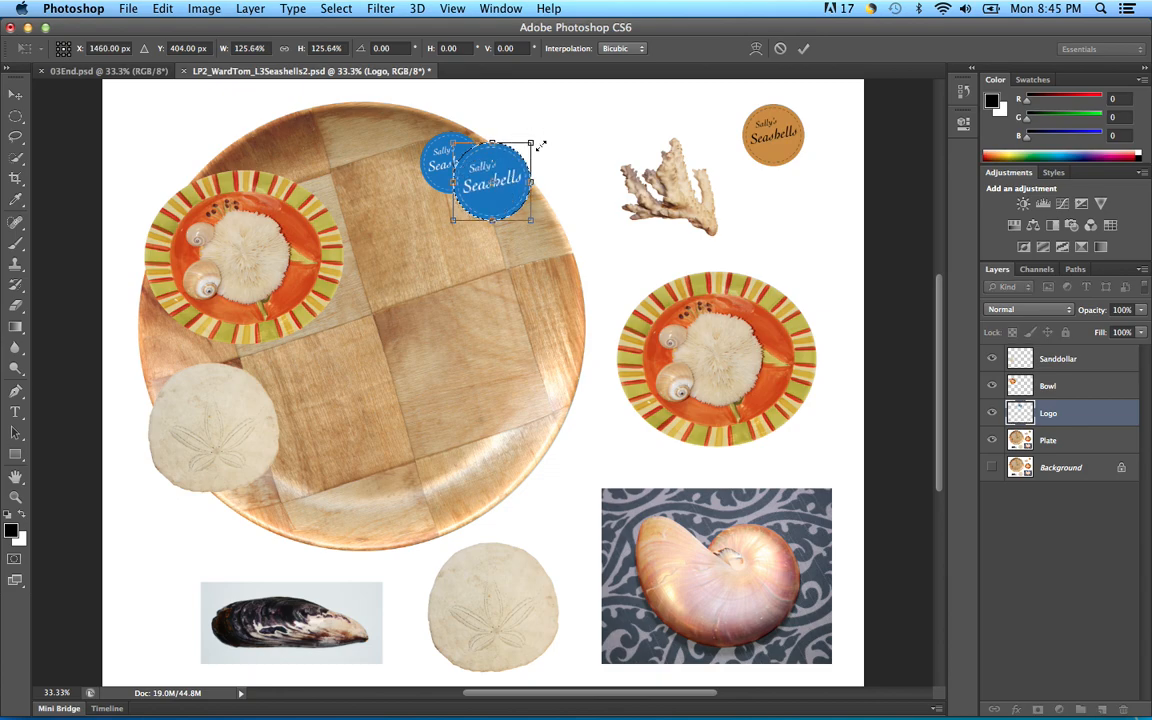
{"action": "left_click", "coordinate": [284, 49]}
{"action": "left_click", "coordinate": [257, 48]}
{"action": "left_click_drag", "start_coordinate": [257, 48], "coordinate": [216, 52]}
{"action": "type", "text": "125"}
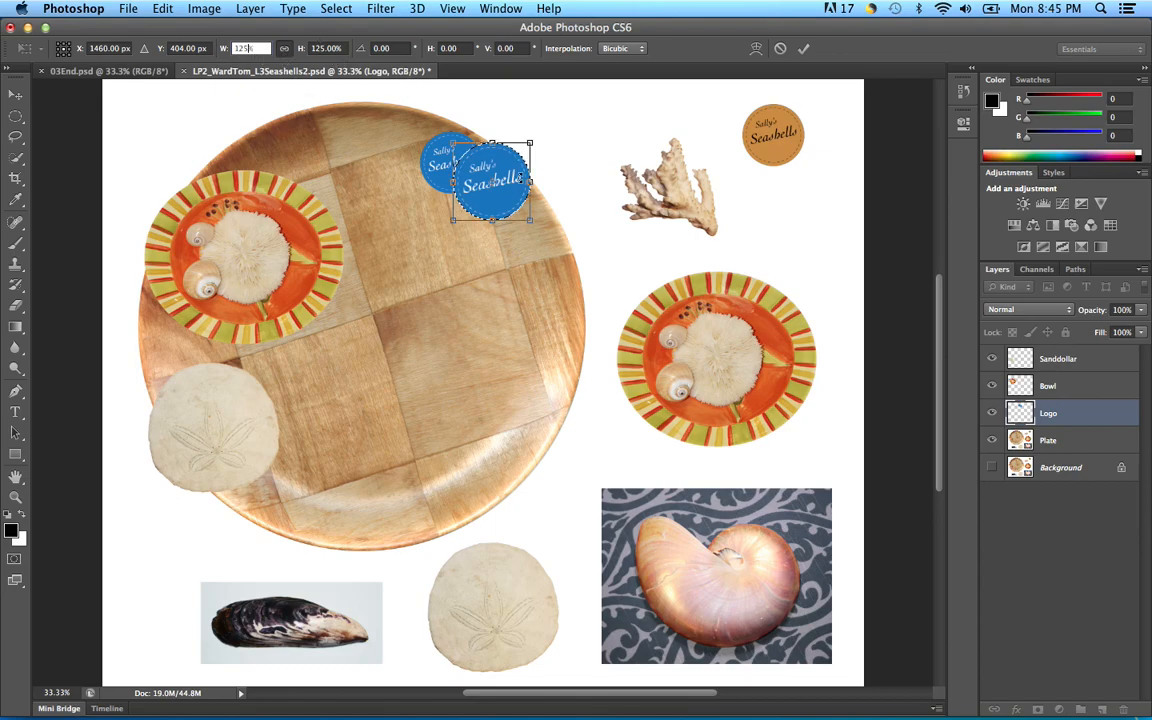
{"action": "left_click_drag", "start_coordinate": [509, 197], "coordinate": [505, 208]}
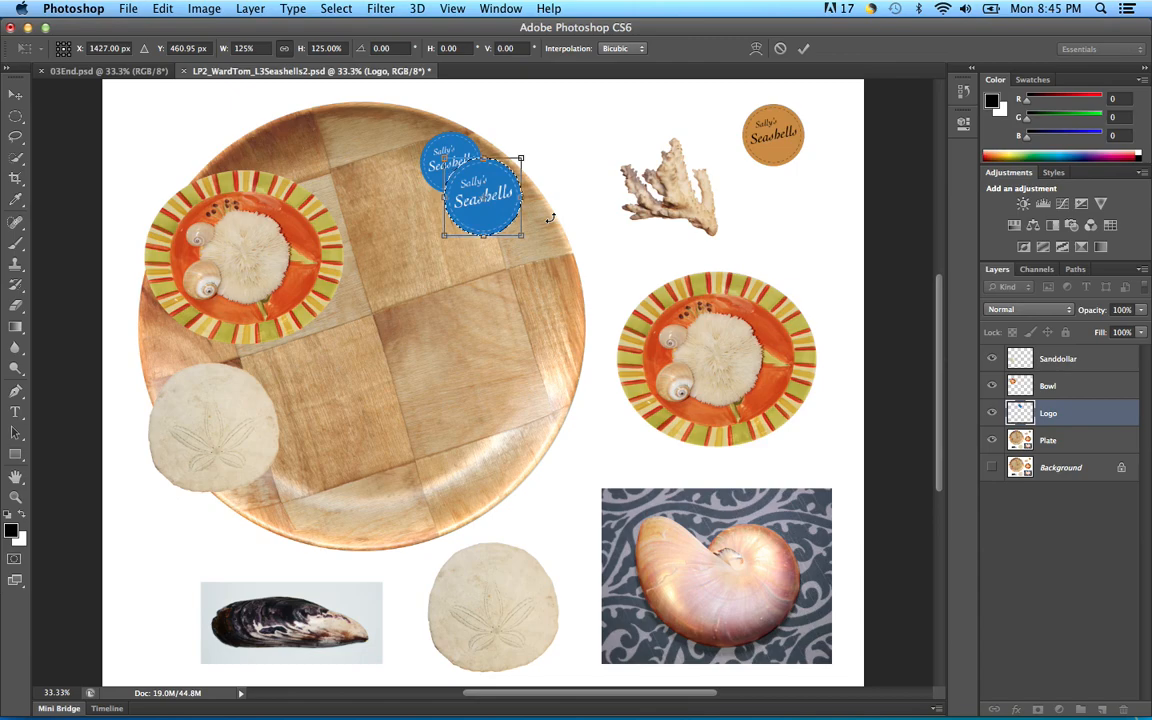
{"action": "left_click", "coordinate": [803, 49]}
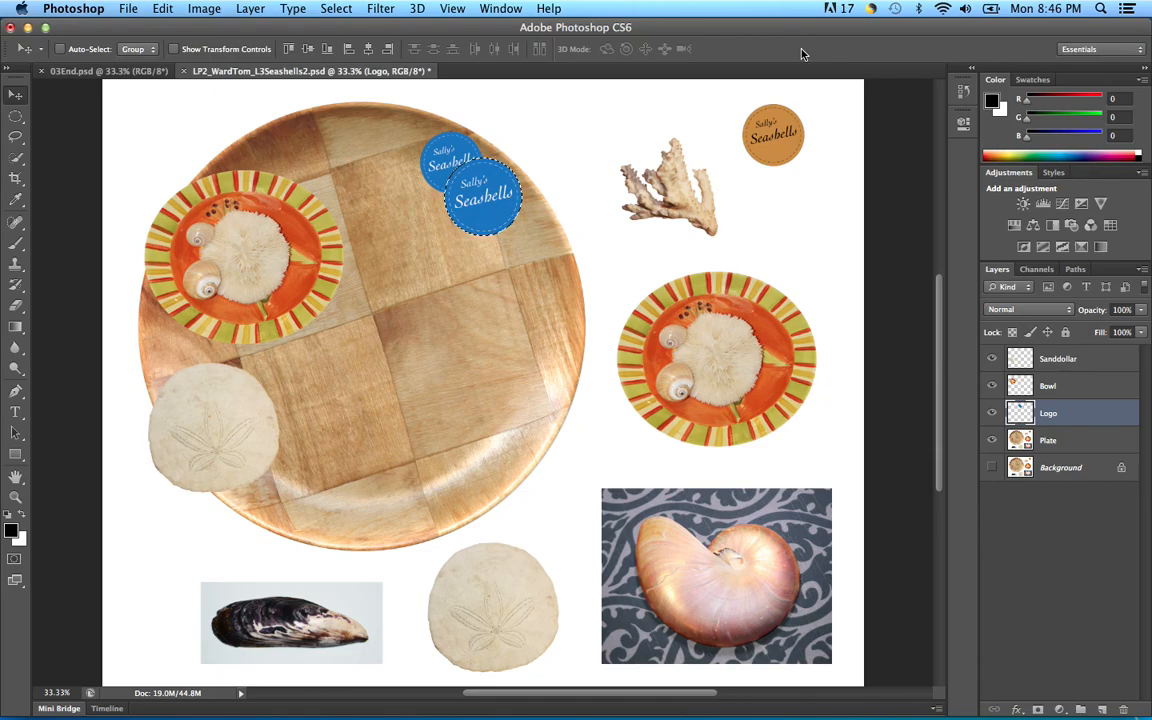
Step: Option-drag a third blue logo copy just below-right of the second one on the plate
{"action": "left_click_drag", "start_coordinate": [491, 216], "coordinate": [500, 216]}
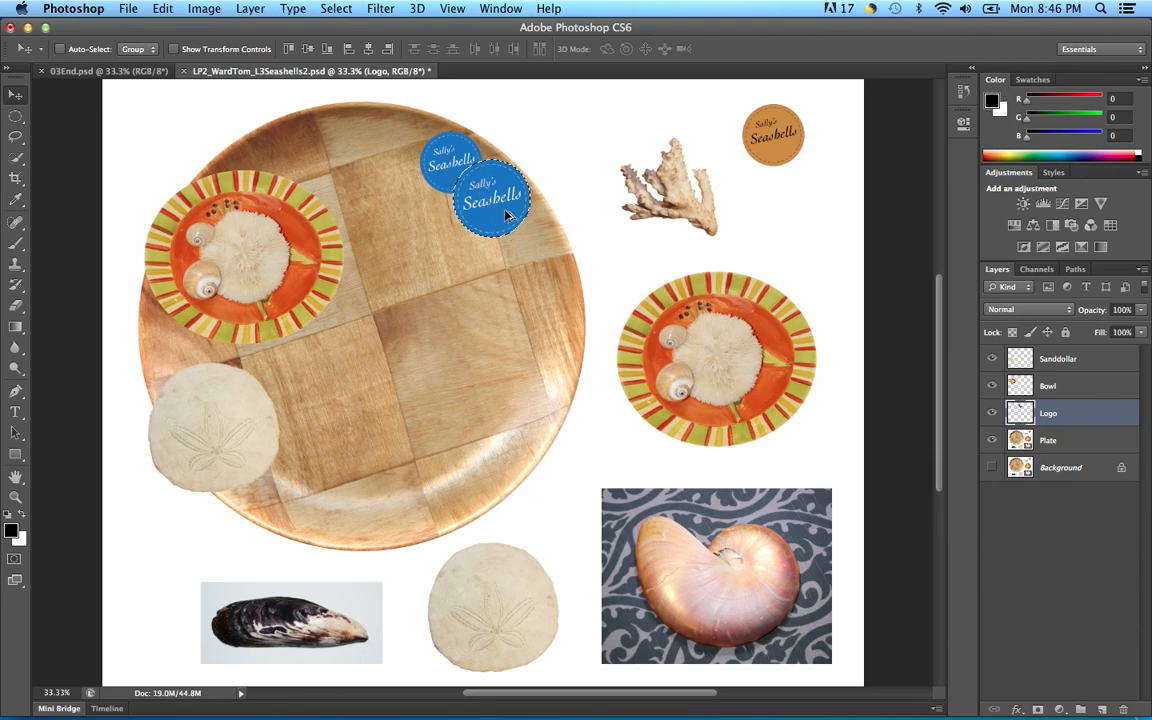
{"action": "left_click_drag", "start_coordinate": [505, 215], "coordinate": [540, 264]}
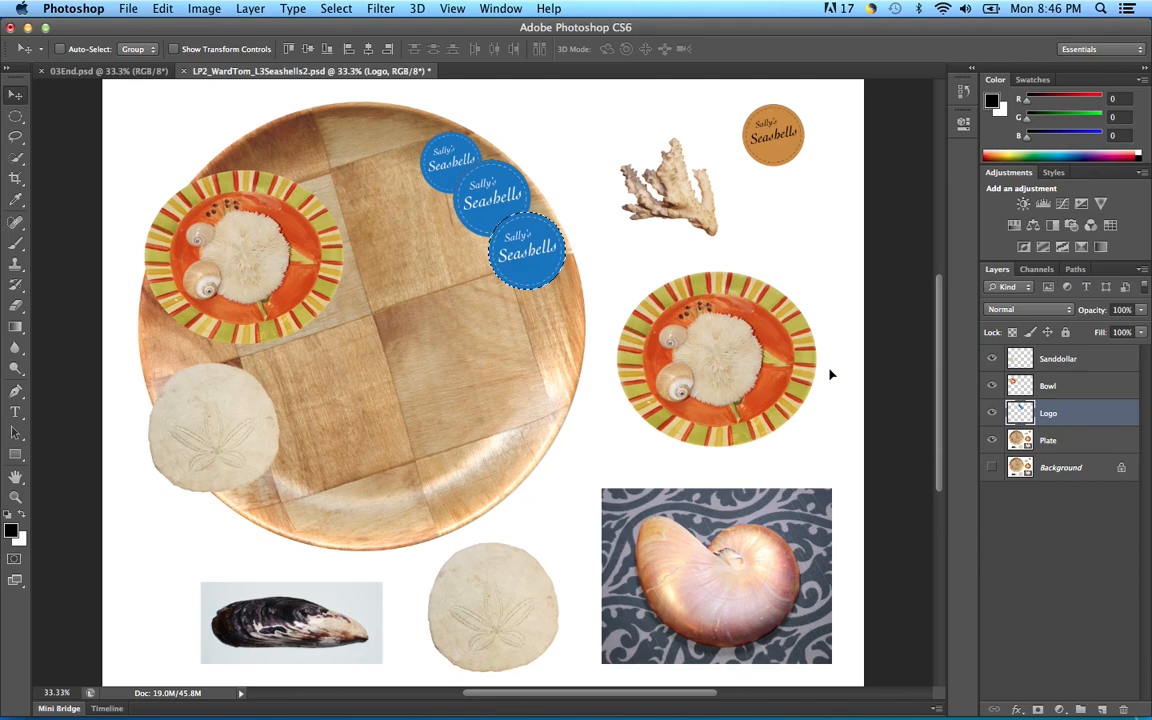
{"action": "key", "text": "ctrl+t"}
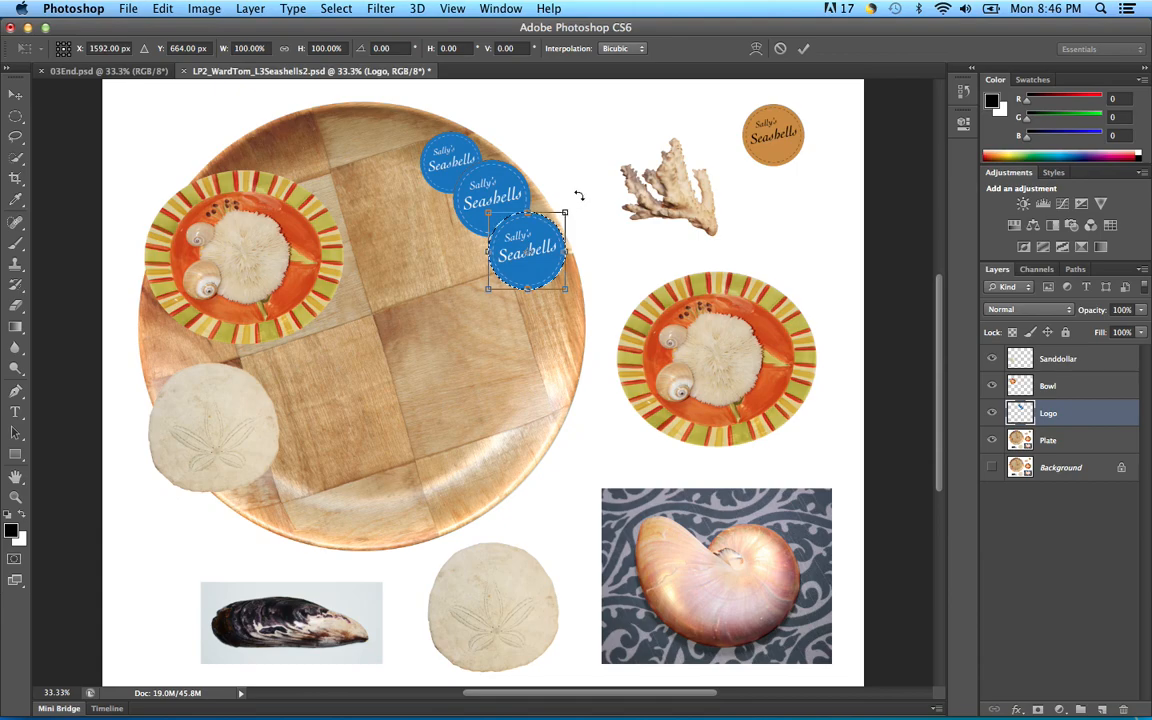
Step: Scale the third logo to 125% height, shift it down-left, tilt it about 0.6°, and commit
{"action": "left_click_drag", "start_coordinate": [564, 212], "coordinate": [588, 198]}
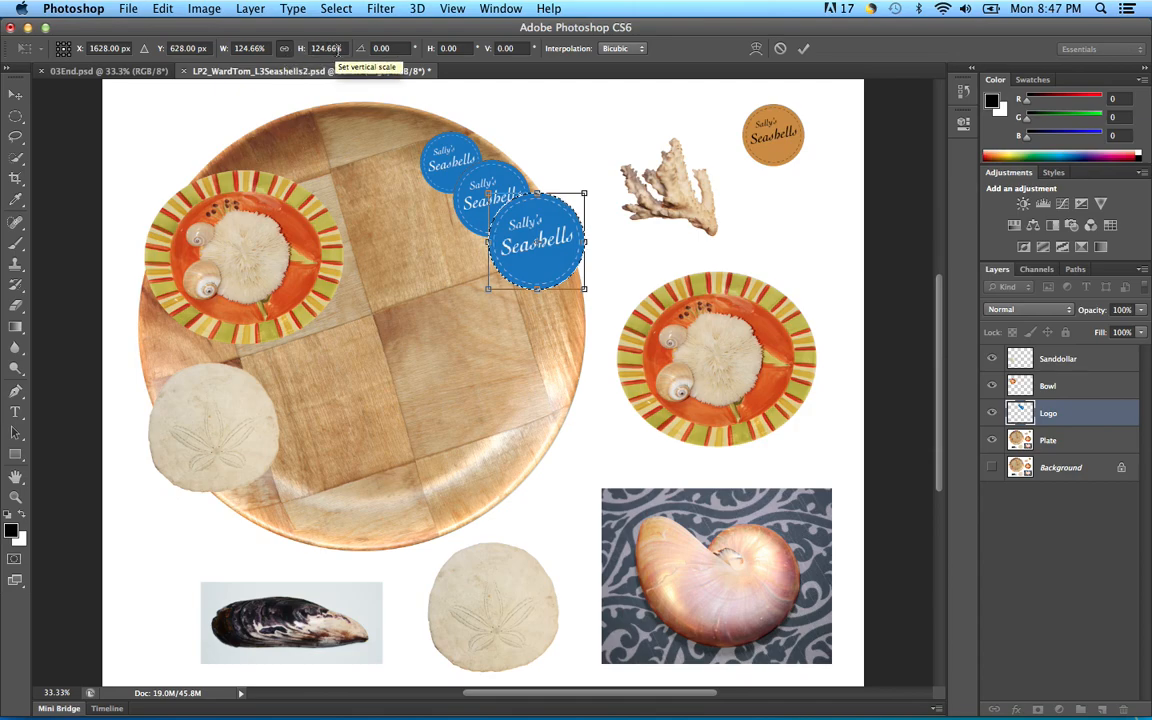
{"action": "left_click", "coordinate": [297, 50]}
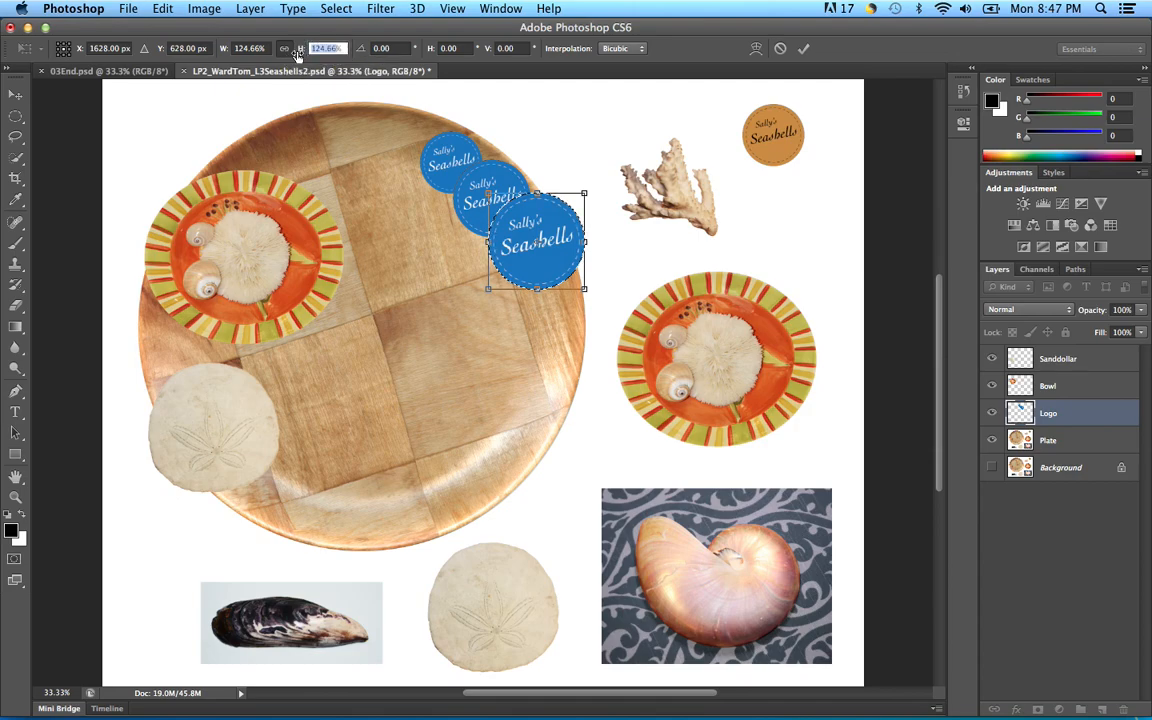
{"action": "type", "text": "125"}
{"action": "left_click_drag", "start_coordinate": [551, 219], "coordinate": [541, 237]}
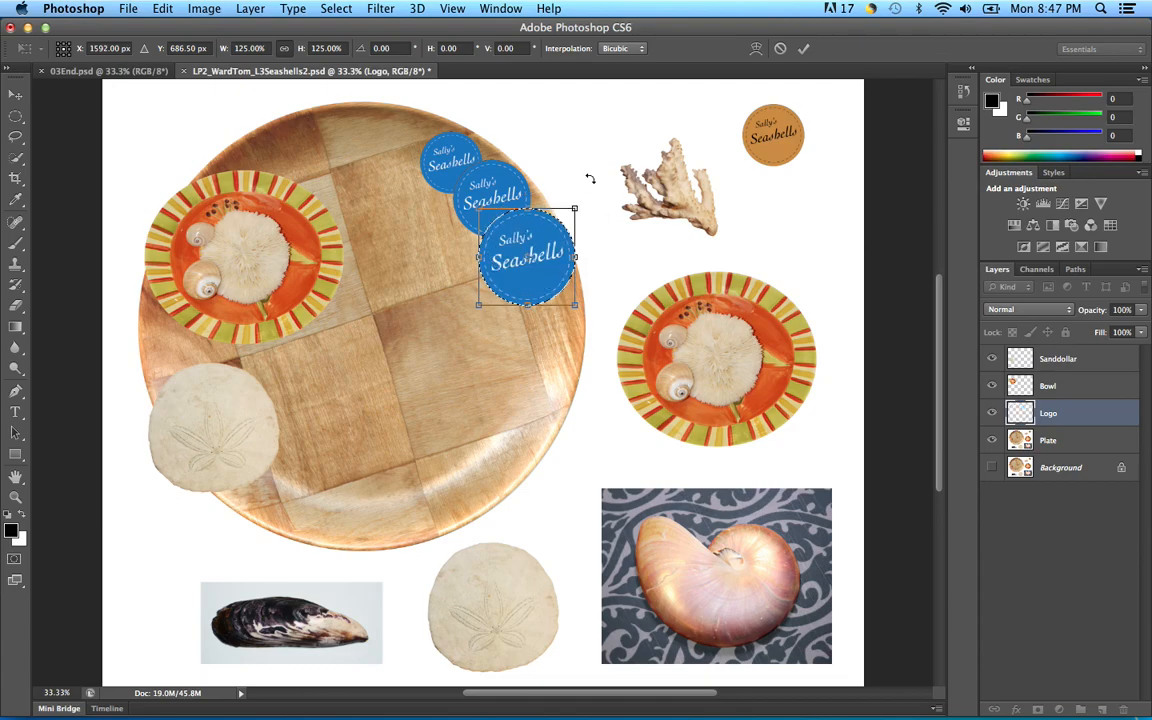
{"action": "left_click_drag", "start_coordinate": [587, 201], "coordinate": [592, 195]}
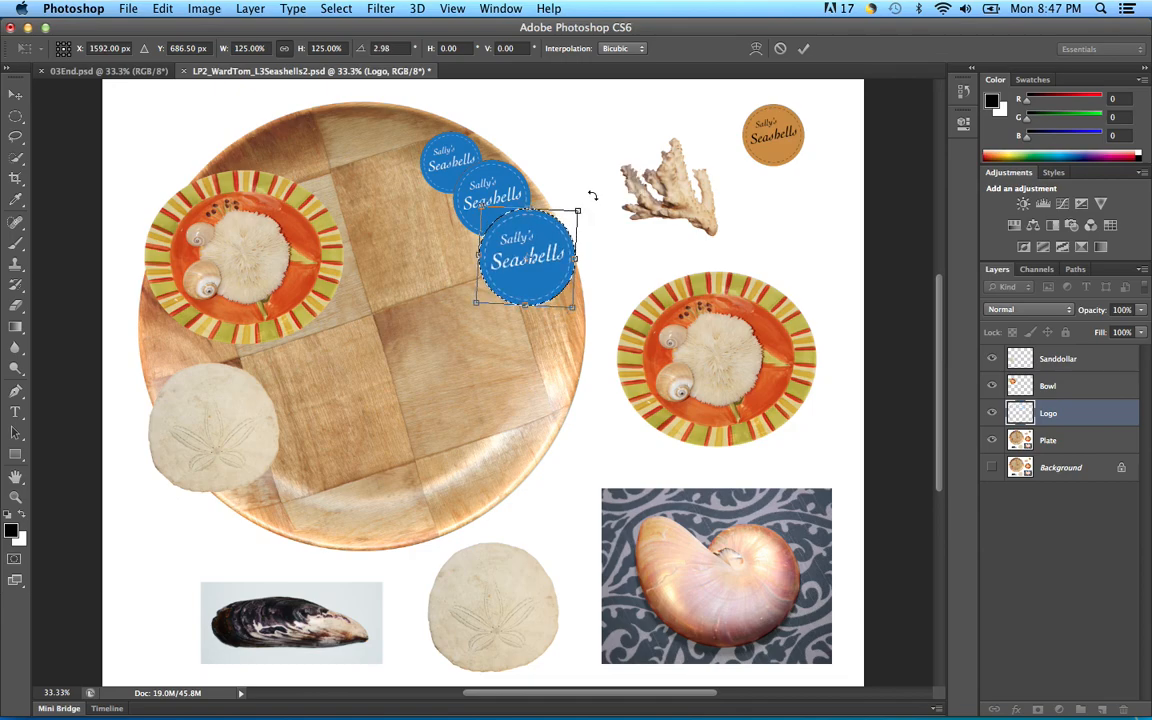
{"action": "left_click", "coordinate": [585, 201]}
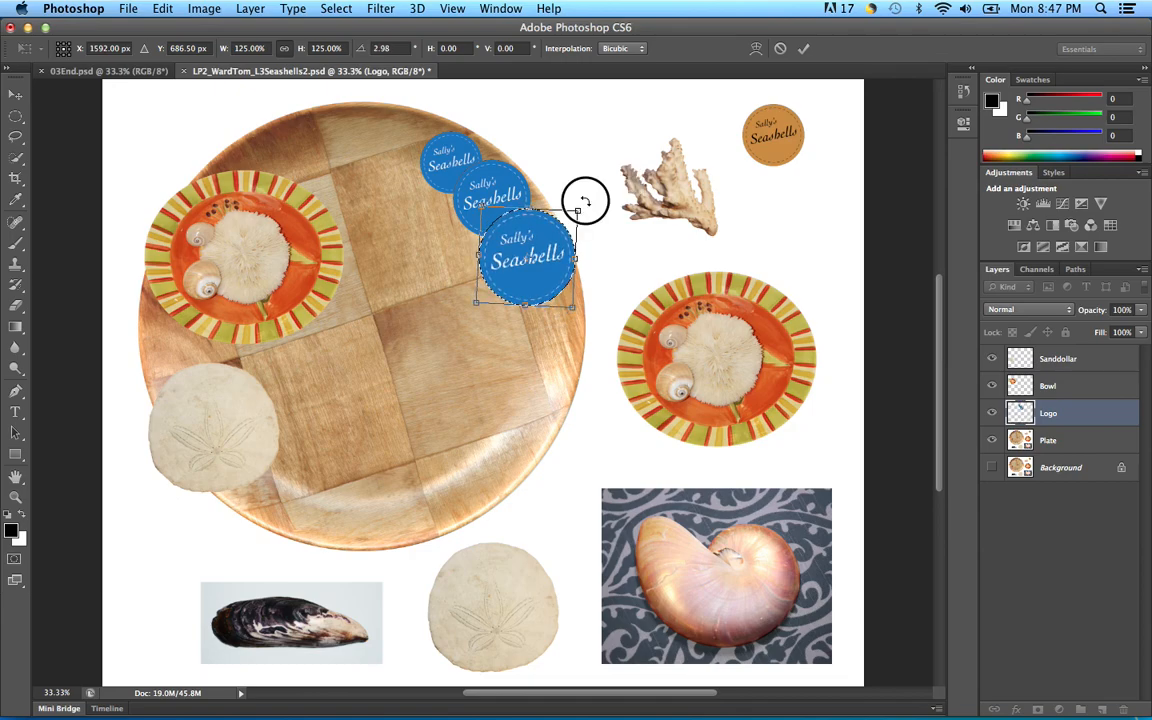
{"action": "left_click_drag", "start_coordinate": [585, 200], "coordinate": [583, 197]}
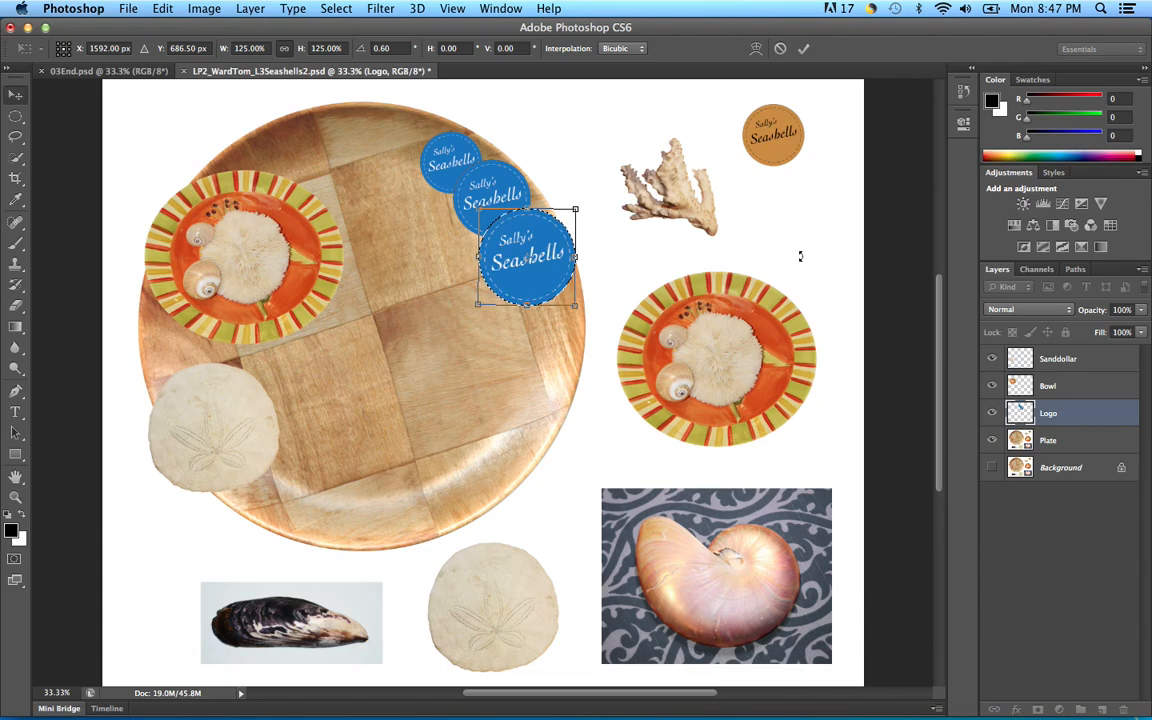
{"action": "key", "text": "Return"}
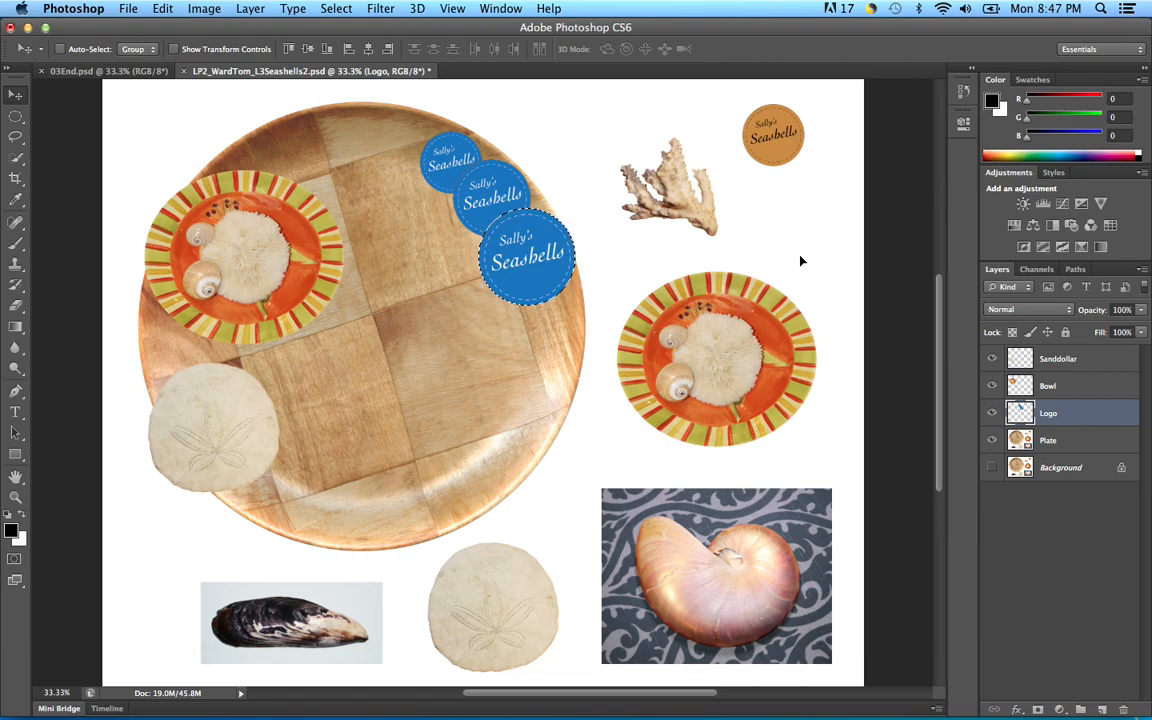
Step: Deselect and drag the three overlapping logos together up and left along the plate's upper rim
{"action": "key", "text": "super+d"}
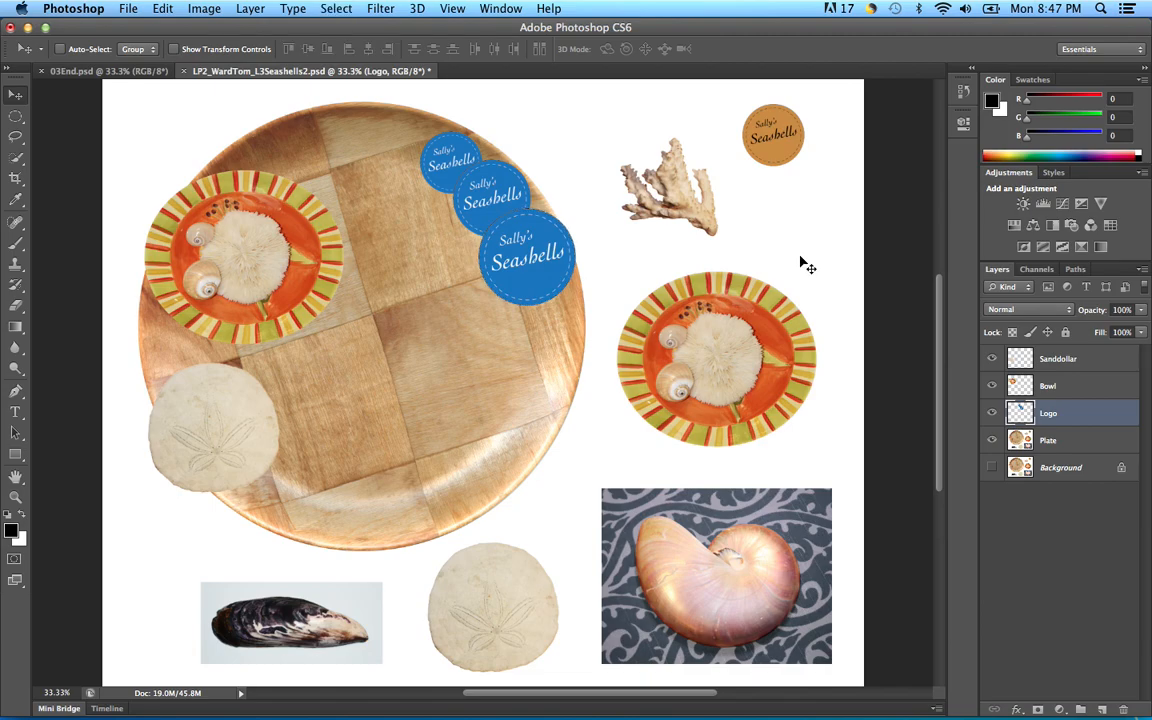
{"action": "left_click", "coordinate": [443, 222]}
{"action": "left_click_drag", "start_coordinate": [443, 222], "coordinate": [545, 218]}
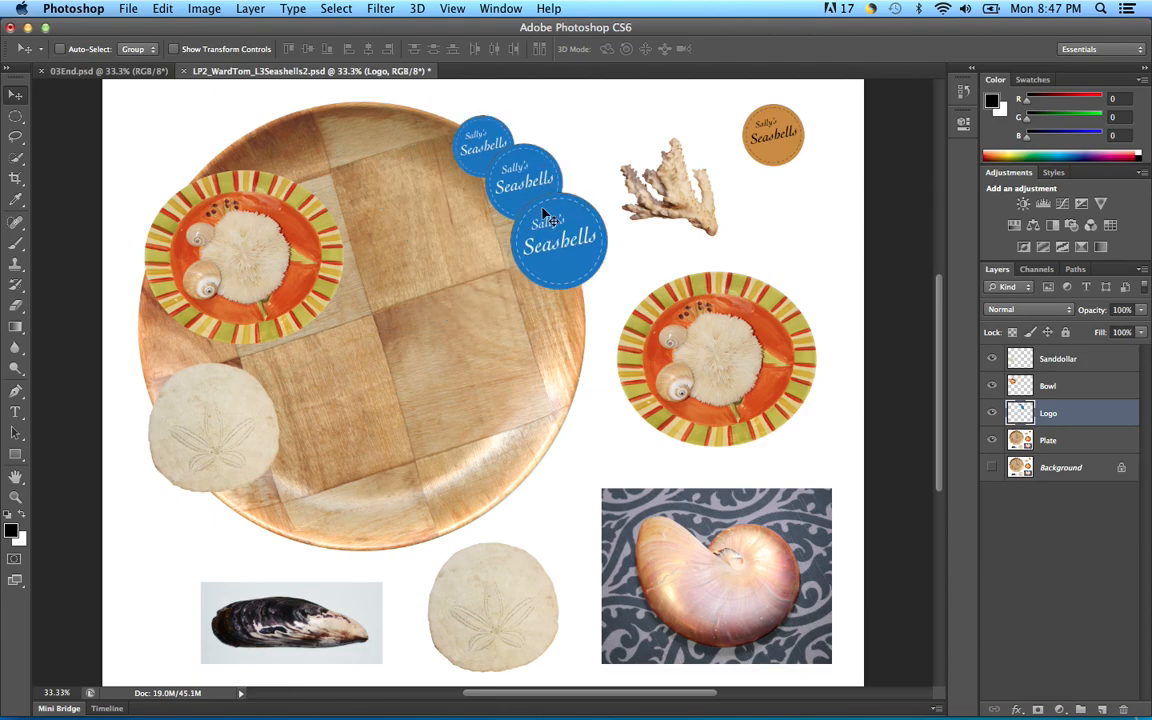
{"action": "left_click_drag", "start_coordinate": [545, 218], "coordinate": [500, 203]}
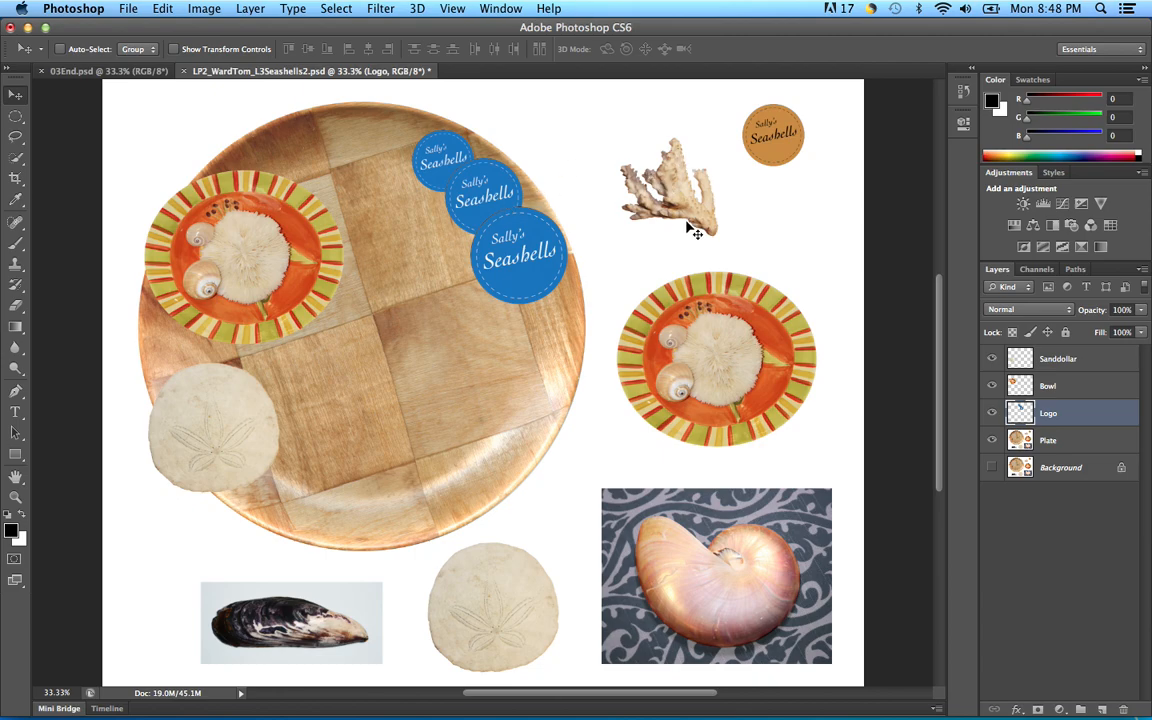
Step: Zoom in on the coral and draw a rectangular marquee selection around it
{"action": "key", "text": "super+equal"}
{"action": "key", "text": "super+equal"}
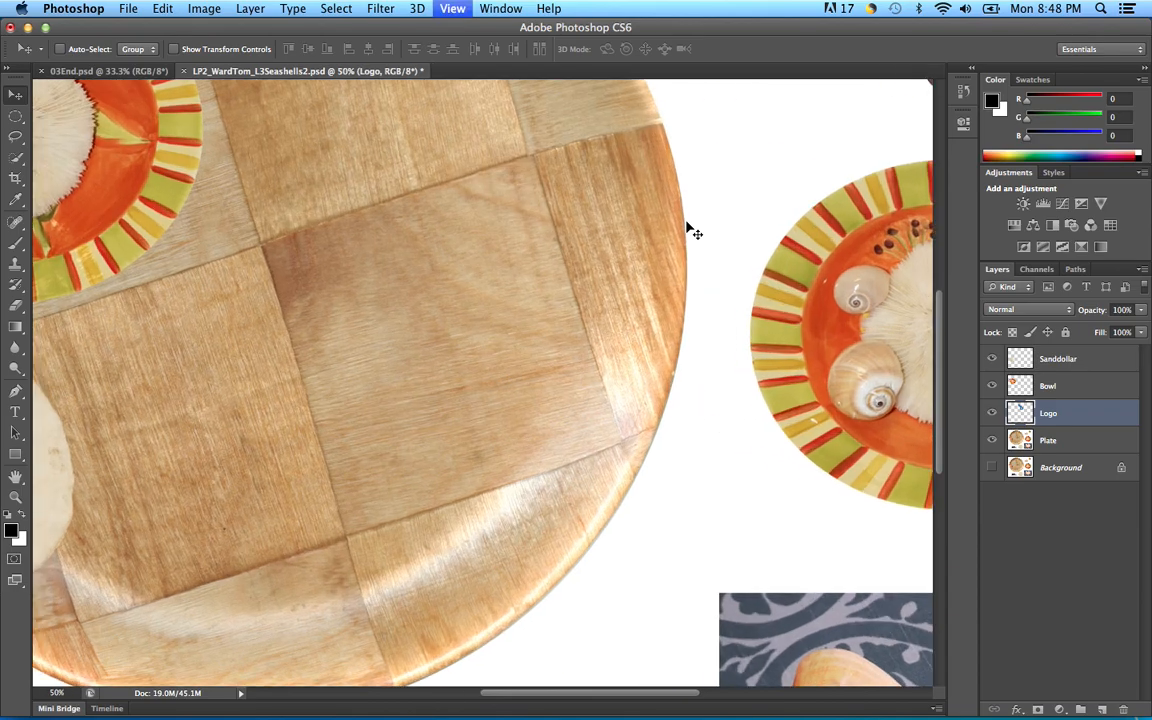
{"action": "left_click_drag", "start_coordinate": [751, 172], "coordinate": [607, 357]}
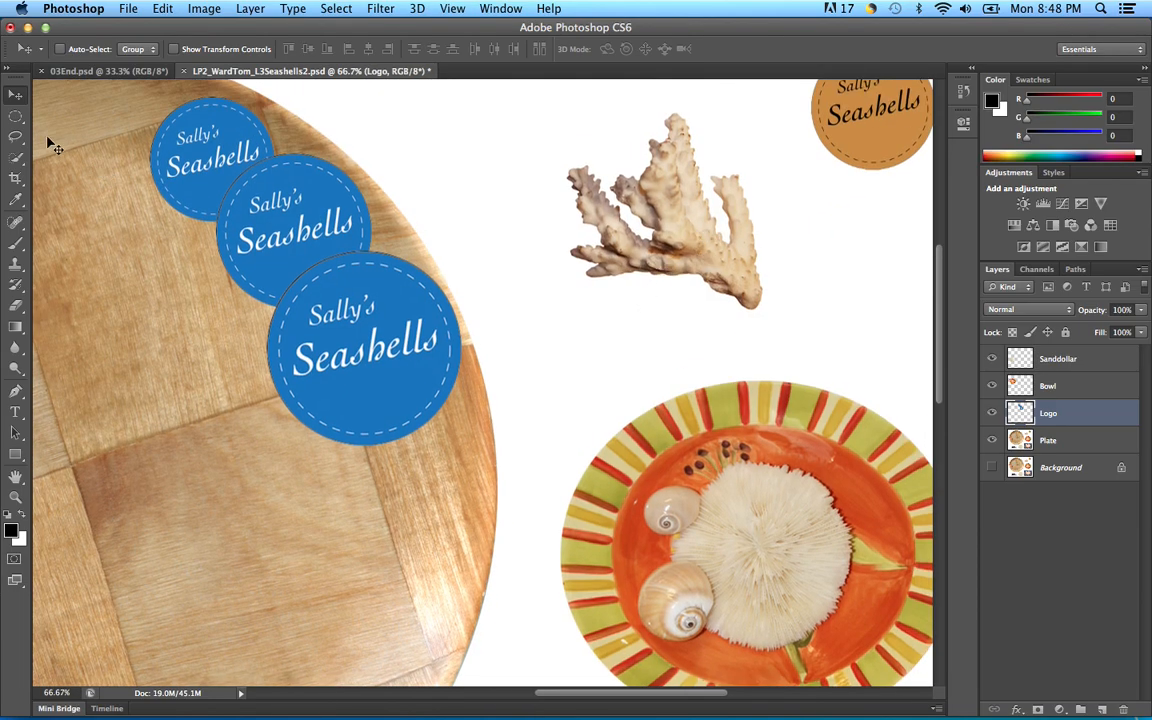
{"action": "left_click_drag", "start_coordinate": [17, 116], "coordinate": [54, 113]}
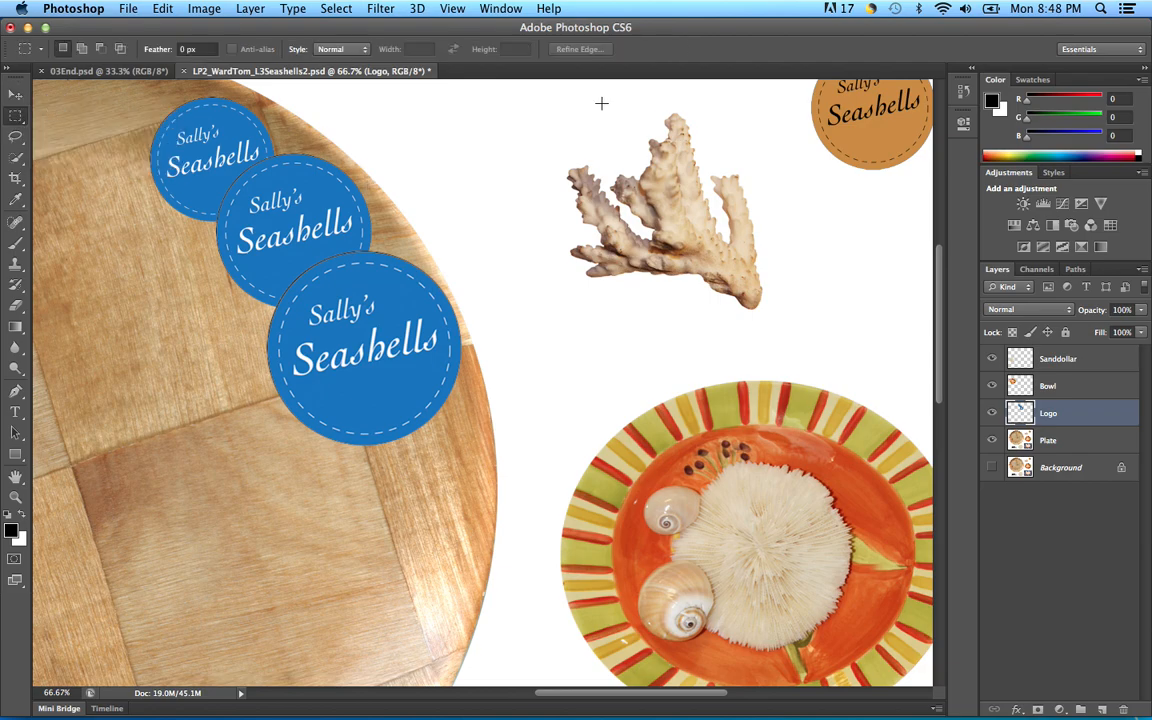
{"action": "left_click_drag", "start_coordinate": [527, 96], "coordinate": [792, 340]}
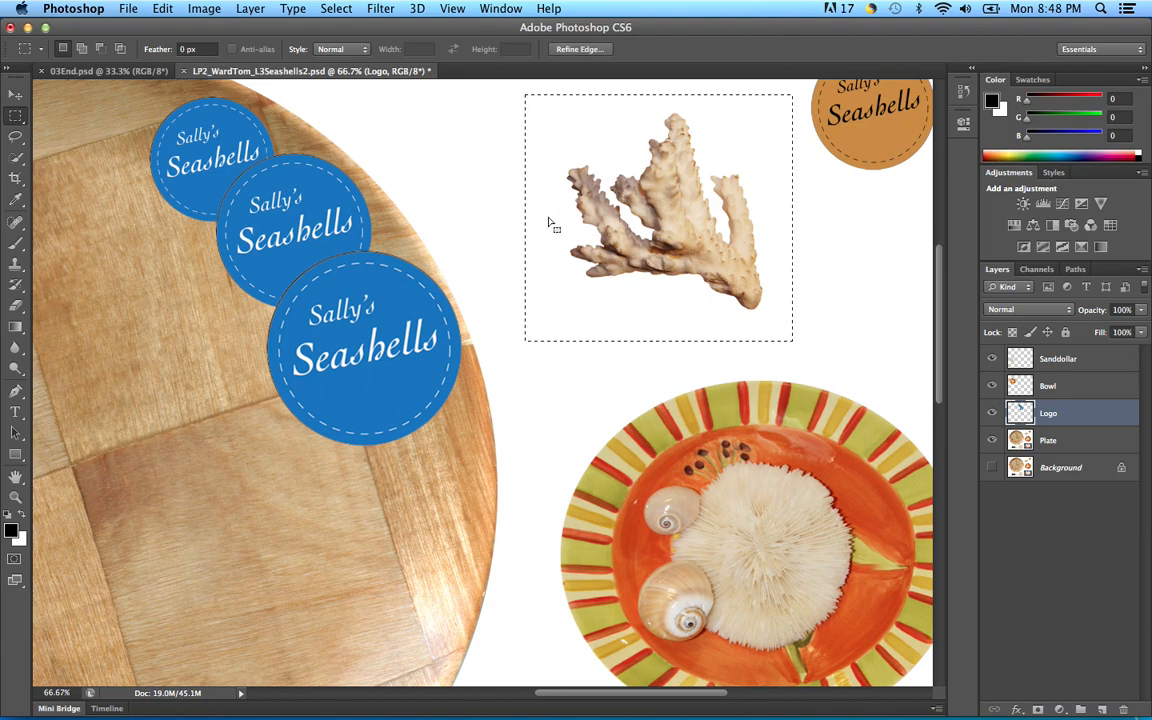
Step: Switch to the Magic Wand Tool set to Subtract from selection mode
{"action": "left_click", "coordinate": [15, 160]}
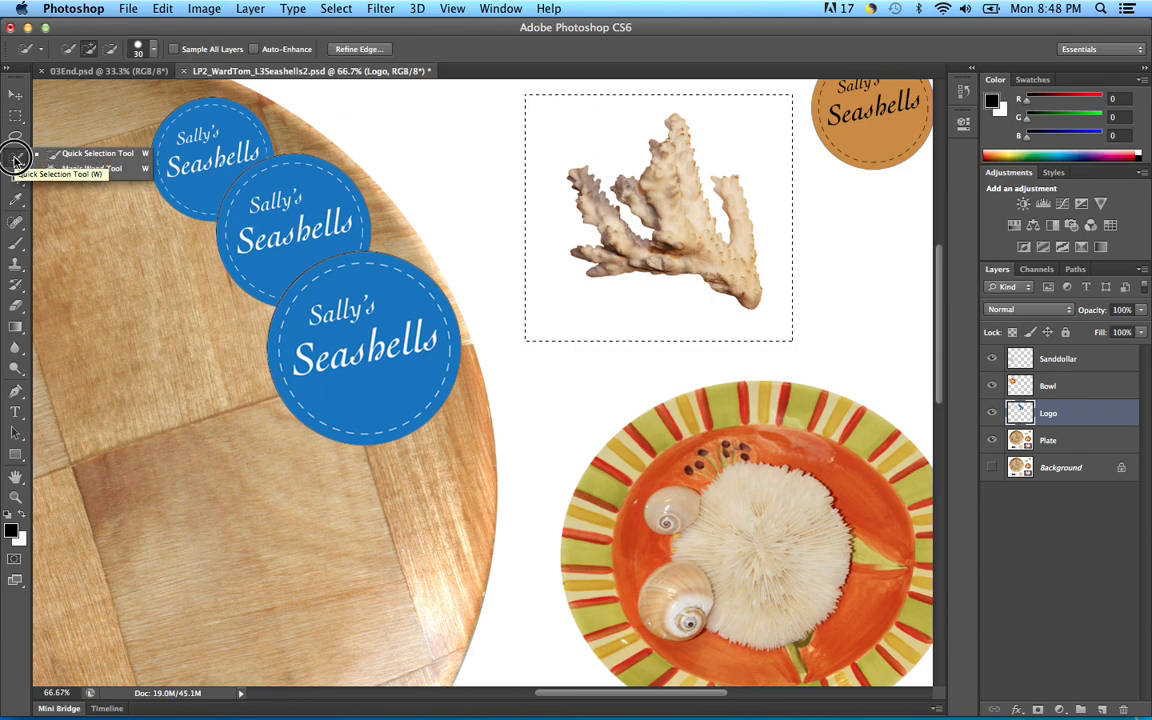
{"action": "left_click", "coordinate": [121, 173]}
{"action": "left_click", "coordinate": [27, 166]}
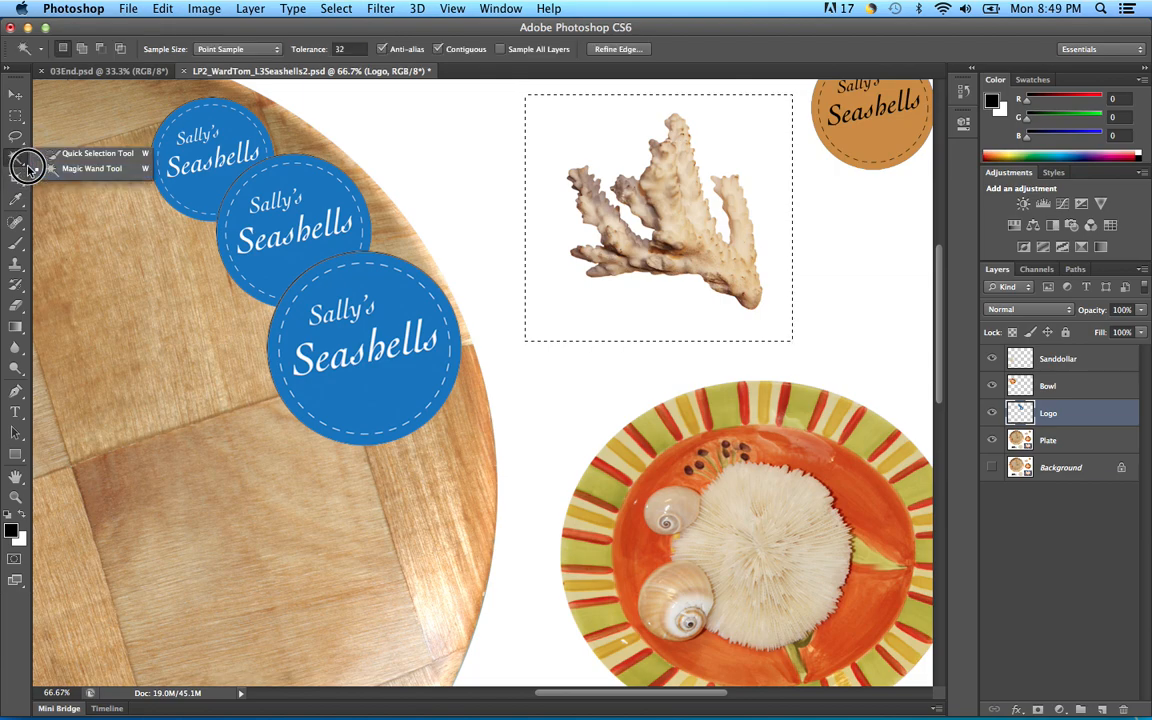
{"action": "left_click", "coordinate": [79, 172]}
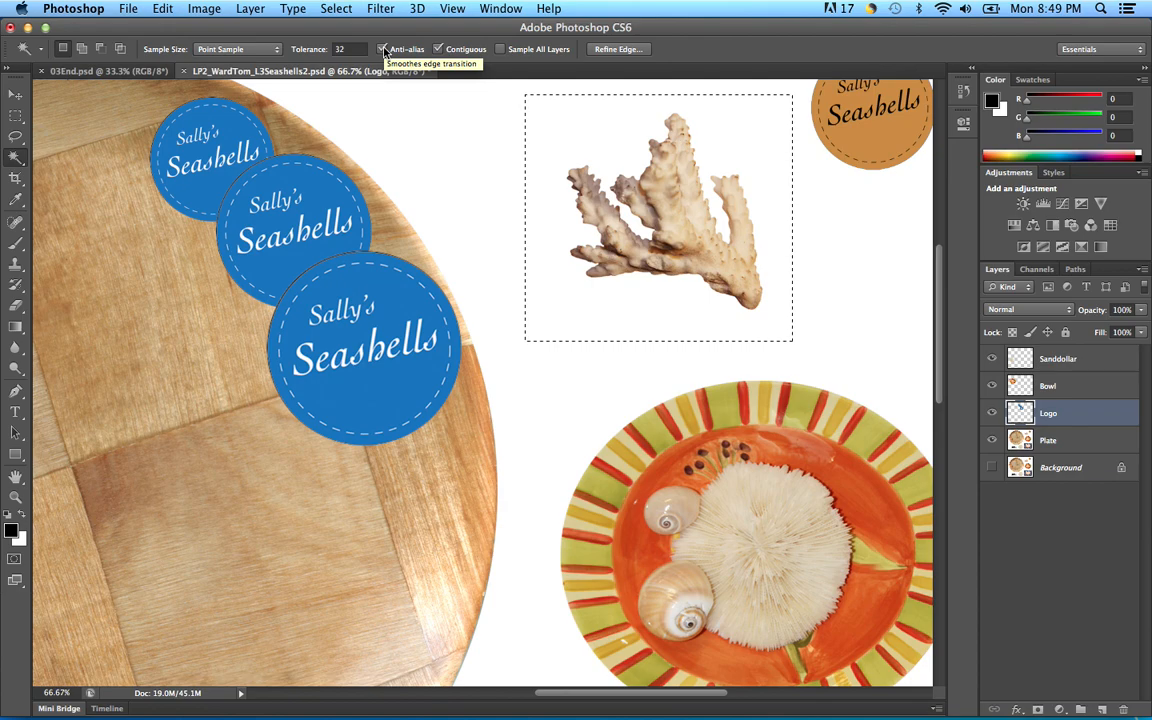
{"action": "left_click", "coordinate": [100, 50]}
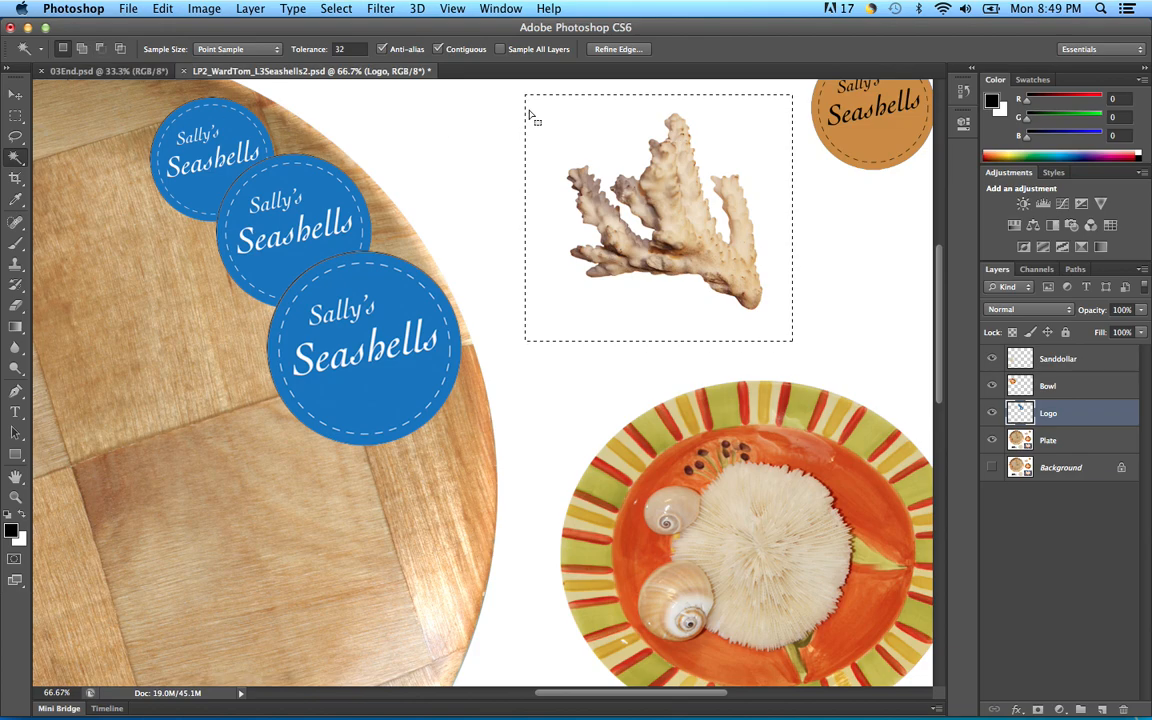
{"action": "left_click", "coordinate": [100, 50]}
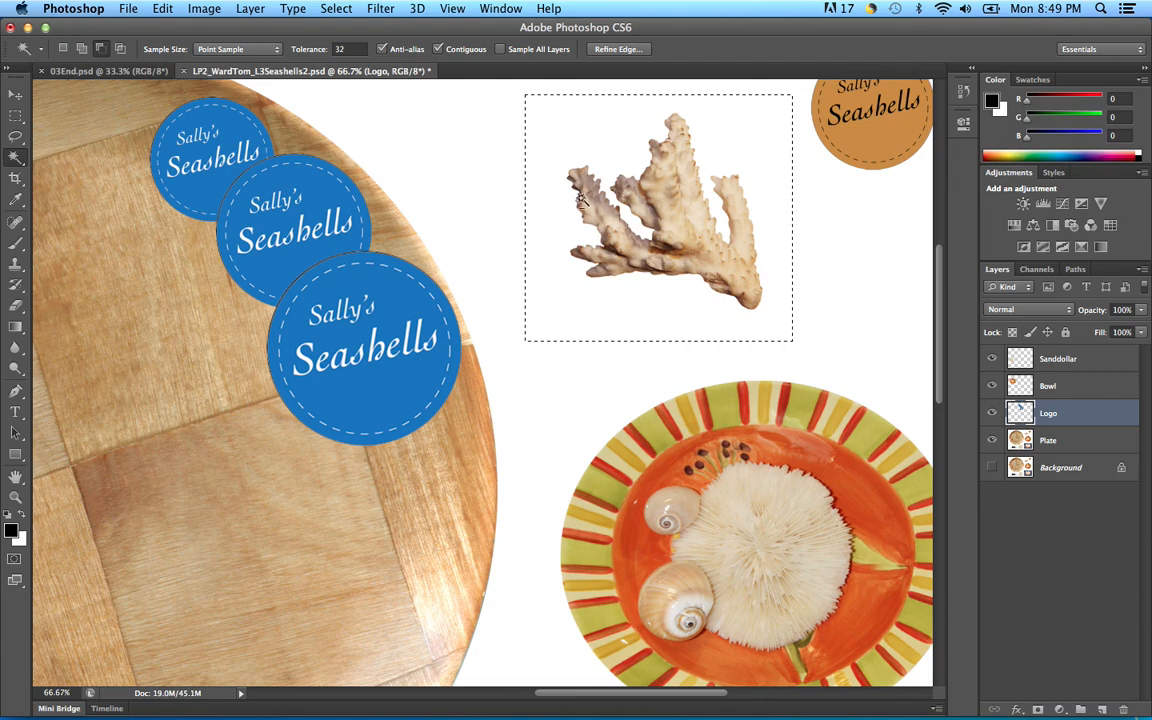
Step: Dismiss the no-pixels warning, reselect the coral rectangle on the Plate layer, and subtract its white background
{"action": "left_click", "coordinate": [571, 133]}
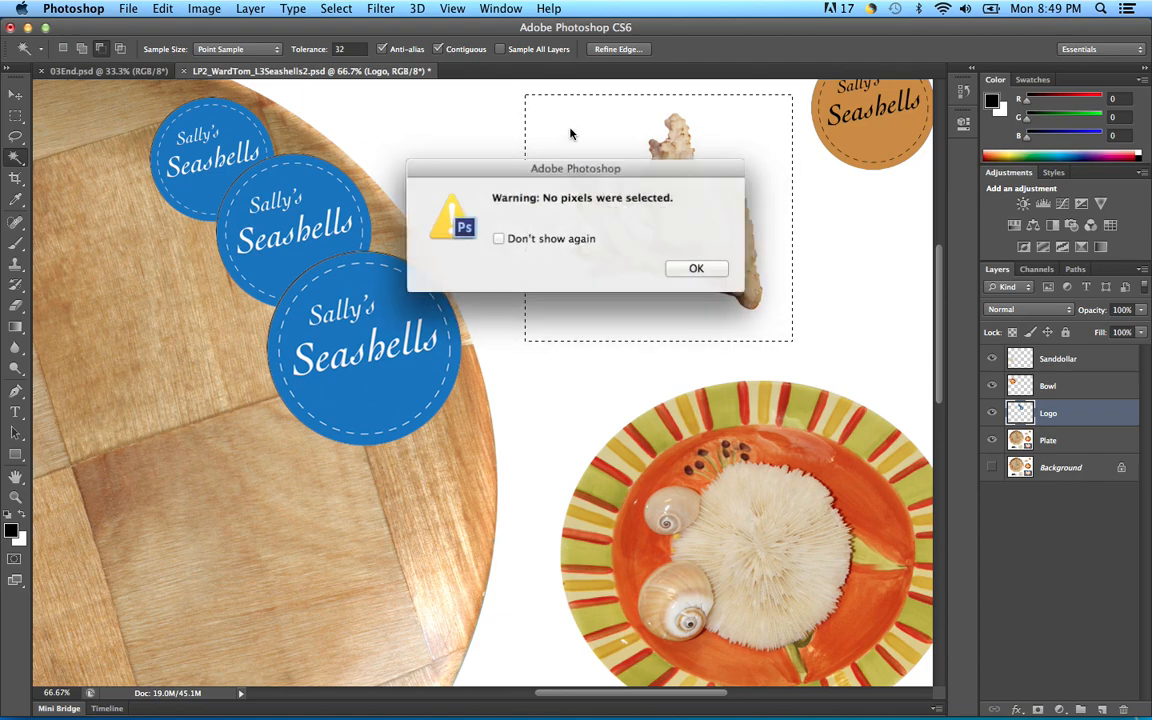
{"action": "left_click", "coordinate": [697, 269]}
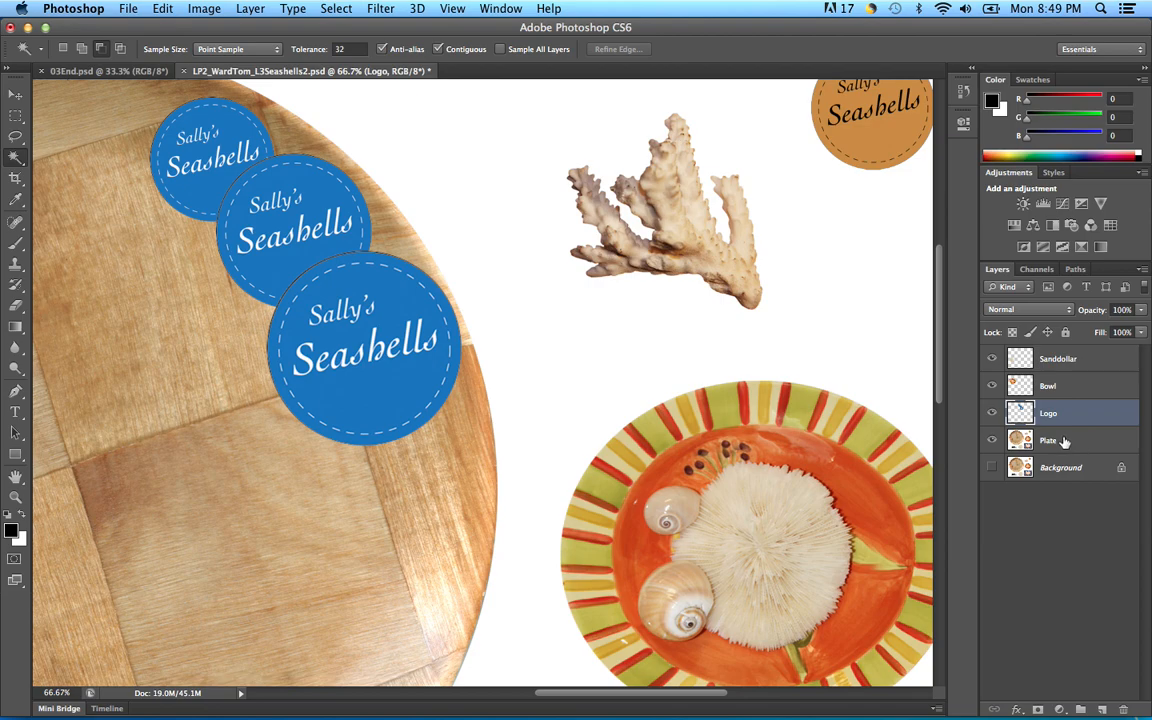
{"action": "left_click", "coordinate": [1073, 444]}
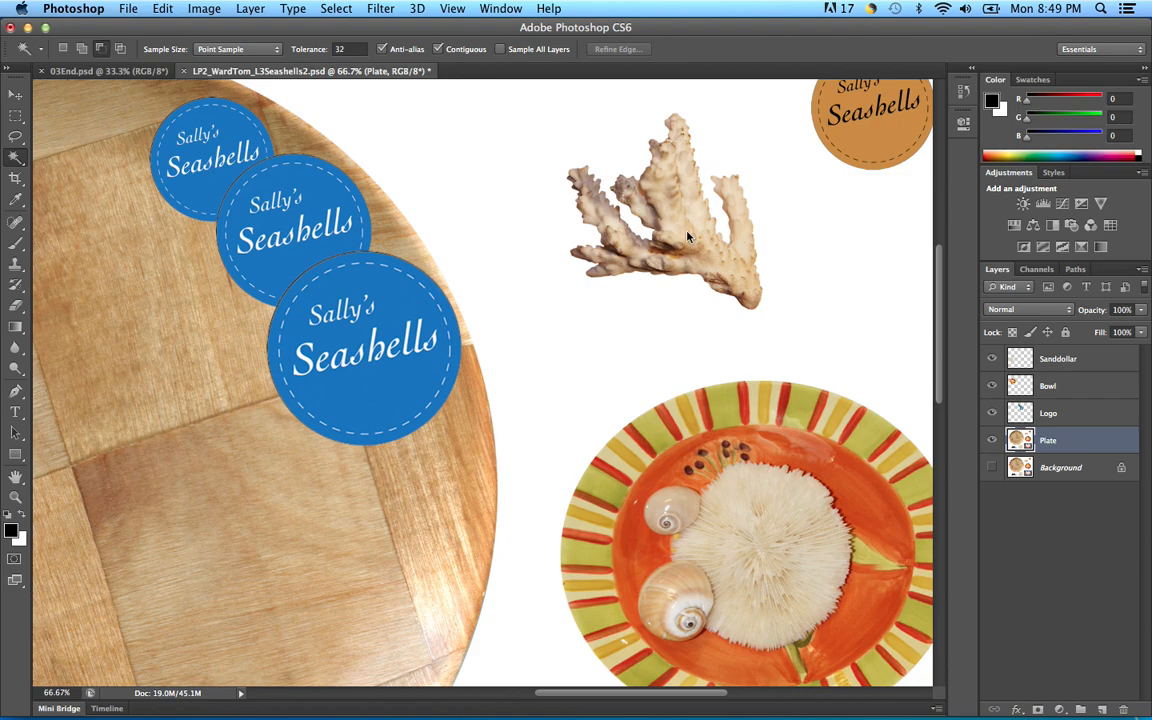
{"action": "left_click", "coordinate": [336, 9]}
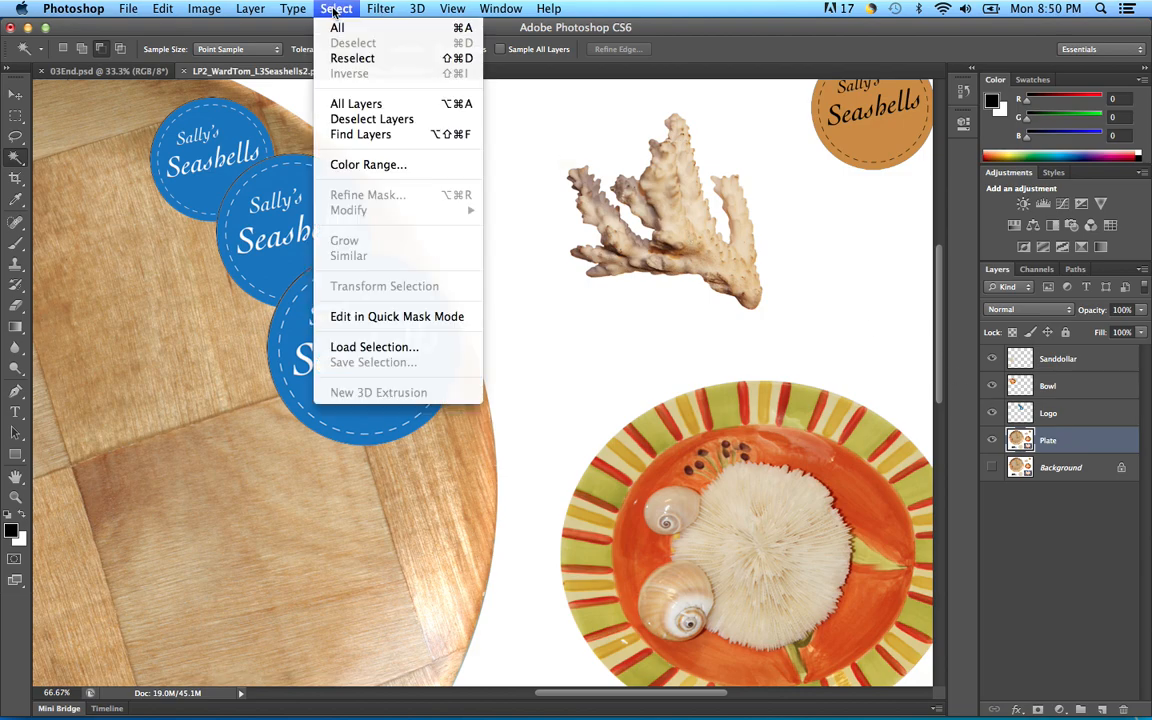
{"action": "left_click", "coordinate": [352, 58]}
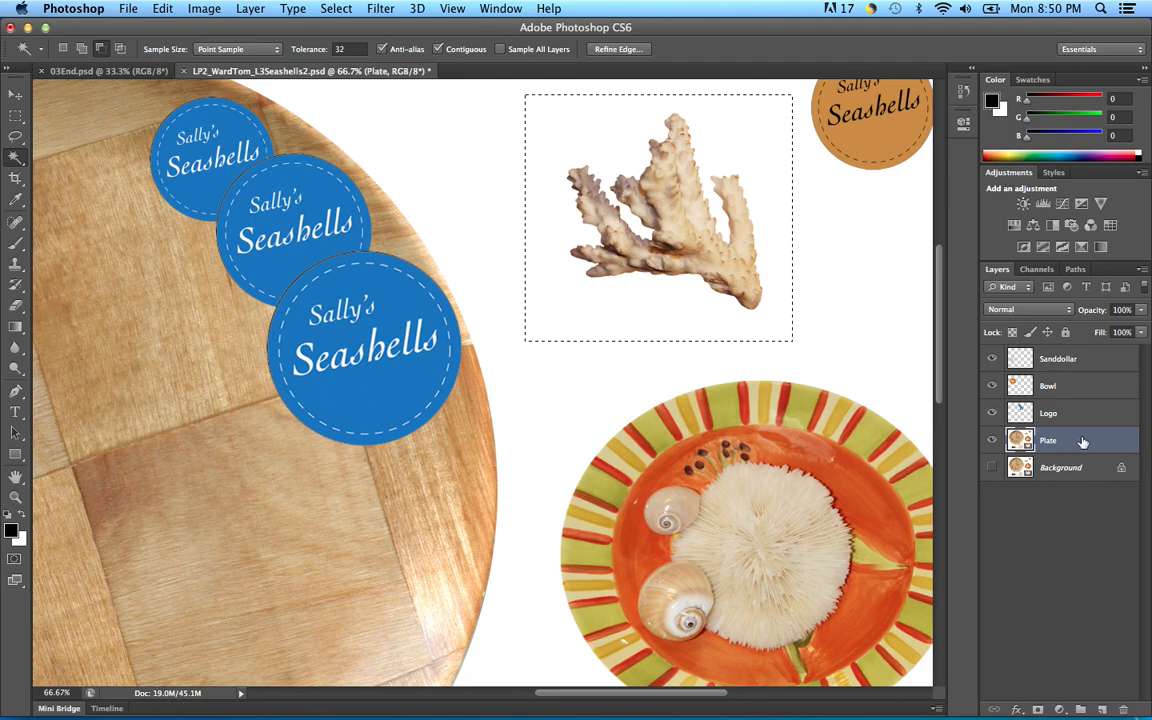
{"action": "left_click", "coordinate": [584, 125], "text": "alt"}
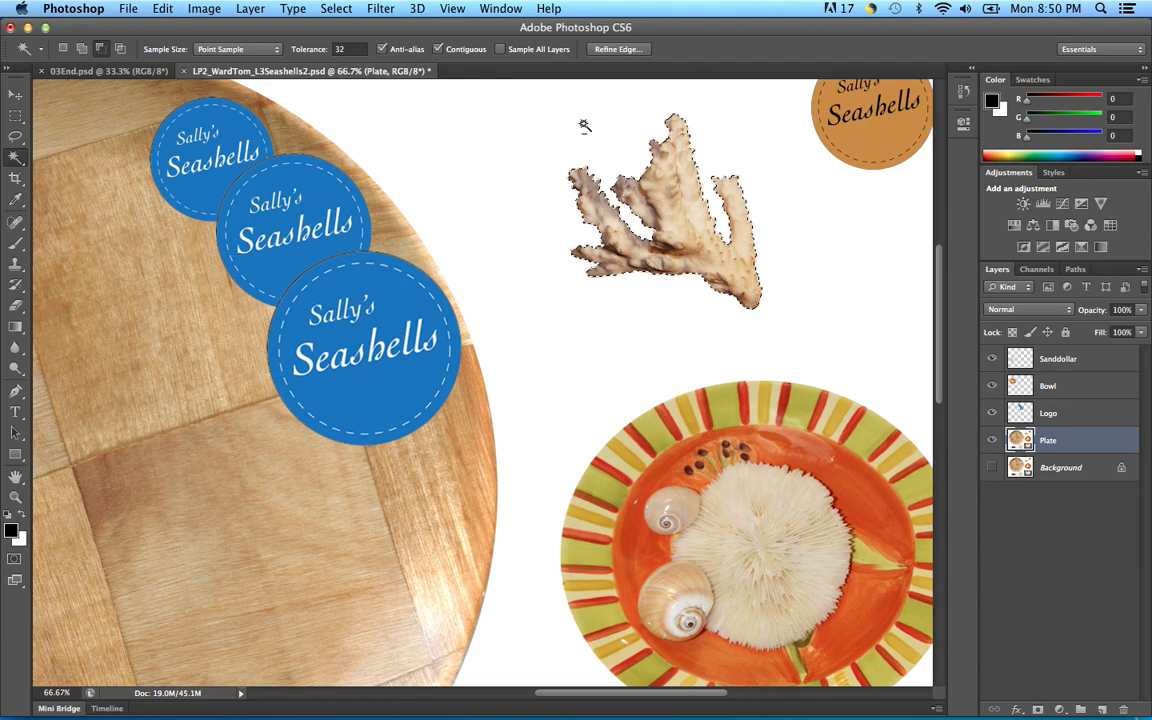
Step: Copy and paste the selected coral onto a new layer named 'Coral'
{"action": "key", "text": "super+c"}
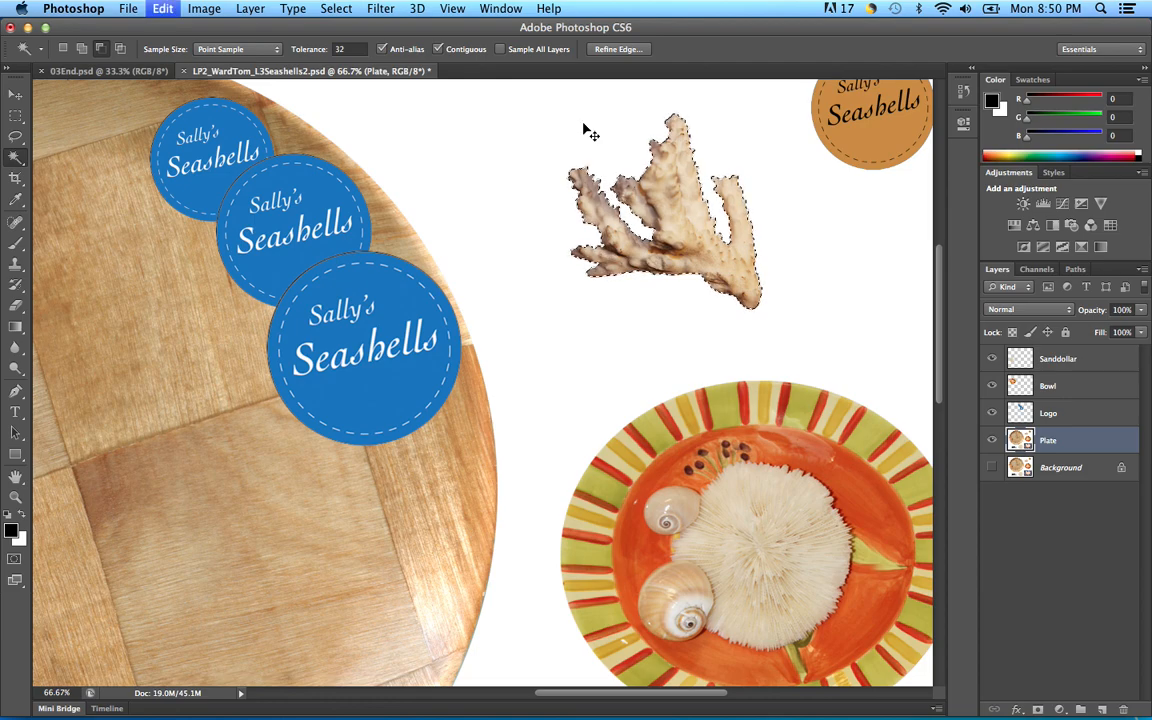
{"action": "key", "text": "super+v"}
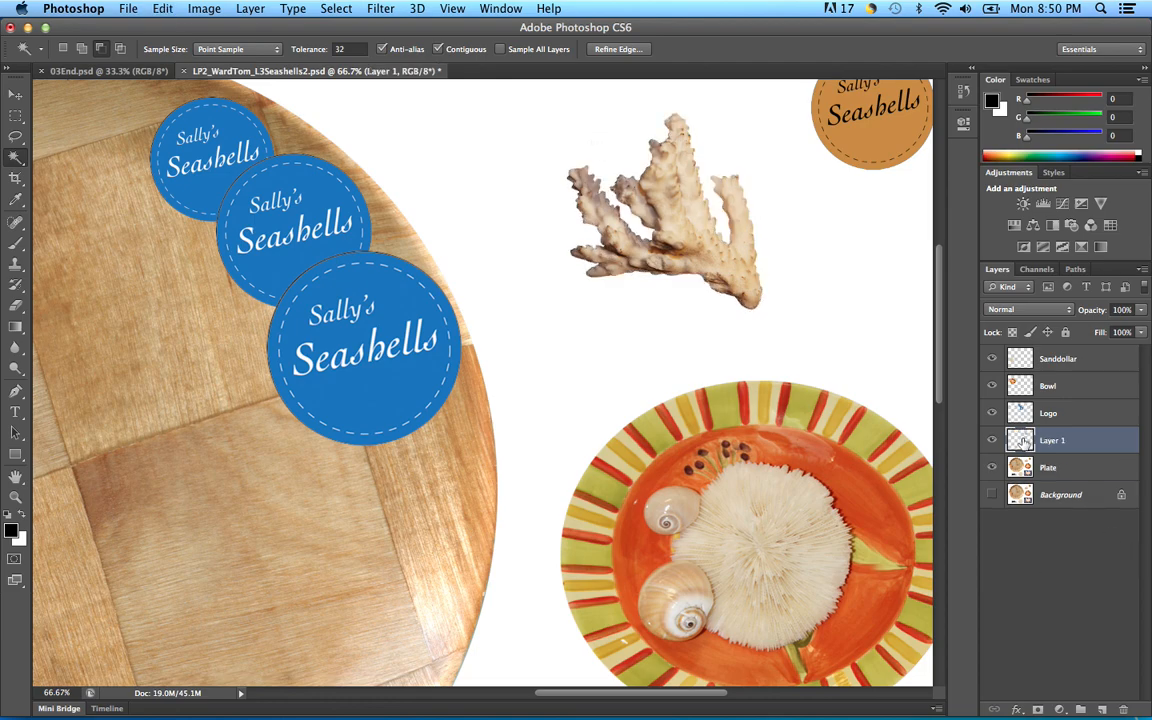
{"action": "double_click", "coordinate": [1050, 438]}
{"action": "type", "text": "C"}
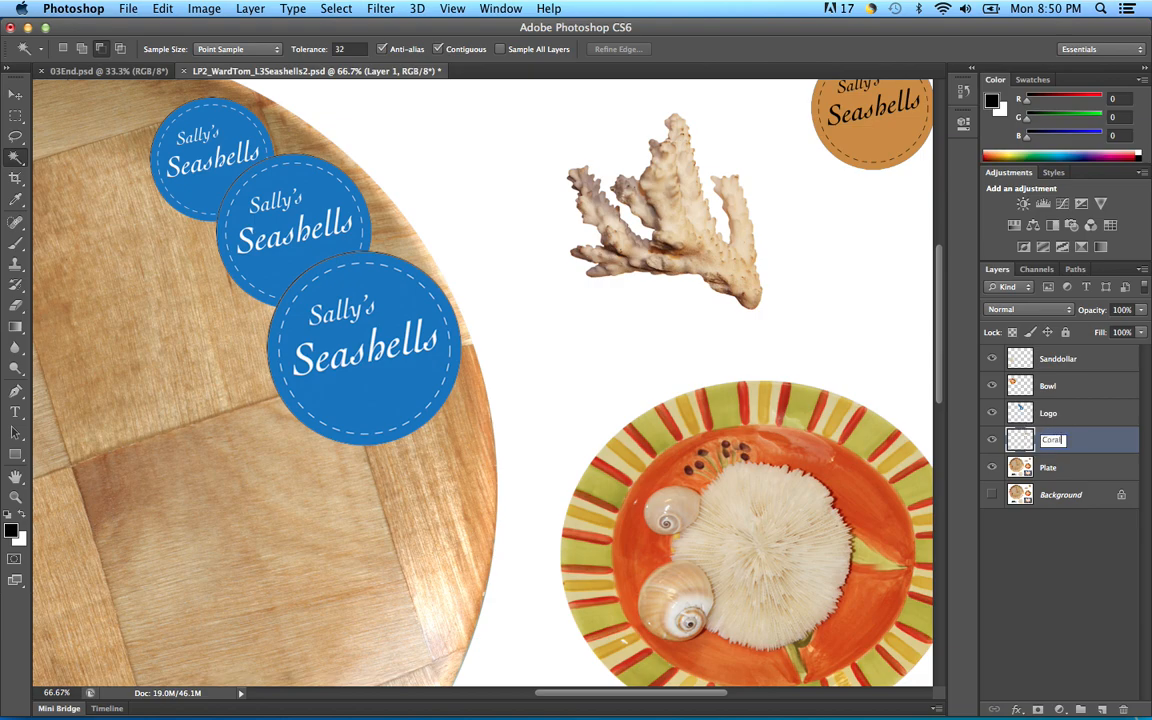
{"action": "type", "text": "oral"}
{"action": "key", "text": "Return"}
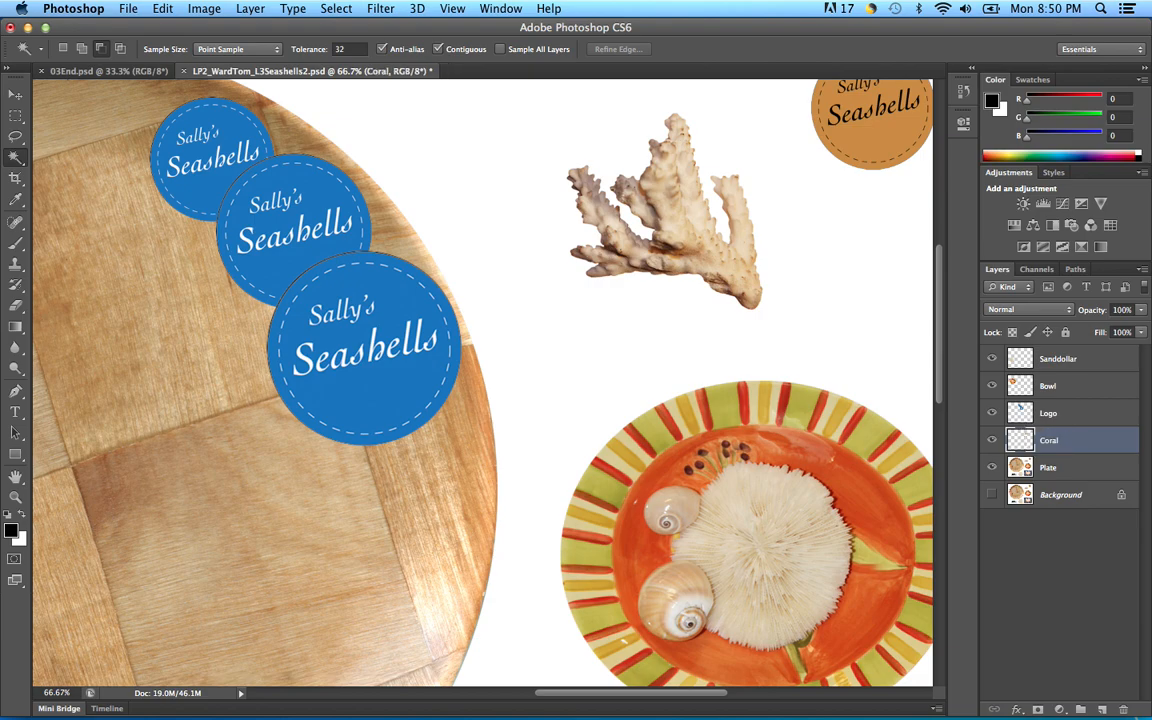
{"action": "double_click", "coordinate": [1049, 440]}
{"action": "key", "text": "Return"}
Step: Move the Coral layer onto the wooden plate just left of the blue logos
{"action": "left_click_drag", "start_coordinate": [399, 465], "coordinate": [595, 421]}
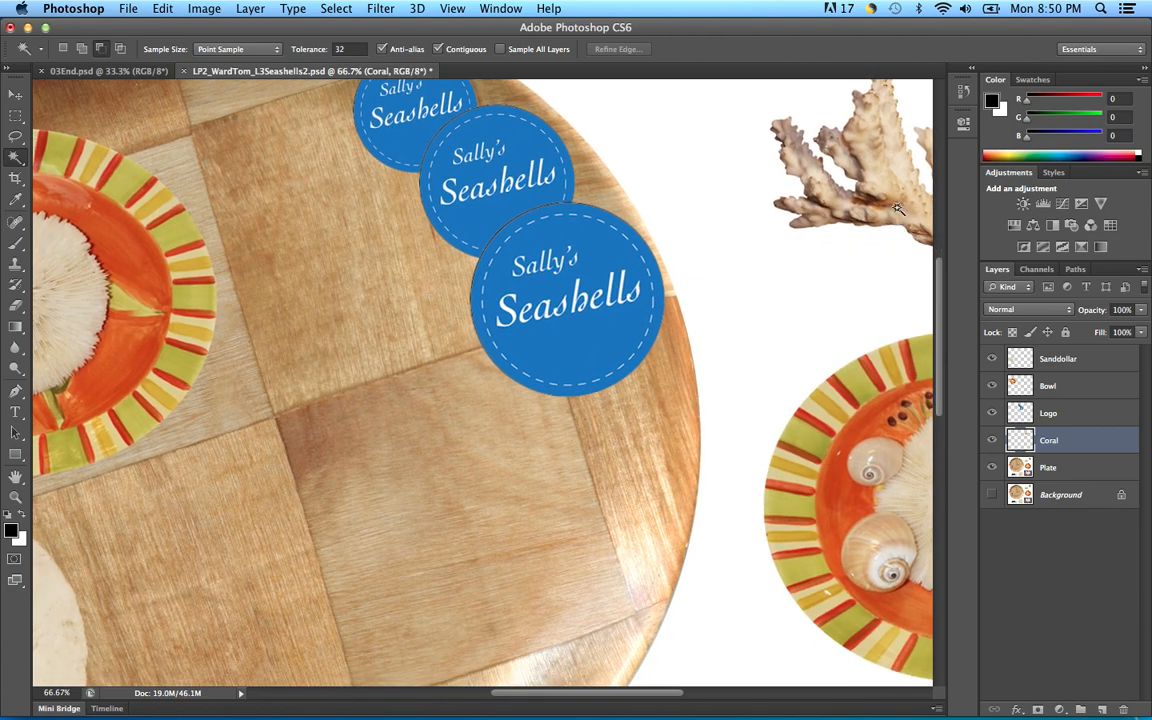
{"action": "key", "text": "v"}
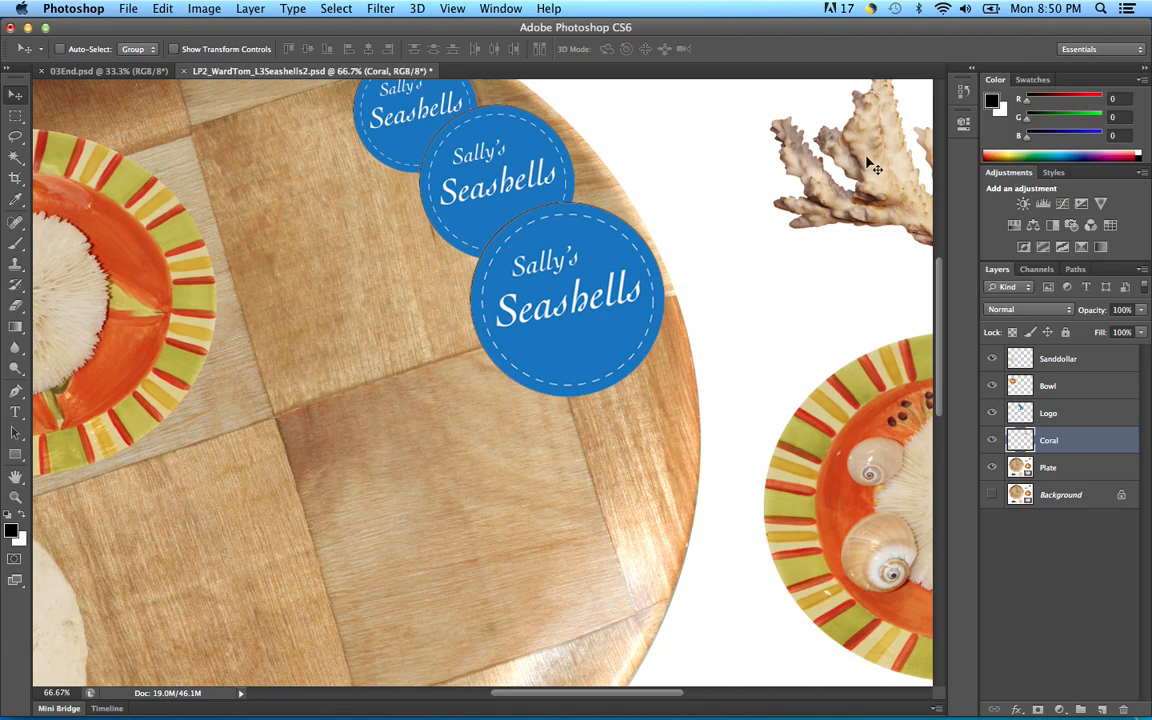
{"action": "left_click_drag", "start_coordinate": [874, 159], "coordinate": [343, 261]}
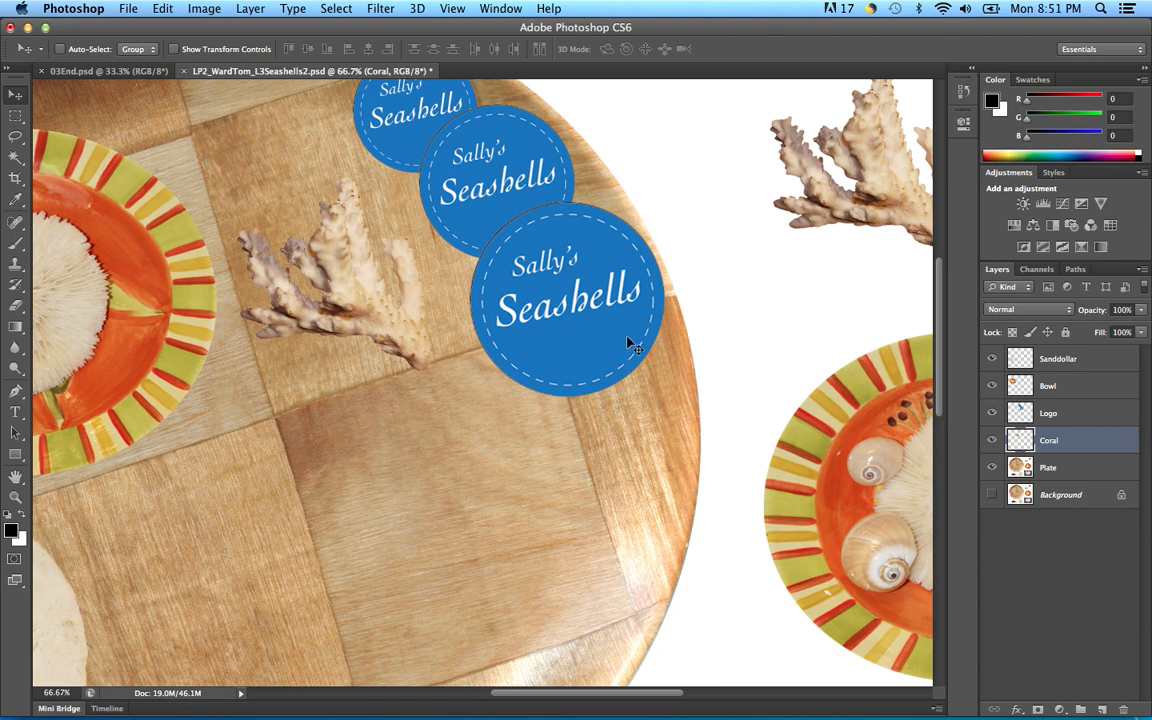
Step: Pan down the document to bring the mussel photo into view
{"action": "key", "text": "space"}
{"action": "left_click_drag", "start_coordinate": [469, 570], "coordinate": [496, 401]}
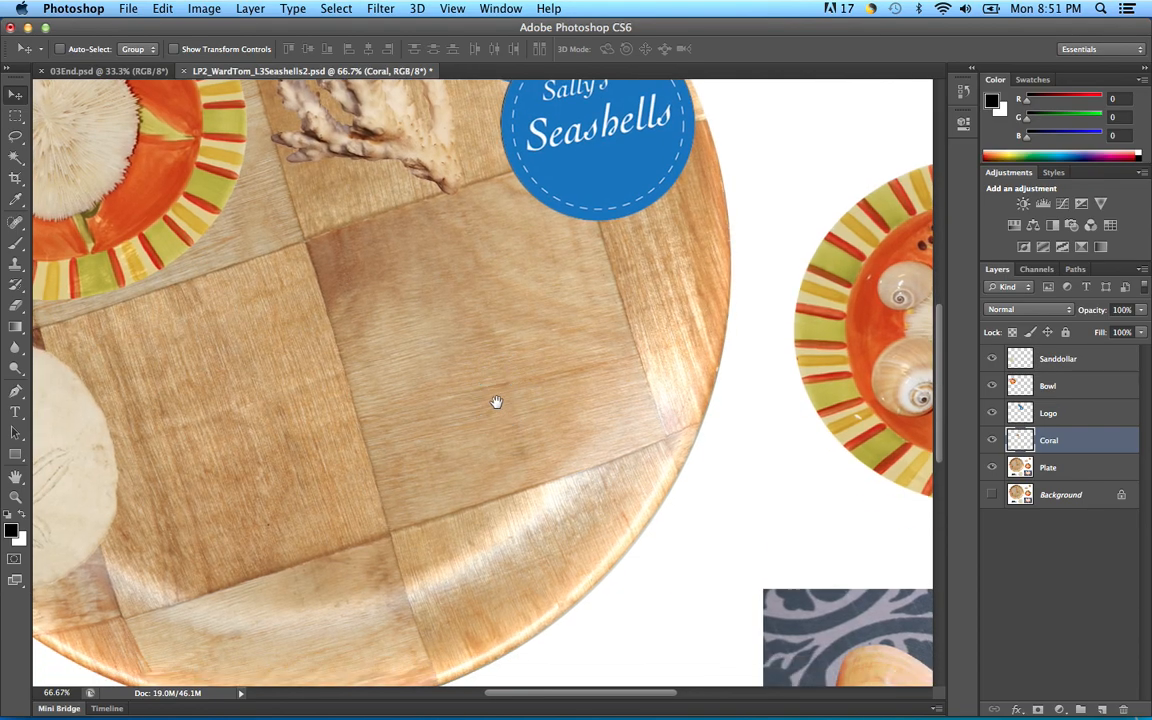
{"action": "left_click_drag", "start_coordinate": [469, 500], "coordinate": [505, 379]}
{"action": "left_click_drag", "start_coordinate": [463, 520], "coordinate": [556, 367]}
{"action": "left_click_drag", "start_coordinate": [355, 465], "coordinate": [475, 435]}
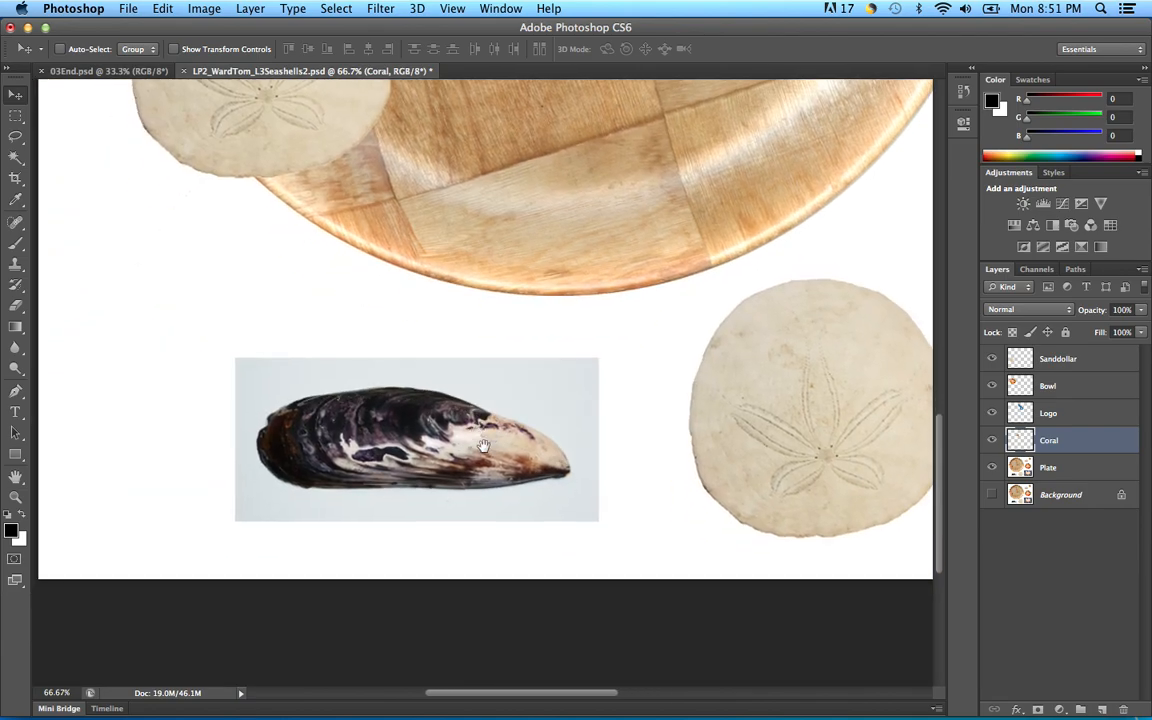
Step: Inspect the mussel at 200% zoom, return to 100%, and choose the Polygonal Lasso Tool
{"action": "key", "text": "super+plus"}
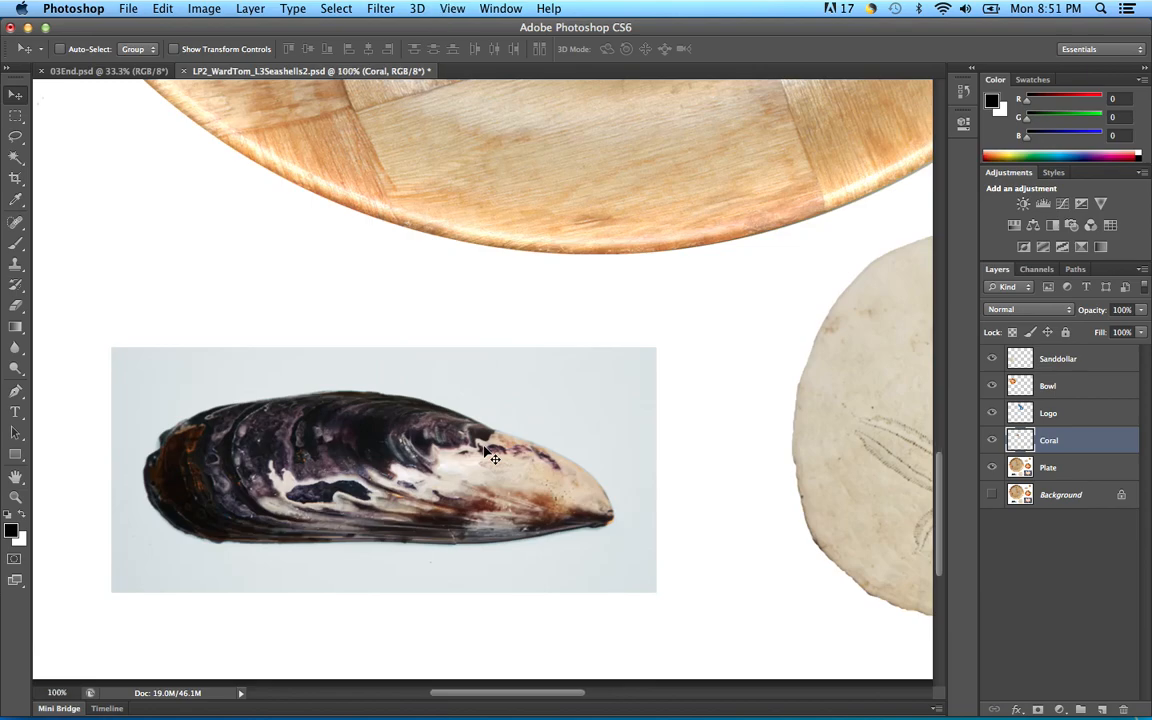
{"action": "key", "text": "super+plus"}
{"action": "left_click_drag", "start_coordinate": [330, 481], "coordinate": [544, 384]}
{"action": "left_click_drag", "start_coordinate": [564, 382], "coordinate": [570, 378]}
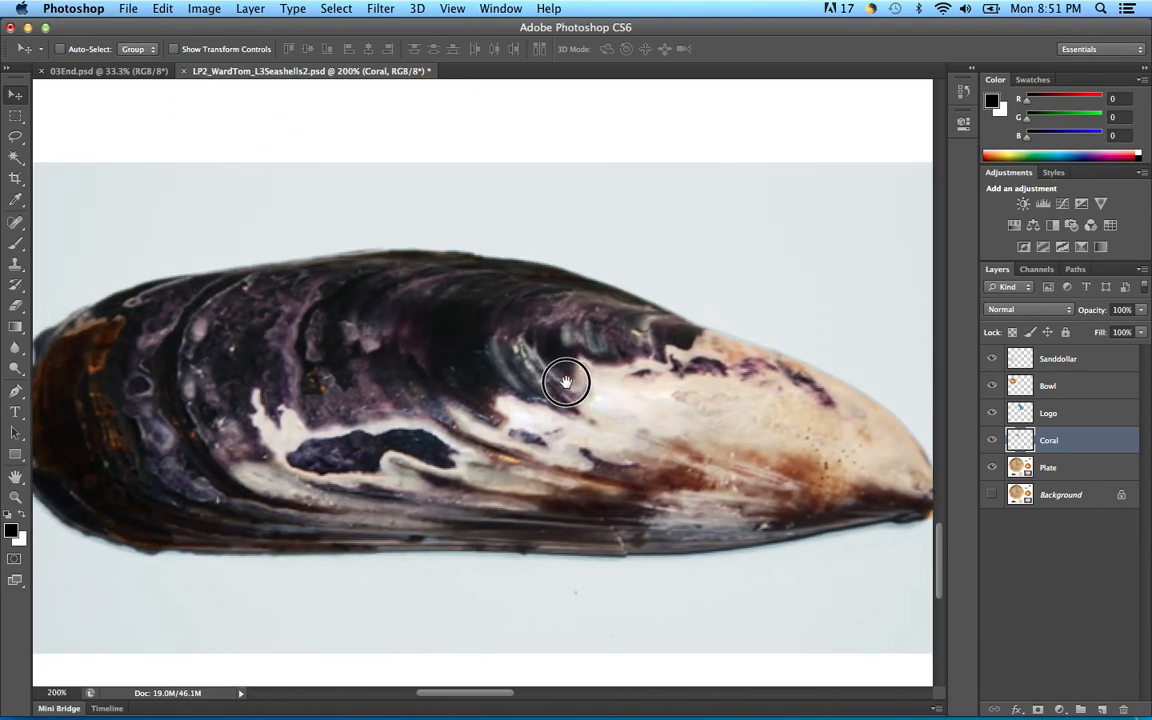
{"action": "key", "text": "super+minus"}
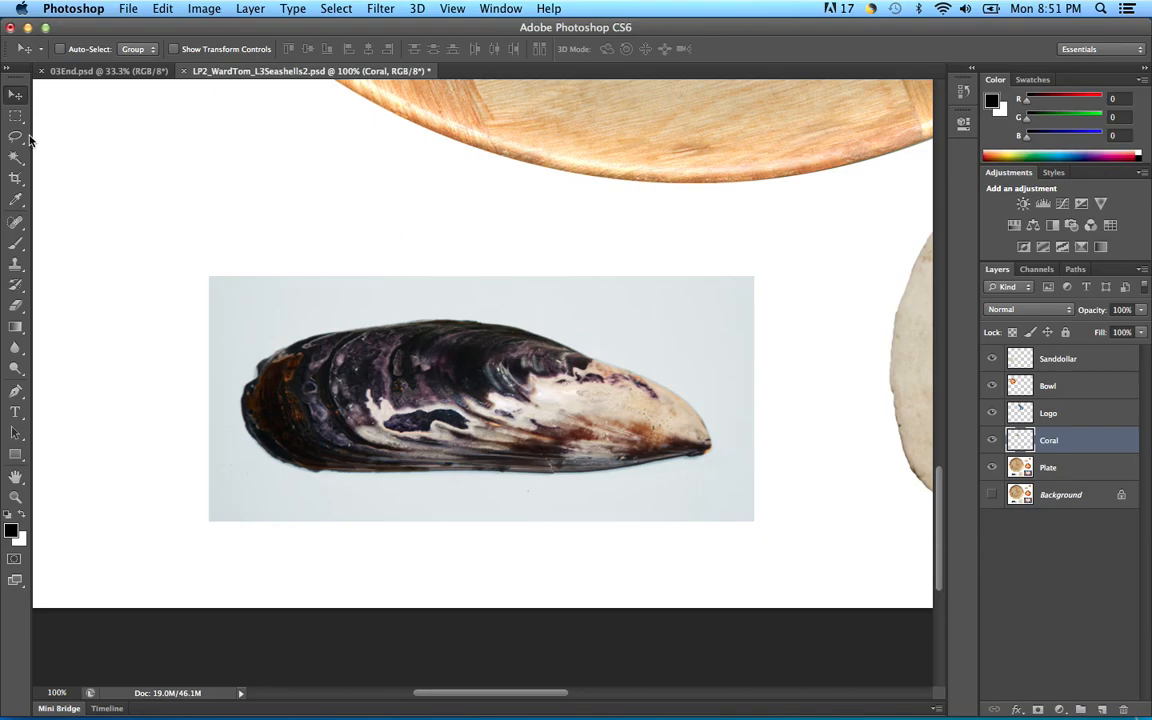
{"action": "mouse_move", "coordinate": [20, 141]}
{"action": "left_mouse_down"}
{"action": "mouse_move", "coordinate": [80, 148]}
{"action": "mouse_move", "coordinate": [52, 133]}
{"action": "left_mouse_up"}
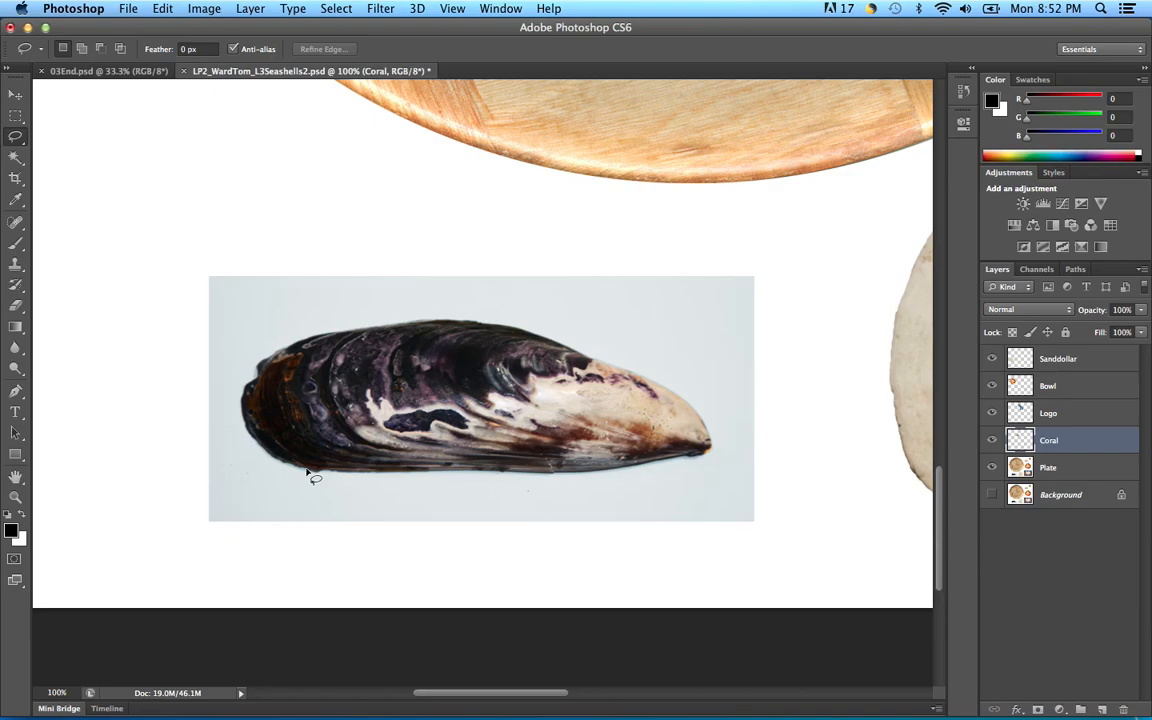
Step: Make three rough lasso attempts around the mussel, undoing each one
{"action": "mouse_move", "coordinate": [308, 472]}
{"action": "left_mouse_down"}
{"action": "mouse_move", "coordinate": [247, 434]}
{"action": "mouse_move", "coordinate": [241, 394]}
{"action": "mouse_move", "coordinate": [260, 360]}
{"action": "mouse_move", "coordinate": [334, 337]}
{"action": "left_mouse_up"}
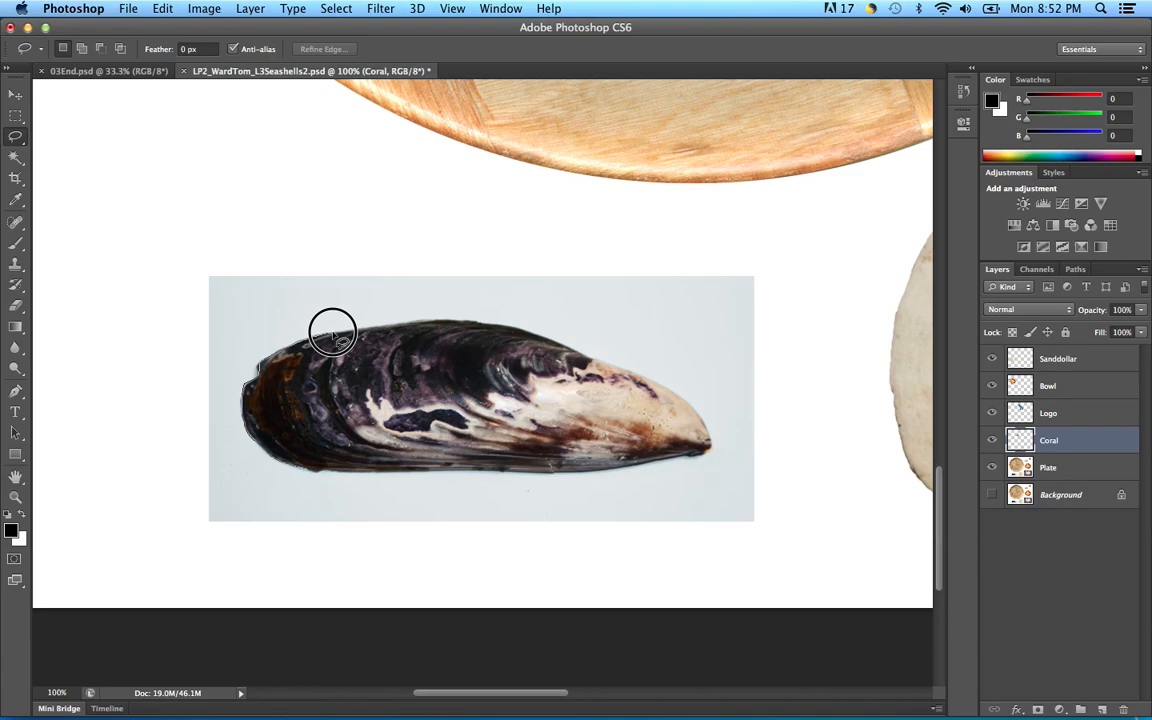
{"action": "mouse_move", "coordinate": [334, 338]}
{"action": "left_mouse_down"}
{"action": "mouse_move", "coordinate": [356, 348]}
{"action": "mouse_move", "coordinate": [367, 339]}
{"action": "mouse_move", "coordinate": [340, 341]}
{"action": "mouse_move", "coordinate": [470, 330]}
{"action": "mouse_move", "coordinate": [462, 320]}
{"action": "left_mouse_up"}
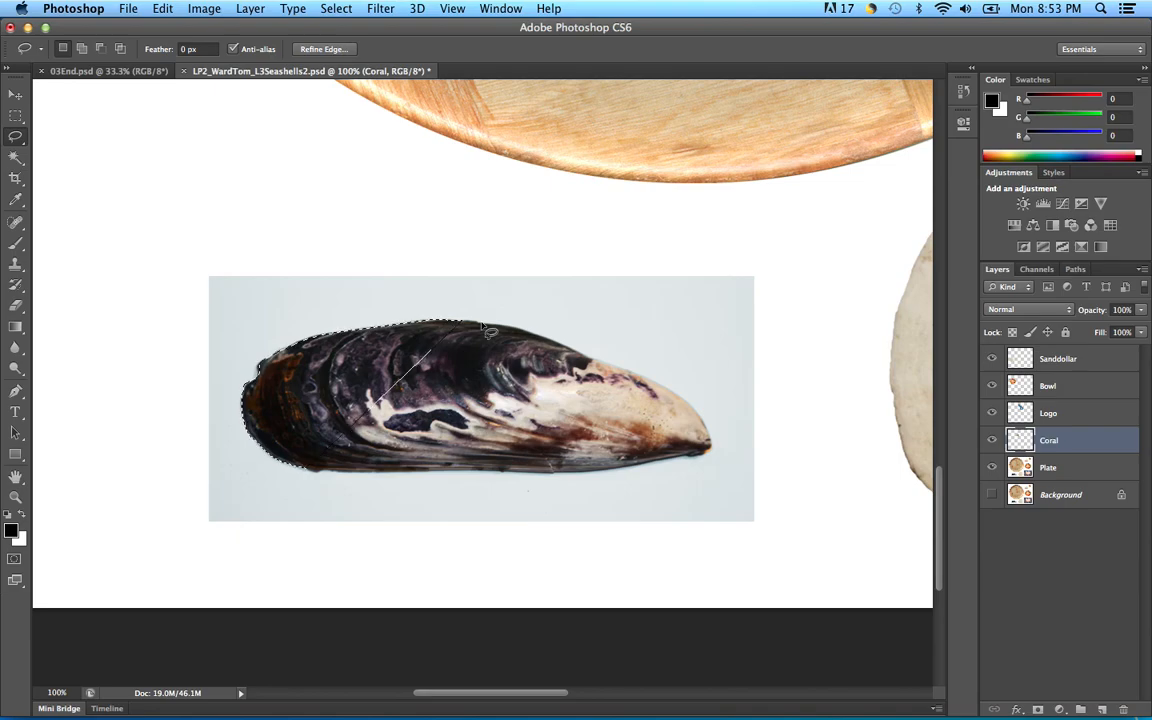
{"action": "key", "text": "super+z"}
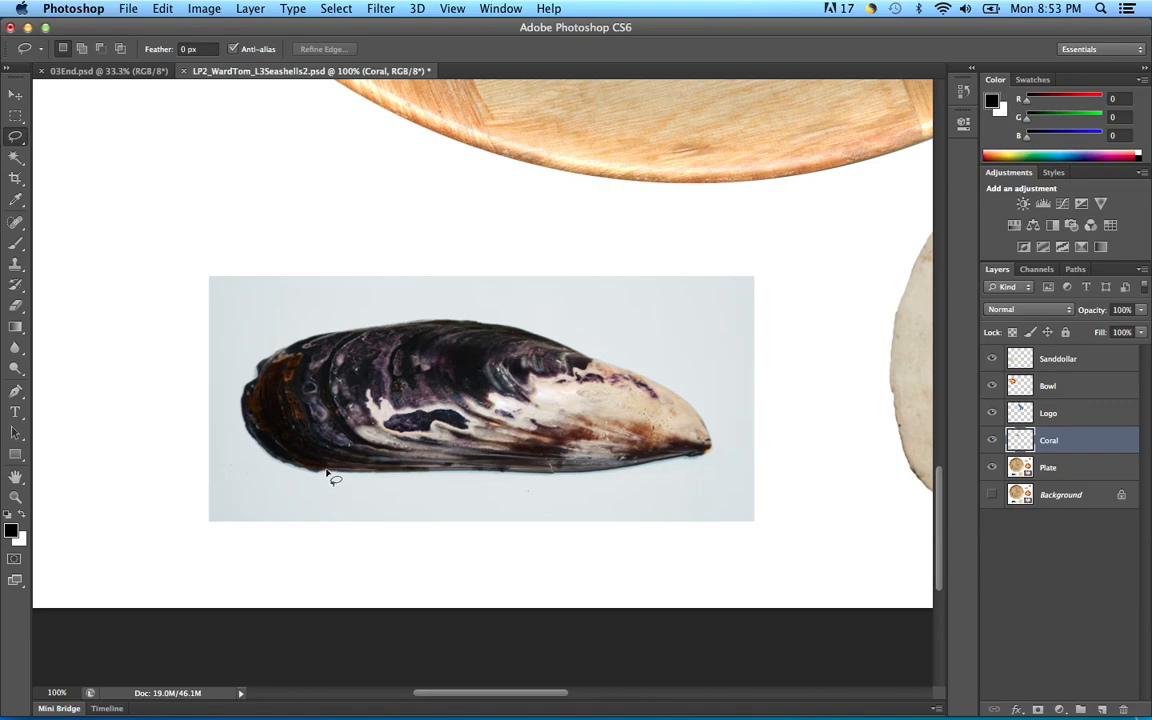
{"action": "mouse_move", "coordinate": [318, 476]}
{"action": "left_mouse_down"}
{"action": "mouse_move", "coordinate": [265, 452]}
{"action": "mouse_move", "coordinate": [243, 413]}
{"action": "mouse_move", "coordinate": [242, 390]}
{"action": "mouse_move", "coordinate": [267, 357]}
{"action": "mouse_move", "coordinate": [310, 341]}
{"action": "left_mouse_up"}
{"action": "key", "text": "super+z"}
{"action": "mouse_move", "coordinate": [310, 474]}
{"action": "left_mouse_down"}
{"action": "mouse_move", "coordinate": [259, 445]}
{"action": "mouse_move", "coordinate": [248, 371]}
{"action": "left_mouse_up"}
{"action": "key", "text": "super+z"}
Step: Trace the mussel outline from its lower-left edge across the top and around the tip
{"action": "mouse_move", "coordinate": [311, 474]}
{"action": "left_mouse_down"}
{"action": "mouse_move", "coordinate": [246, 427]}
{"action": "mouse_move", "coordinate": [244, 389]}
{"action": "mouse_move", "coordinate": [271, 355]}
{"action": "mouse_move", "coordinate": [354, 334]}
{"action": "left_mouse_up"}
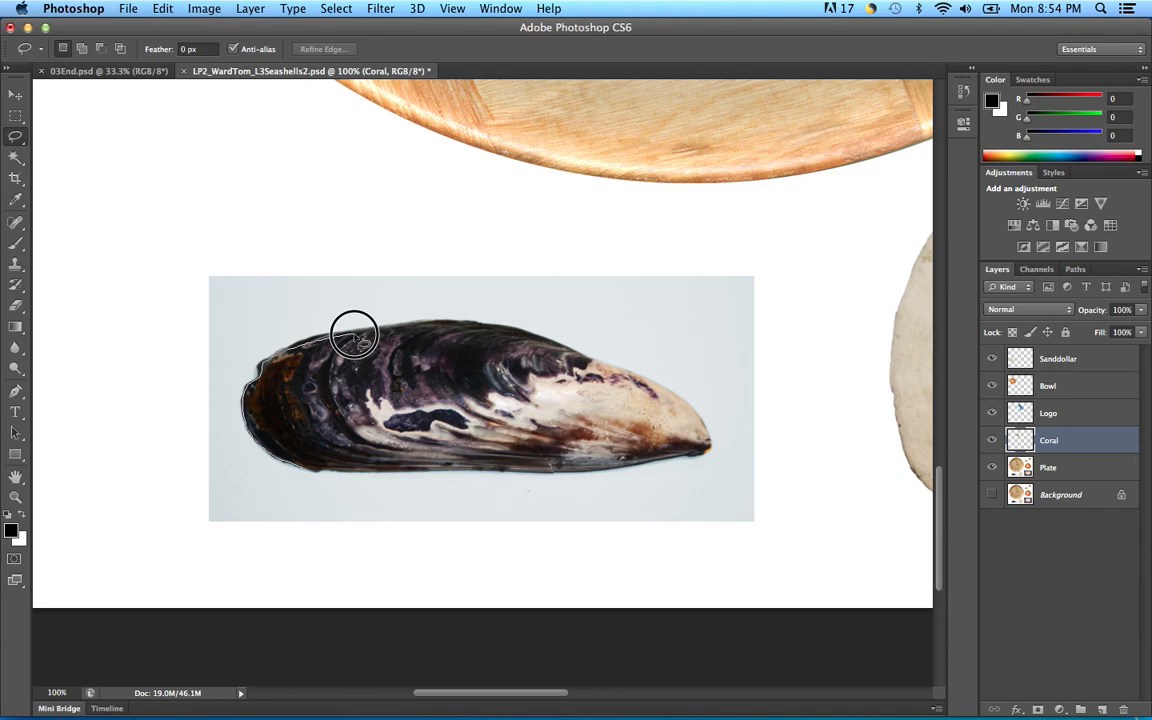
{"action": "left_click_drag", "start_coordinate": [354, 334], "coordinate": [373, 333]}
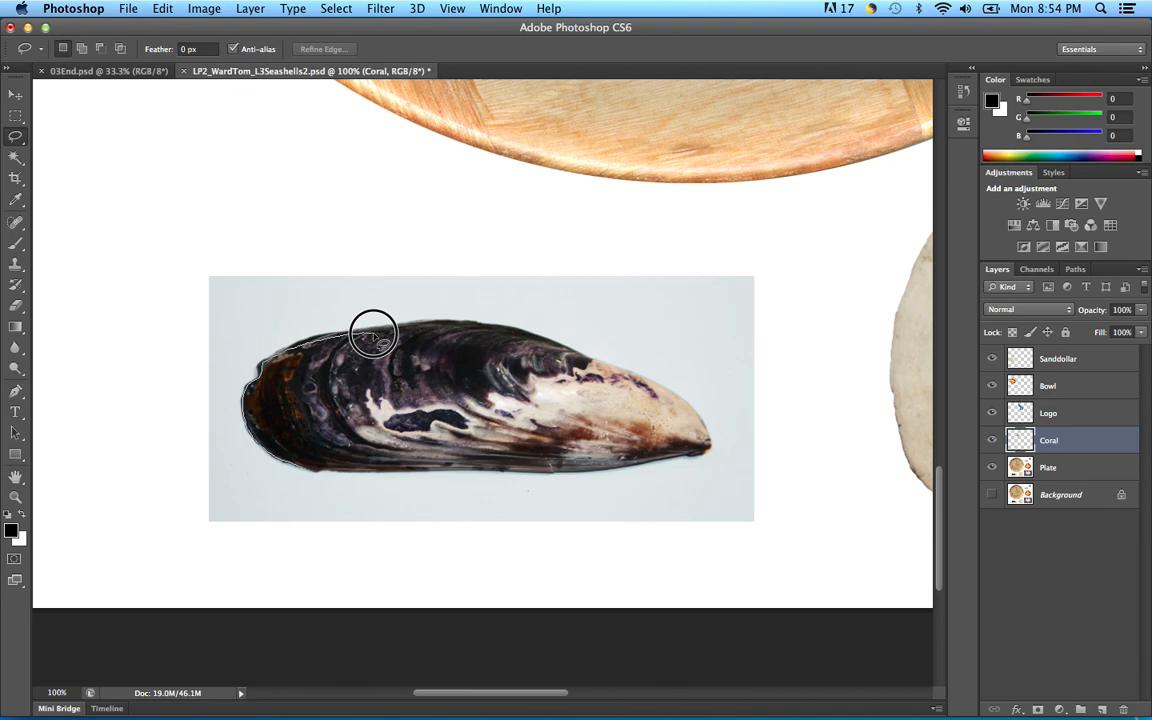
{"action": "left_click_drag", "start_coordinate": [373, 333], "coordinate": [425, 339]}
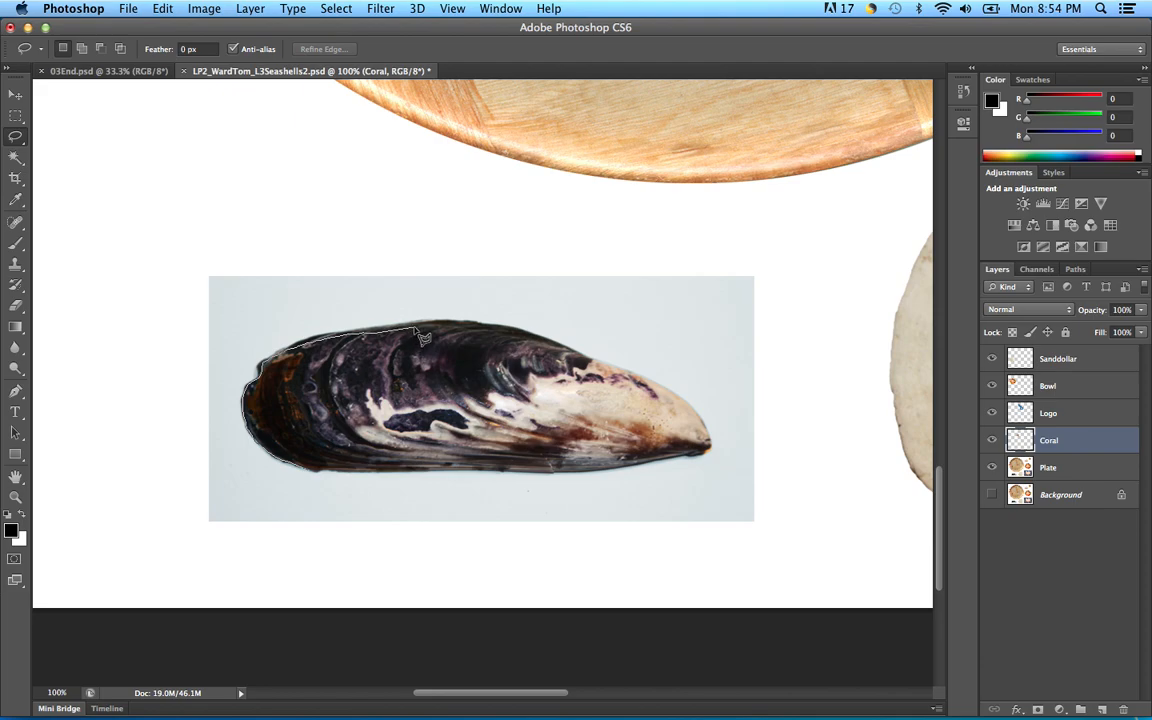
{"action": "mouse_move", "coordinate": [424, 337]}
{"action": "left_mouse_down"}
{"action": "mouse_move", "coordinate": [516, 329]}
{"action": "mouse_move", "coordinate": [596, 367]}
{"action": "left_mouse_up"}
{"action": "mouse_move", "coordinate": [598, 368]}
{"action": "left_mouse_down"}
{"action": "mouse_move", "coordinate": [670, 392]}
{"action": "mouse_move", "coordinate": [714, 439]}
{"action": "left_mouse_up"}
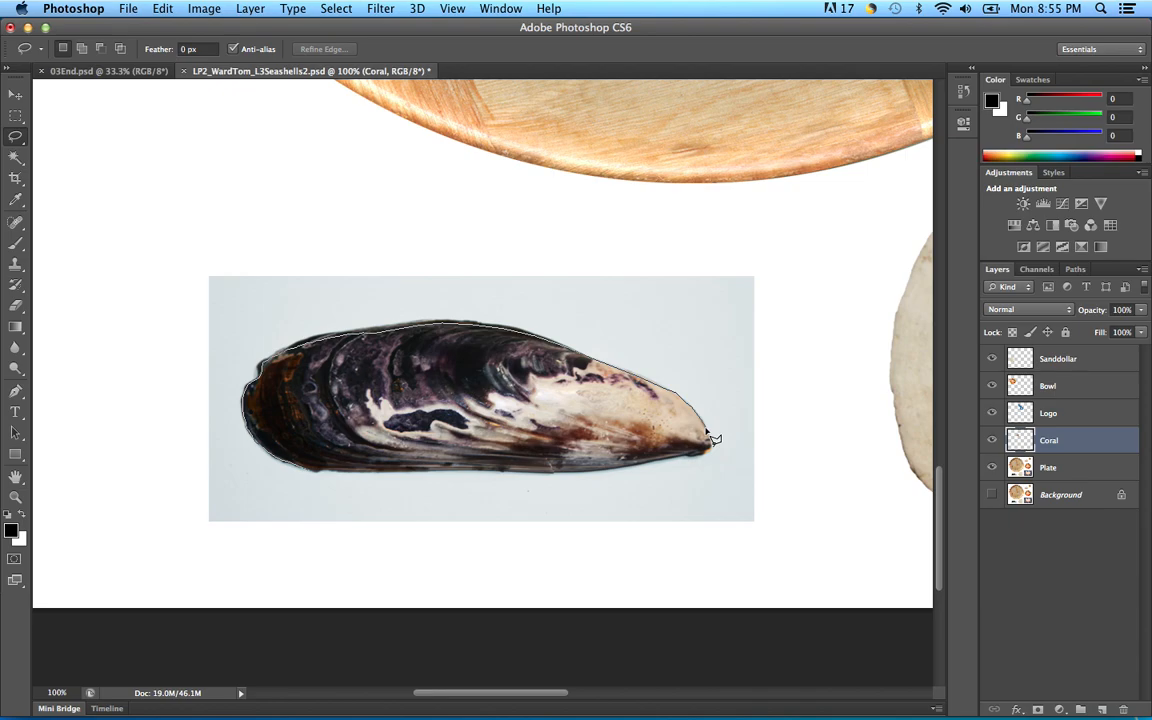
{"action": "left_click_drag", "start_coordinate": [714, 439], "coordinate": [714, 438]}
{"action": "mouse_move", "coordinate": [706, 432]}
{"action": "left_mouse_down"}
{"action": "mouse_move", "coordinate": [702, 458]}
{"action": "mouse_move", "coordinate": [554, 475]}
{"action": "left_mouse_up"}
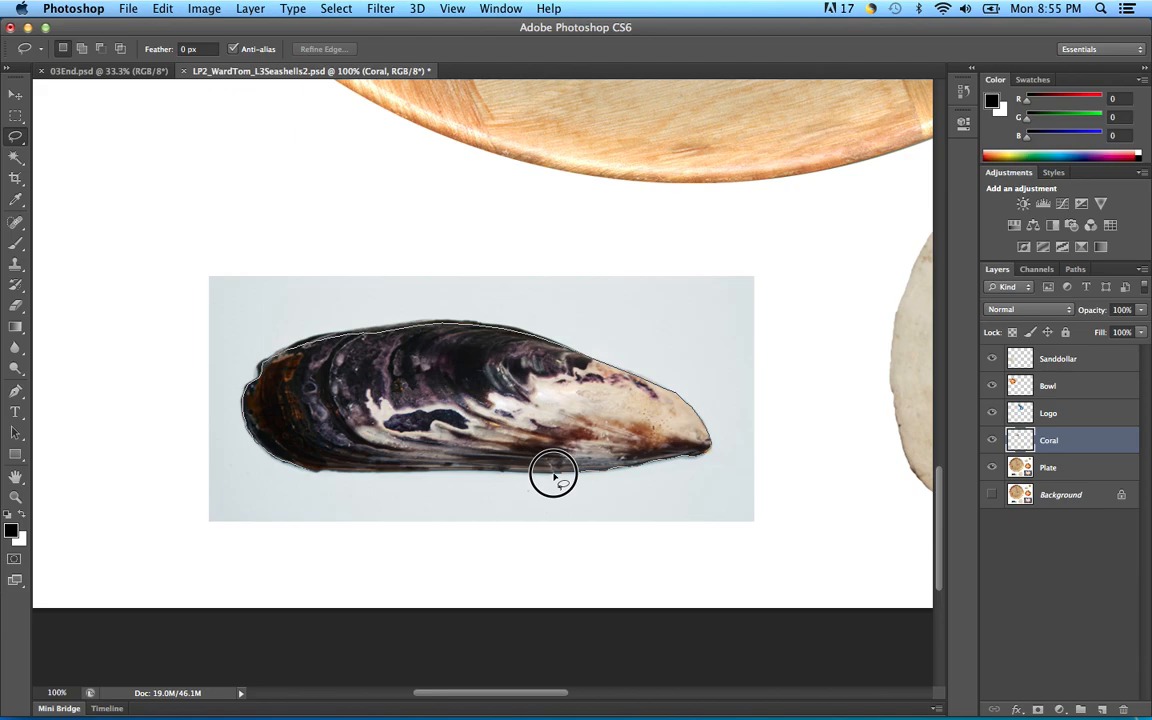
{"action": "left_click_drag", "start_coordinate": [553, 475], "coordinate": [555, 478]}
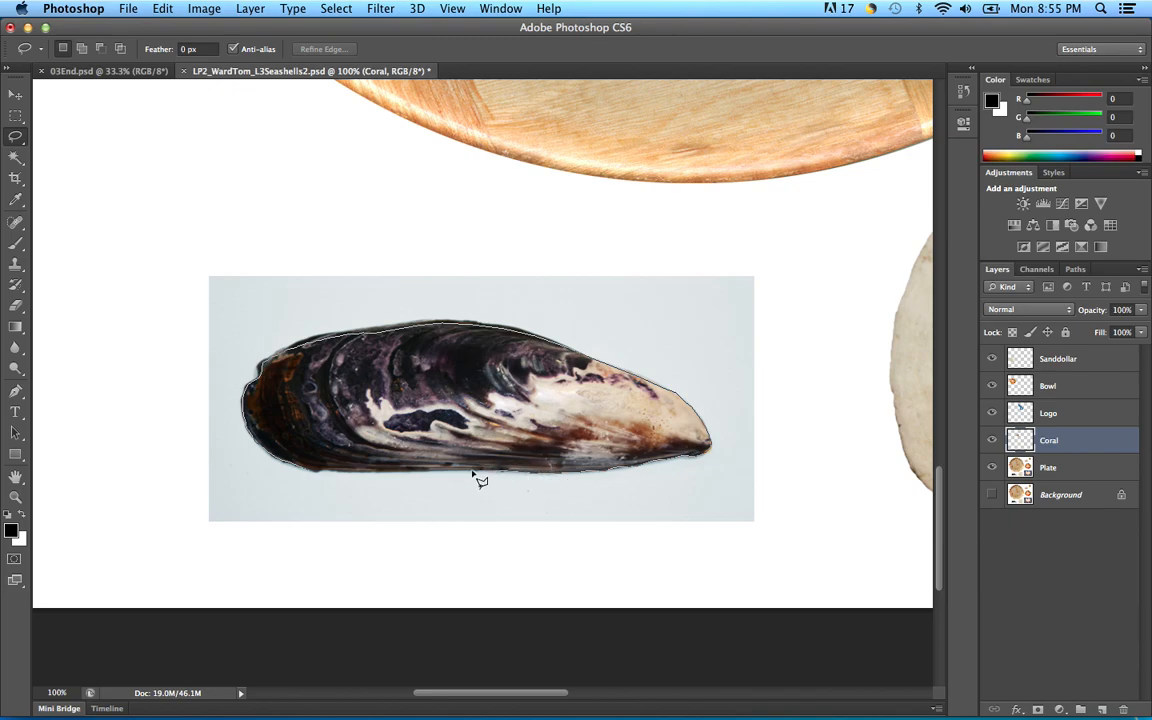
Step: Add points along the mussel's lower edge and close the selection
{"action": "left_click", "coordinate": [402, 471], "text": "alt"}
{"action": "left_click", "coordinate": [368, 473], "text": "alt"}
{"action": "left_click", "coordinate": [339, 472], "text": "alt"}
{"action": "left_click", "coordinate": [321, 472], "text": "alt"}
{"action": "left_click", "coordinate": [313, 472], "text": "alt"}
{"action": "left_click", "coordinate": [315, 476]}
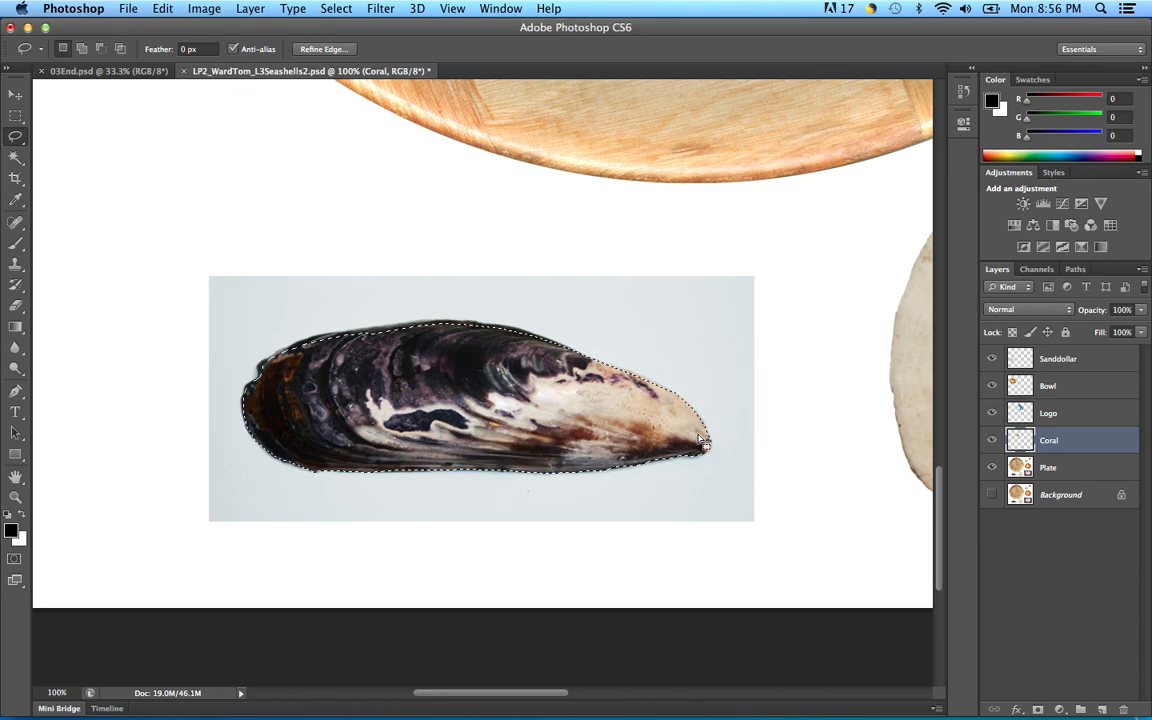
Step: Copy the mussel from the Plate layer and paste it as a new layer named 'Mussel'
{"action": "key", "text": "super+c"}
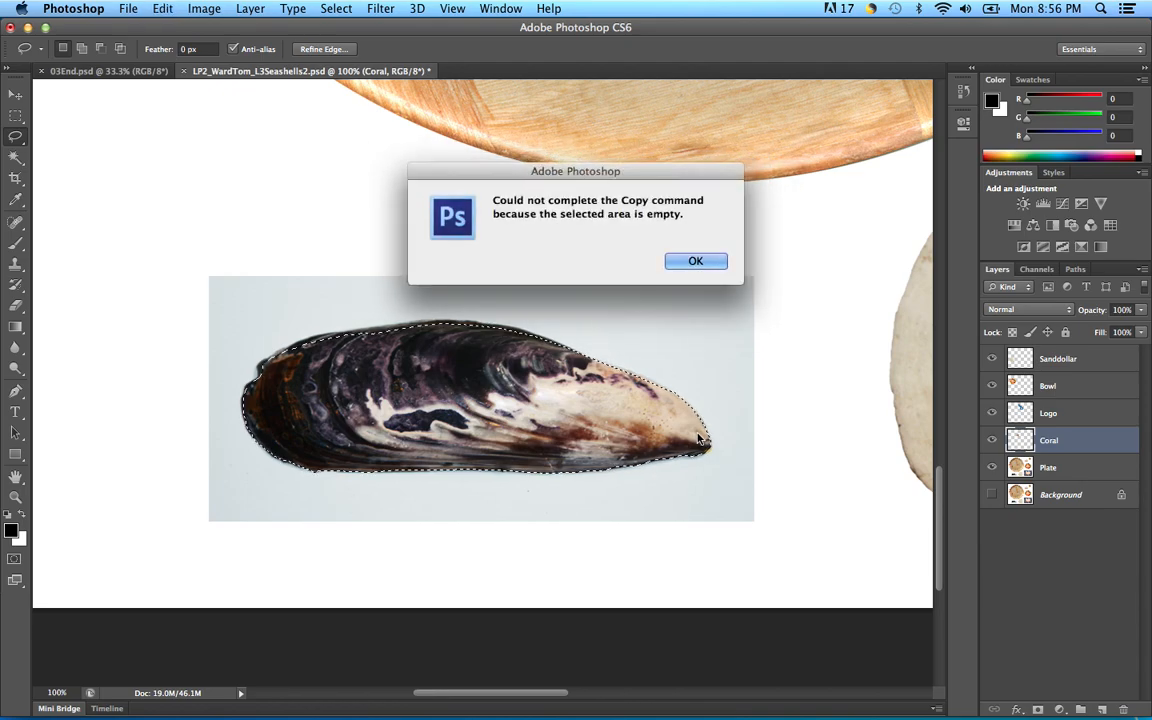
{"action": "left_click", "coordinate": [696, 261]}
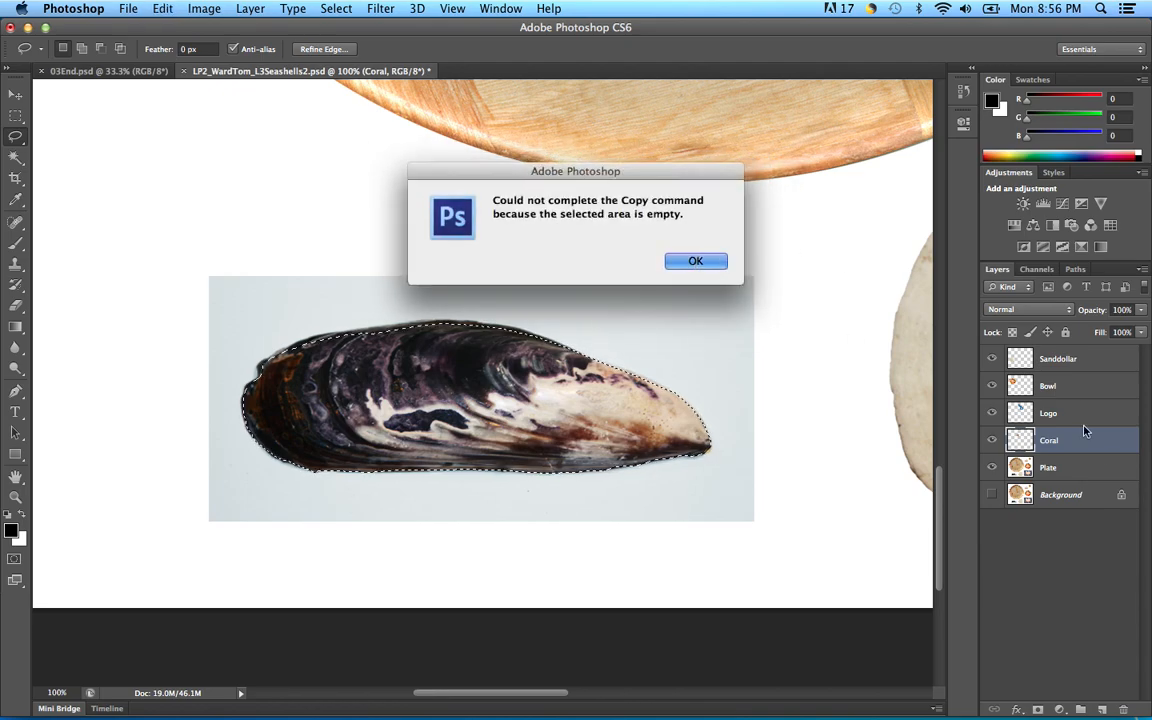
{"action": "left_click", "coordinate": [1090, 468]}
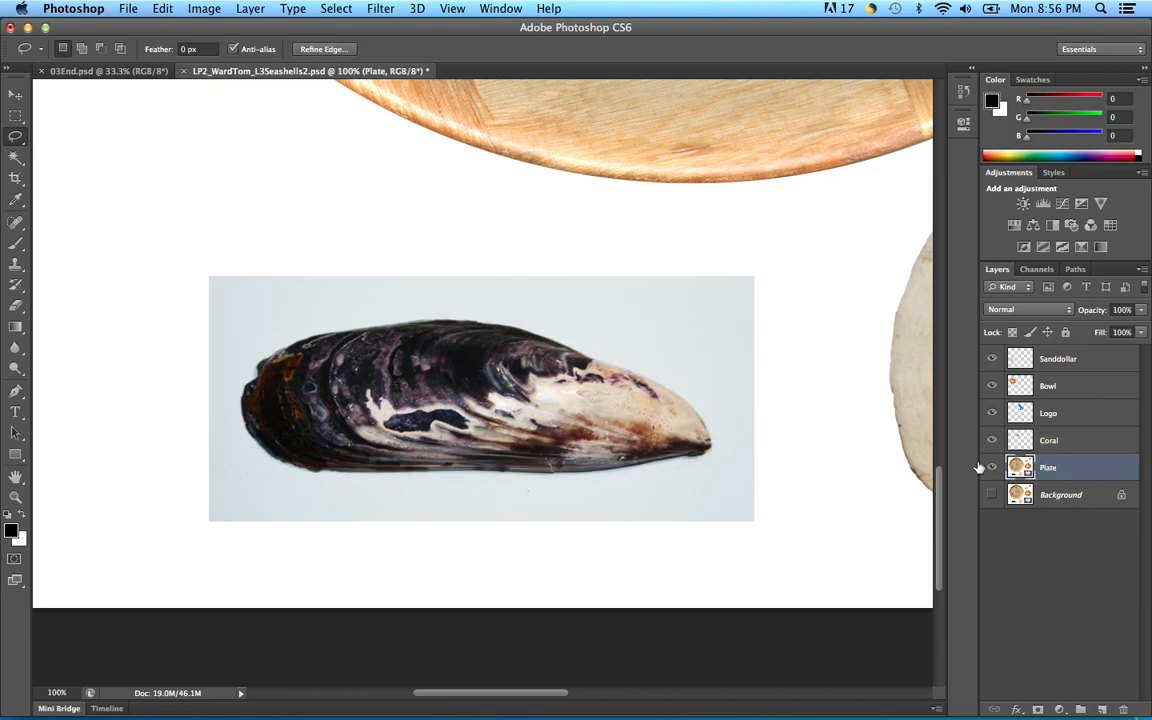
{"action": "key", "text": "super+c"}
{"action": "key", "text": "super+v"}
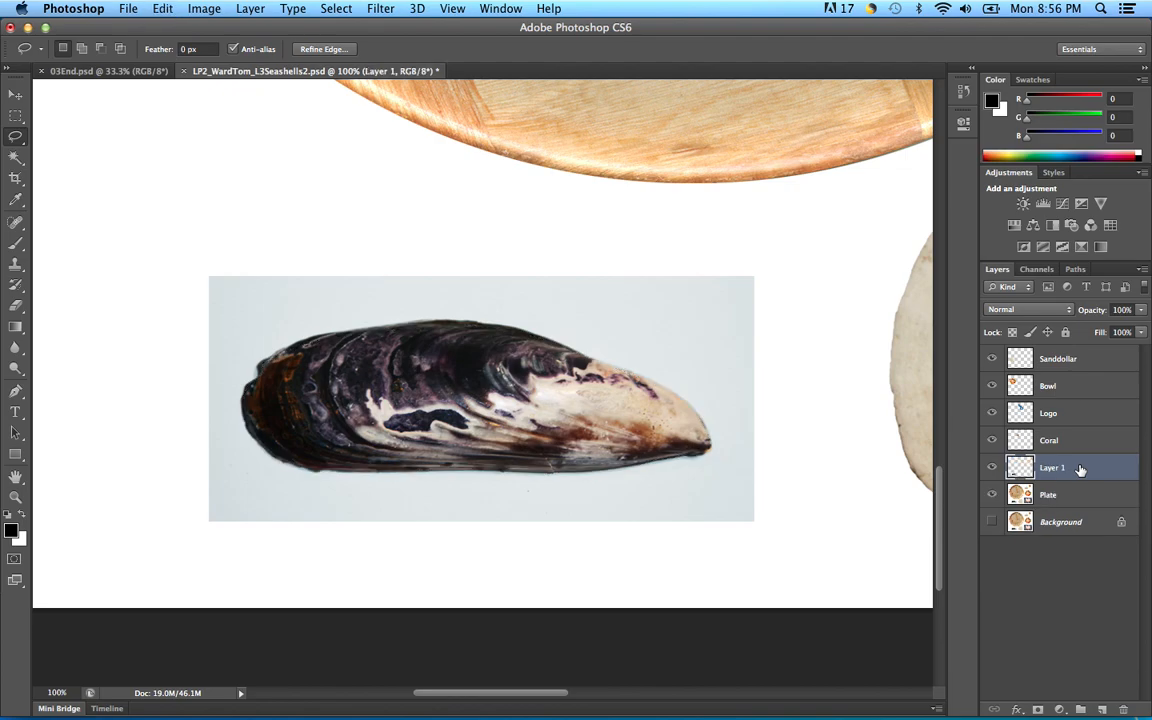
{"action": "double_click", "coordinate": [1051, 468]}
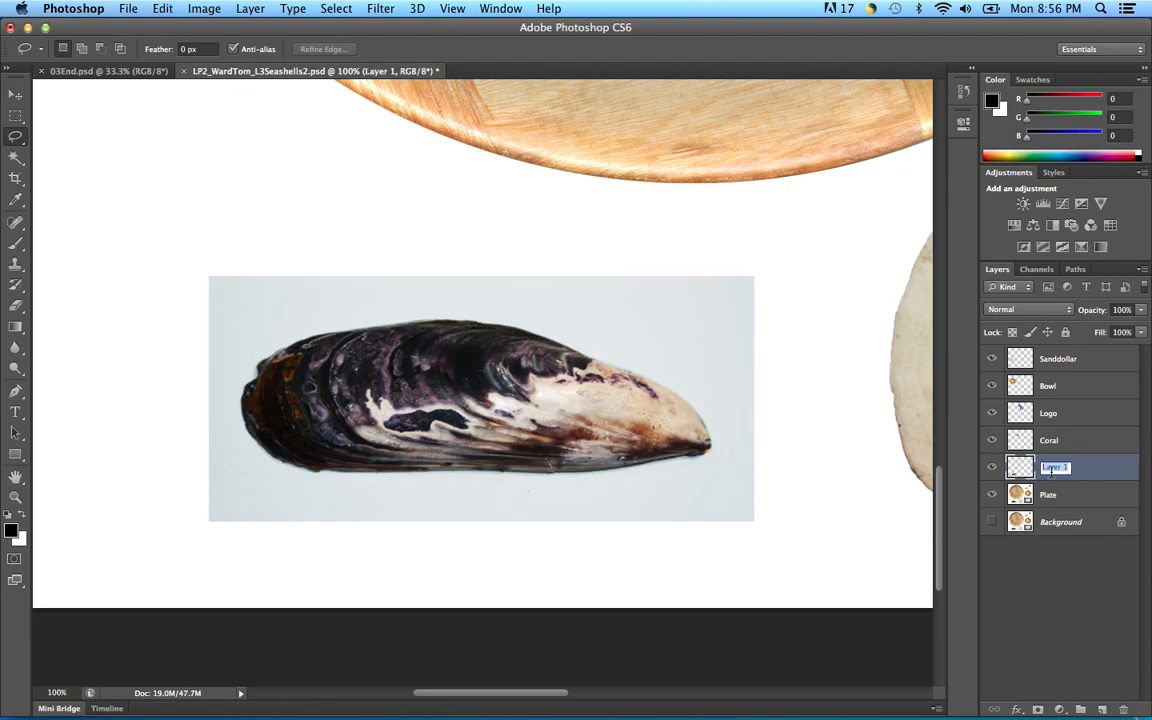
{"action": "type", "text": "Mussel"}
{"action": "key", "text": "Return"}
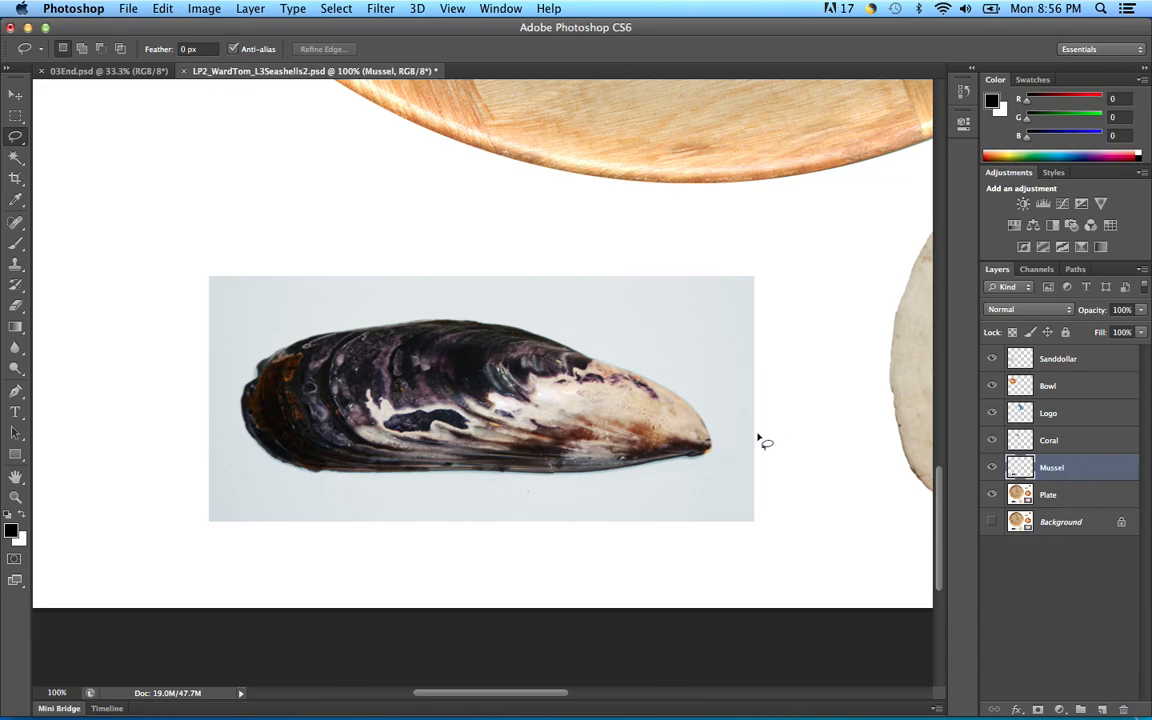
Step: Move the mussel onto the plate's lower part and rotate it about -9.21°
{"action": "key", "text": "super+minus"}
{"action": "key", "text": "super+minus"}
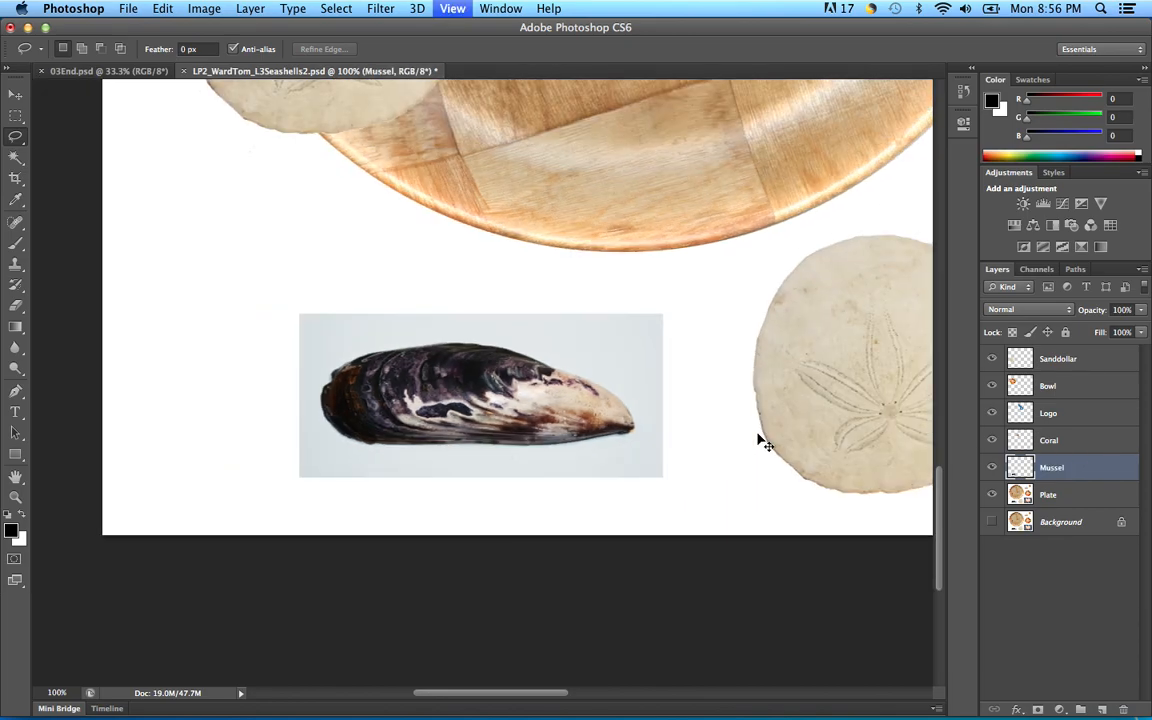
{"action": "key", "text": "super+minus"}
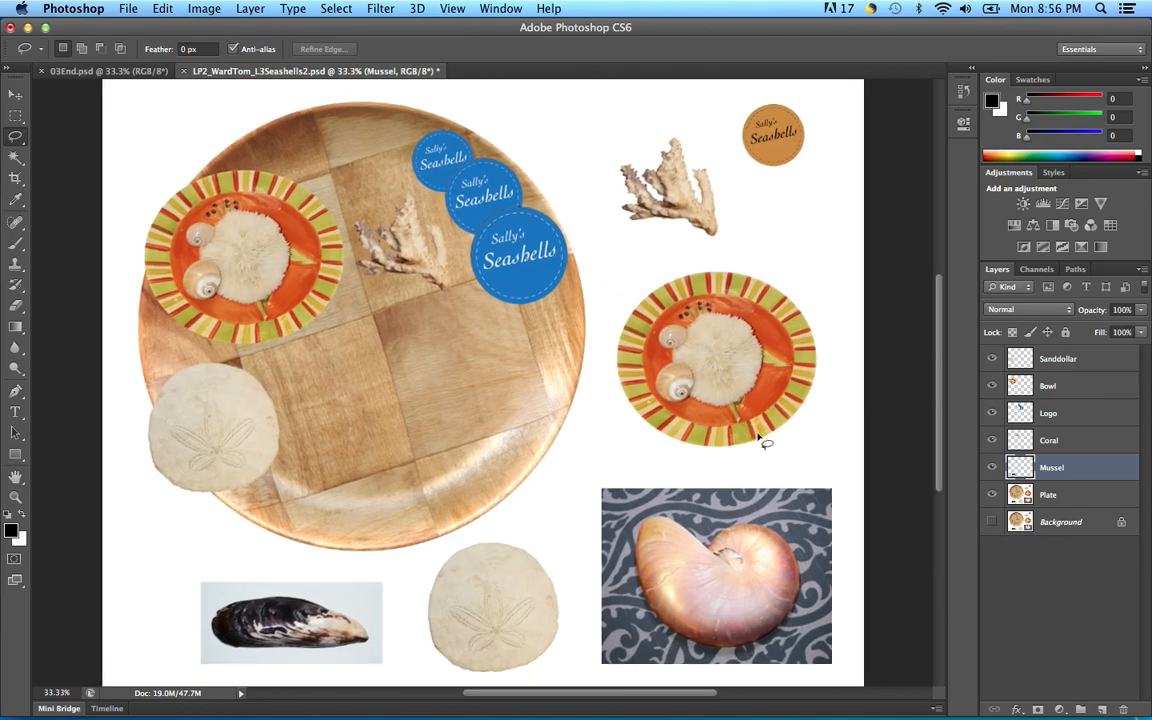
{"action": "key", "text": "v"}
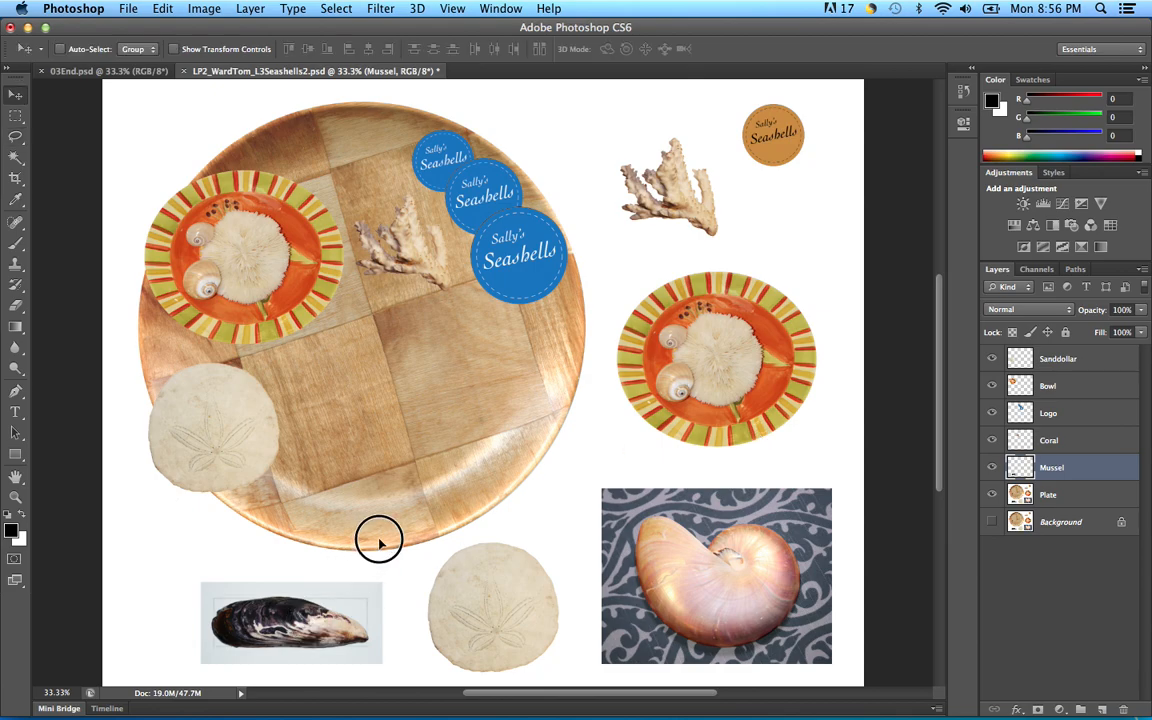
{"action": "left_click_drag", "start_coordinate": [304, 625], "coordinate": [378, 476]}
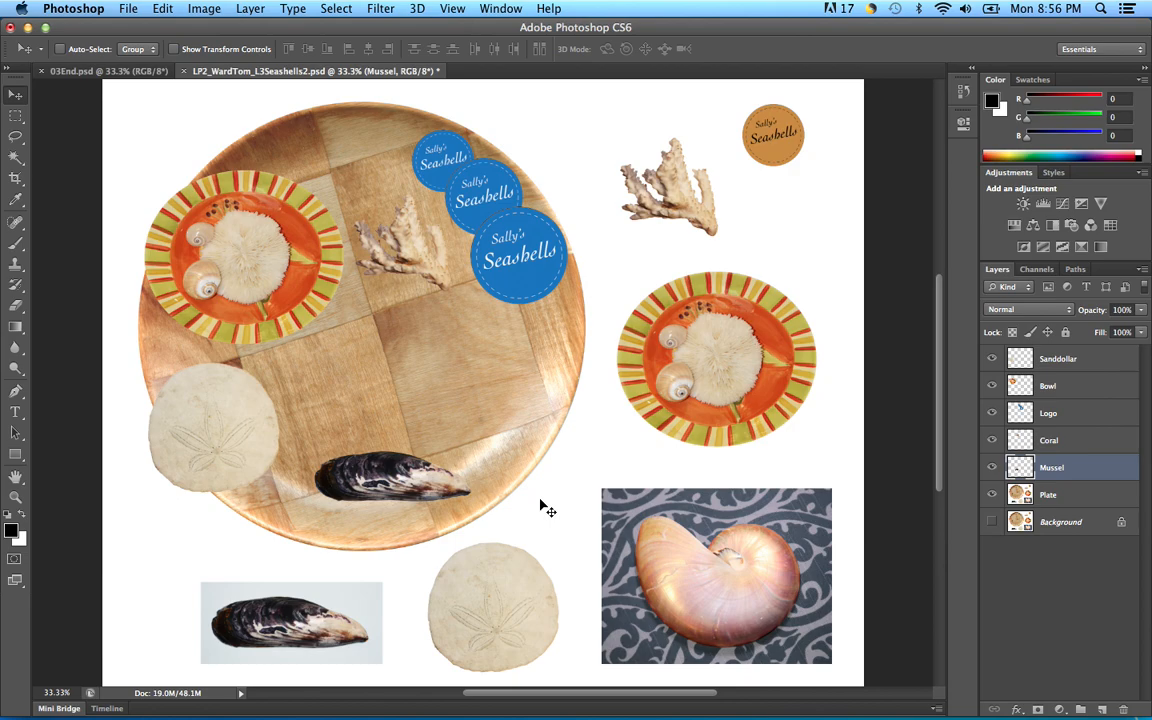
{"action": "key", "text": "super+t"}
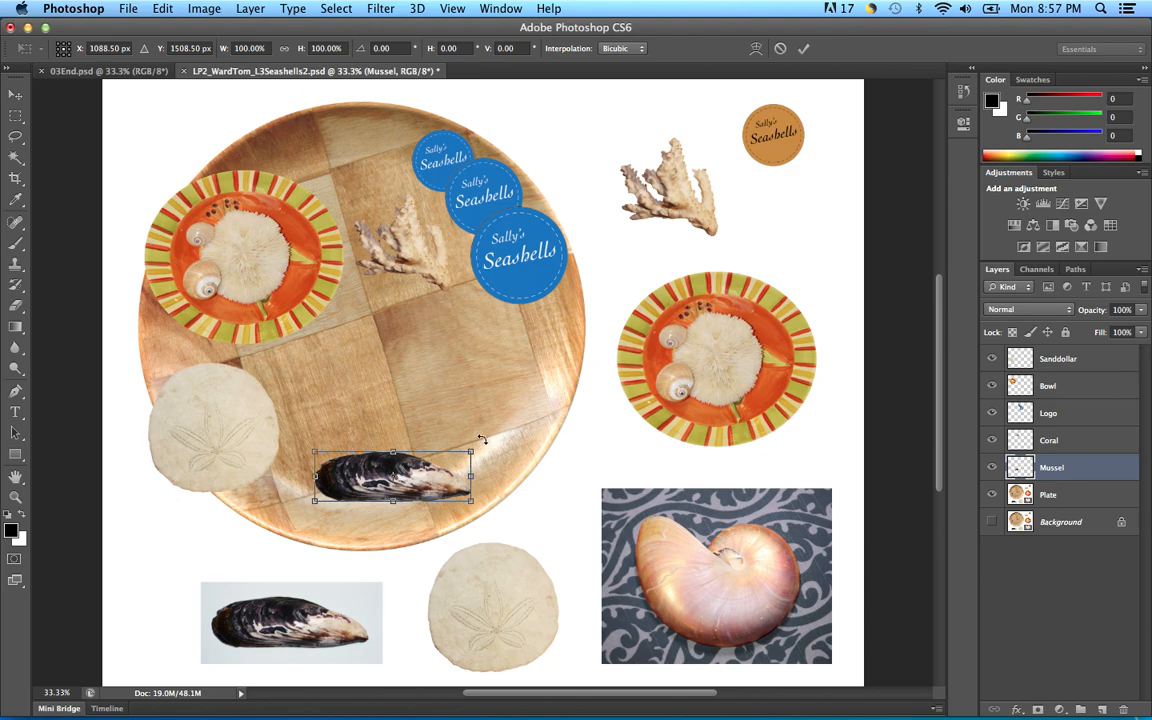
{"action": "left_click_drag", "start_coordinate": [479, 440], "coordinate": [474, 414]}
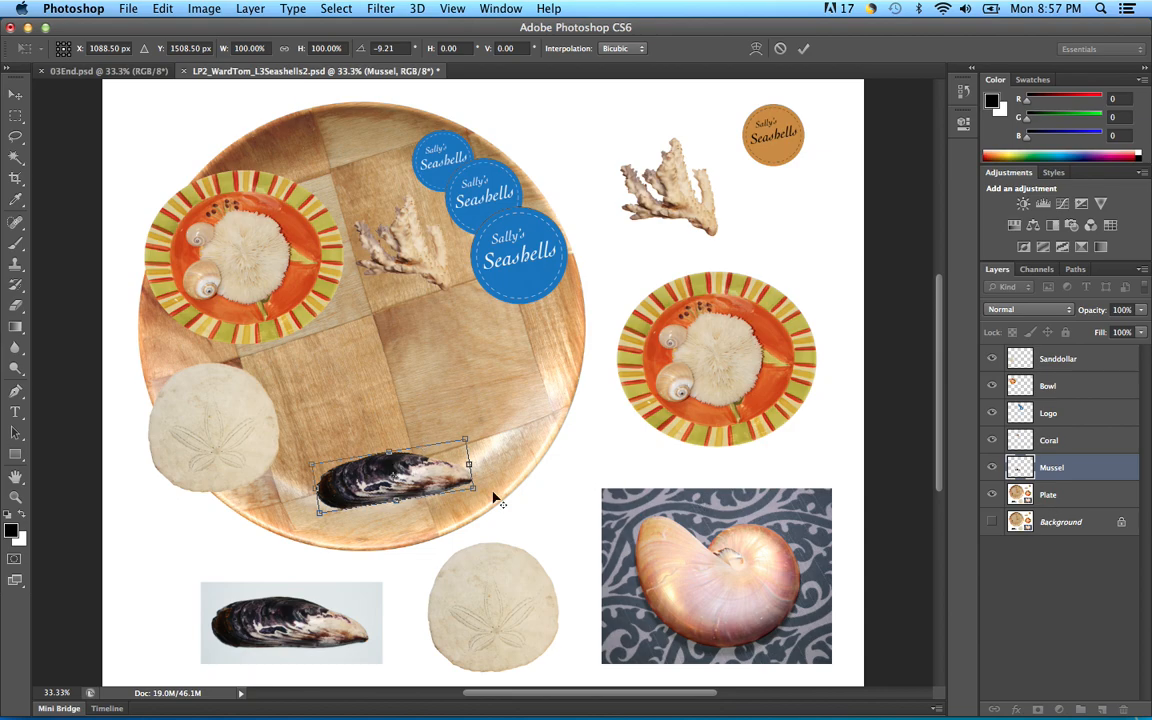
{"action": "left_click", "coordinate": [806, 51]}
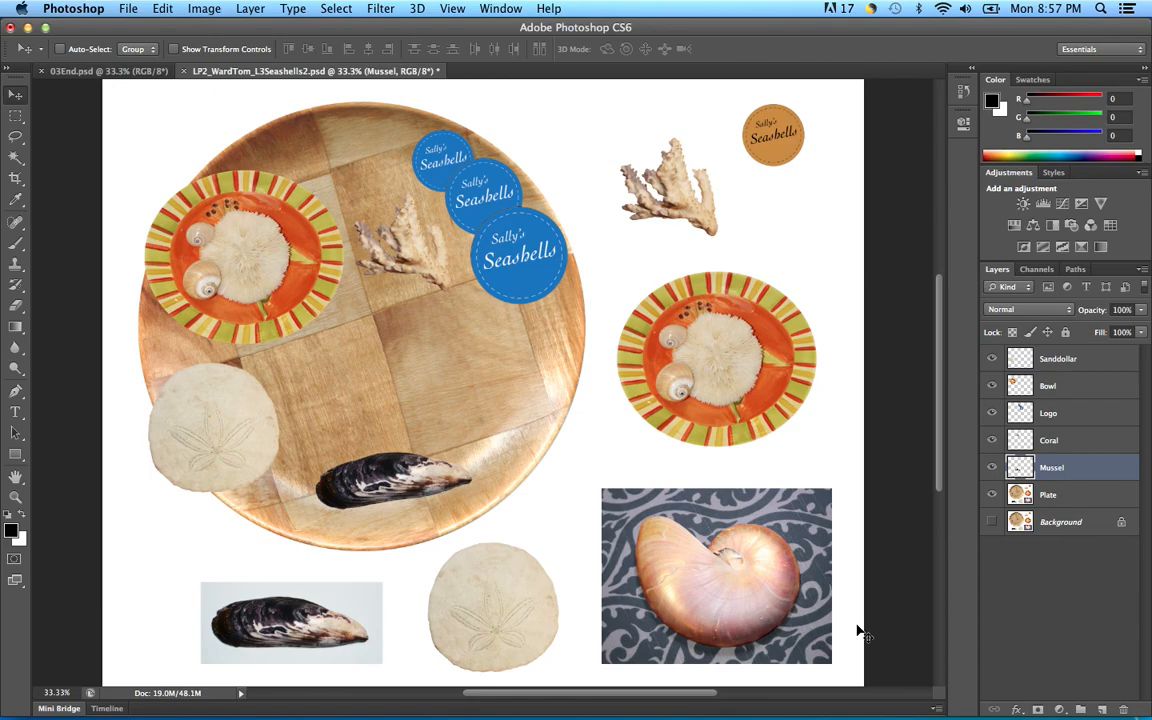
Step: Zoom and pan to the nautilus photo, then select the Magnetic Lasso Tool
{"action": "key", "text": "super+equal"}
{"action": "key", "text": "super+equal"}
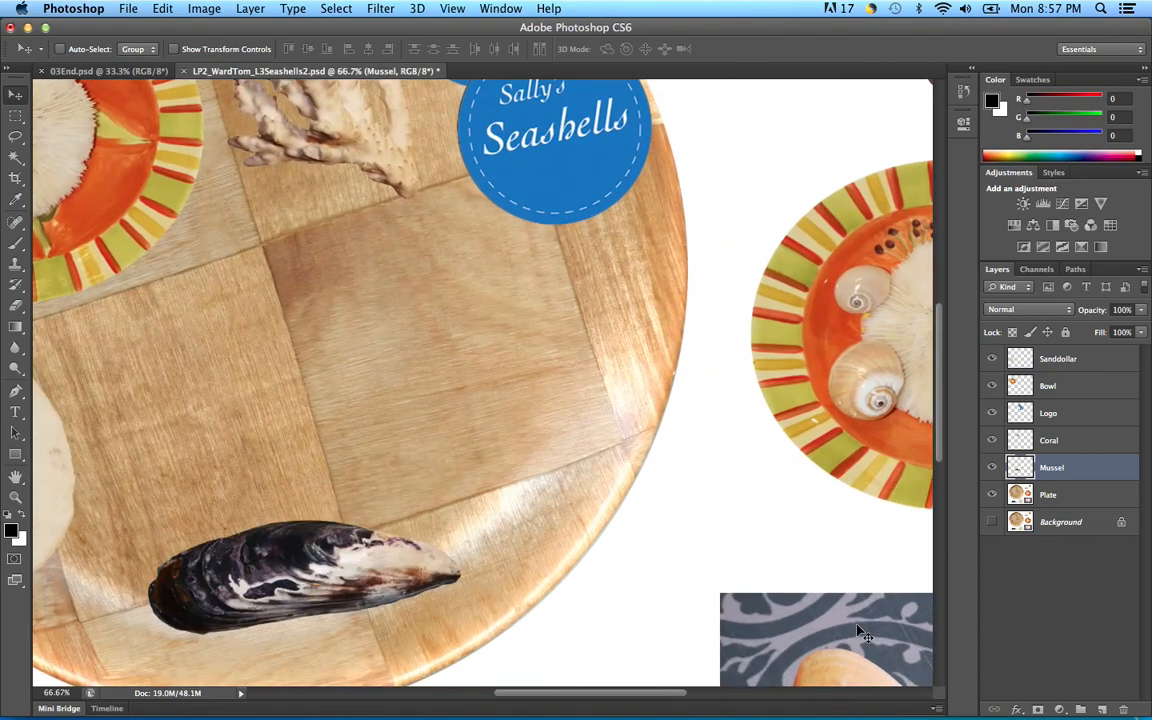
{"action": "left_click_drag", "start_coordinate": [834, 660], "coordinate": [411, 240]}
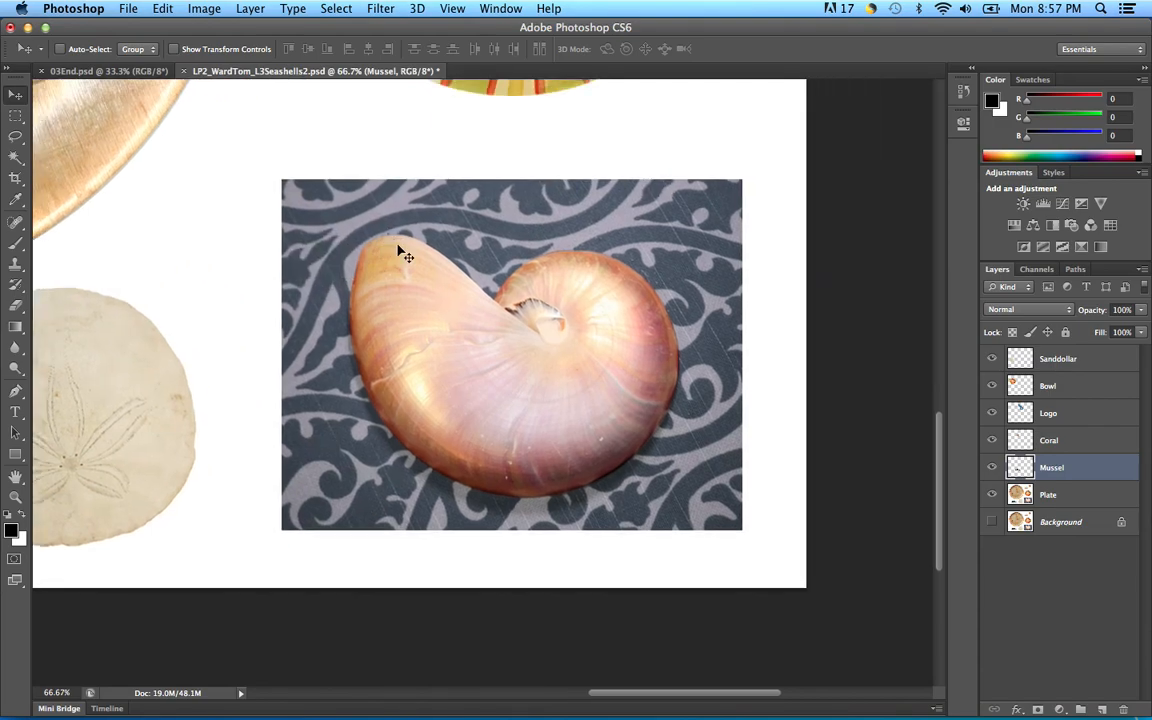
{"action": "key", "text": "super+equal"}
{"action": "key", "text": "super+equal"}
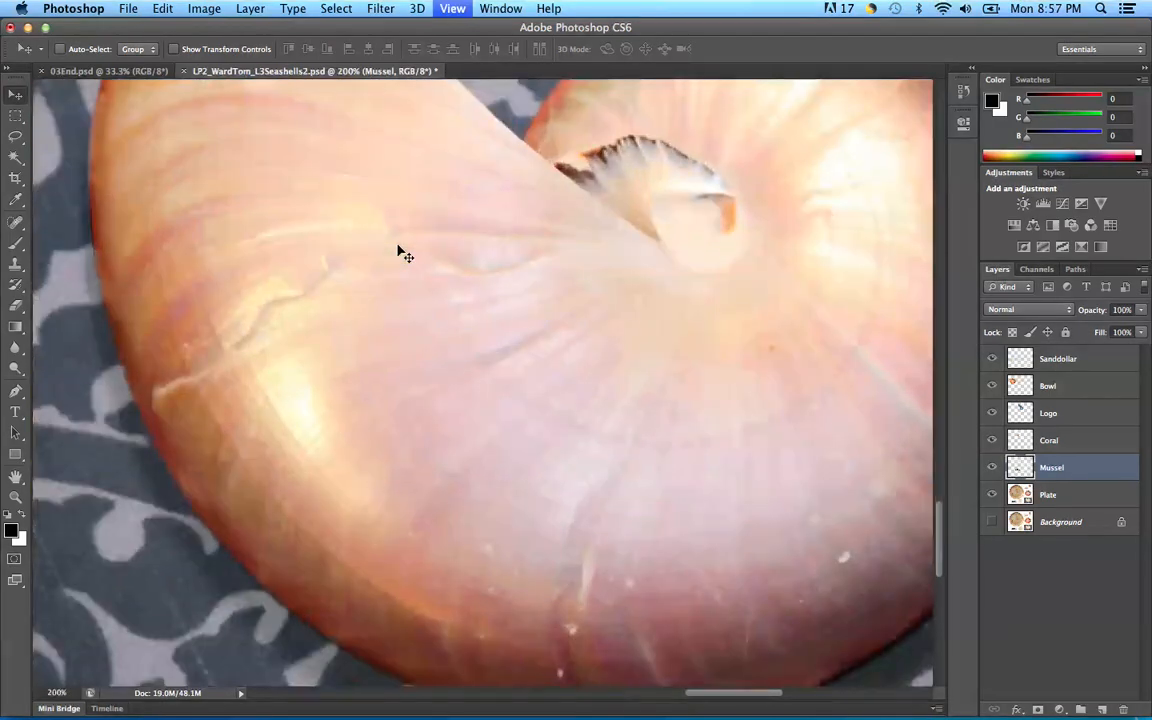
{"action": "key", "text": "super+minus"}
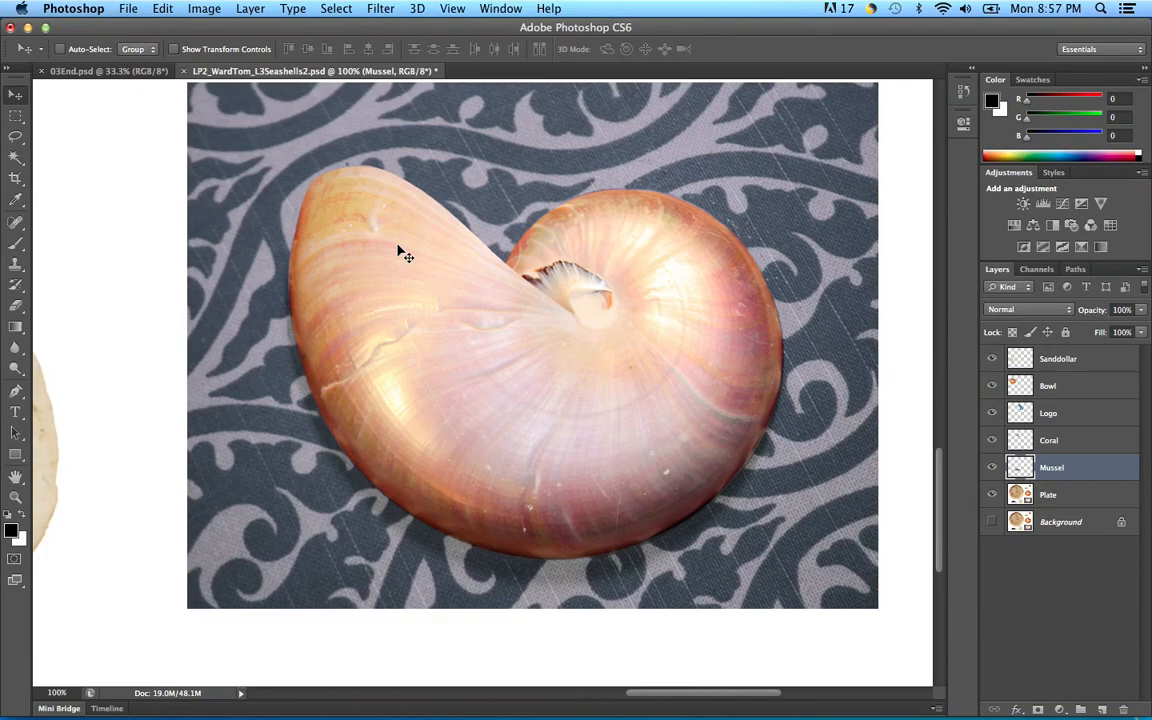
{"action": "left_click", "coordinate": [18, 141]}
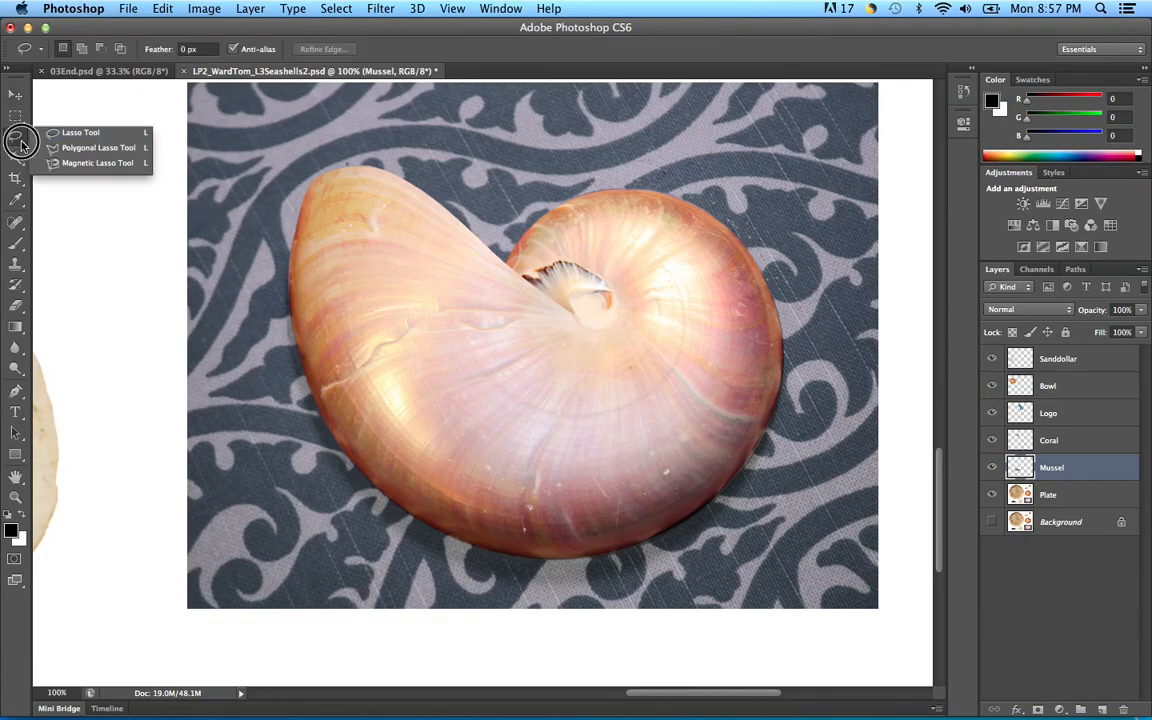
{"action": "left_click", "coordinate": [78, 164]}
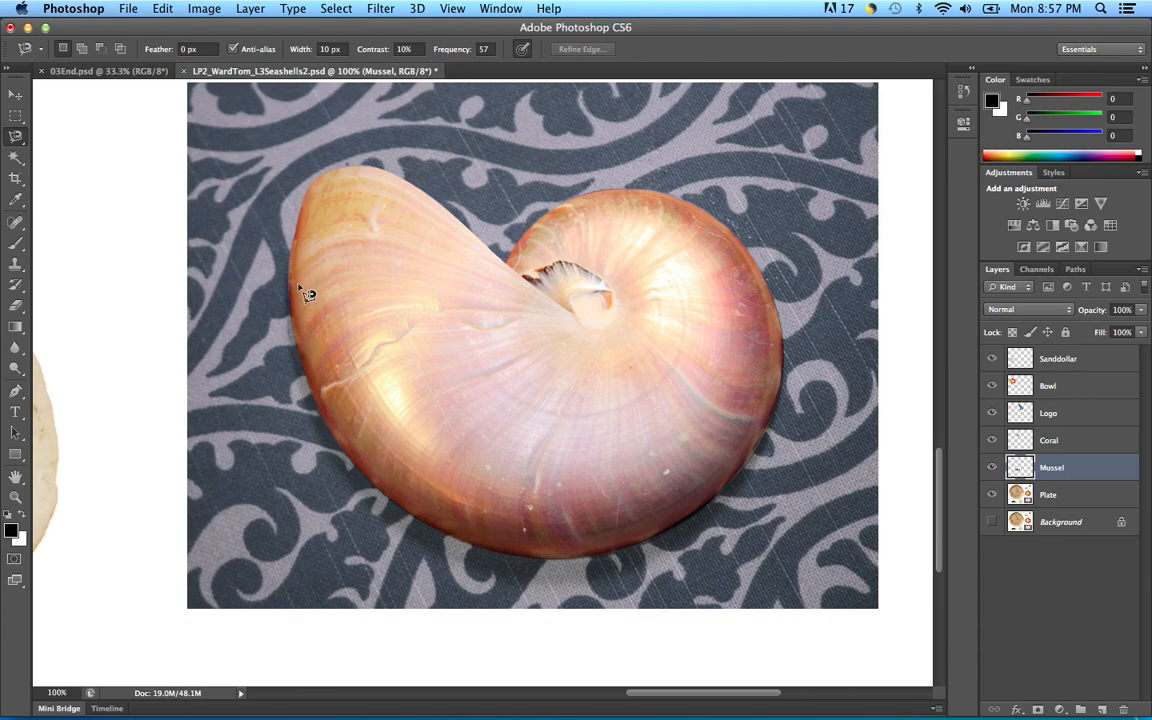
Step: Trace the nautilus shell's edge with the Magnetic Lasso, closing it at the start point
{"action": "left_click", "coordinate": [331, 429]}
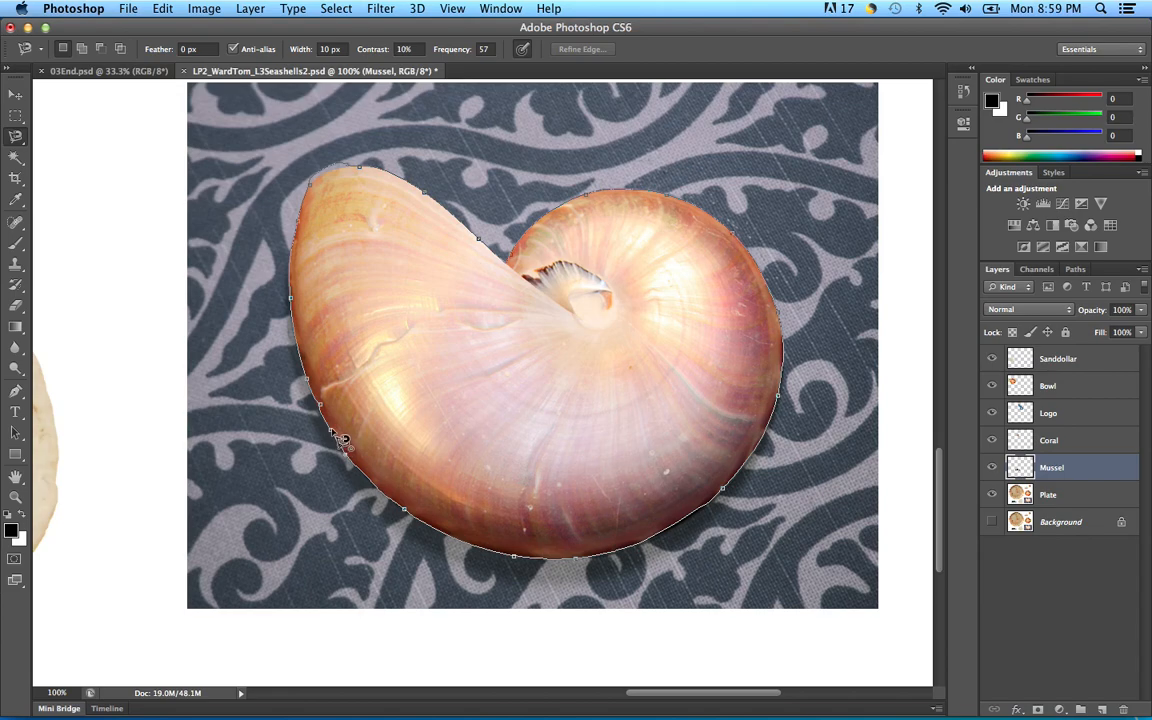
{"action": "left_click", "coordinate": [340, 438]}
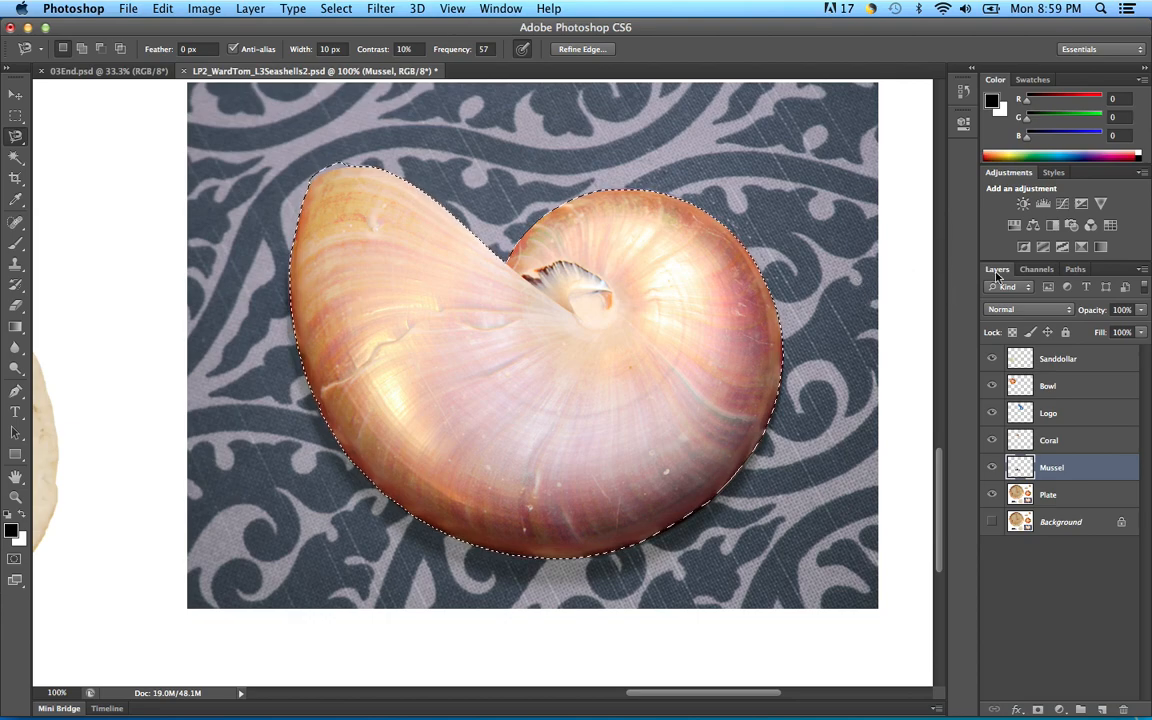
Step: Turn the nautilus selection into a Work Path from the Paths panel, then zoom to 200% on its top edge
{"action": "left_click", "coordinate": [1078, 272]}
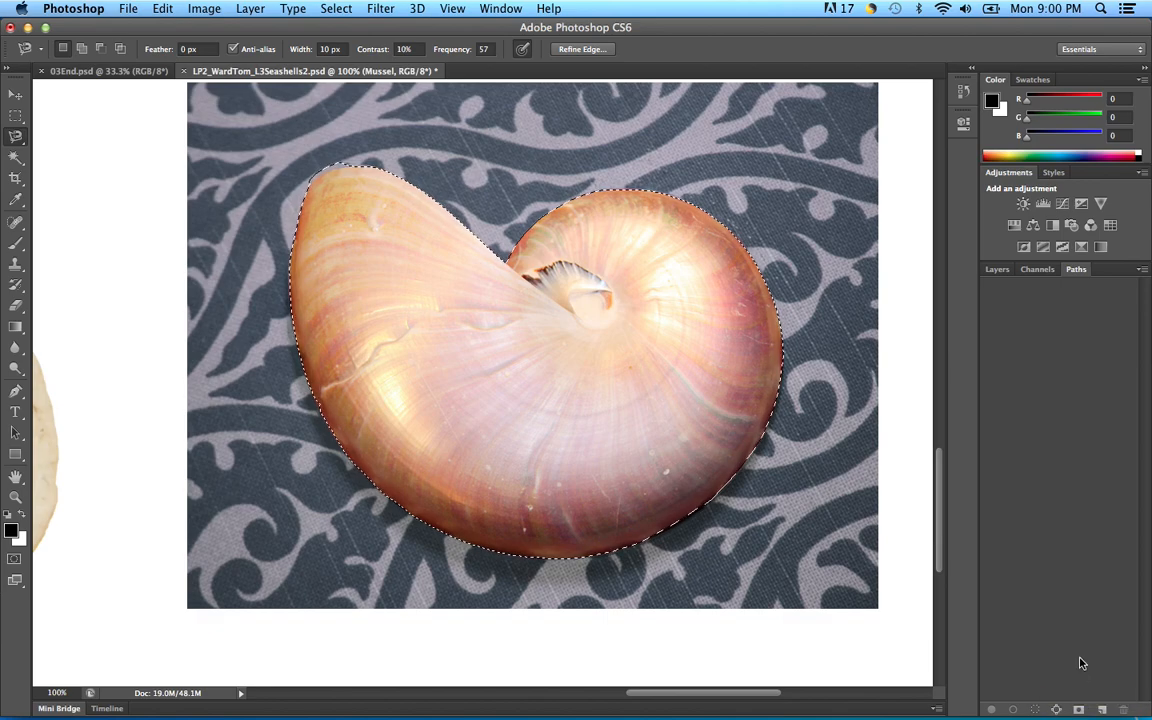
{"action": "left_click", "coordinate": [1057, 711]}
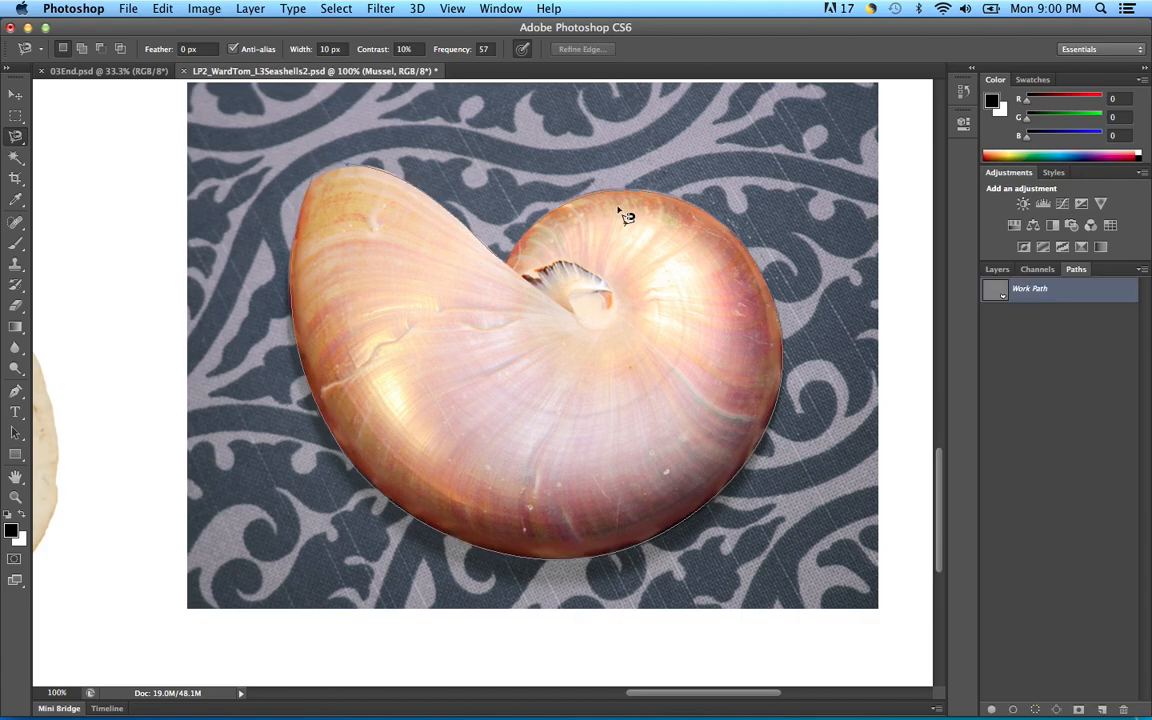
{"action": "key", "text": "super+plus"}
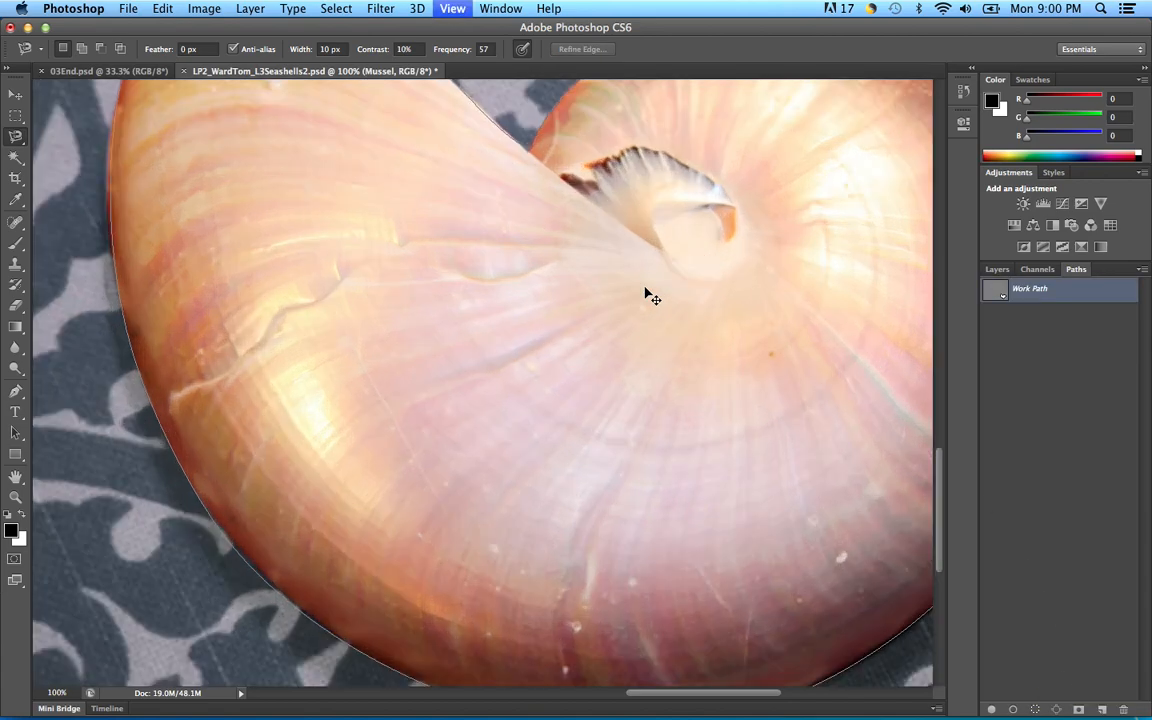
{"action": "left_click_drag", "start_coordinate": [237, 121], "coordinate": [418, 483]}
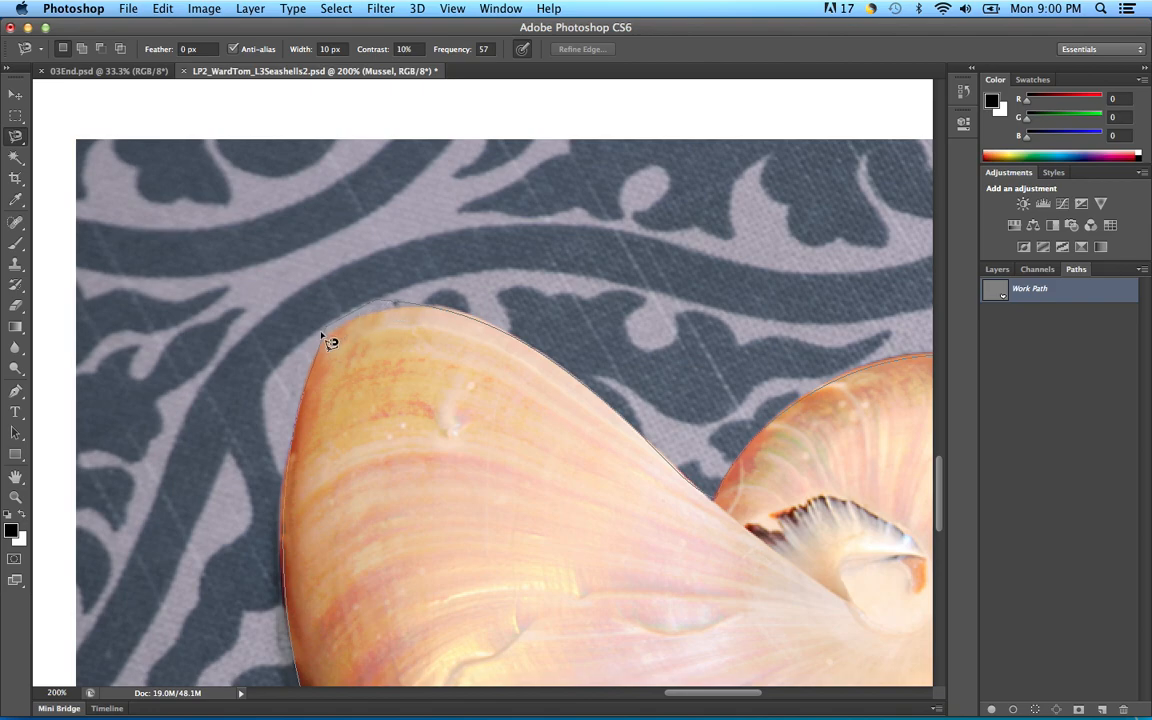
Step: With the Direct Selection Tool, move the top anchor onto the shell's tip and refit the top-left curve
{"action": "left_click", "coordinate": [16, 432]}
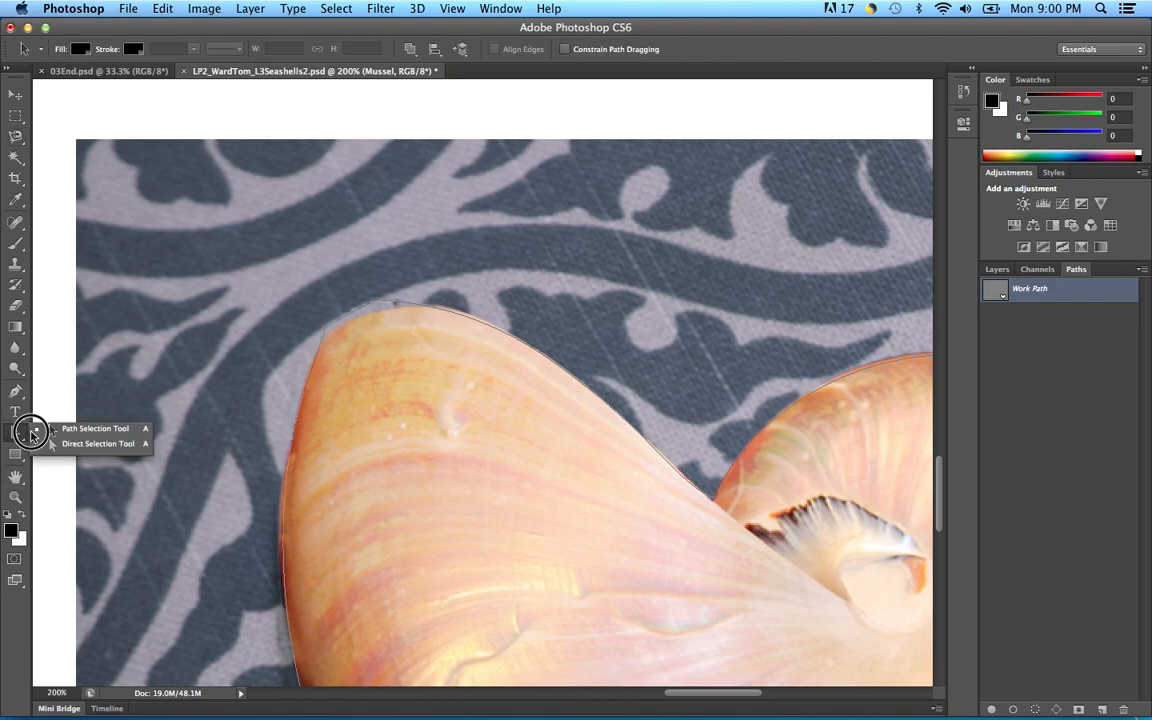
{"action": "left_click", "coordinate": [78, 443]}
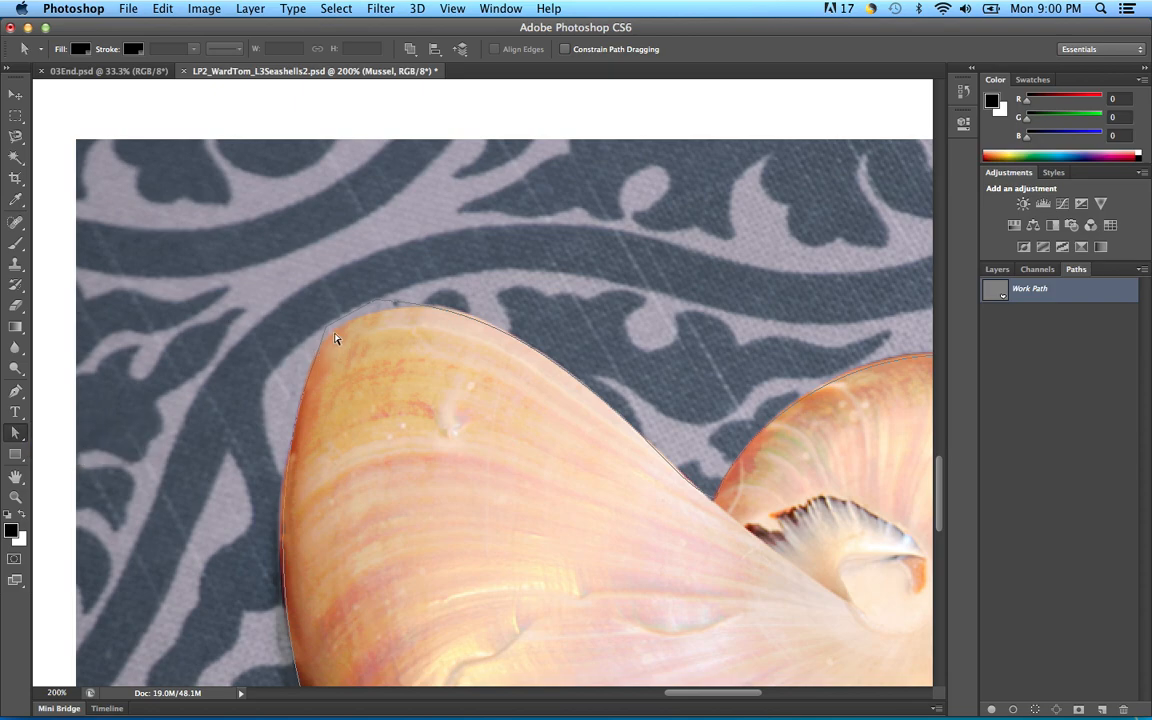
{"action": "left_click", "coordinate": [323, 330]}
{"action": "left_click_drag", "start_coordinate": [378, 305], "coordinate": [418, 309]}
{"action": "left_click_drag", "start_coordinate": [326, 330], "coordinate": [330, 333]}
{"action": "left_click_drag", "start_coordinate": [348, 325], "coordinate": [398, 308]}
{"action": "left_click_drag", "start_coordinate": [327, 343], "coordinate": [319, 345]}
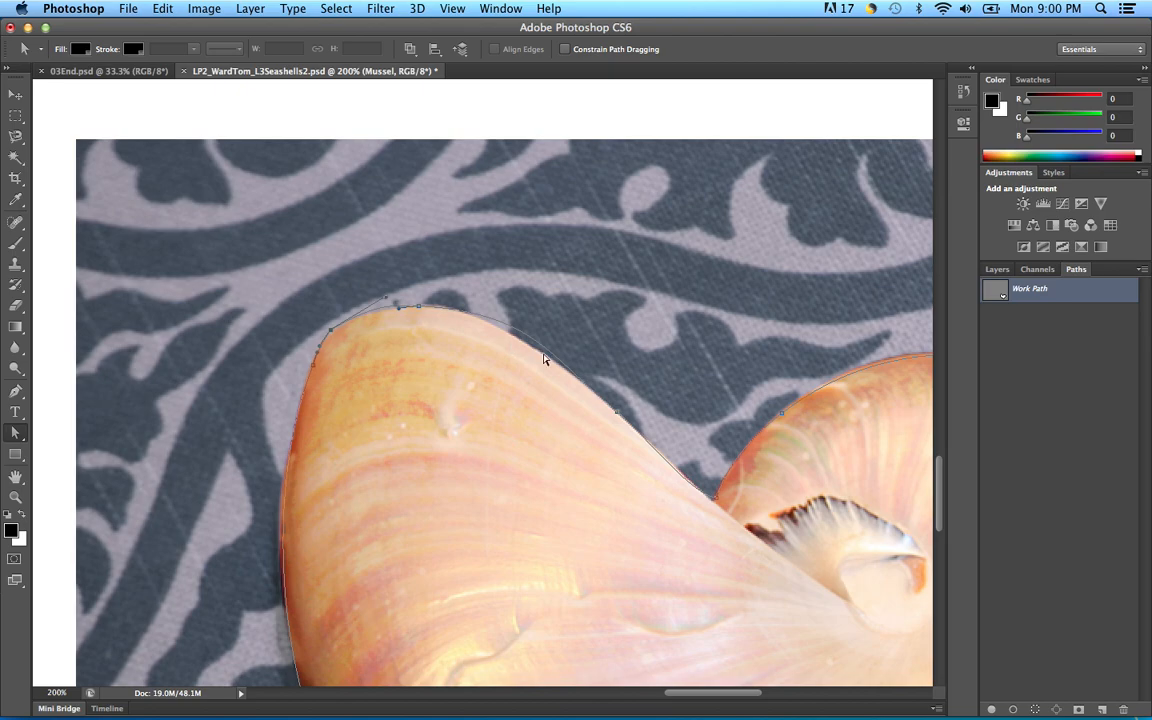
Step: Tighten the path curves around the shell's tip, inner notch and left edge
{"action": "left_click", "coordinate": [617, 414]}
{"action": "left_click_drag", "start_coordinate": [535, 314], "coordinate": [508, 318]}
{"action": "left_click_drag", "start_coordinate": [716, 502], "coordinate": [689, 487]}
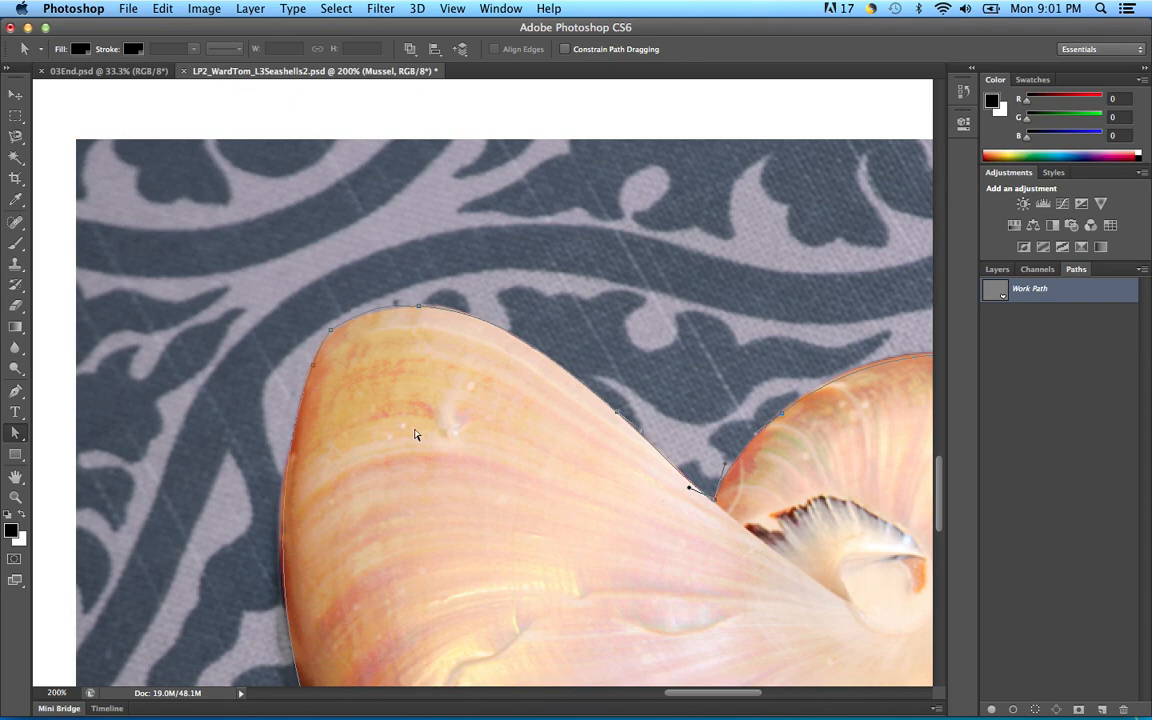
{"action": "key", "text": "space"}
{"action": "left_click_drag", "start_coordinate": [439, 494], "coordinate": [466, 323]}
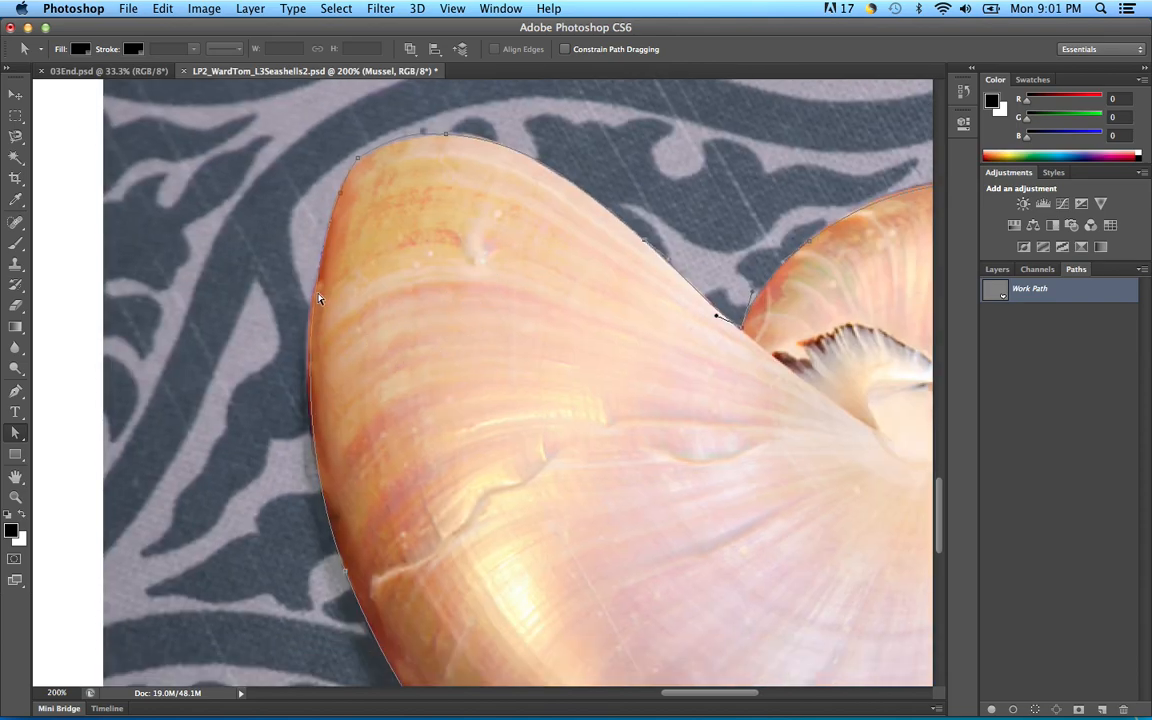
{"action": "left_click", "coordinate": [343, 568]}
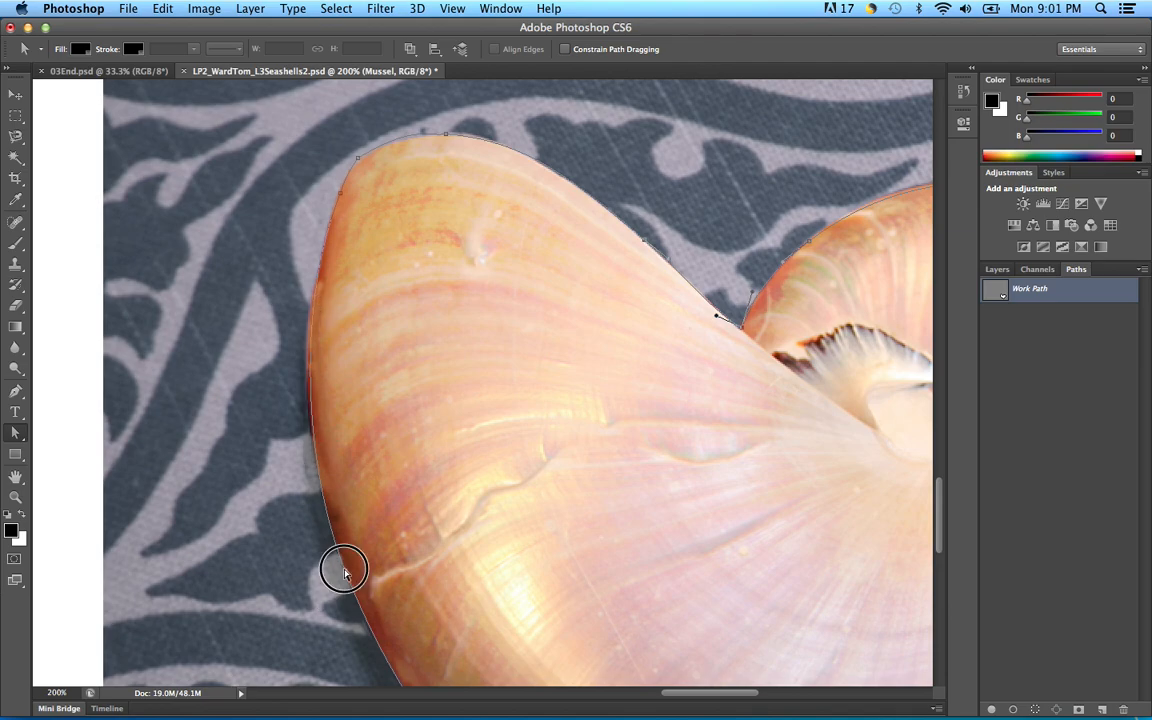
{"action": "left_click_drag", "start_coordinate": [296, 306], "coordinate": [289, 301]}
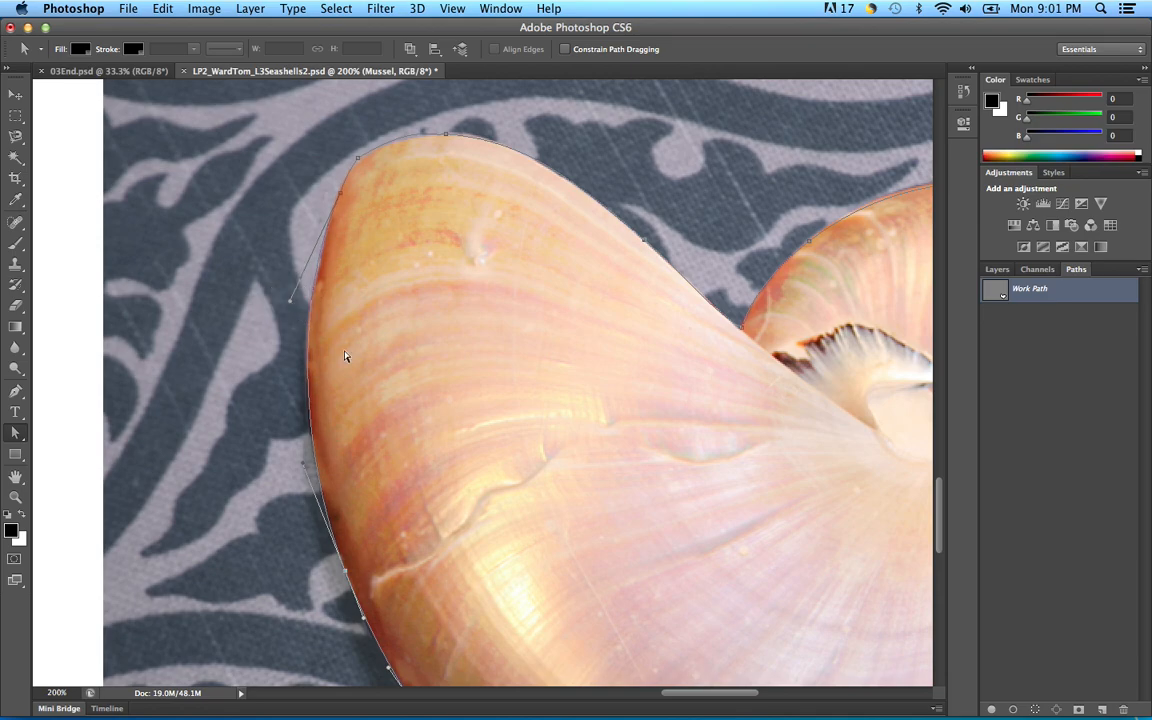
Step: Adjust the anchor and curve along the shell's lower-left edge, then zoom back out
{"action": "left_click_drag", "start_coordinate": [426, 476], "coordinate": [431, 292]}
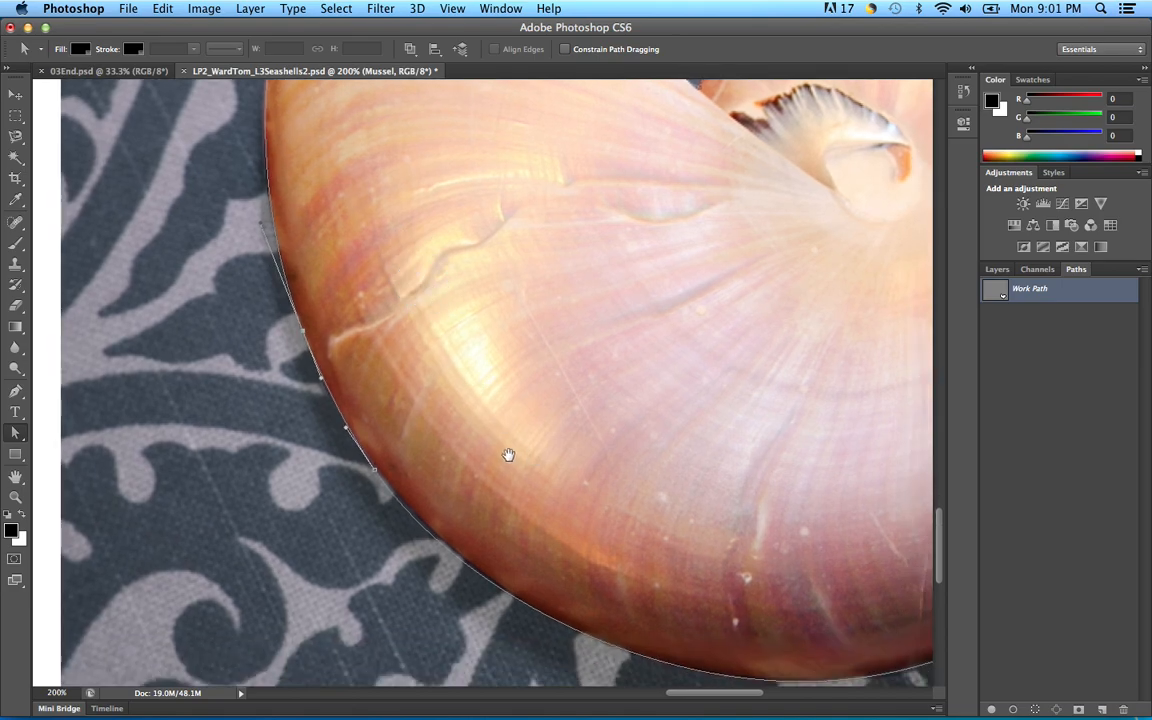
{"action": "left_click", "coordinate": [374, 469]}
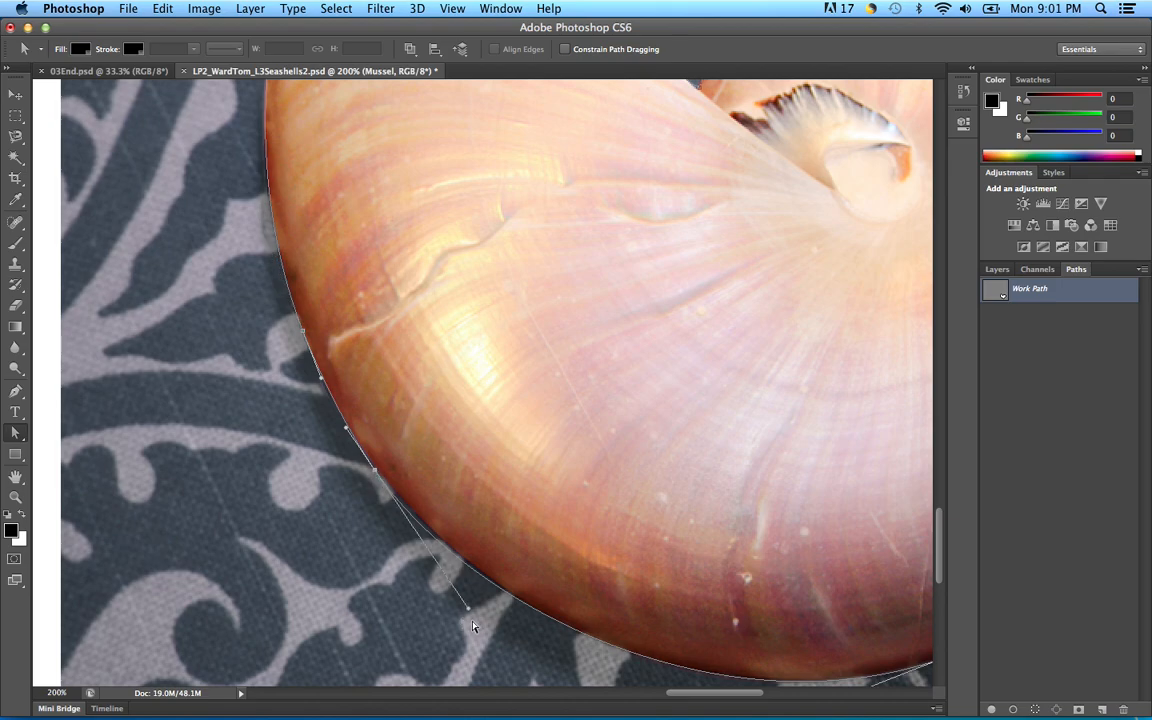
{"action": "left_click_drag", "start_coordinate": [469, 613], "coordinate": [460, 599]}
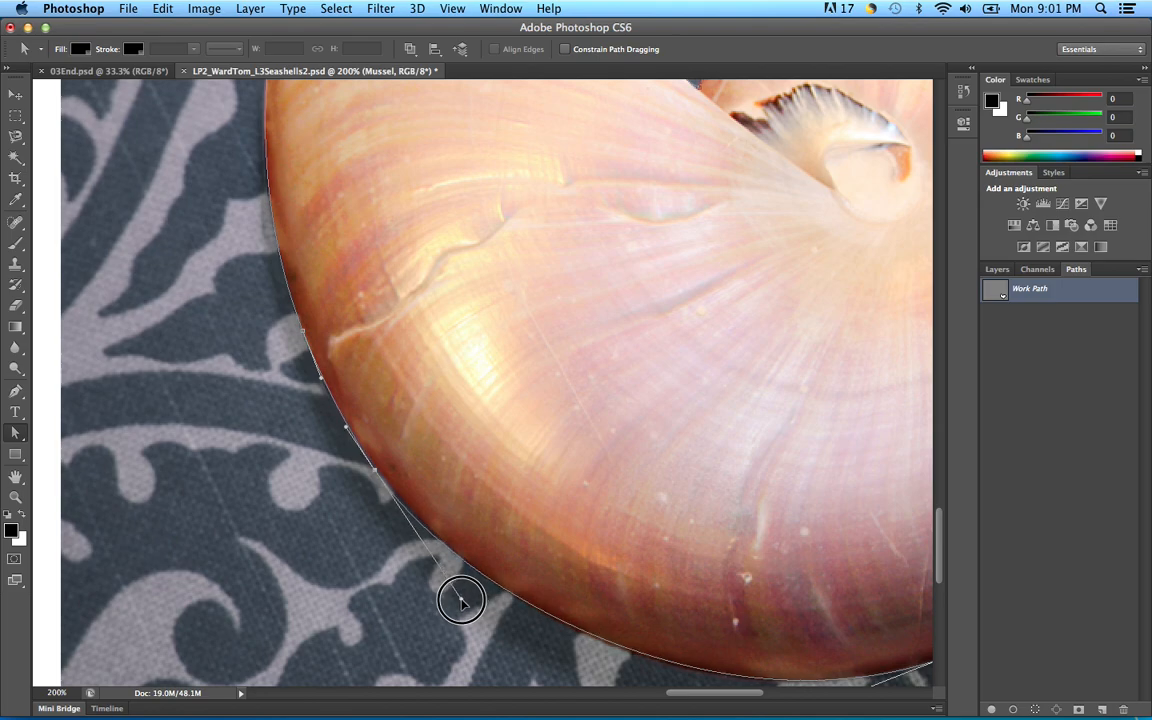
{"action": "left_click", "coordinate": [376, 473]}
{"action": "left_click_drag", "start_coordinate": [376, 474], "coordinate": [380, 476]}
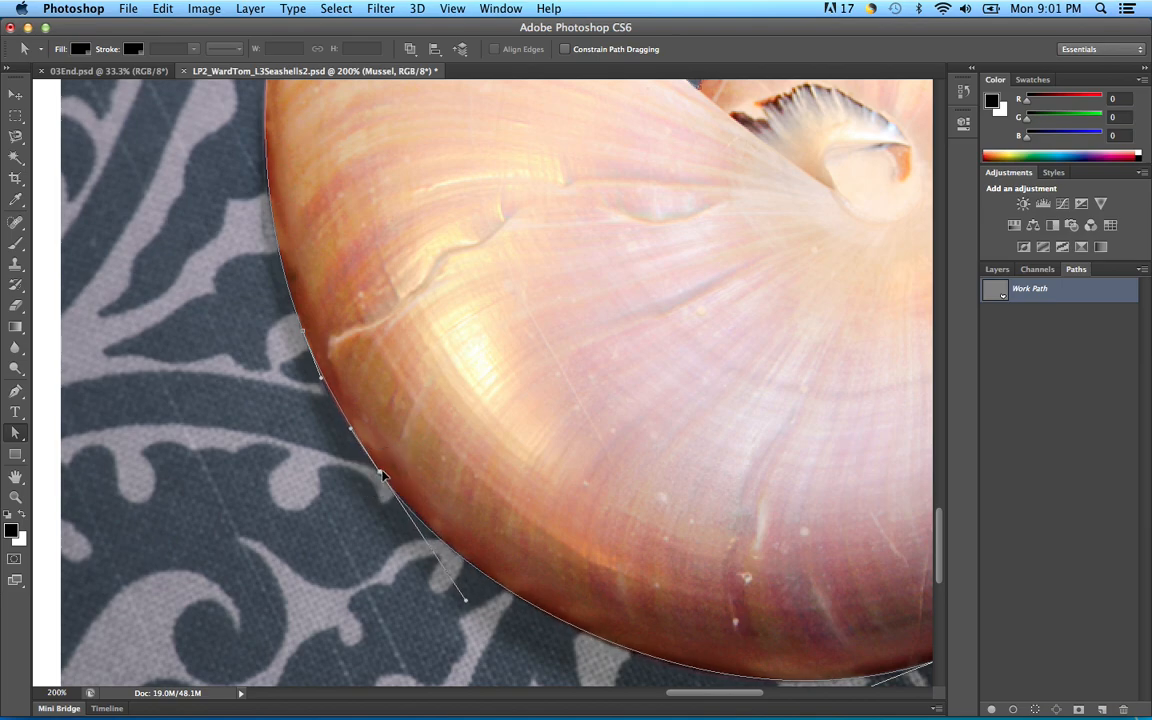
{"action": "key", "text": "super+minus"}
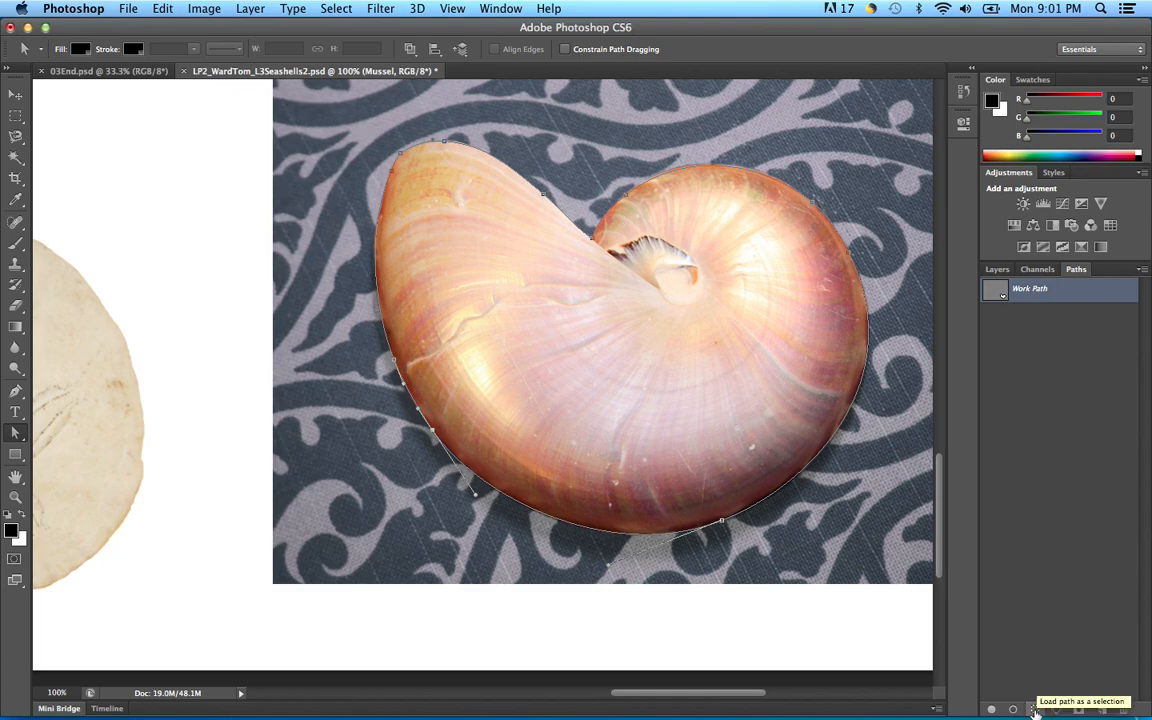
Step: Load the edited path as a selection and copy the shell from Plate onto a new layer with Cmd+J
{"action": "left_click", "coordinate": [1036, 710]}
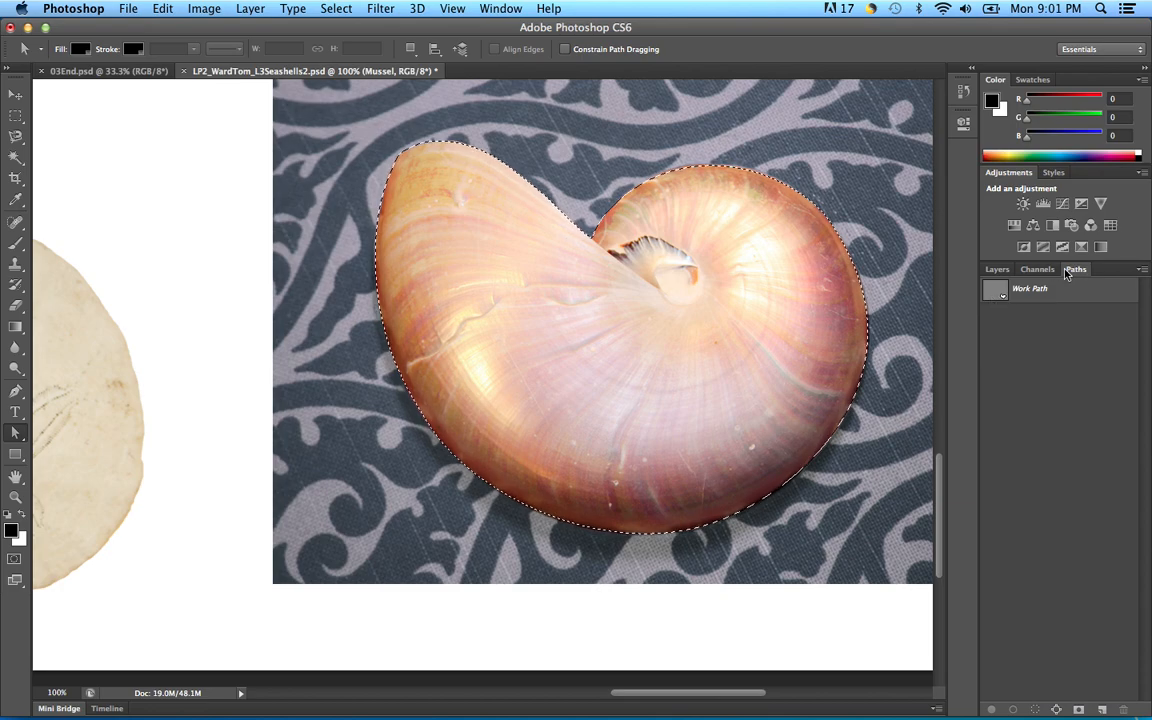
{"action": "left_click", "coordinate": [998, 272]}
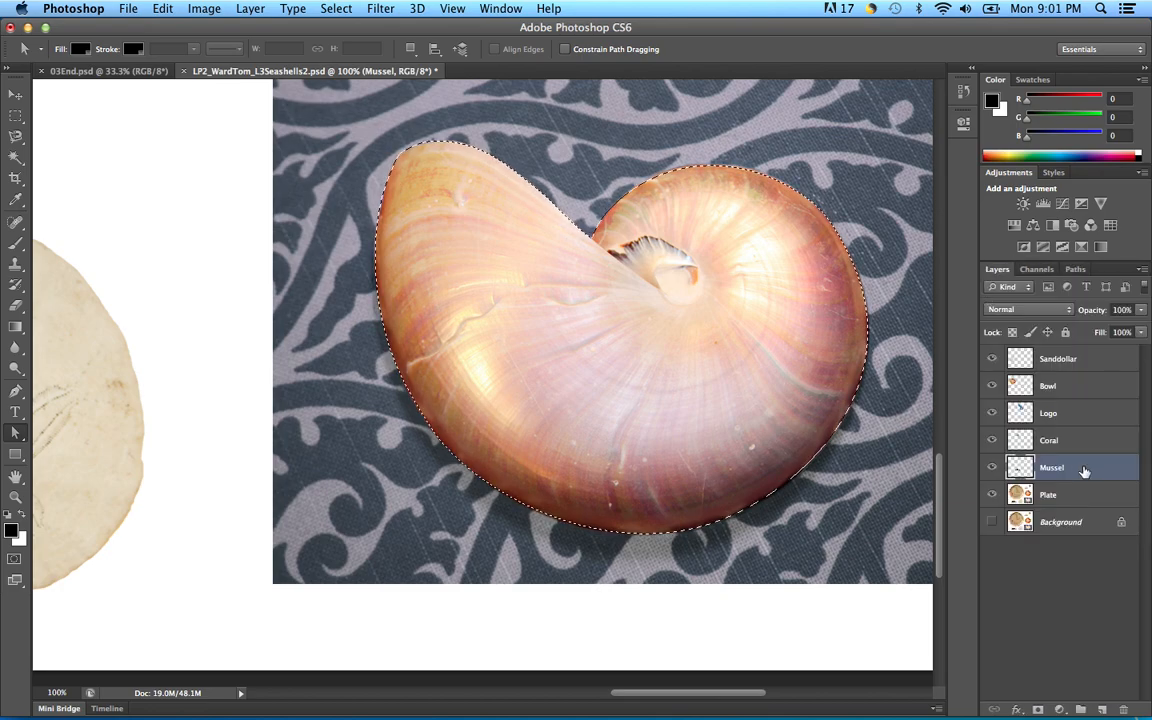
{"action": "left_click", "coordinate": [1090, 496]}
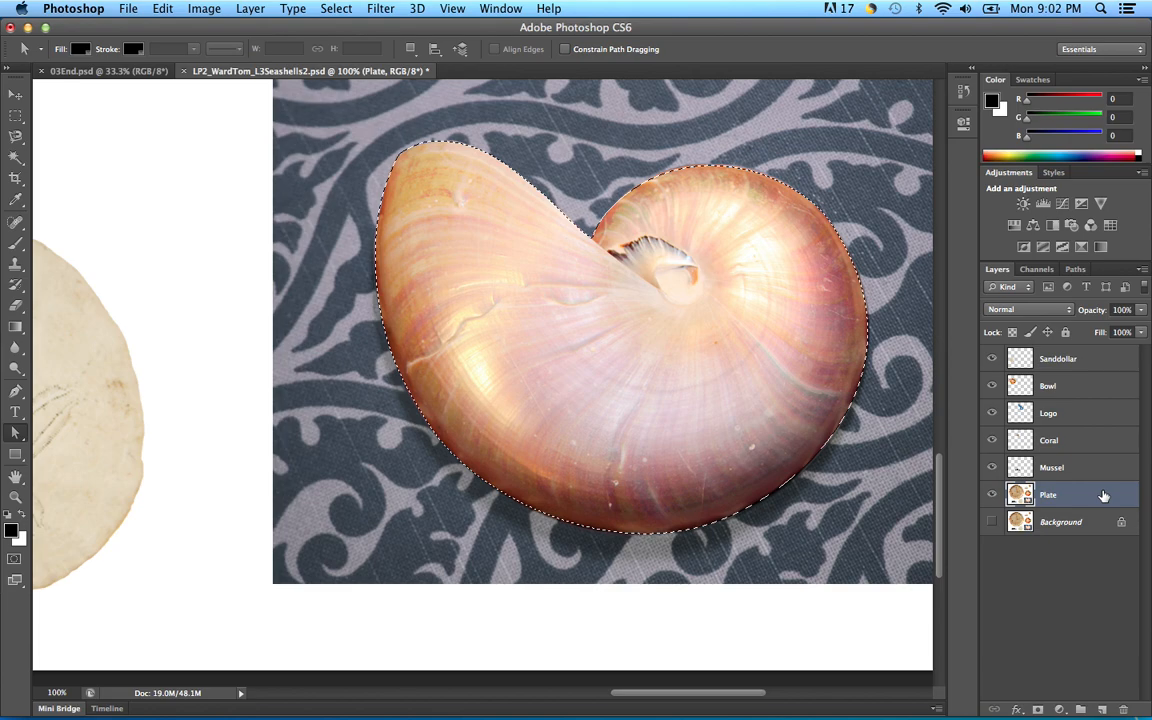
{"action": "key", "text": "super+j"}
Step: Rename the new layer to 'Nautilus'
{"action": "double_click", "coordinate": [1052, 495]}
{"action": "type", "text": "Nauti"}
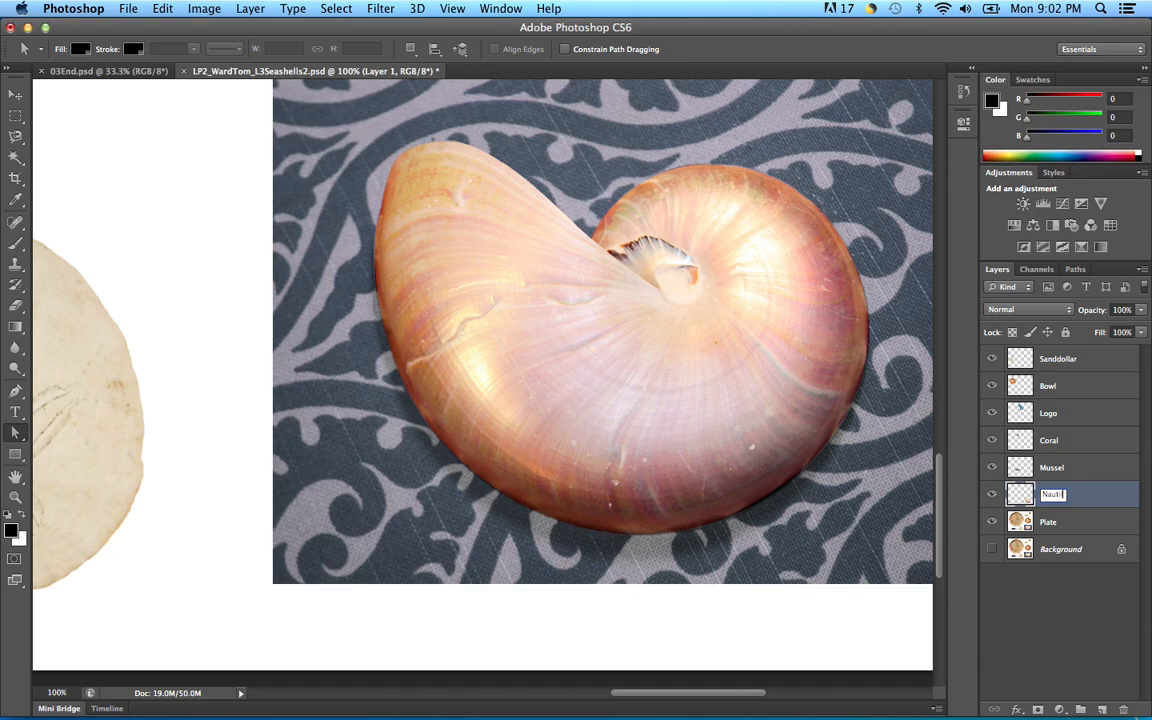
{"action": "type", "text": "lu"}
{"action": "type", "text": "s"}
{"action": "left_click", "coordinate": [1100, 495]}
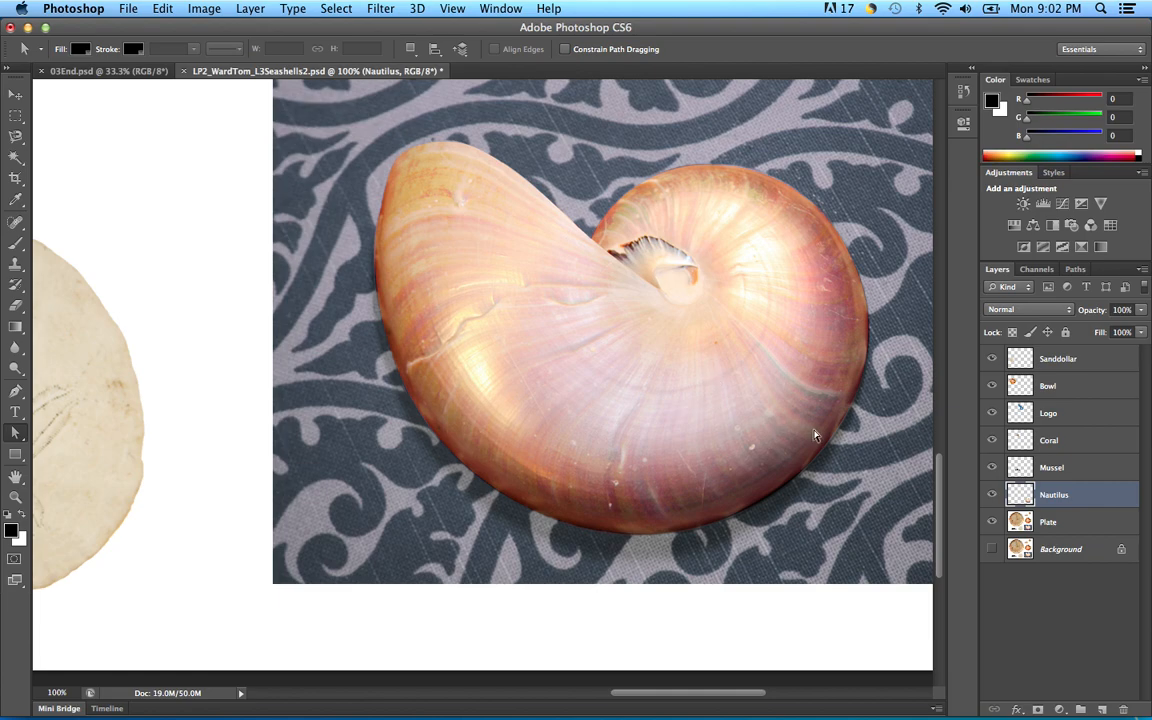
{"action": "key", "text": "super+minus"}
Step: Drag the Nautilus layer with the Move tool onto the wooden bowl, above the mussel
{"action": "key", "text": "super+minus"}
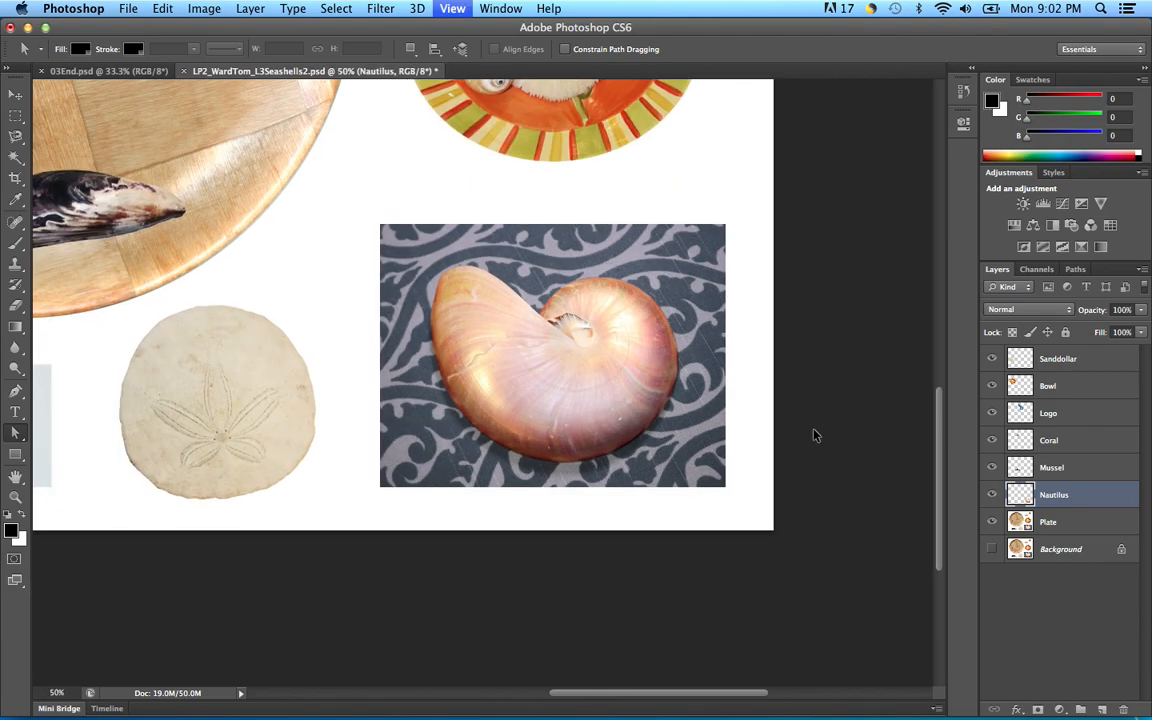
{"action": "key", "text": "super+minus"}
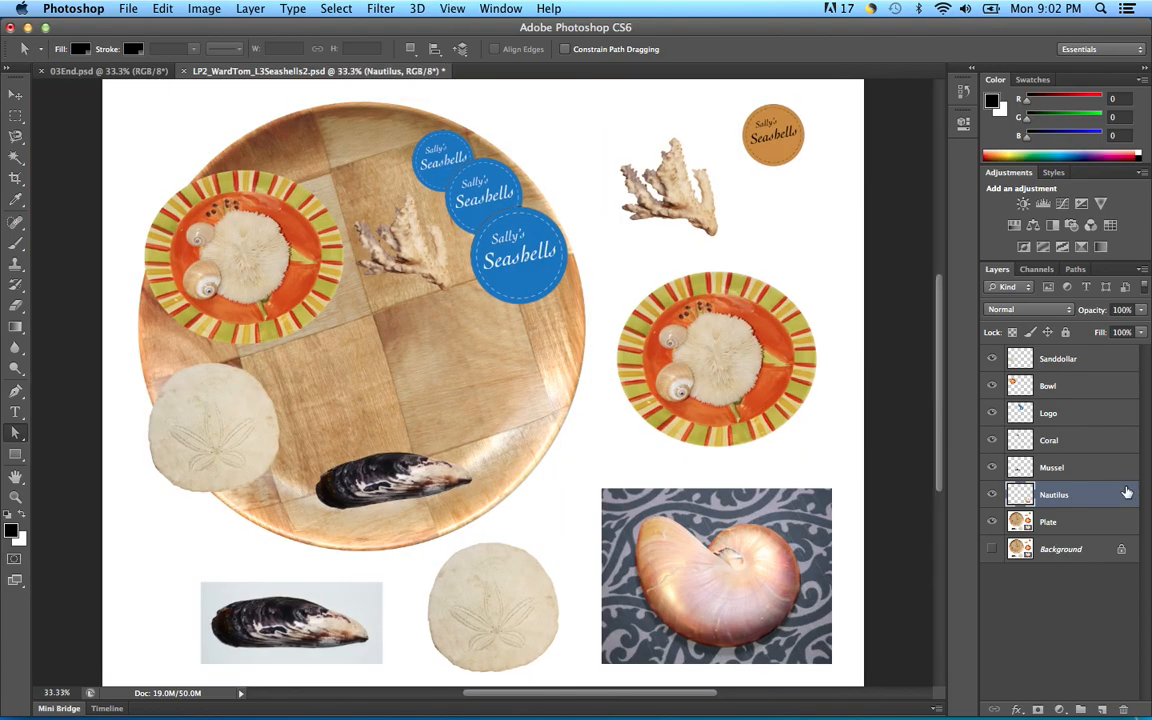
{"action": "key", "text": "v"}
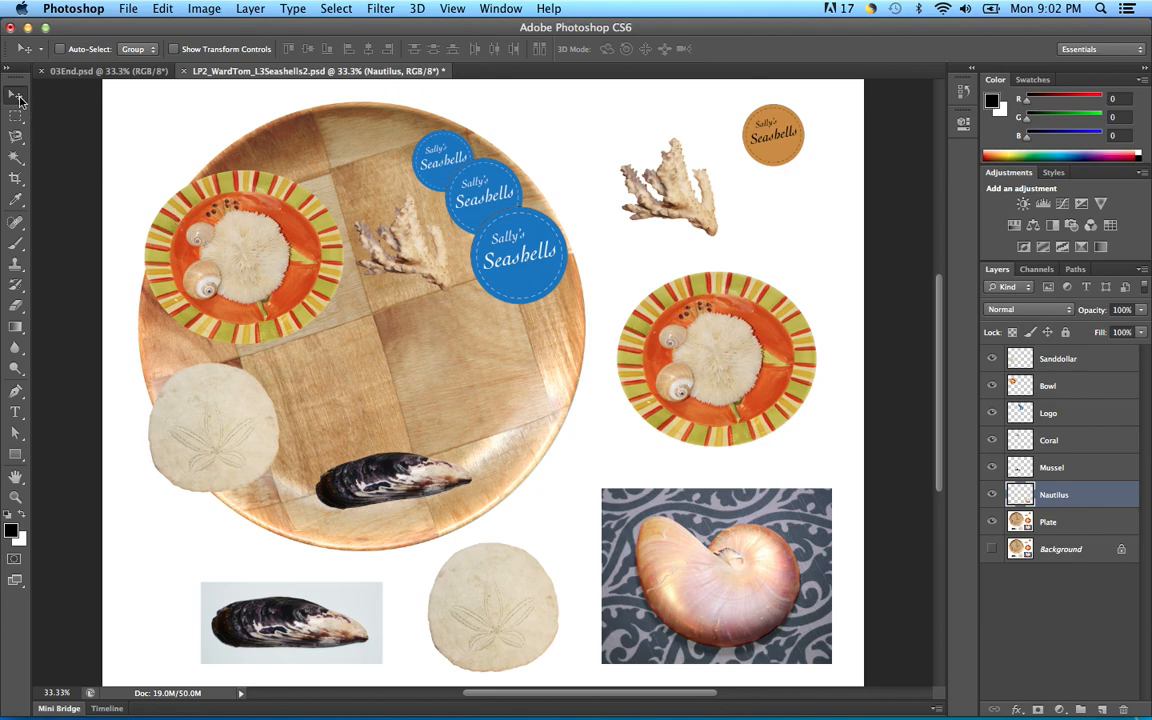
{"action": "left_click_drag", "start_coordinate": [694, 604], "coordinate": [458, 395]}
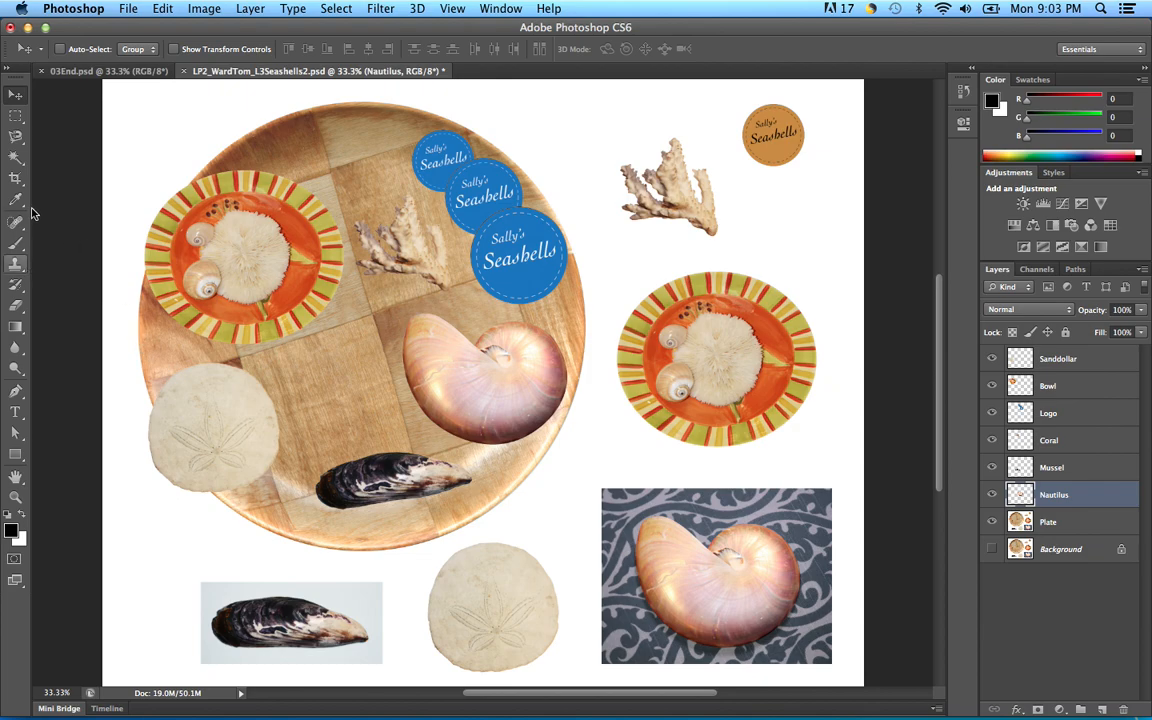
Step: Crop the canvas unconstrained, pulling the right and bottom edges in around the plate
{"action": "left_click", "coordinate": [17, 178]}
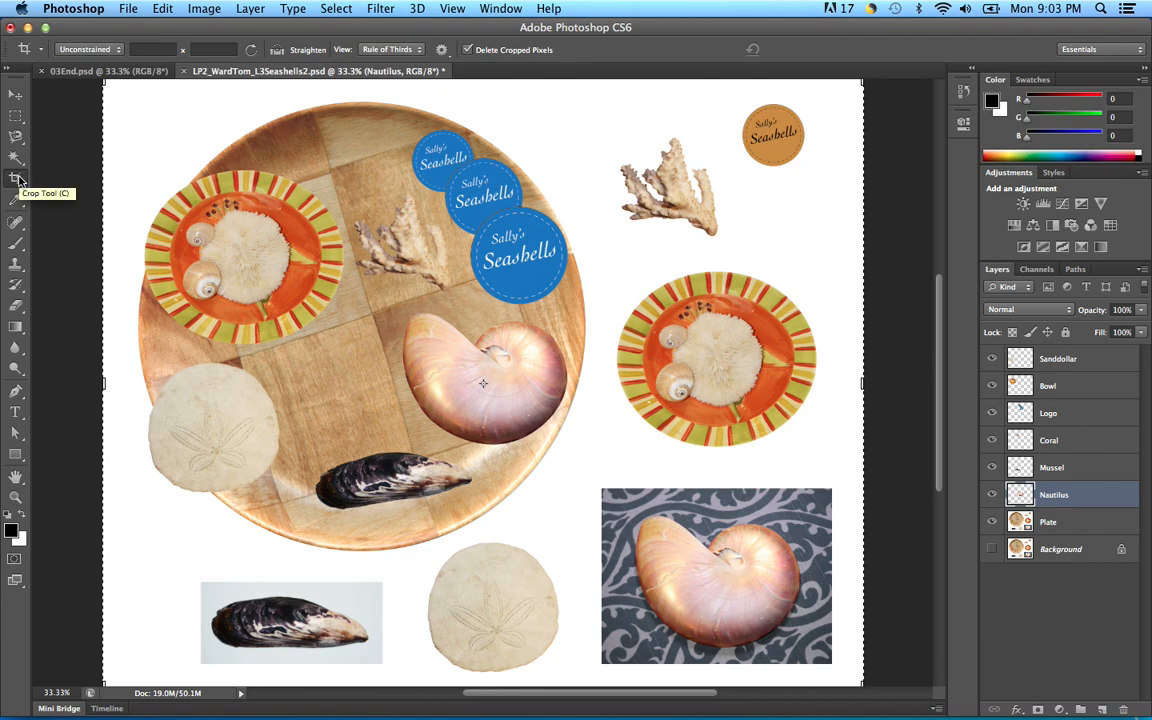
{"action": "left_click", "coordinate": [120, 54]}
{"action": "left_click", "coordinate": [120, 50]}
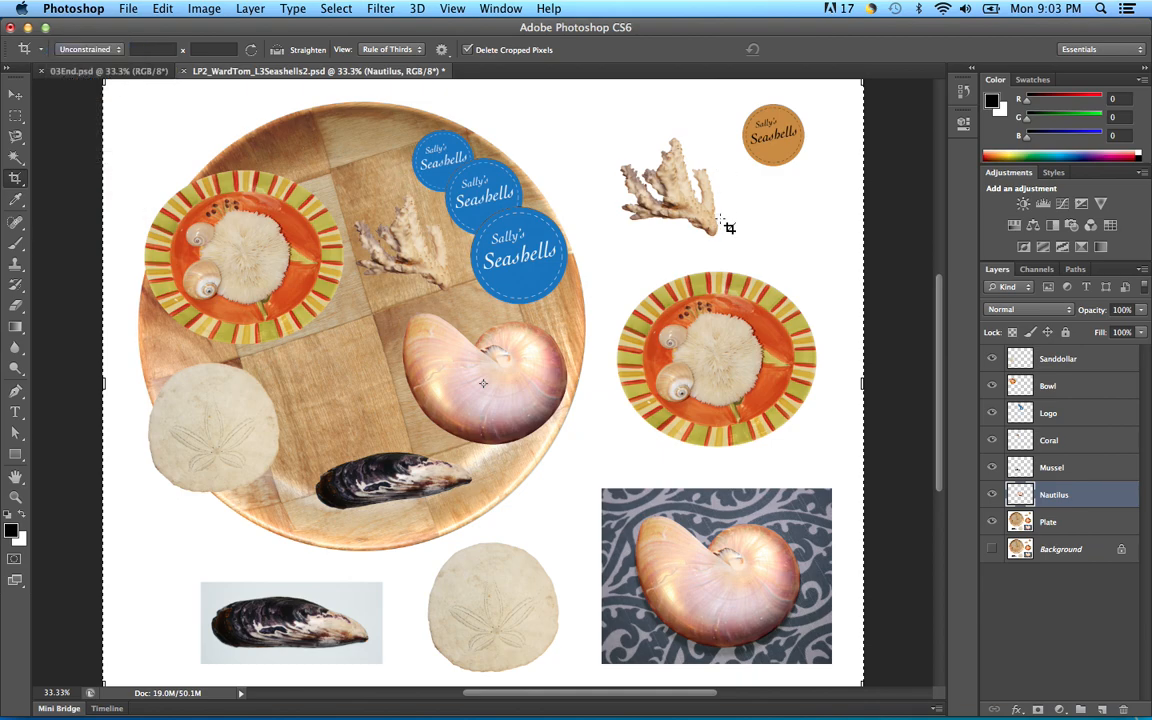
{"action": "key", "text": "super+minus"}
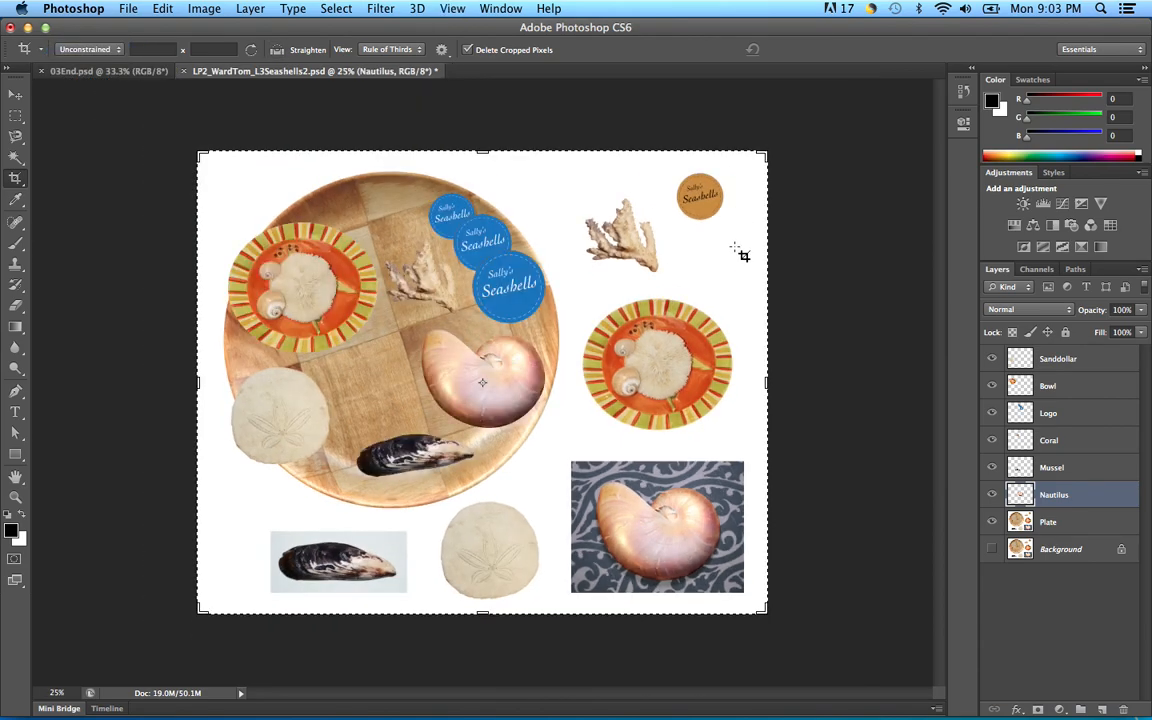
{"action": "left_click_drag", "start_coordinate": [766, 382], "coordinate": [672, 384]}
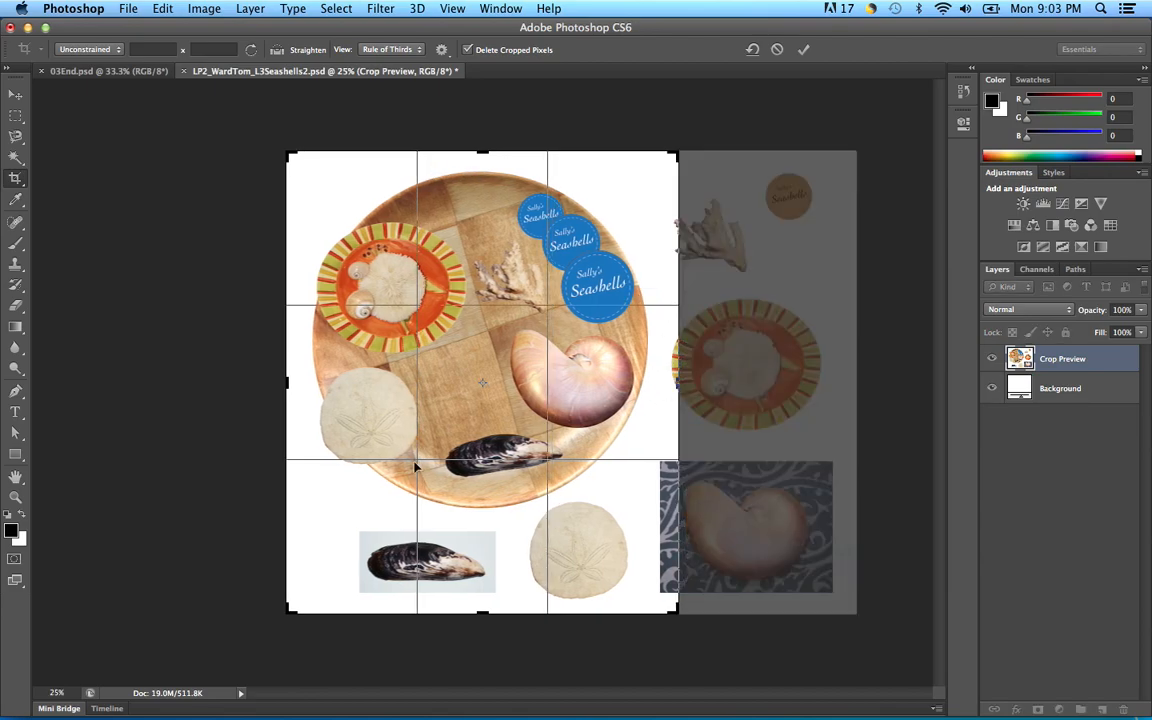
{"action": "left_click_drag", "start_coordinate": [487, 603], "coordinate": [489, 579]}
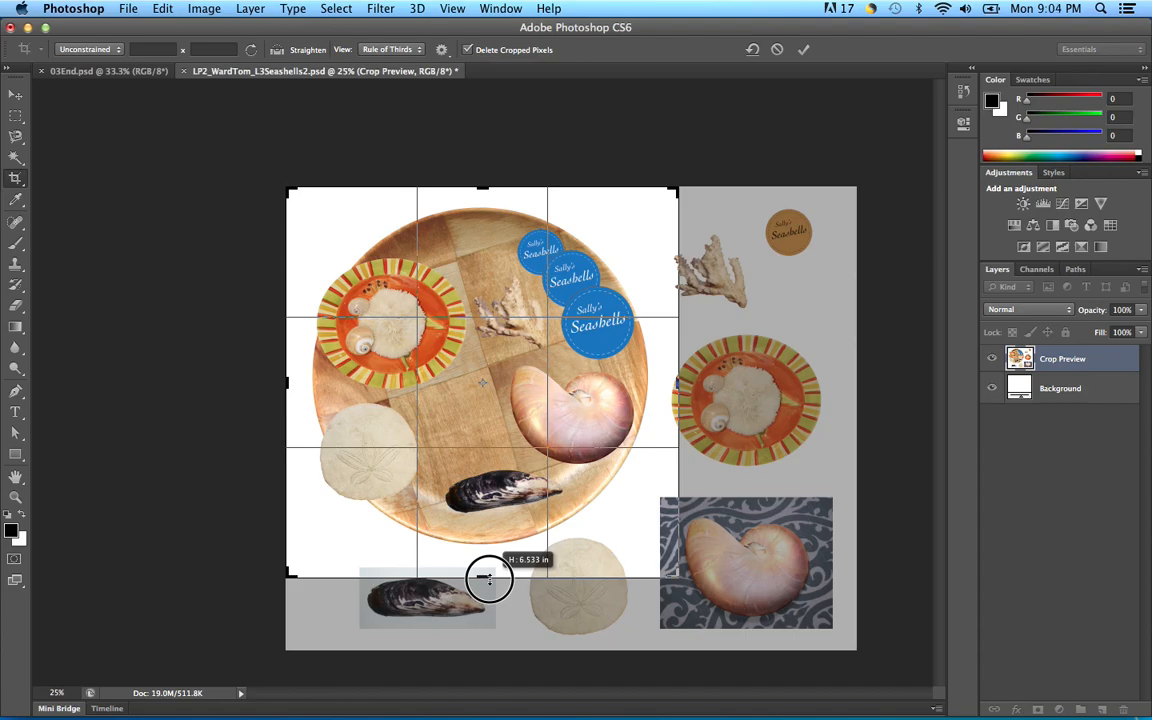
{"action": "left_click_drag", "start_coordinate": [488, 578], "coordinate": [488, 578]}
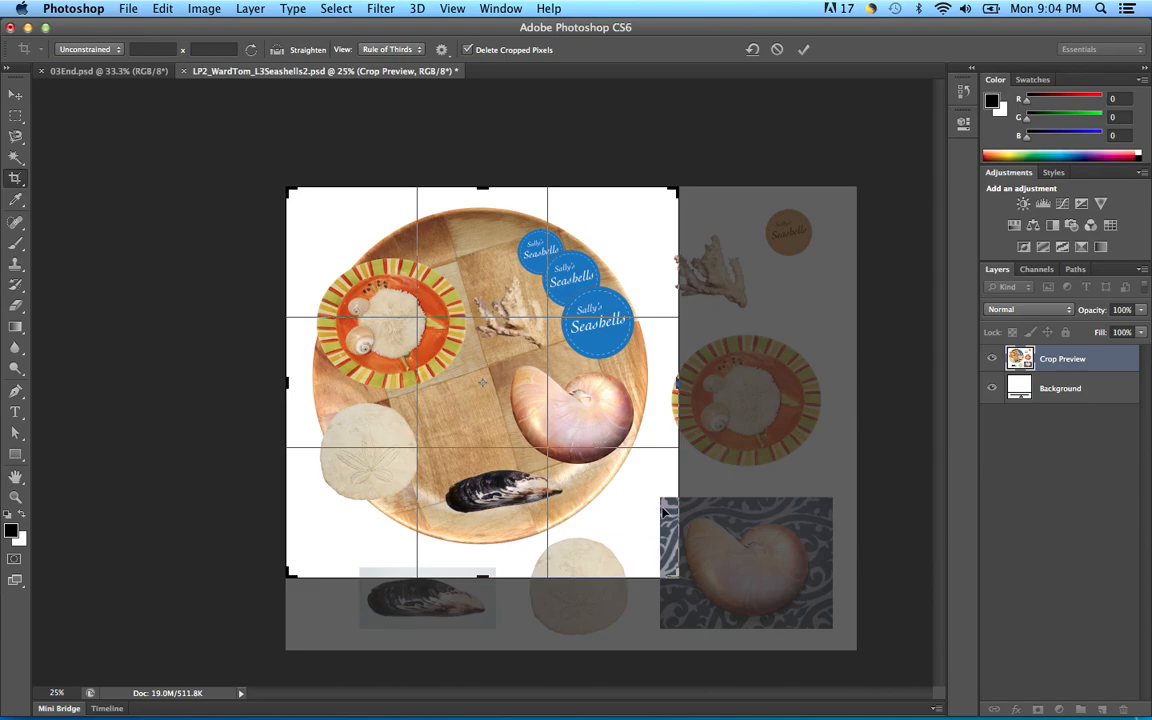
{"action": "left_click", "coordinate": [805, 50]}
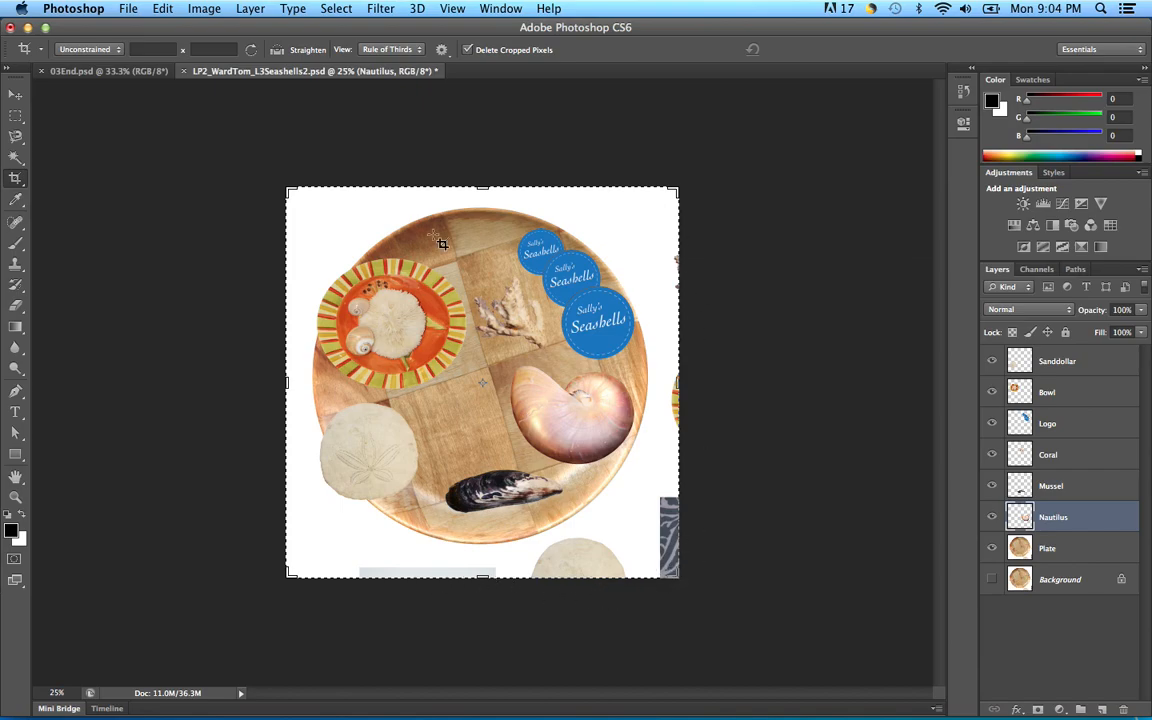
Step: Marquee the right-edge strip and Paint Bucket fill it with white on the Plate layer
{"action": "left_click", "coordinate": [15, 114]}
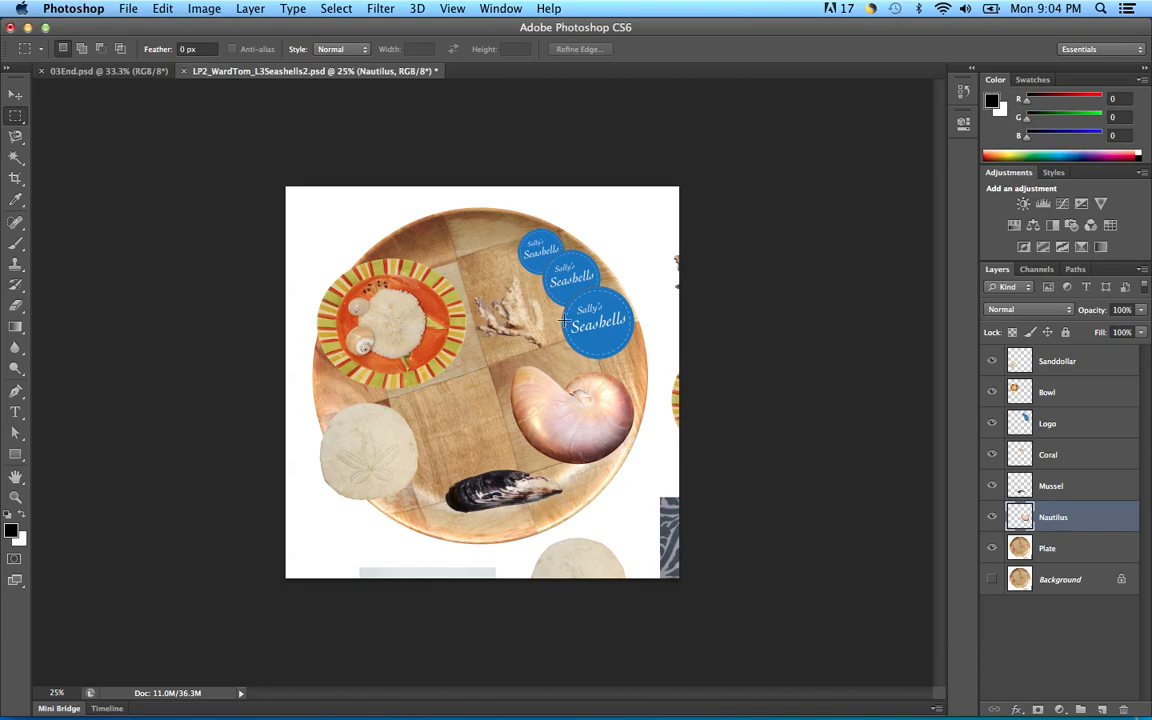
{"action": "left_click_drag", "start_coordinate": [656, 232], "coordinate": [740, 566]}
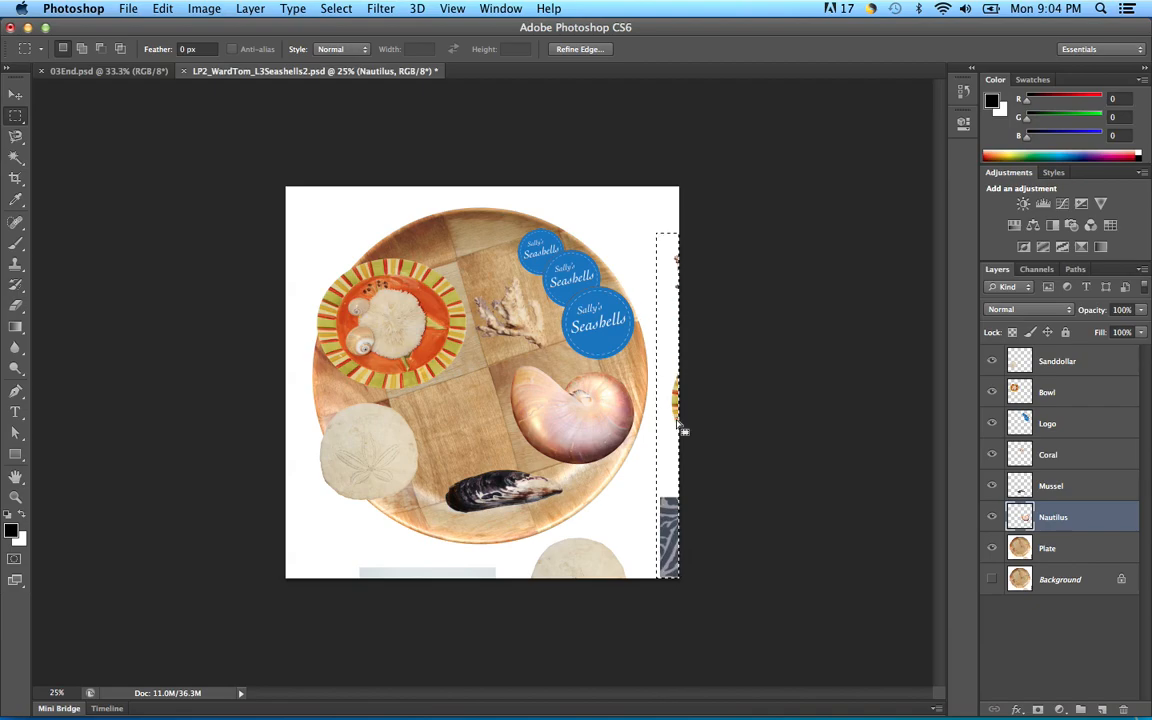
{"action": "left_click", "coordinate": [1075, 552]}
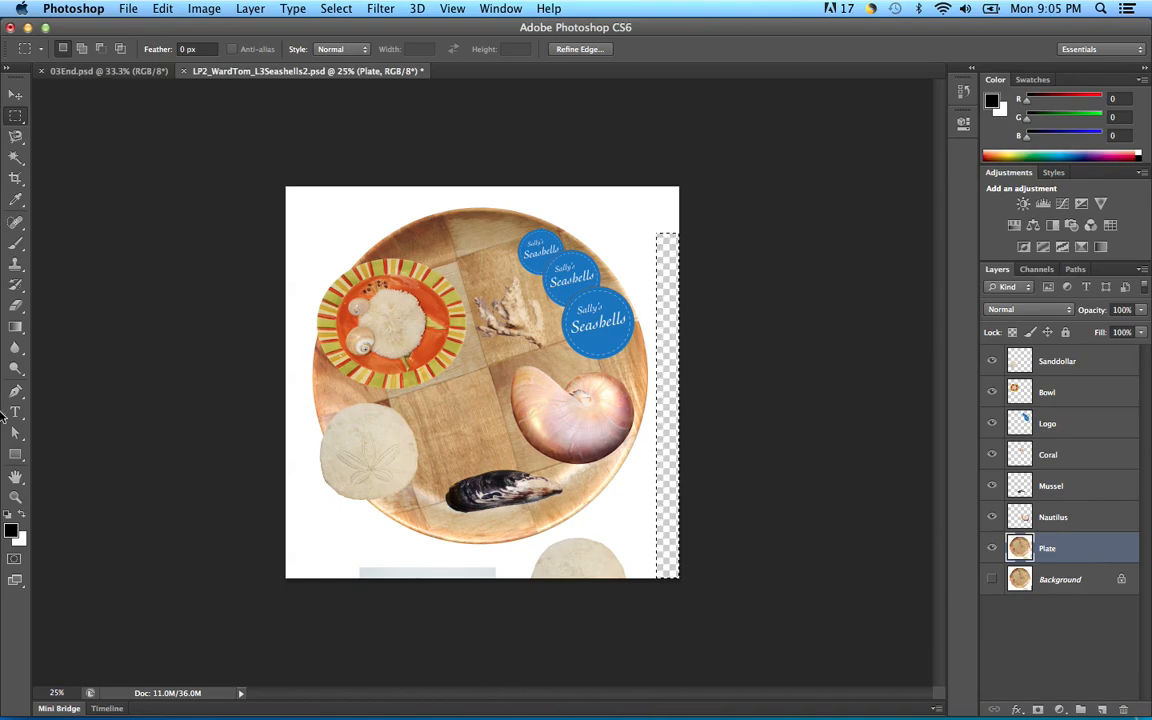
{"action": "left_click_drag", "start_coordinate": [16, 328], "coordinate": [62, 340]}
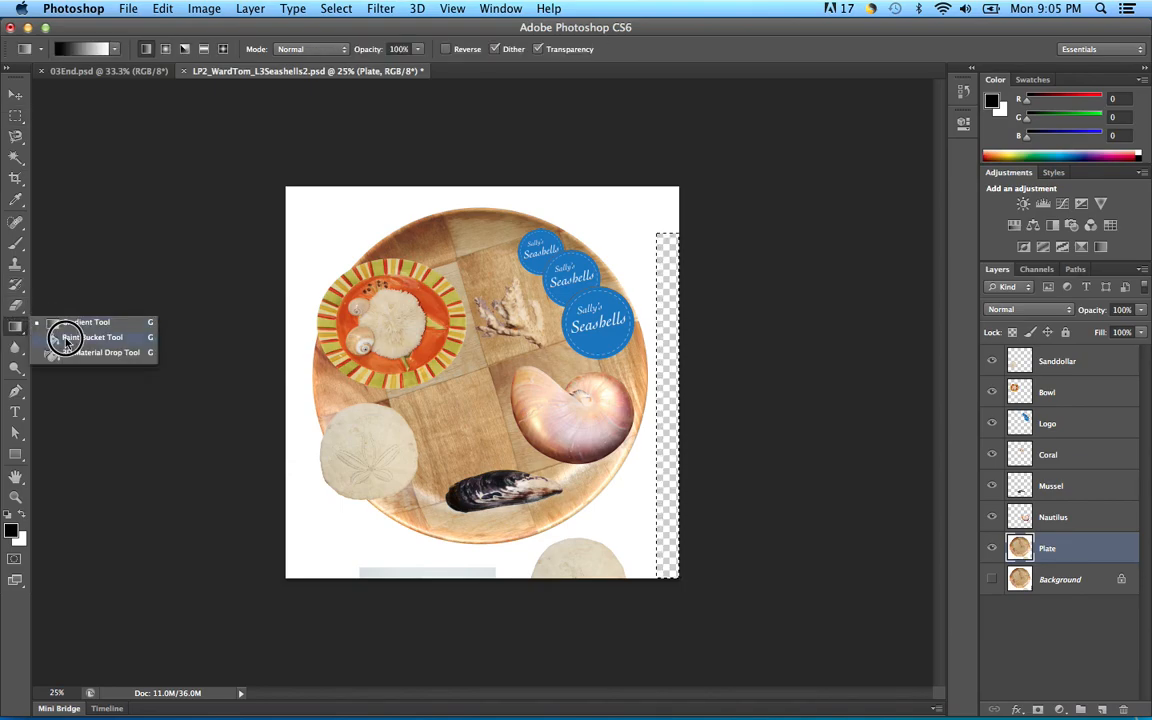
{"action": "left_click", "coordinate": [65, 339]}
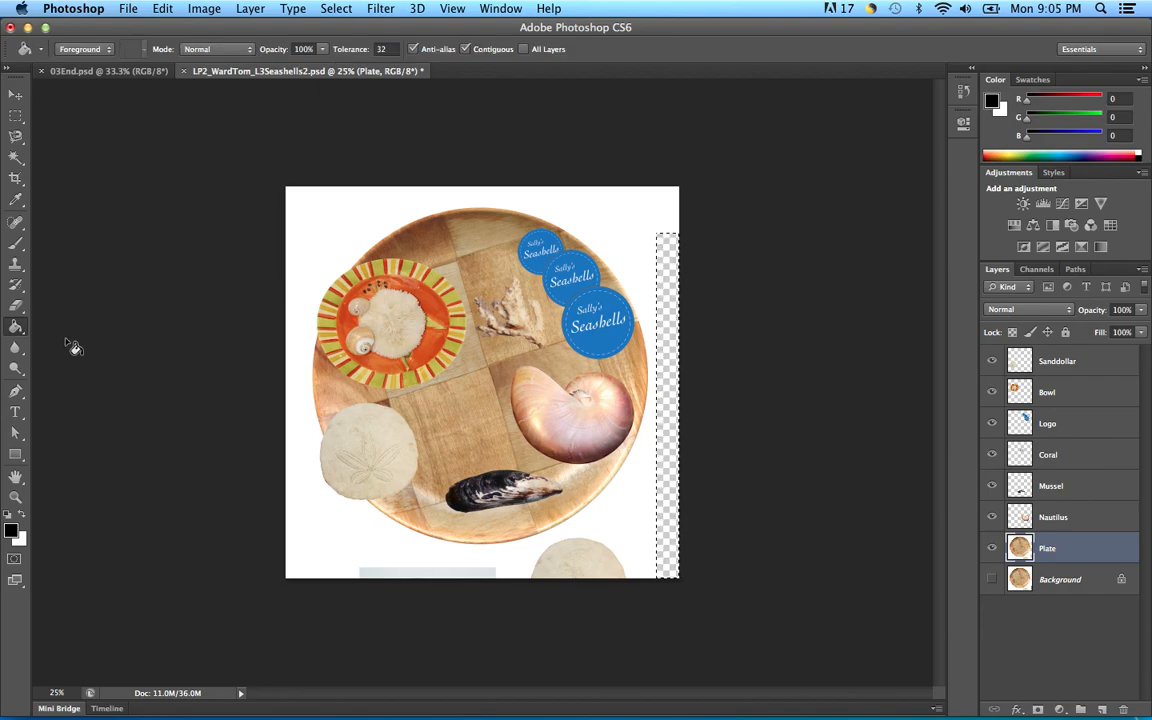
{"action": "left_click", "coordinate": [23, 512]}
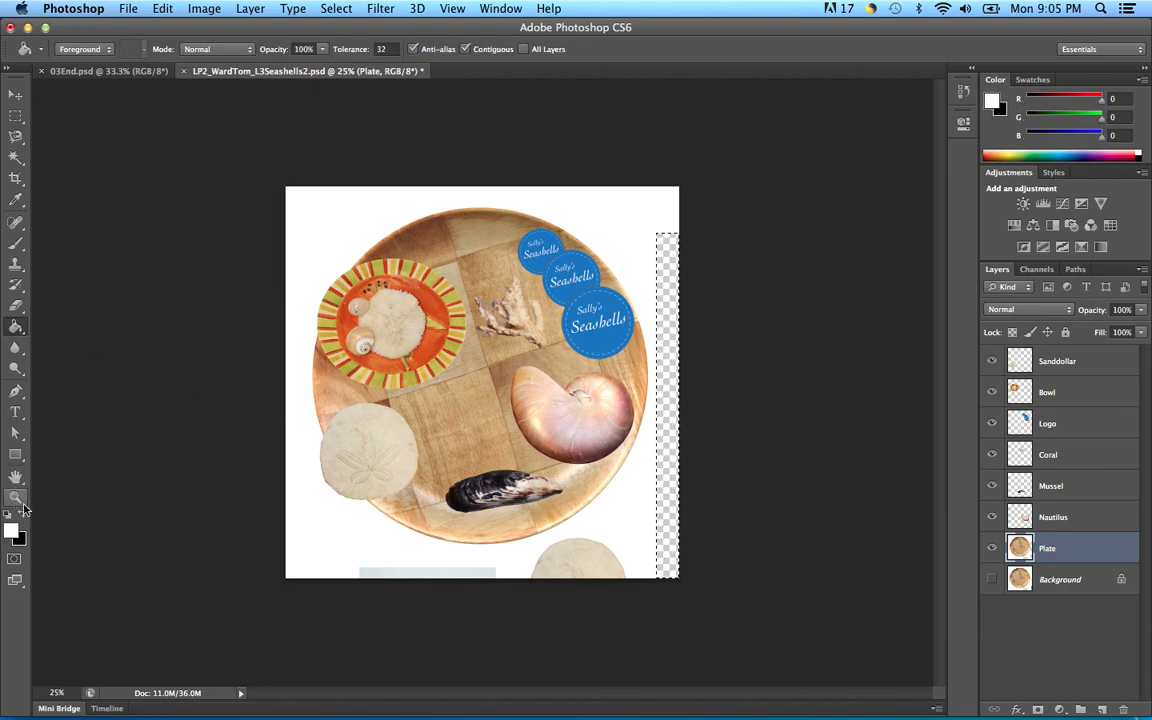
{"action": "left_click", "coordinate": [664, 437]}
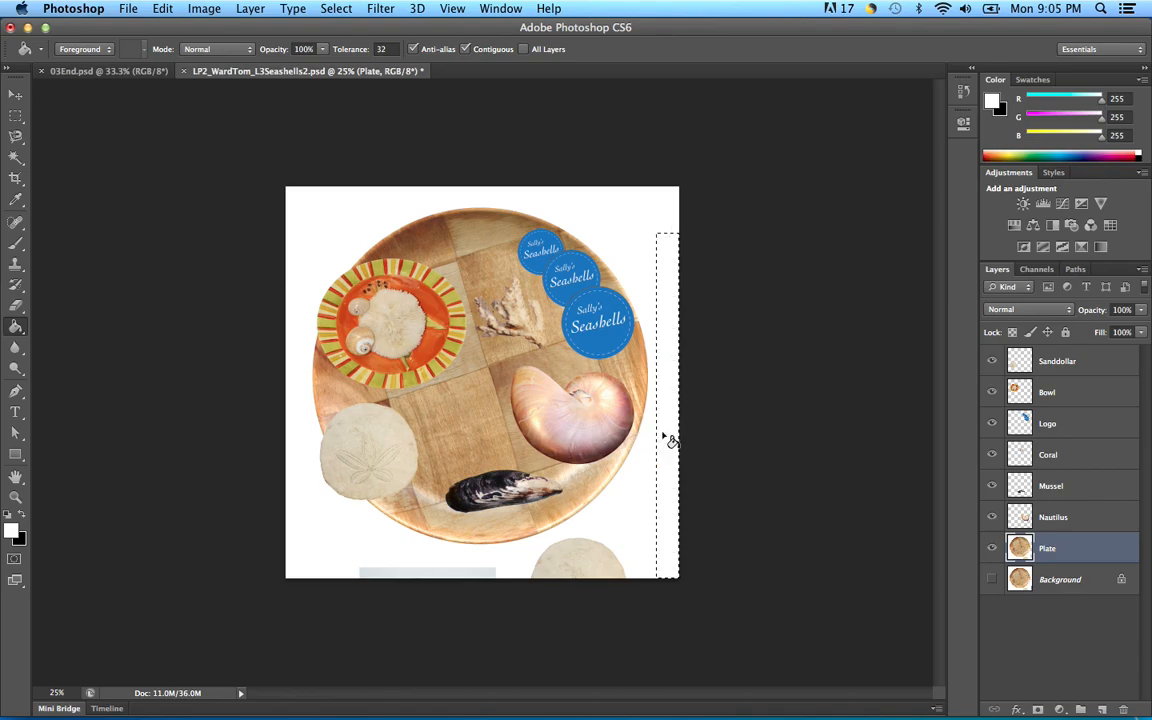
{"action": "key", "text": "super+d"}
Step: Lasso the leftover fragments along the bottom edge and delete them
{"action": "left_click", "coordinate": [22, 143]}
{"action": "left_click_drag", "start_coordinate": [24, 145], "coordinate": [56, 132]}
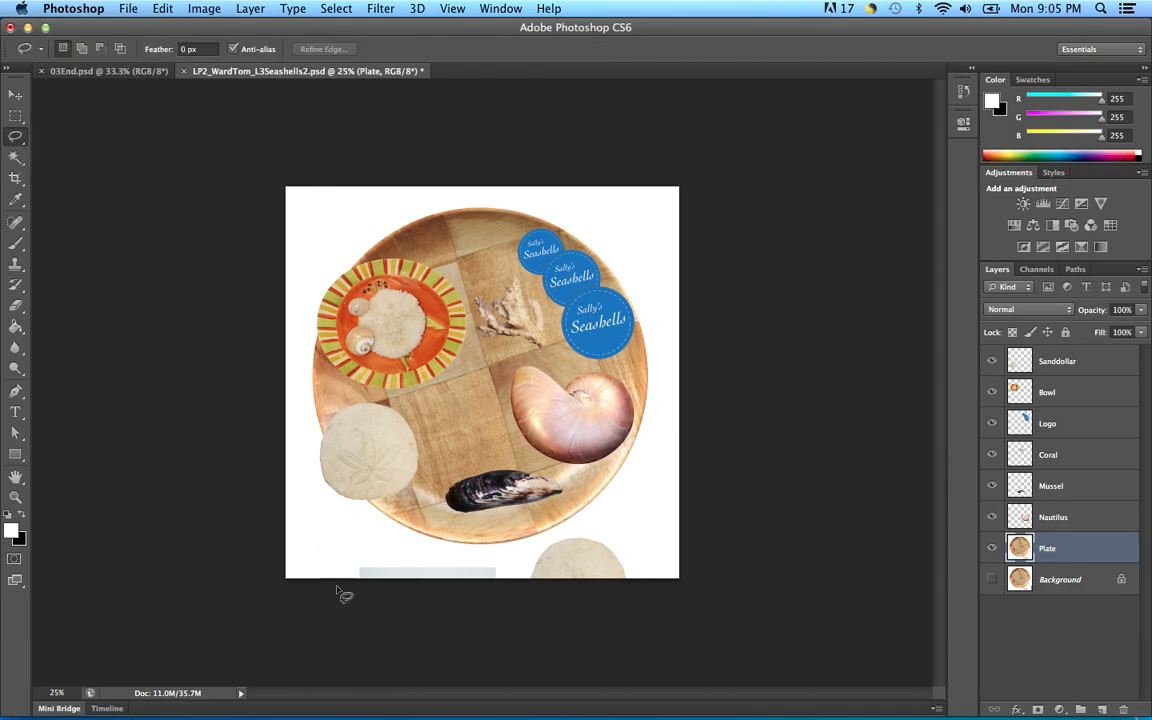
{"action": "left_click", "coordinate": [351, 554]}
{"action": "mouse_move", "coordinate": [351, 556]}
{"action": "left_mouse_down"}
{"action": "mouse_move", "coordinate": [521, 562]}
{"action": "mouse_move", "coordinate": [586, 530]}
{"action": "mouse_move", "coordinate": [631, 551]}
{"action": "mouse_move", "coordinate": [646, 581]}
{"action": "mouse_move", "coordinate": [606, 609]}
{"action": "mouse_move", "coordinate": [523, 617]}
{"action": "mouse_move", "coordinate": [337, 585]}
{"action": "left_mouse_up"}
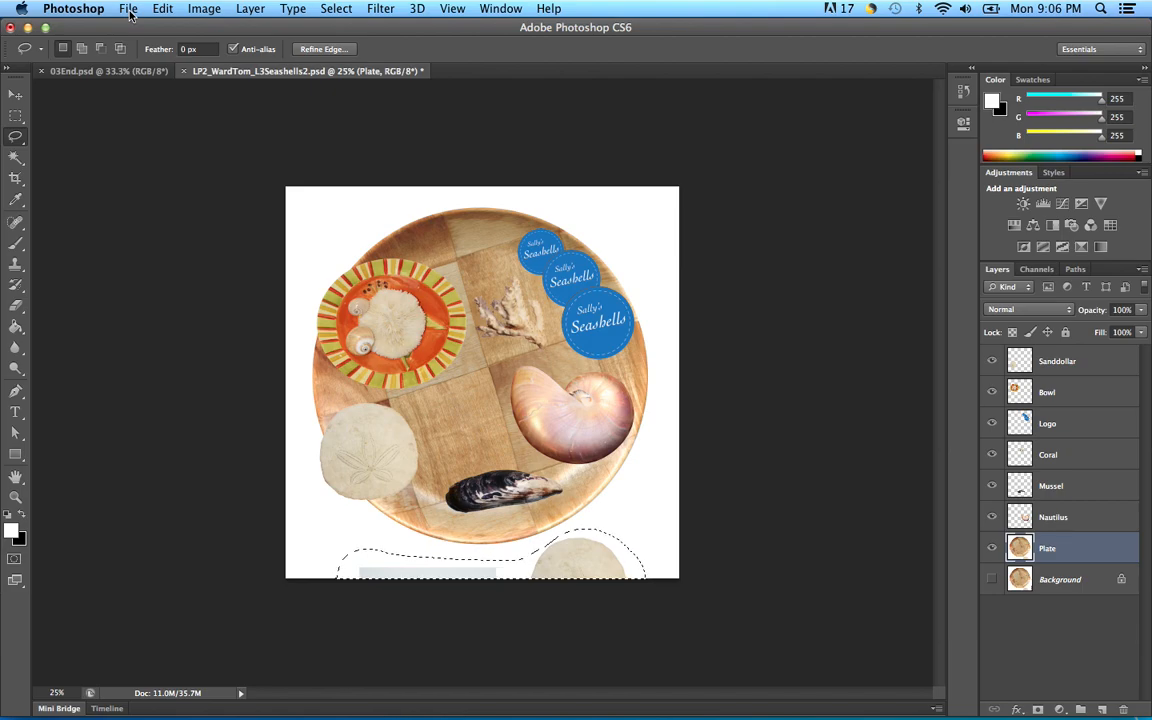
{"action": "key", "text": "Delete"}
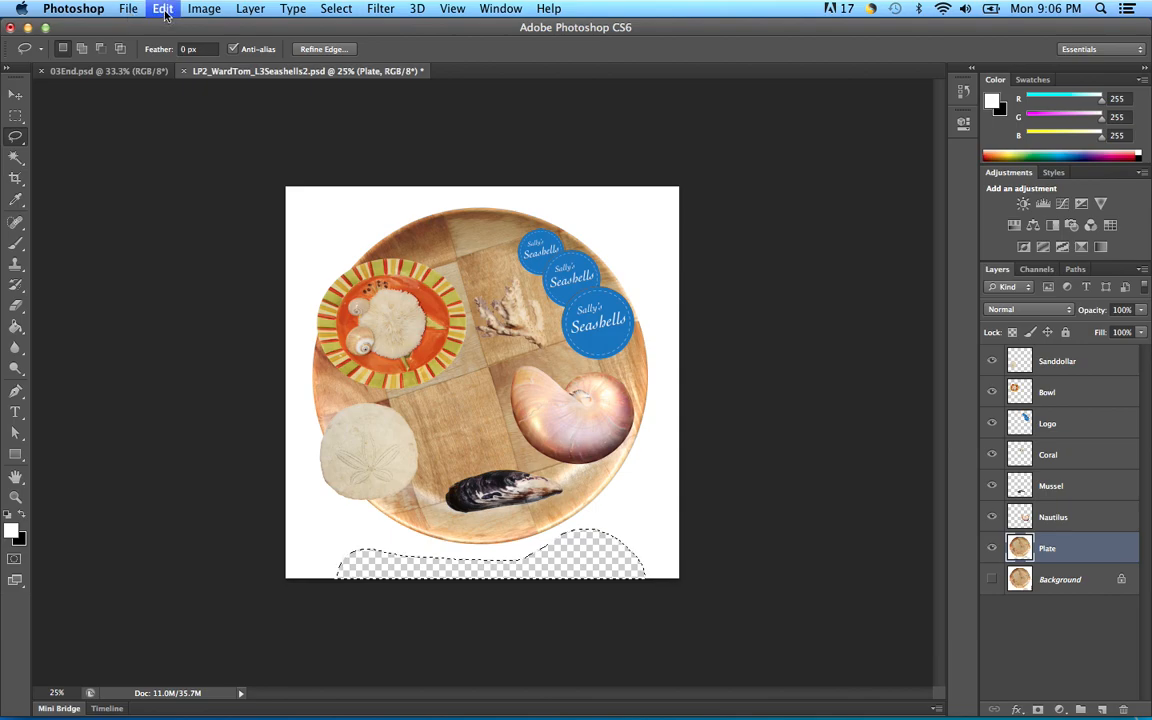
Step: Fill the lassoed bottom area with the white foreground colour via Edit > Fill, then deselect
{"action": "left_click", "coordinate": [161, 10]}
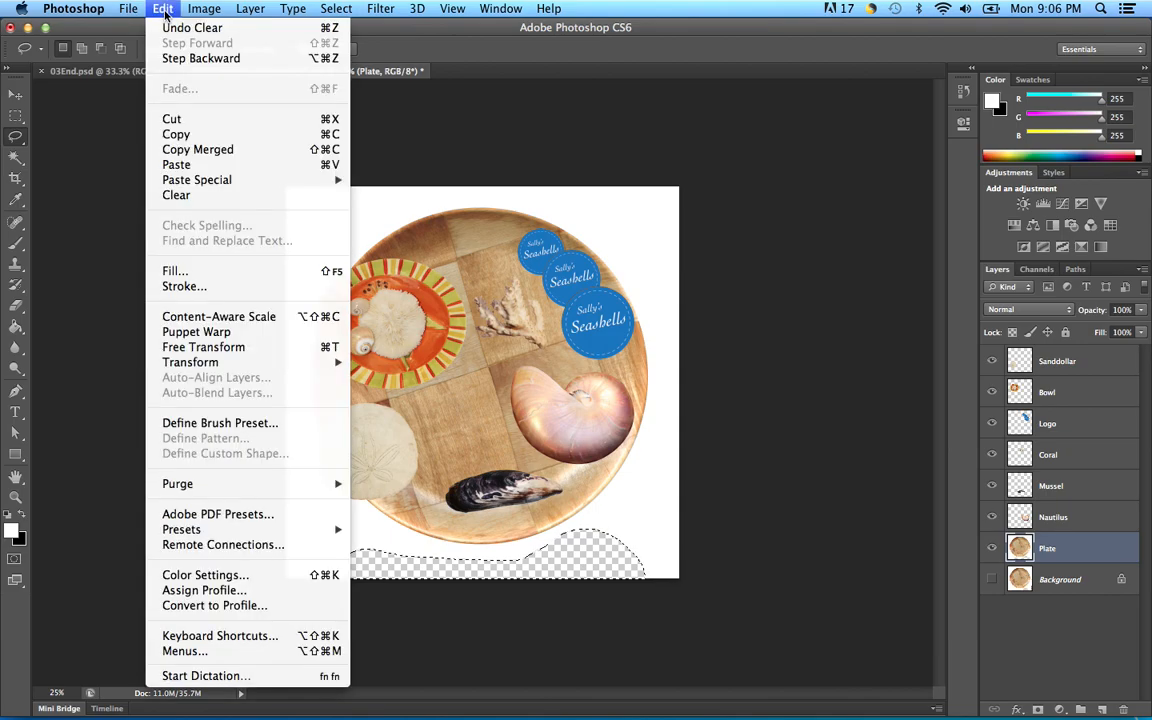
{"action": "left_click", "coordinate": [172, 271]}
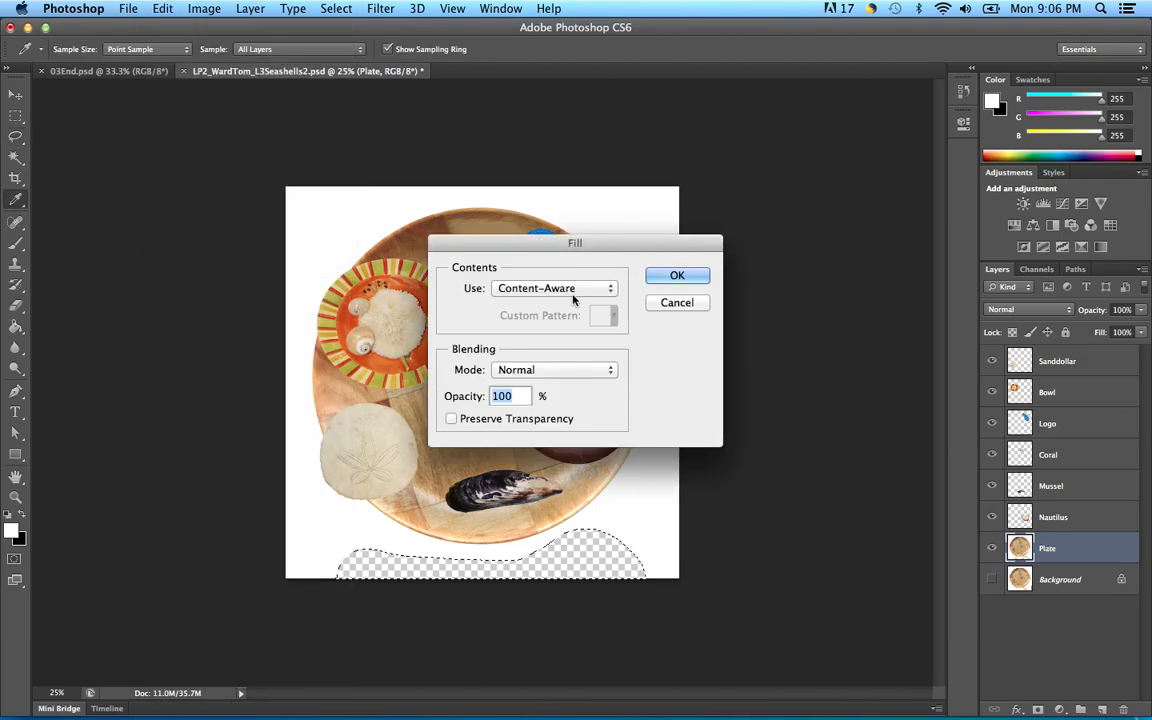
{"action": "left_click", "coordinate": [612, 289]}
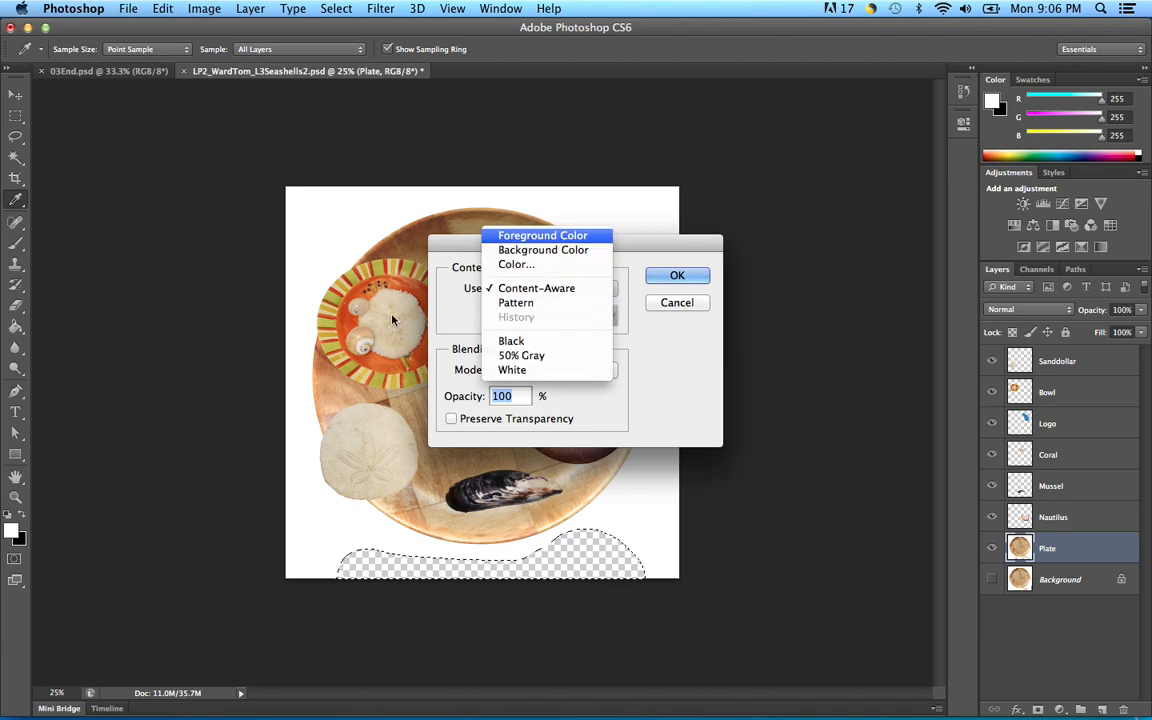
{"action": "left_click", "coordinate": [560, 236]}
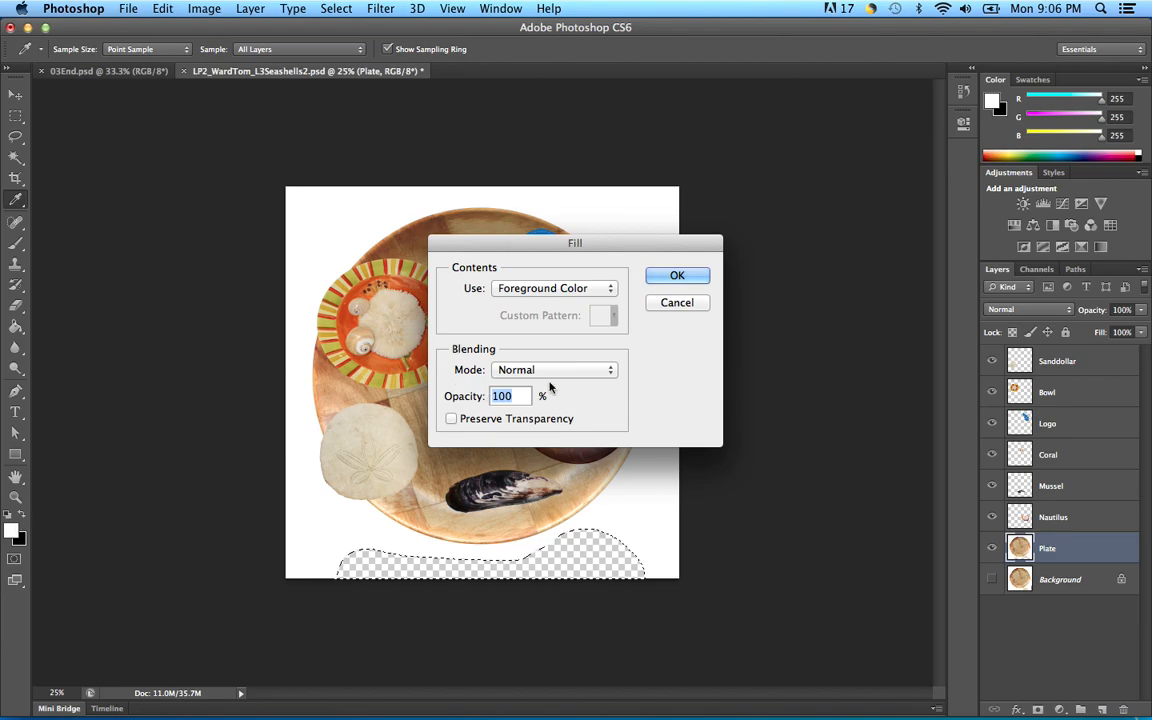
{"action": "left_click", "coordinate": [695, 276]}
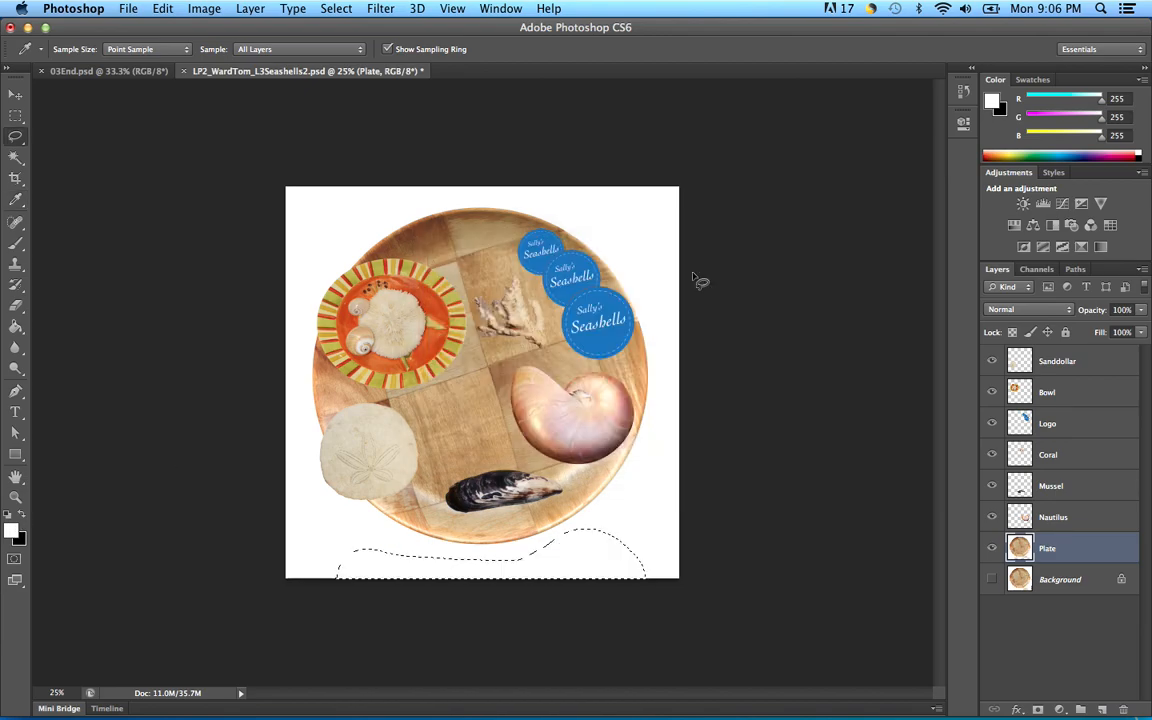
{"action": "key", "text": "l"}
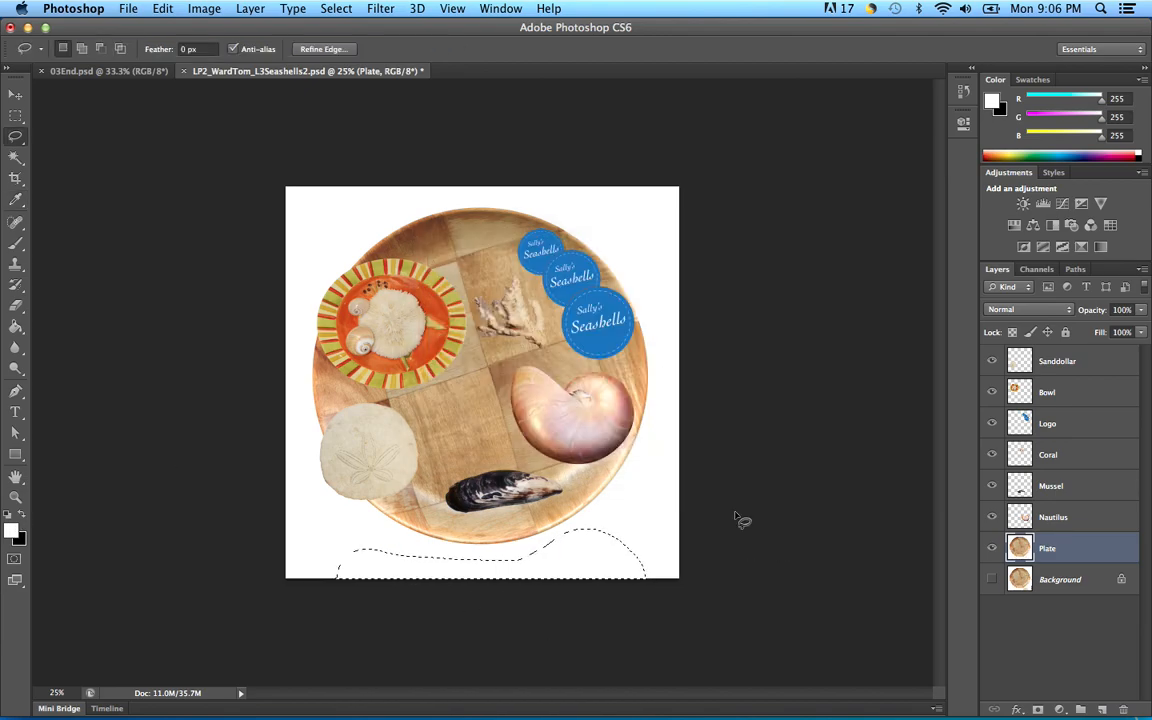
{"action": "key", "text": "super+d"}
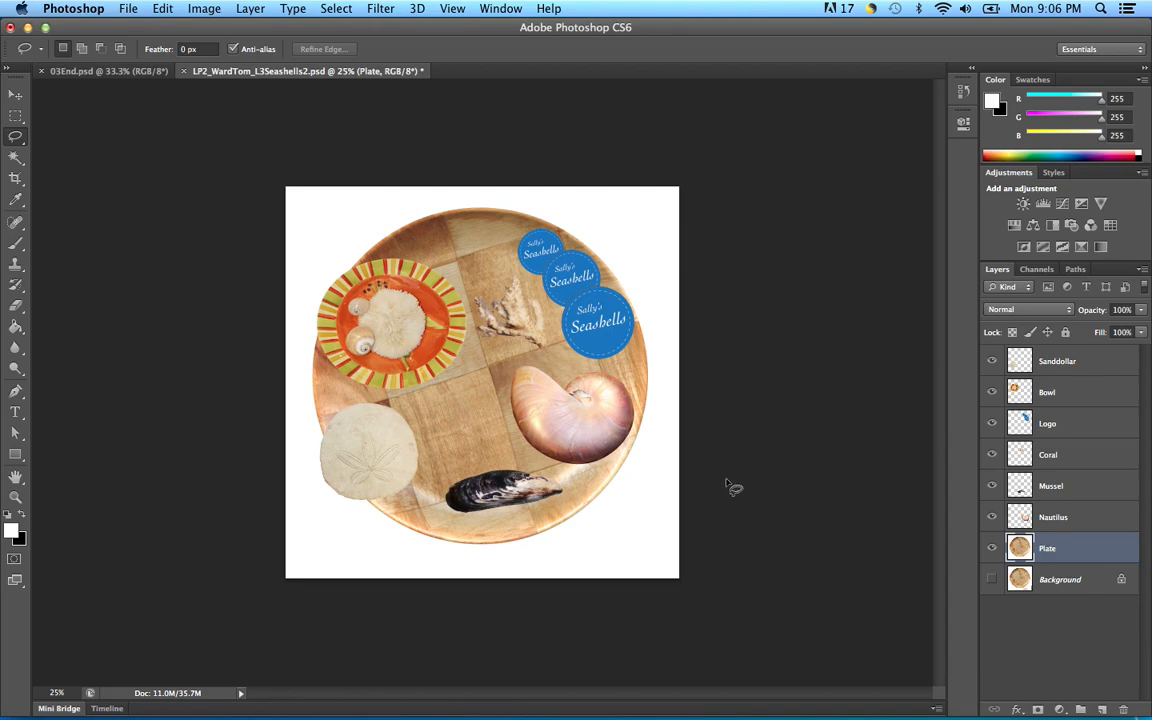
{"action": "left_click", "coordinate": [128, 10]}
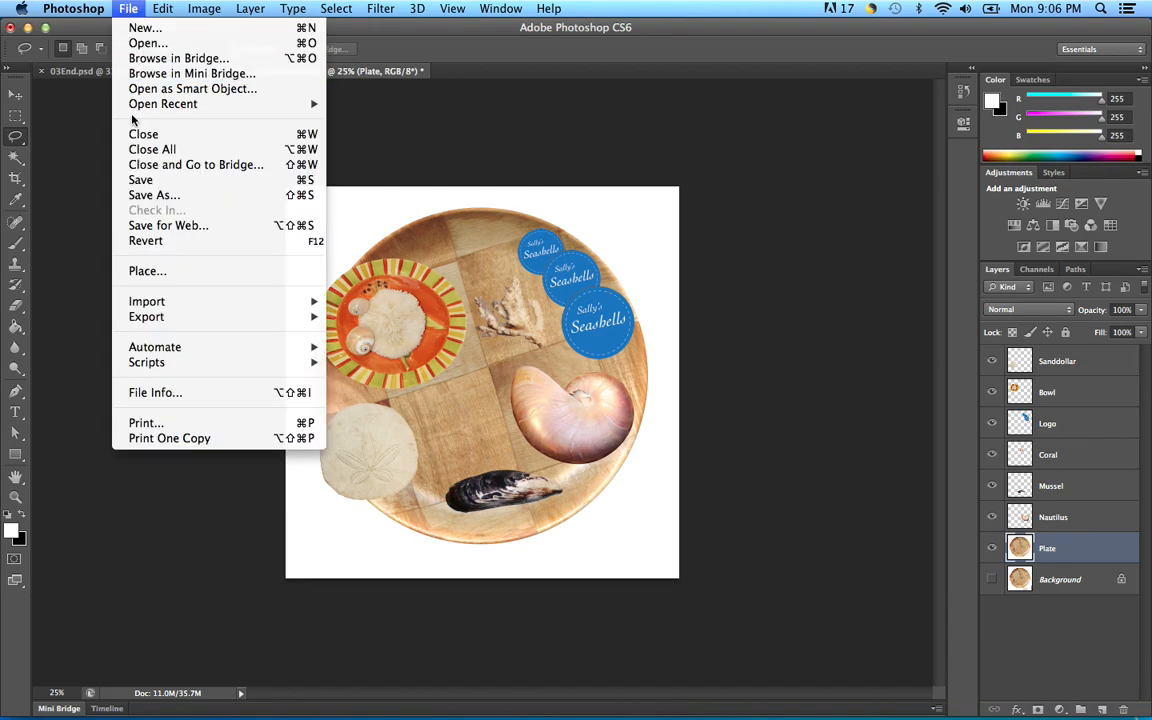
Step: Save the collage, then Magic Wand-select and delete the white surround around the plate
{"action": "left_click", "coordinate": [138, 181]}
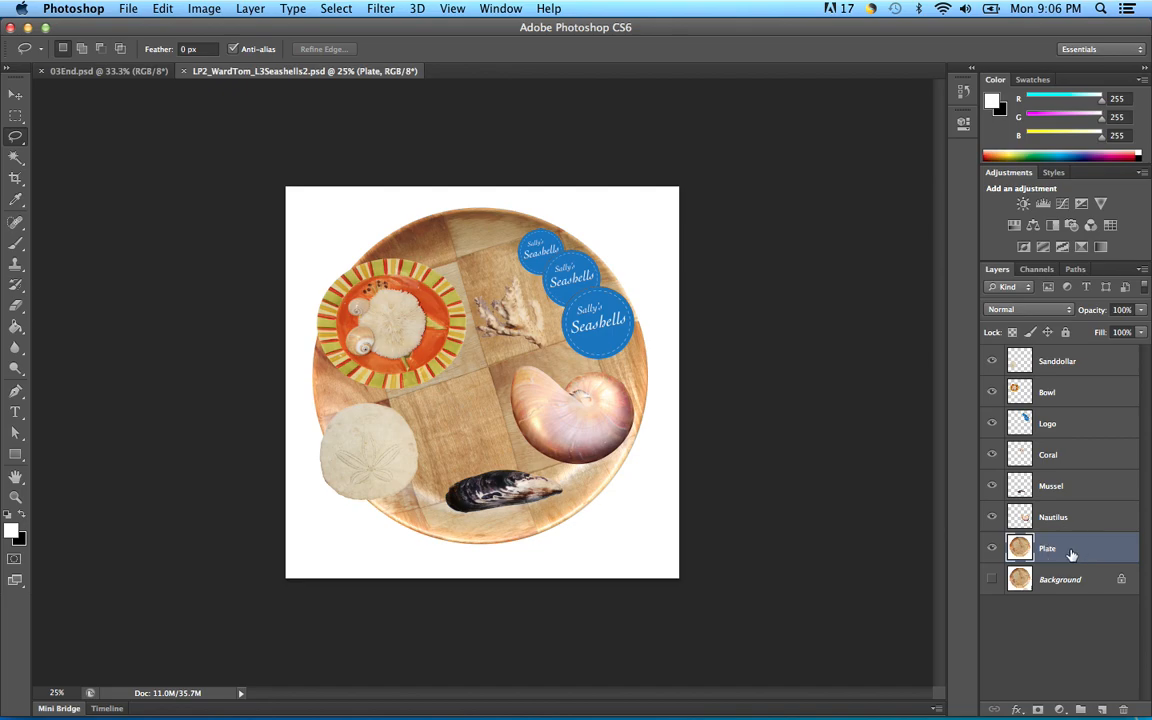
{"action": "left_click", "coordinate": [16, 157]}
{"action": "left_click", "coordinate": [334, 221]}
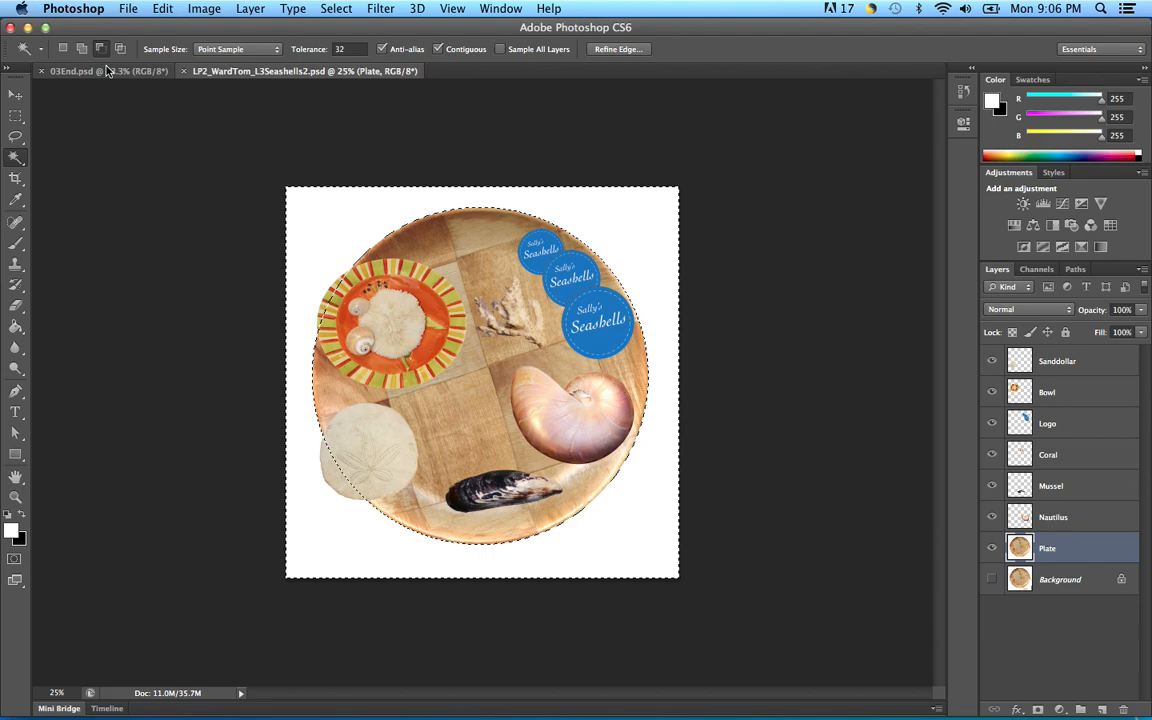
{"action": "key", "text": "super+d"}
{"action": "left_click", "coordinate": [62, 48]}
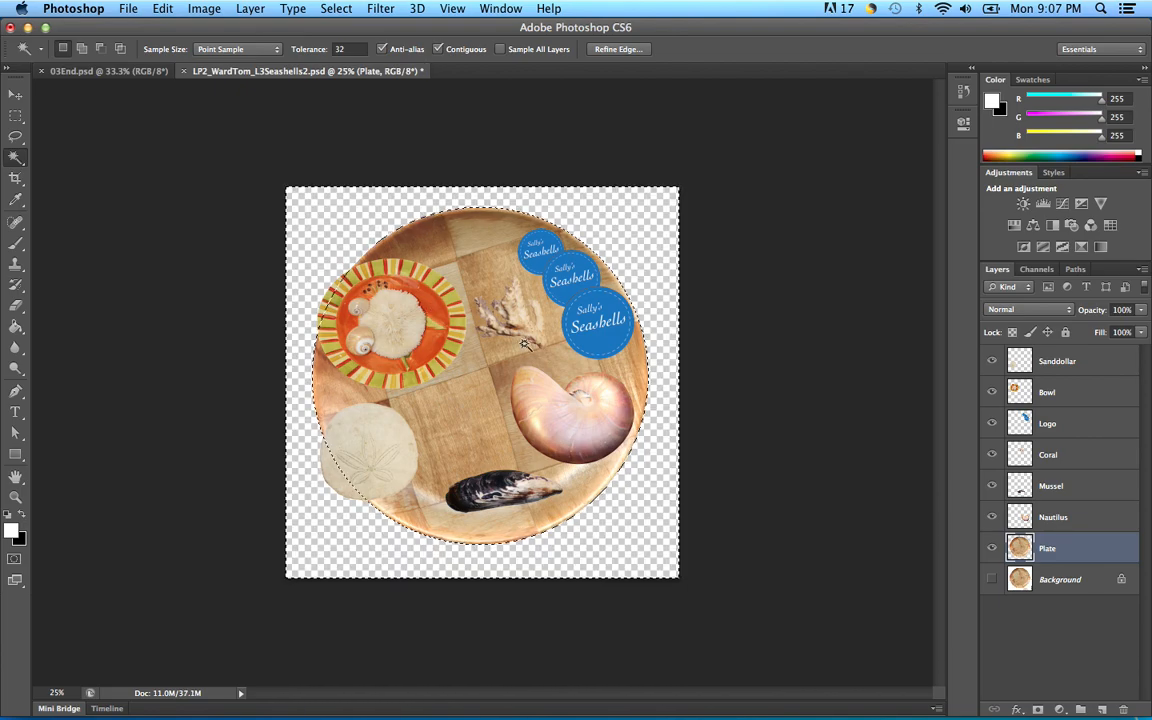
{"action": "left_click", "coordinate": [1098, 582]}
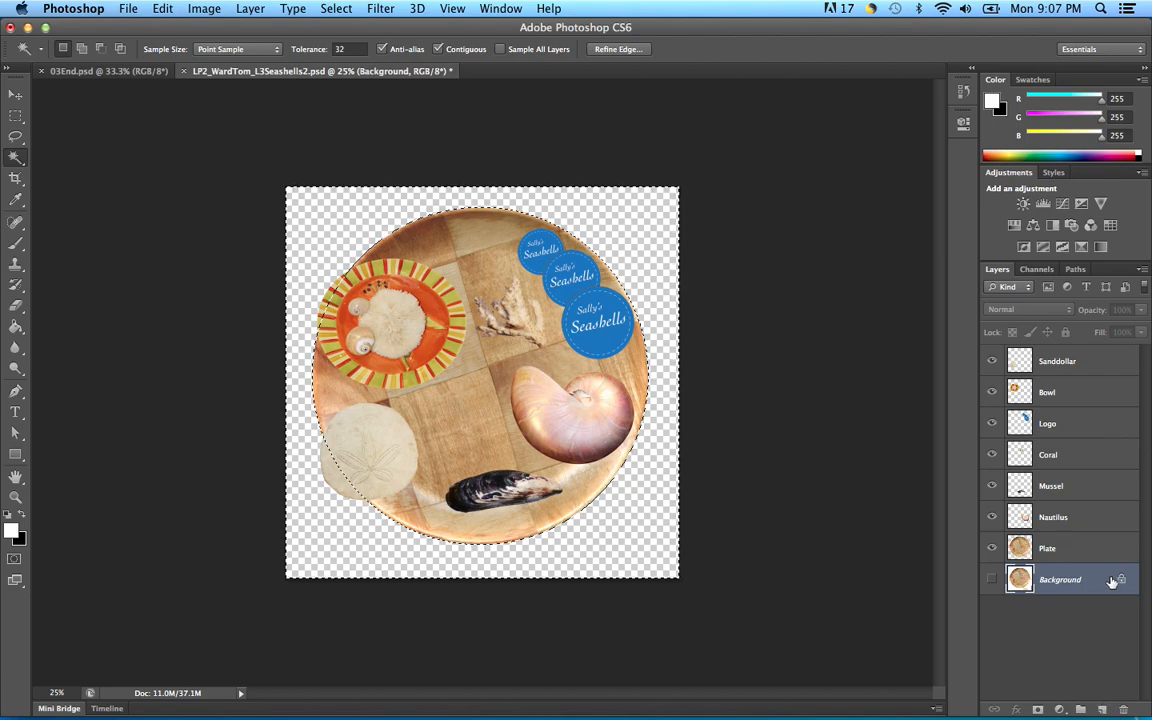
Step: Add a new layer above Background and fill it with White via Edit > Fill
{"action": "left_click", "coordinate": [1101, 709]}
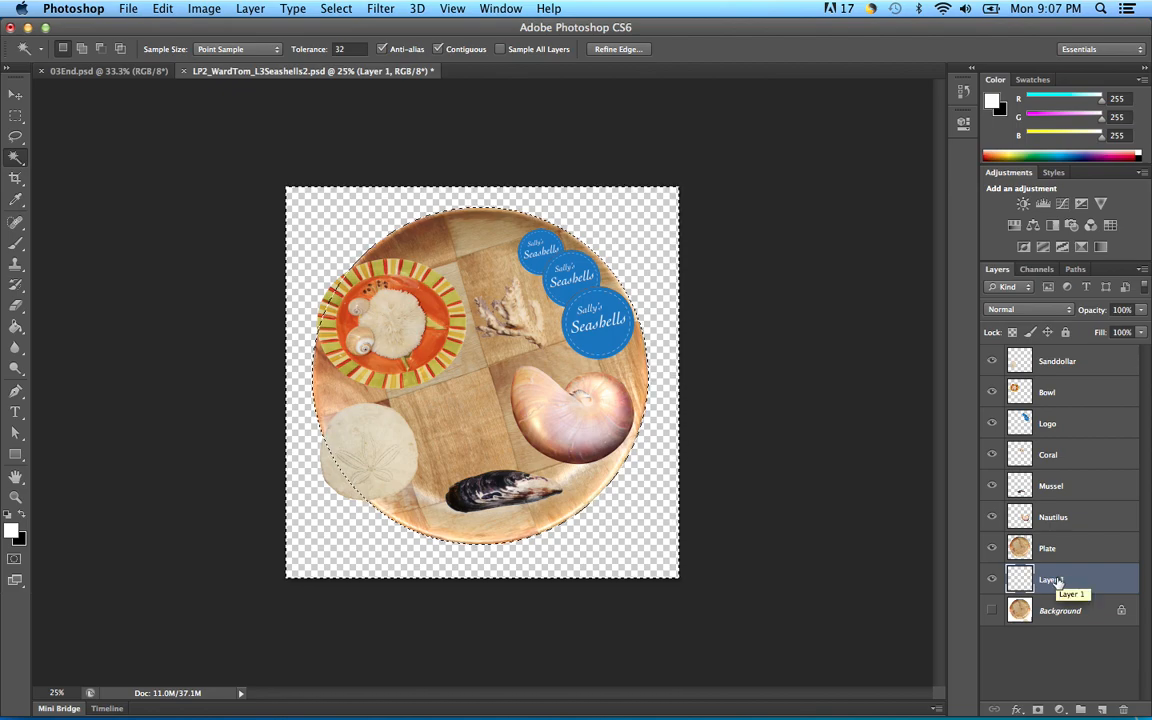
{"action": "key", "text": "super+d"}
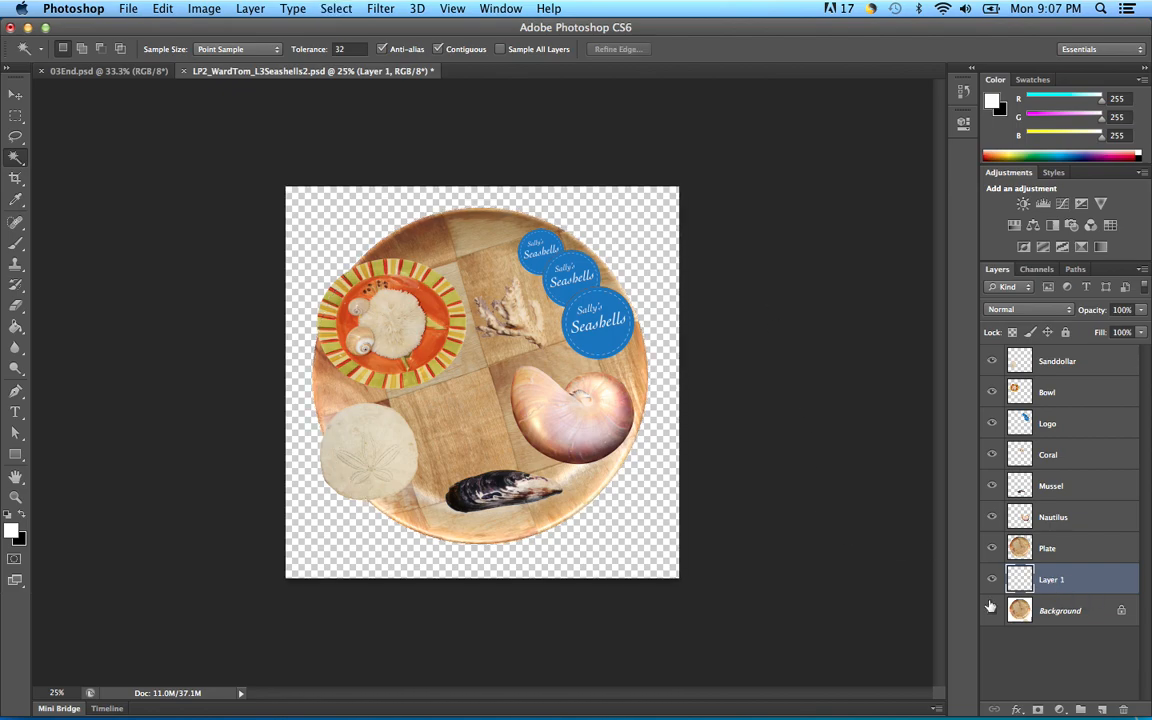
{"action": "left_click", "coordinate": [163, 9]}
{"action": "left_click", "coordinate": [176, 272]}
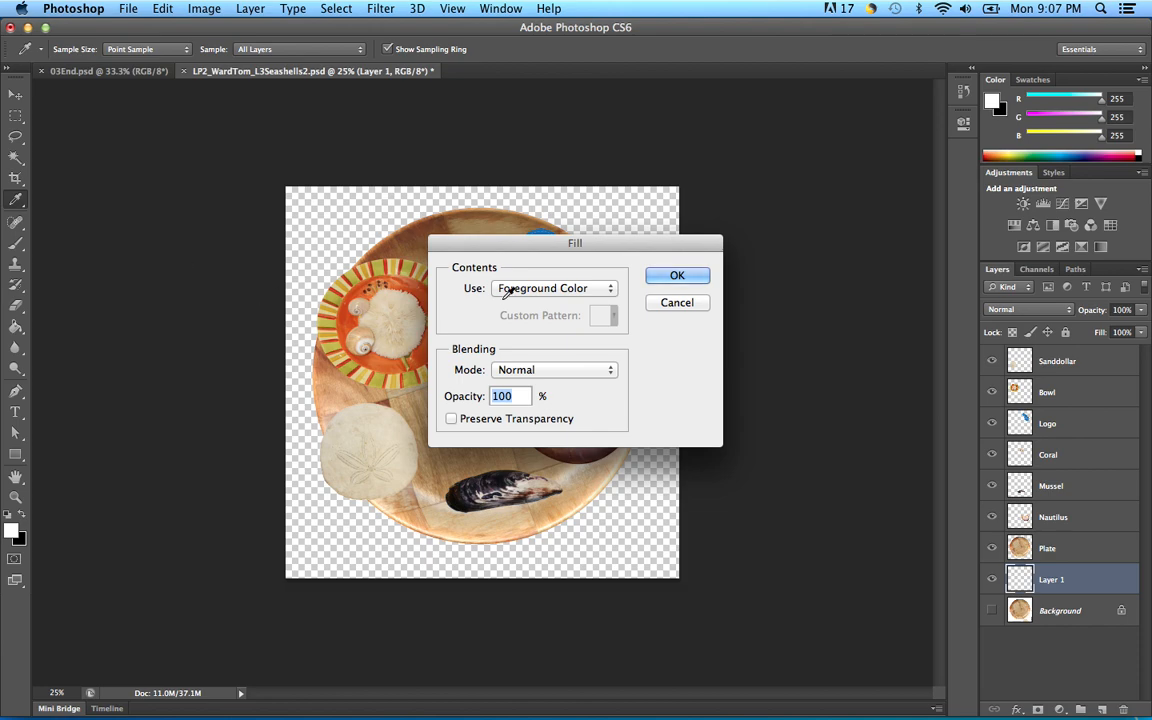
{"action": "left_click", "coordinate": [605, 291]}
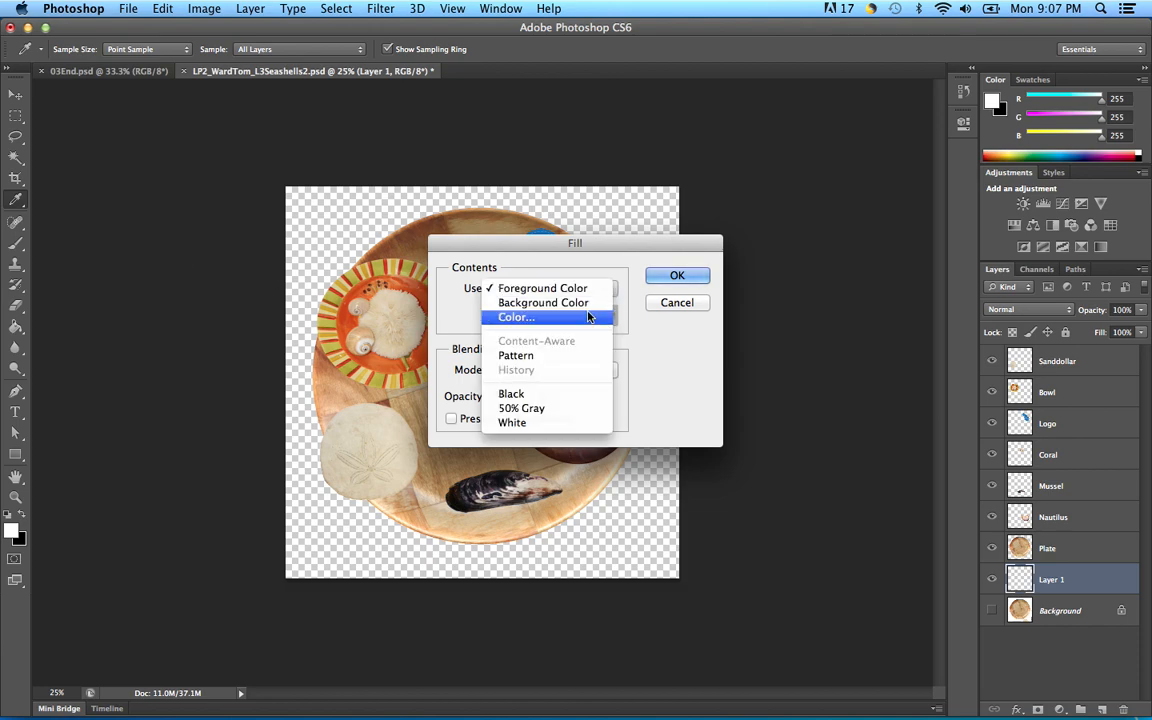
{"action": "left_click", "coordinate": [519, 424]}
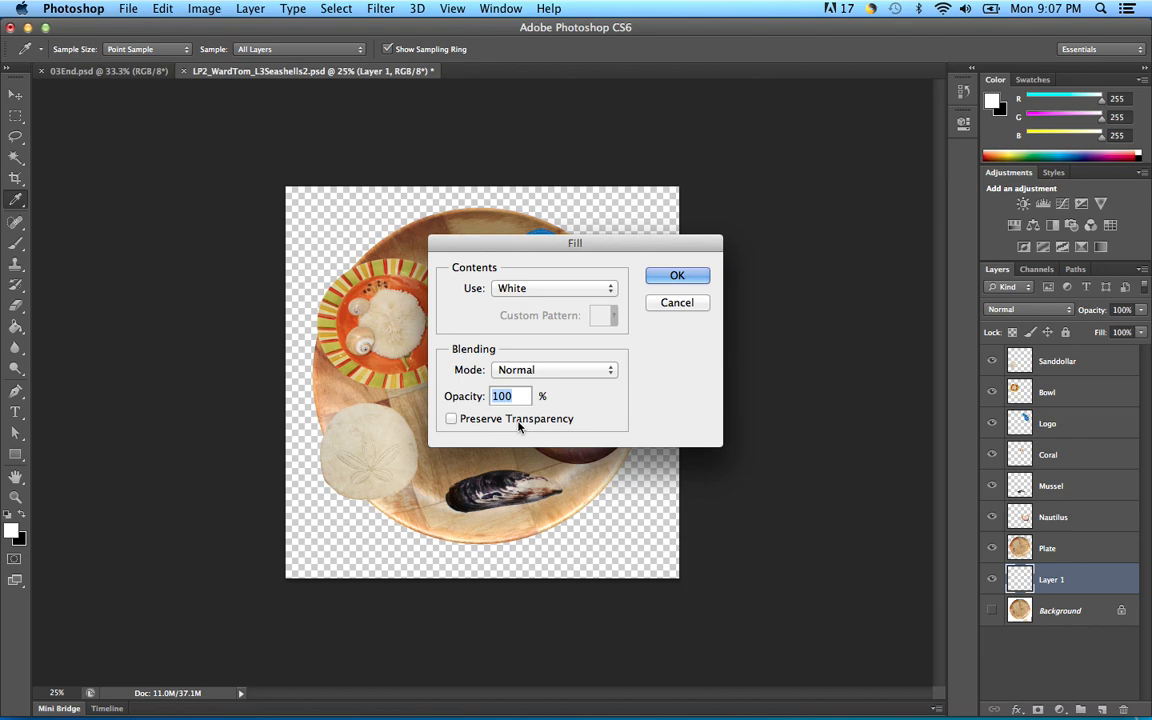
{"action": "left_click", "coordinate": [677, 276]}
{"action": "key", "text": "w"}
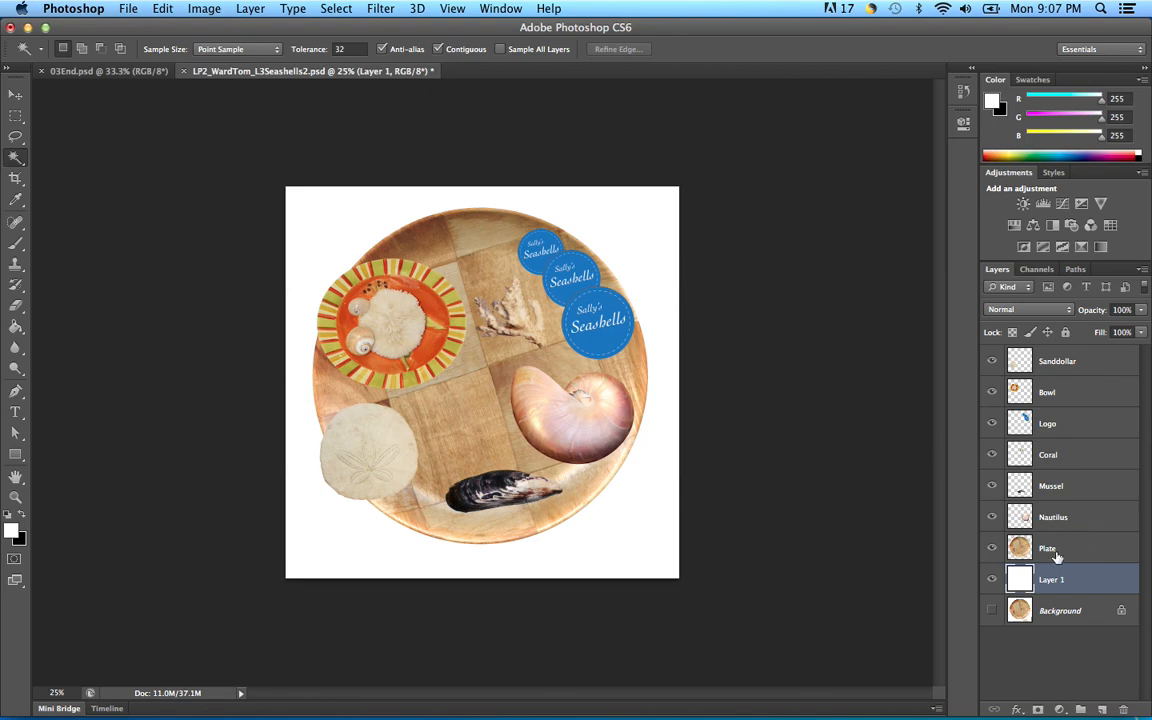
{"action": "left_click", "coordinate": [1090, 549]}
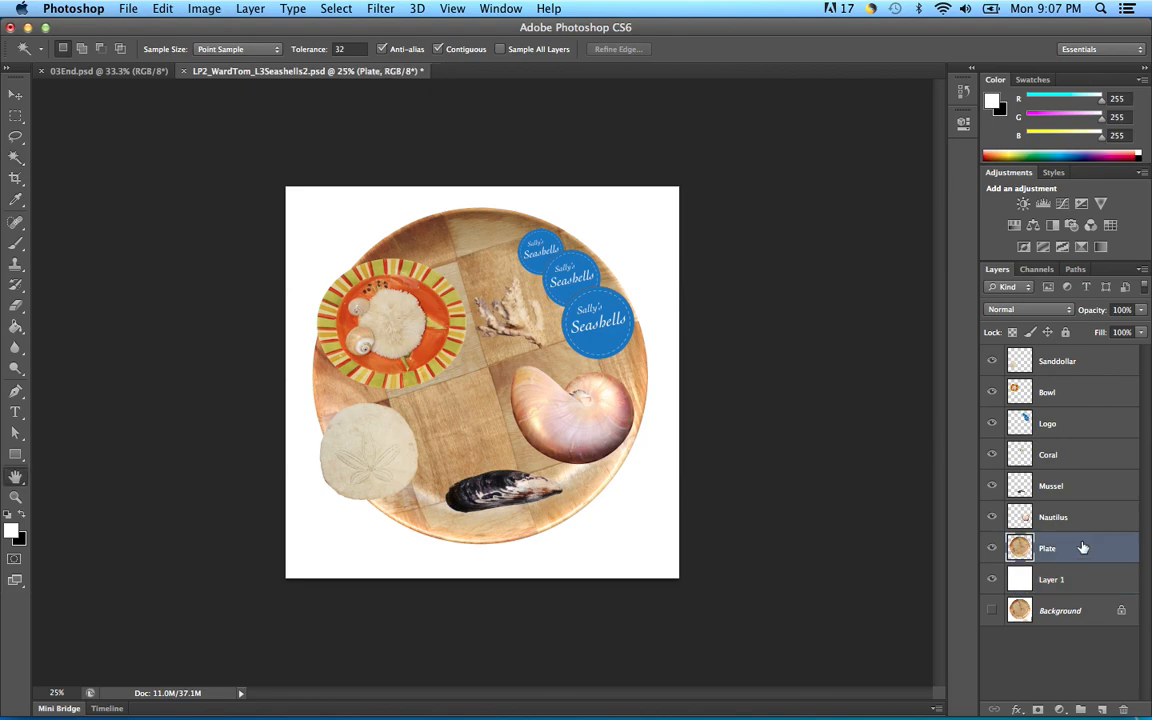
Step: Add a Drop Shadow to Plate: opacity 59%, distance 28 px, spread 25%, size 46 px
{"action": "double_click", "coordinate": [1088, 549]}
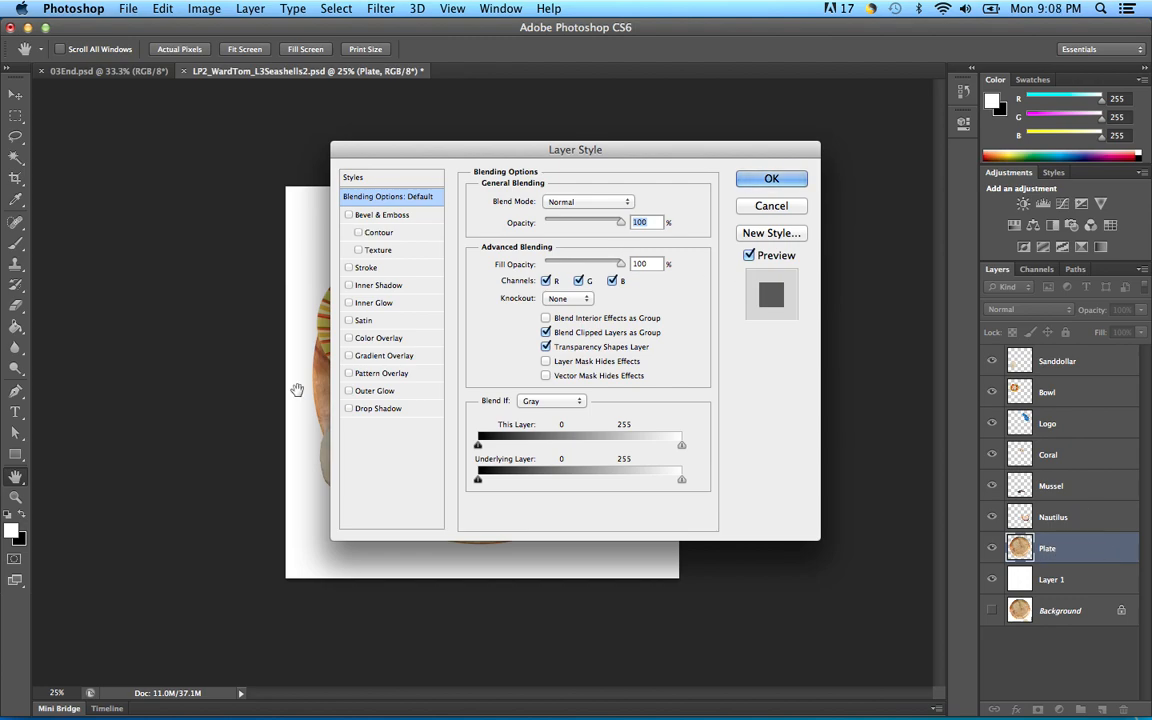
{"action": "left_click", "coordinate": [349, 409]}
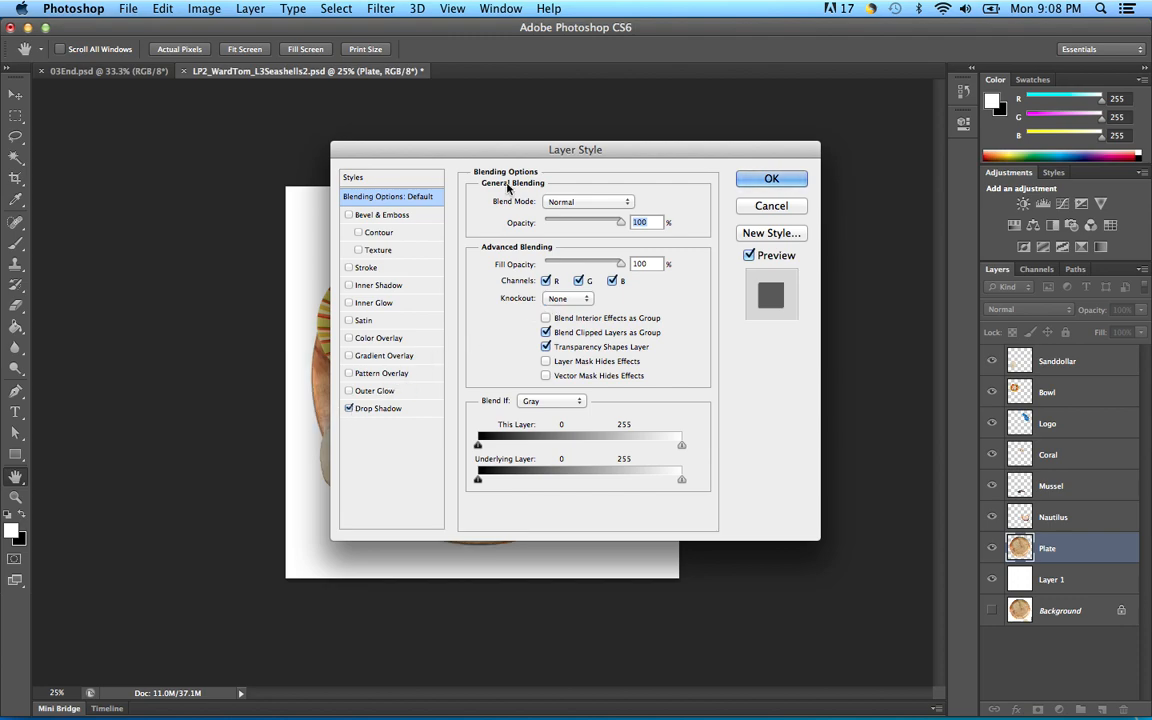
{"action": "left_click_drag", "start_coordinate": [476, 151], "coordinate": [783, 97]}
{"action": "left_click_drag", "start_coordinate": [752, 105], "coordinate": [755, 122]}
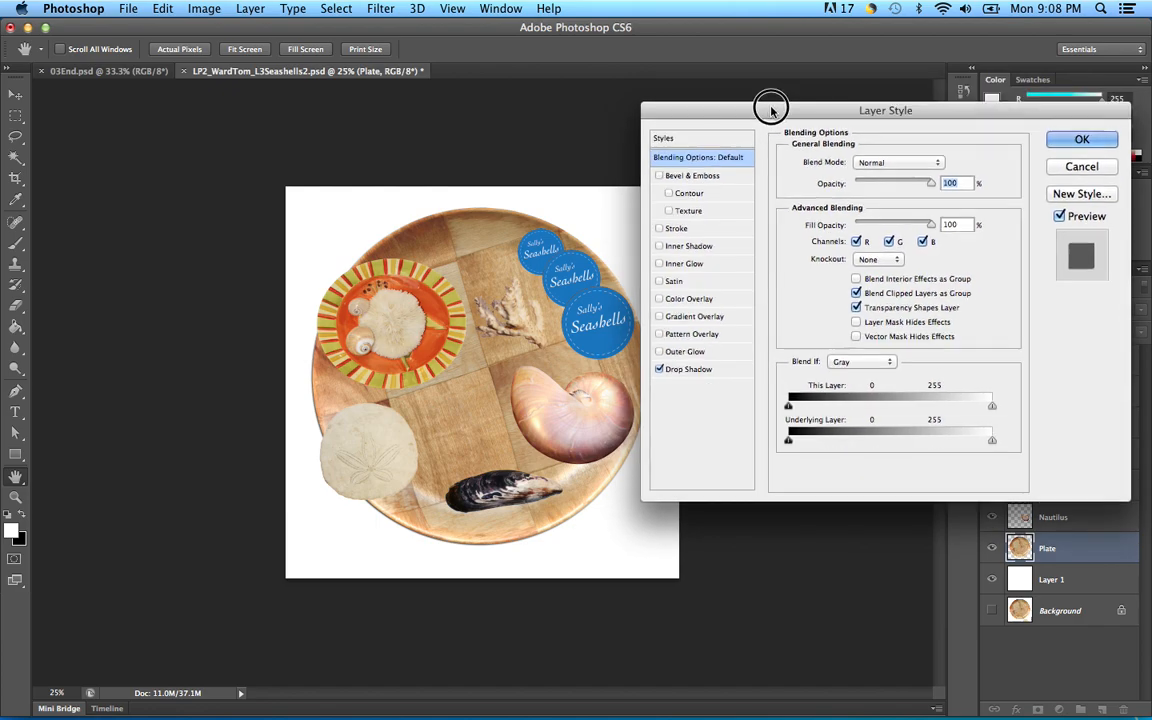
{"action": "left_click", "coordinate": [681, 371]}
{"action": "left_click_drag", "start_coordinate": [841, 236], "coordinate": [857, 272]}
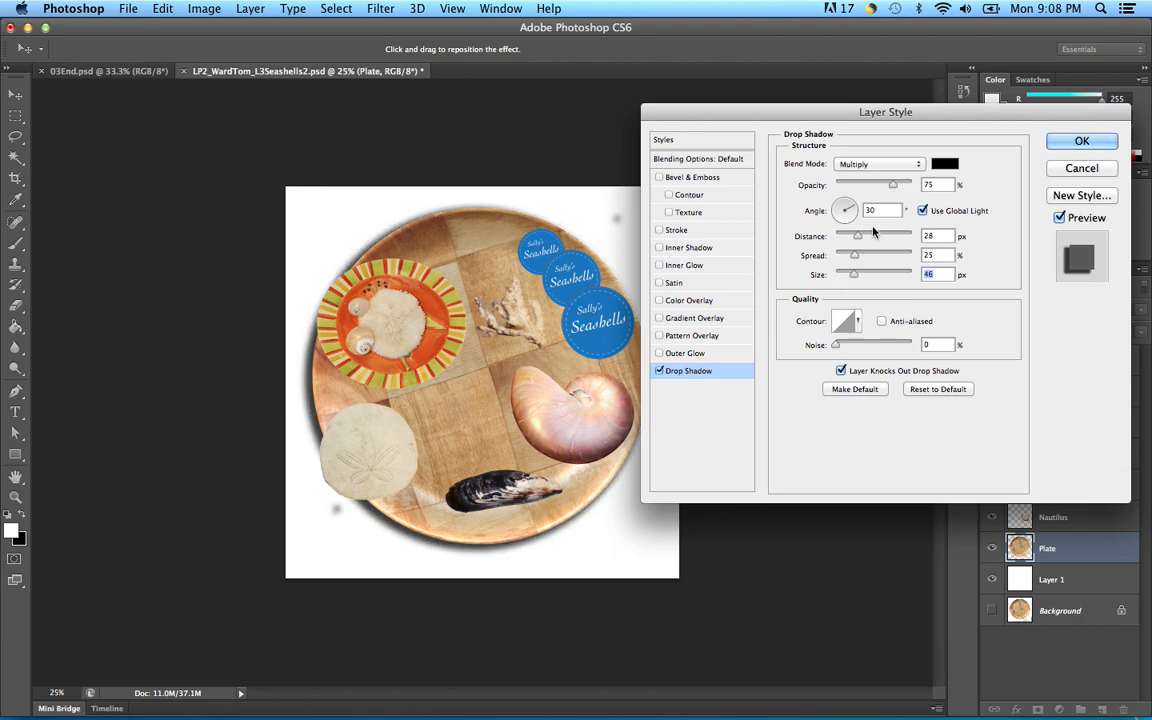
{"action": "left_click_drag", "start_coordinate": [893, 184], "coordinate": [881, 188]}
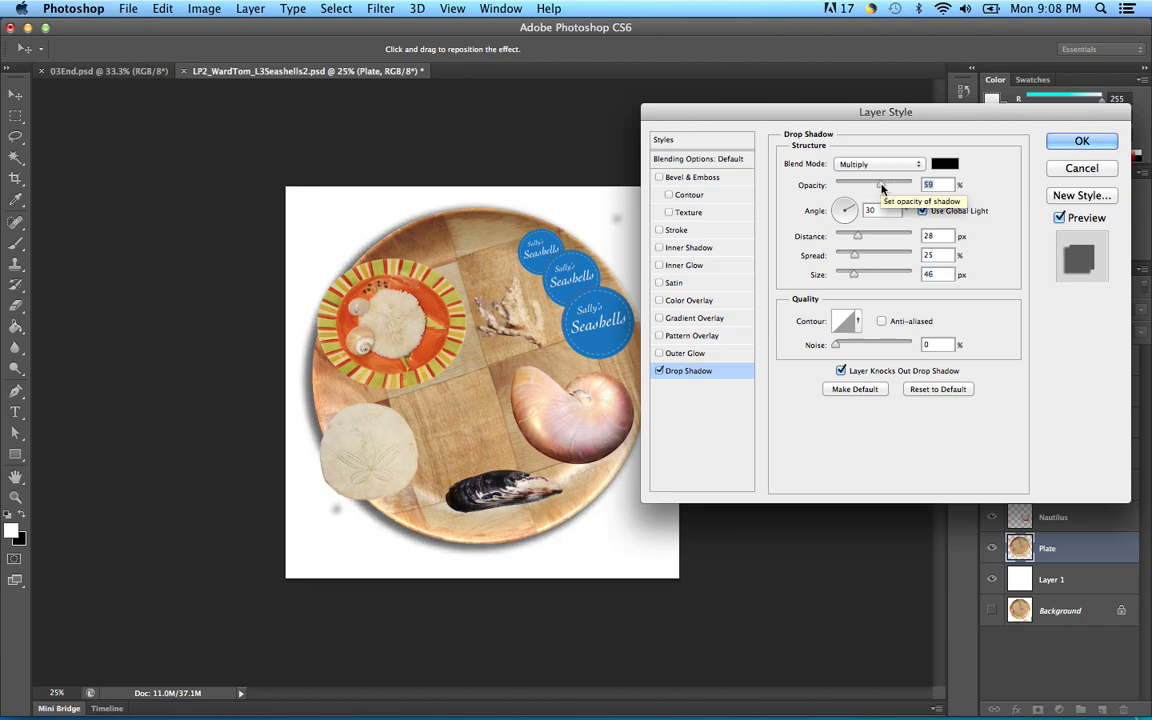
{"action": "left_click", "coordinate": [1079, 142]}
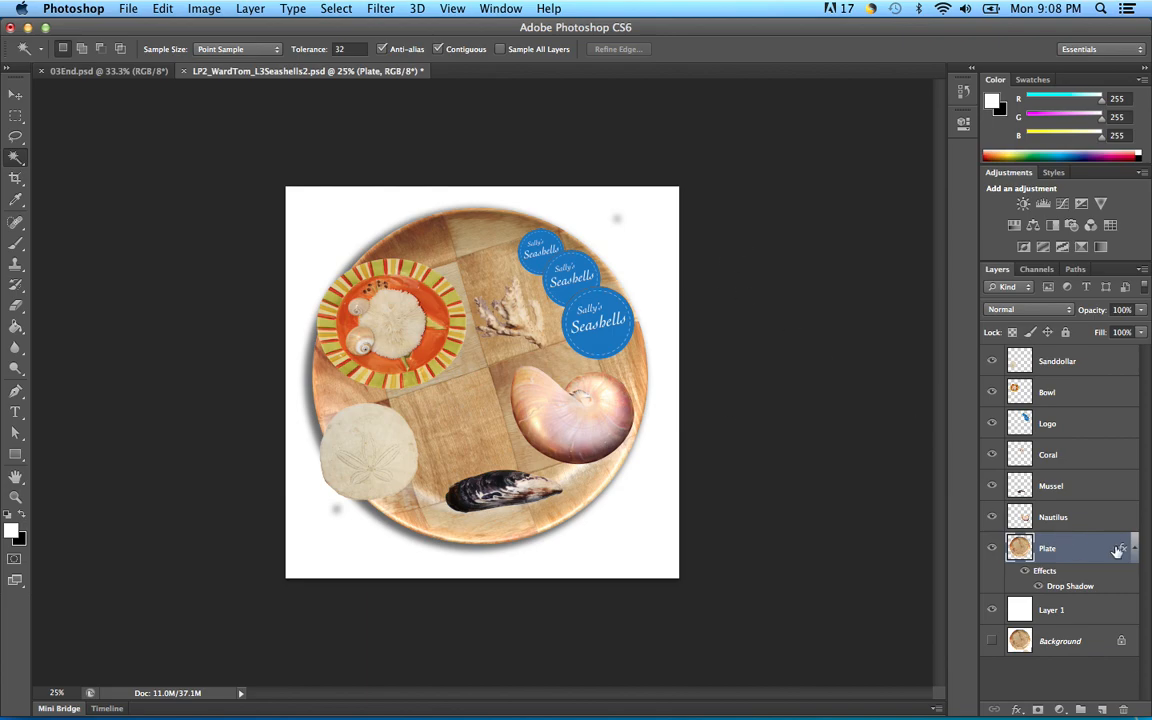
Step: Clear the selection and look over the Plate layer's effects and Layers panel options
{"action": "left_click", "coordinate": [667, 289]}
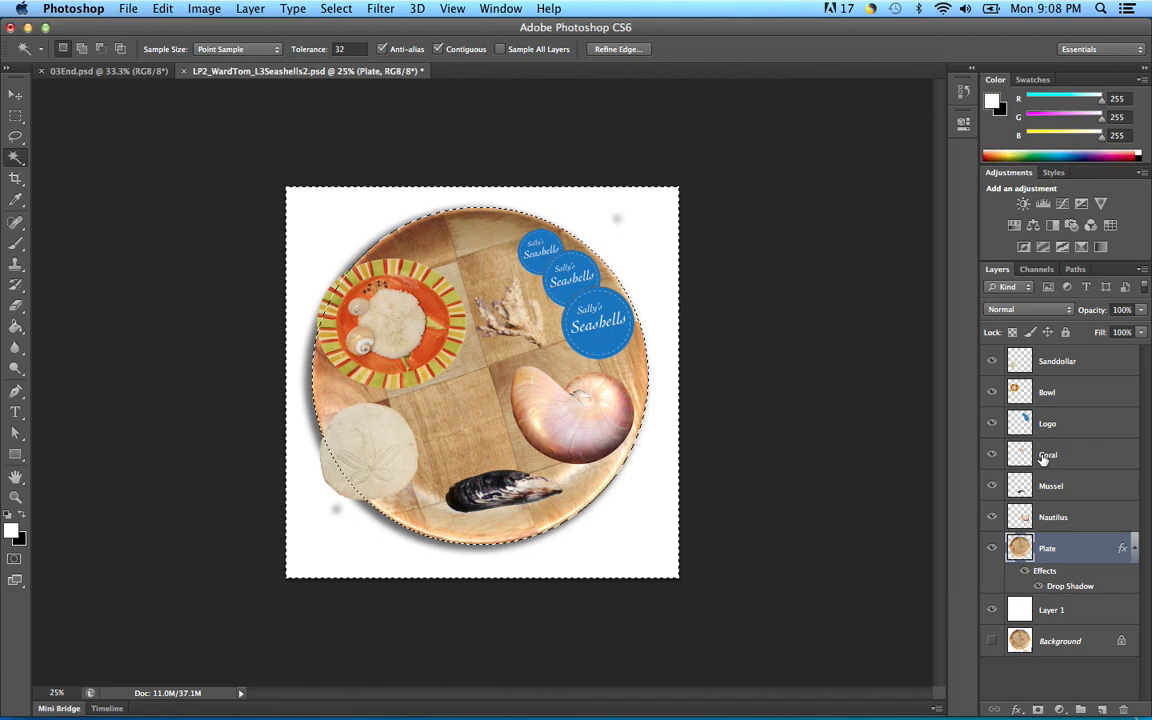
{"action": "key", "text": "super+d"}
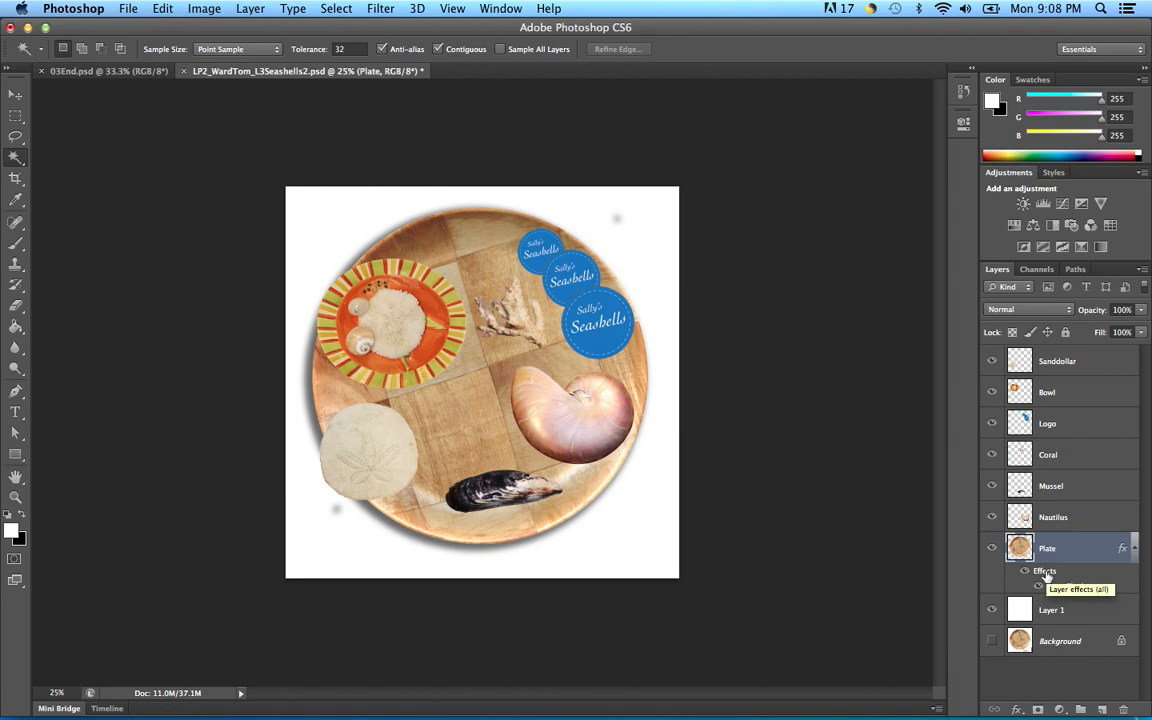
{"action": "right_click", "coordinate": [1039, 577]}
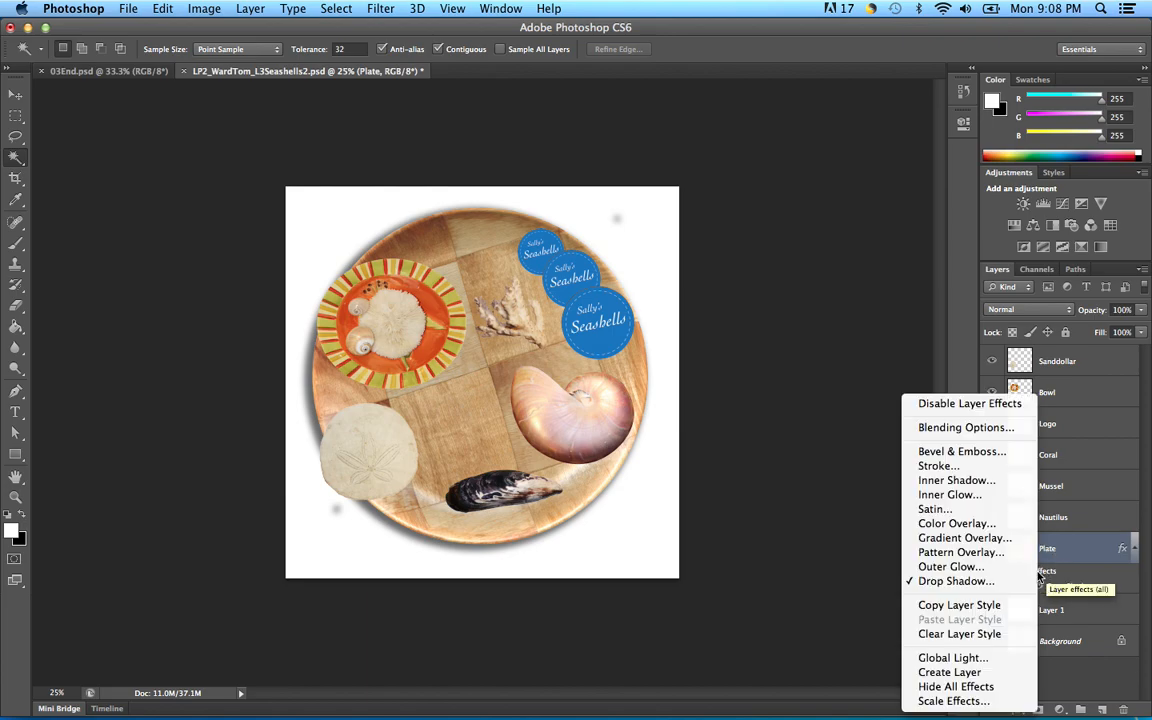
{"action": "left_click", "coordinate": [1040, 578]}
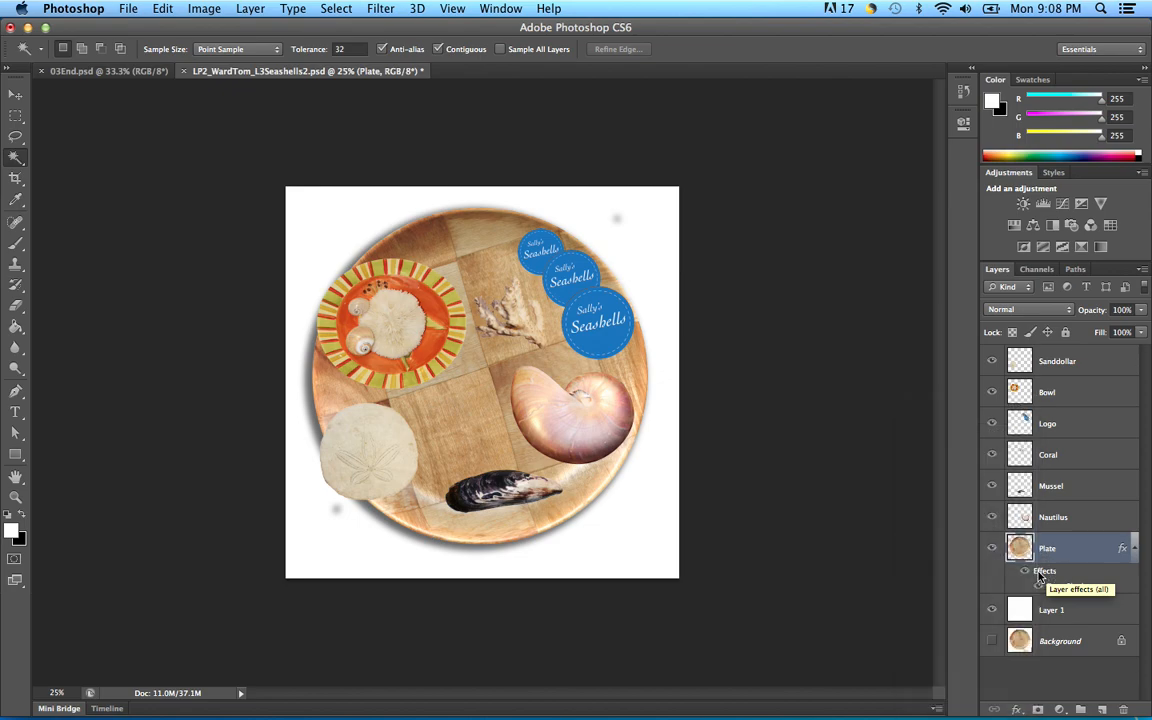
{"action": "double_click", "coordinate": [1063, 587]}
{"action": "left_click", "coordinate": [1142, 269]}
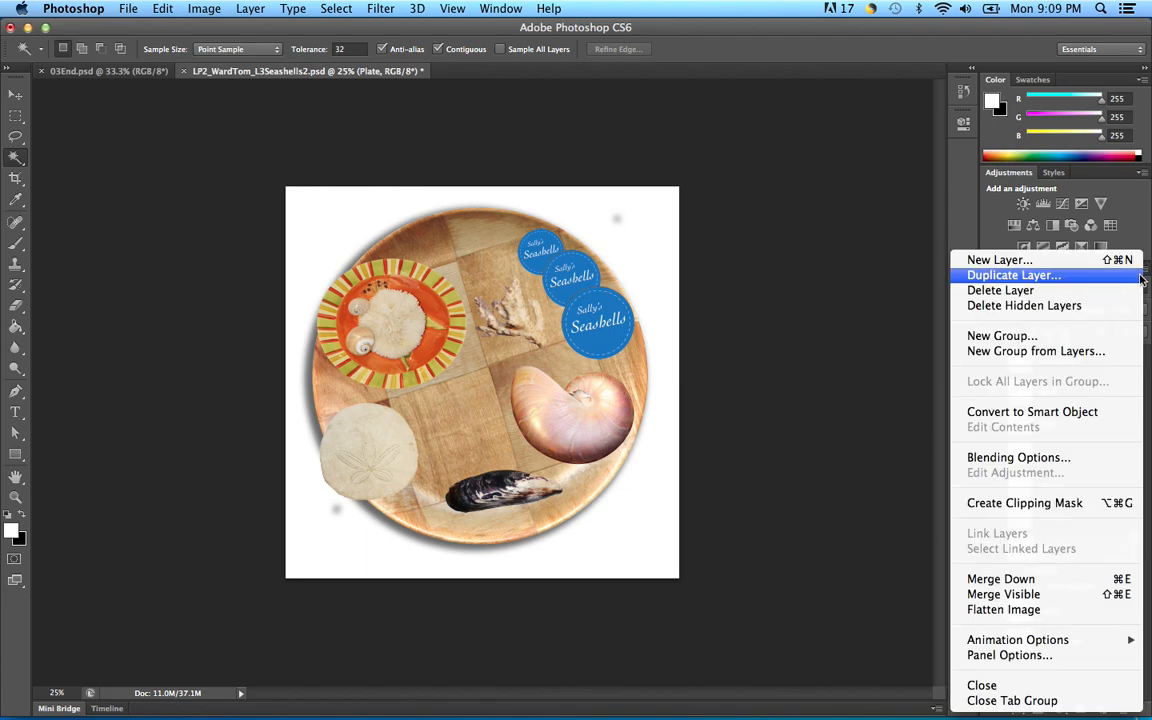
{"action": "left_click", "coordinate": [896, 213]}
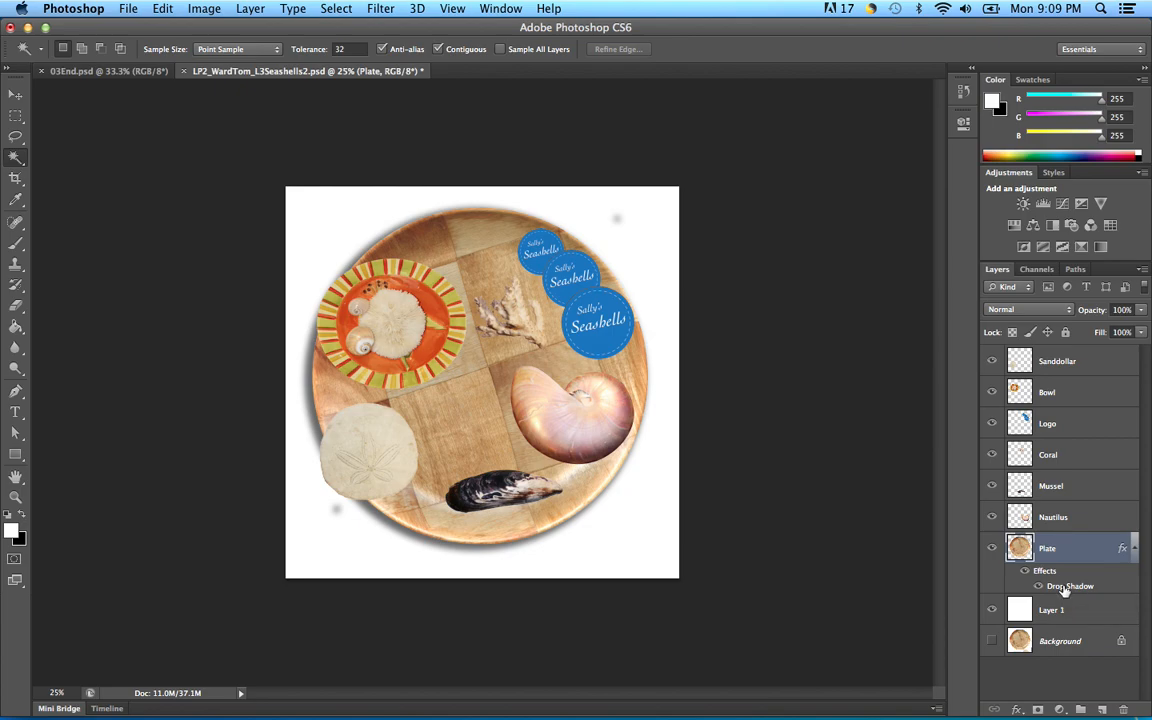
Step: Copy the Plate layer's drop shadow style, undoing an accidental duplicate nautilus
{"action": "left_click", "coordinate": [1087, 516]}
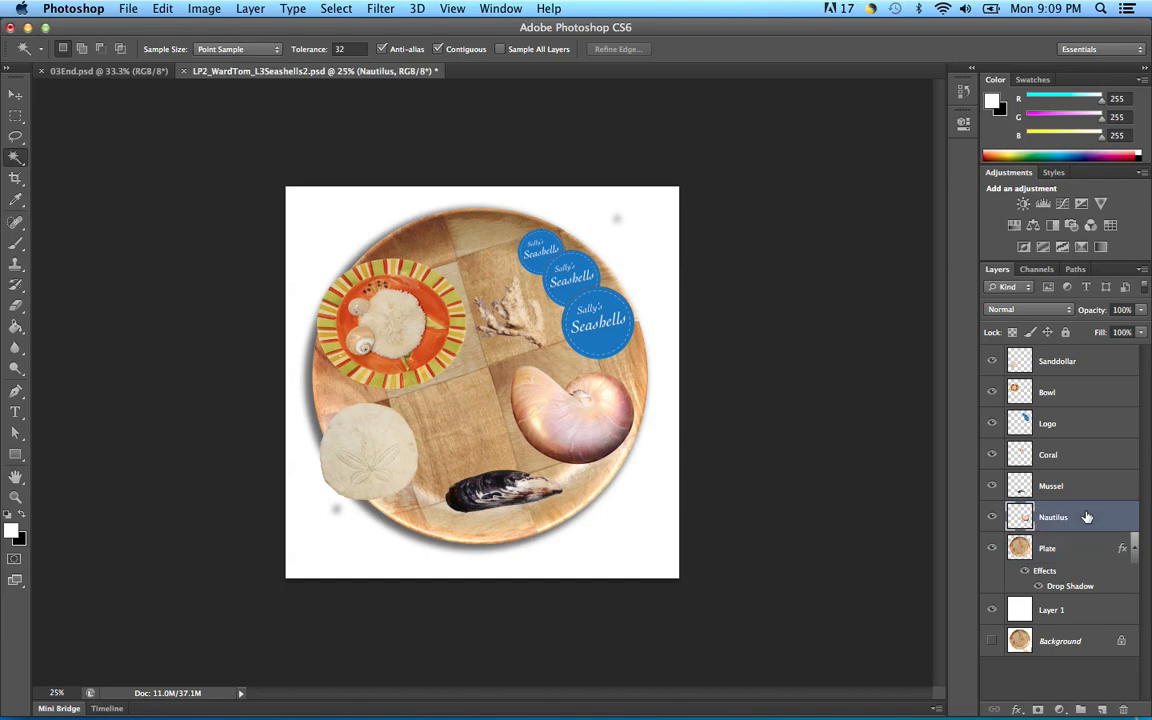
{"action": "key", "text": "super+v"}
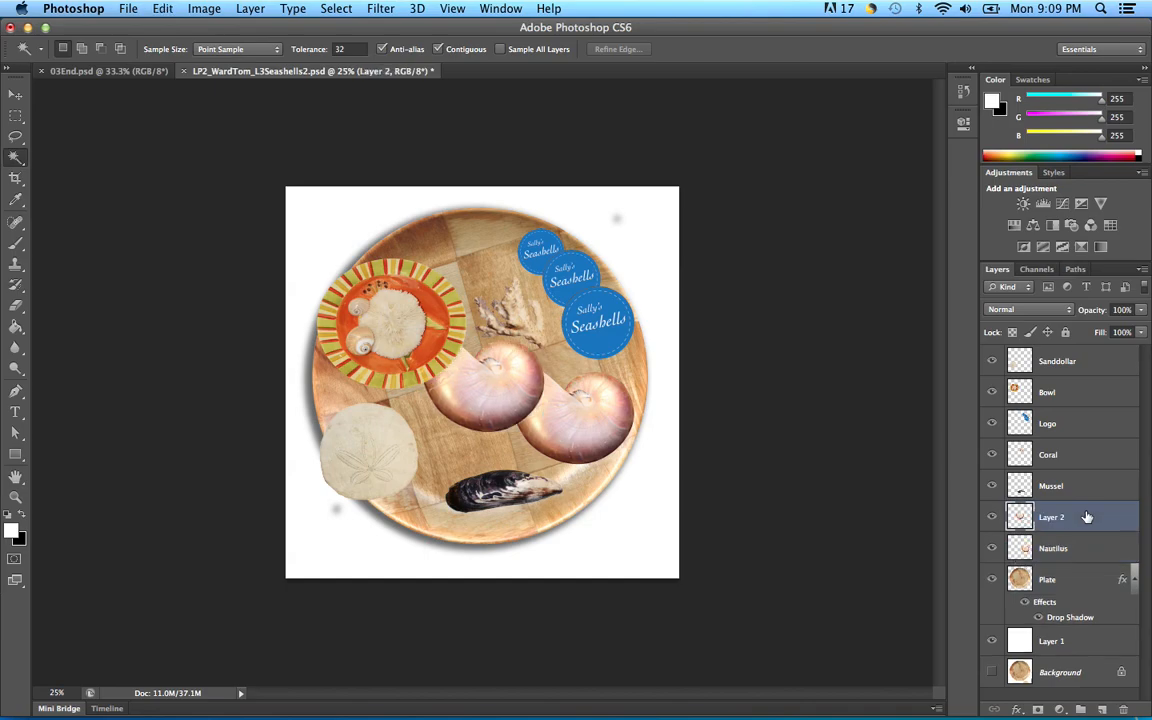
{"action": "key", "text": "super+z"}
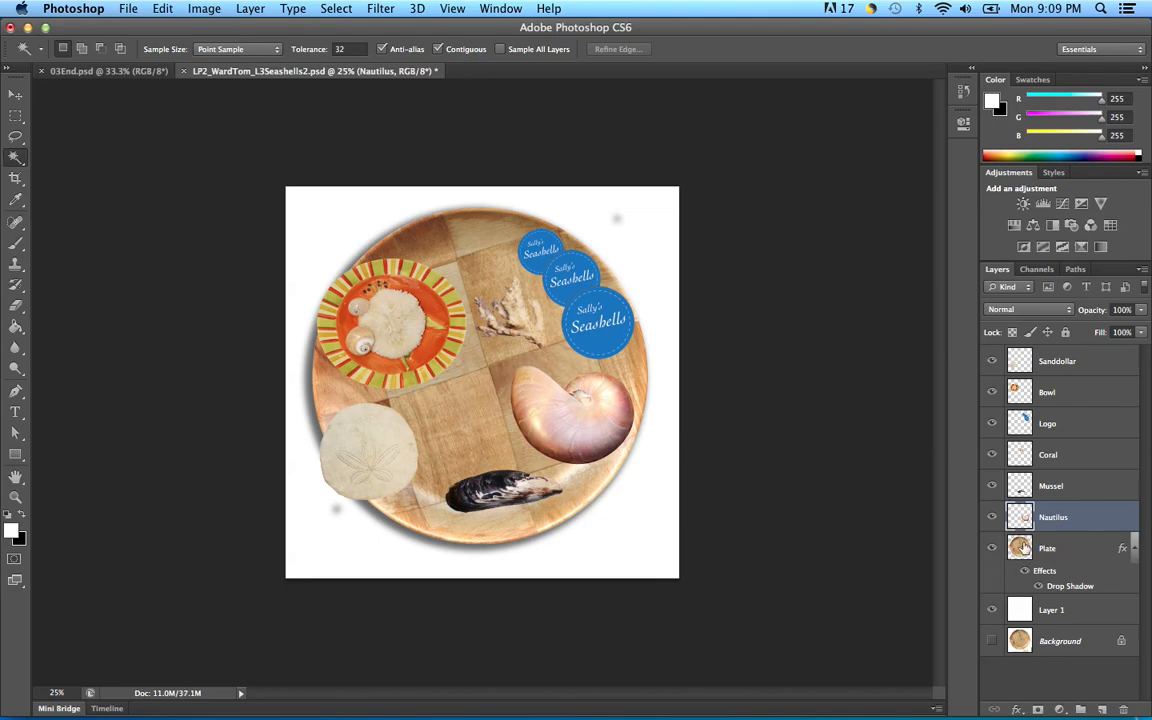
{"action": "left_click", "coordinate": [1052, 589]}
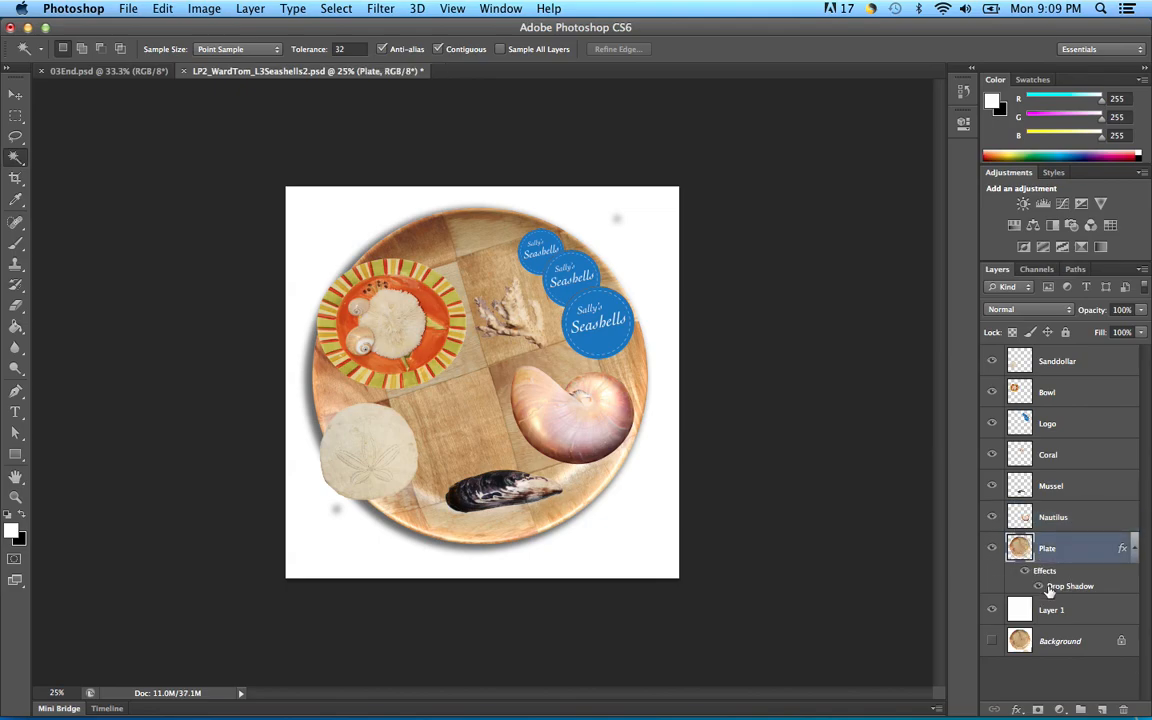
{"action": "right_click", "coordinate": [1049, 590]}
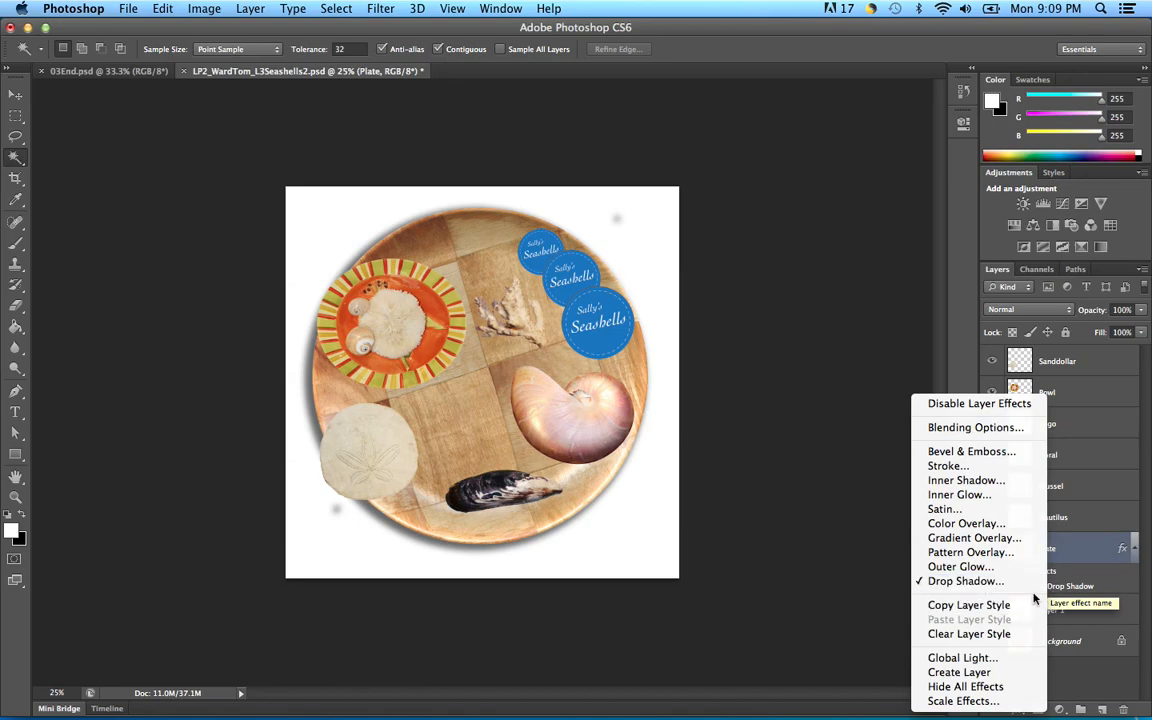
{"action": "left_click", "coordinate": [1111, 580]}
{"action": "right_click", "coordinate": [1112, 581]}
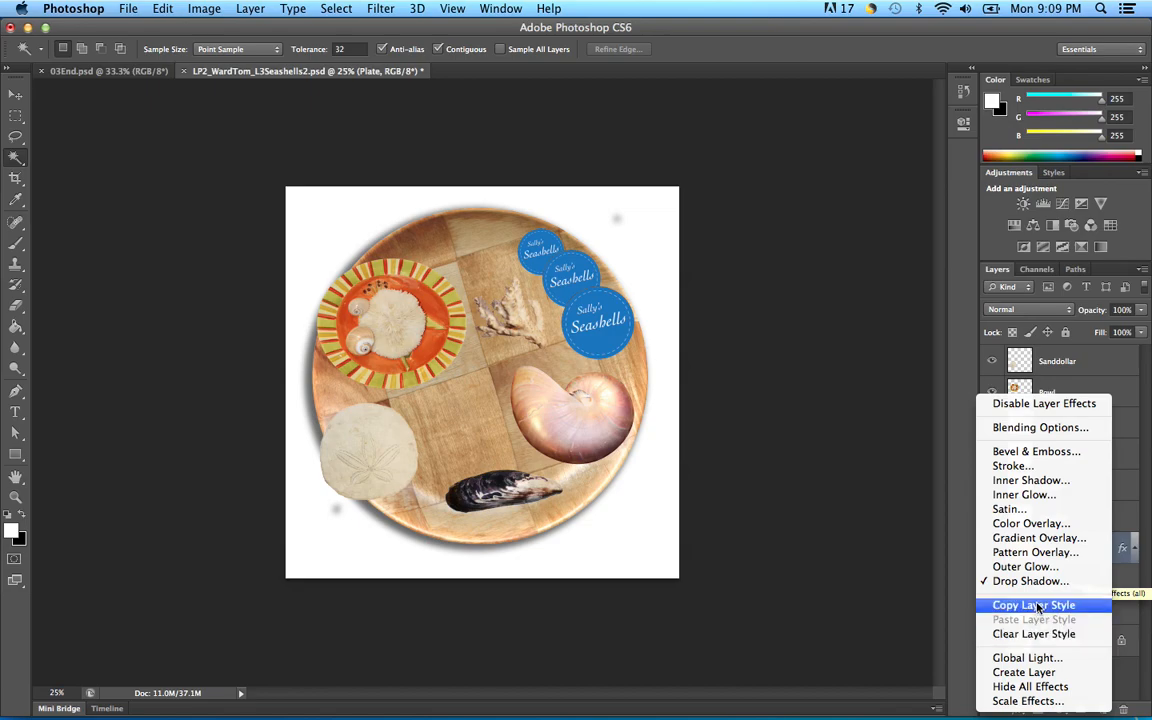
{"action": "left_click", "coordinate": [1036, 605]}
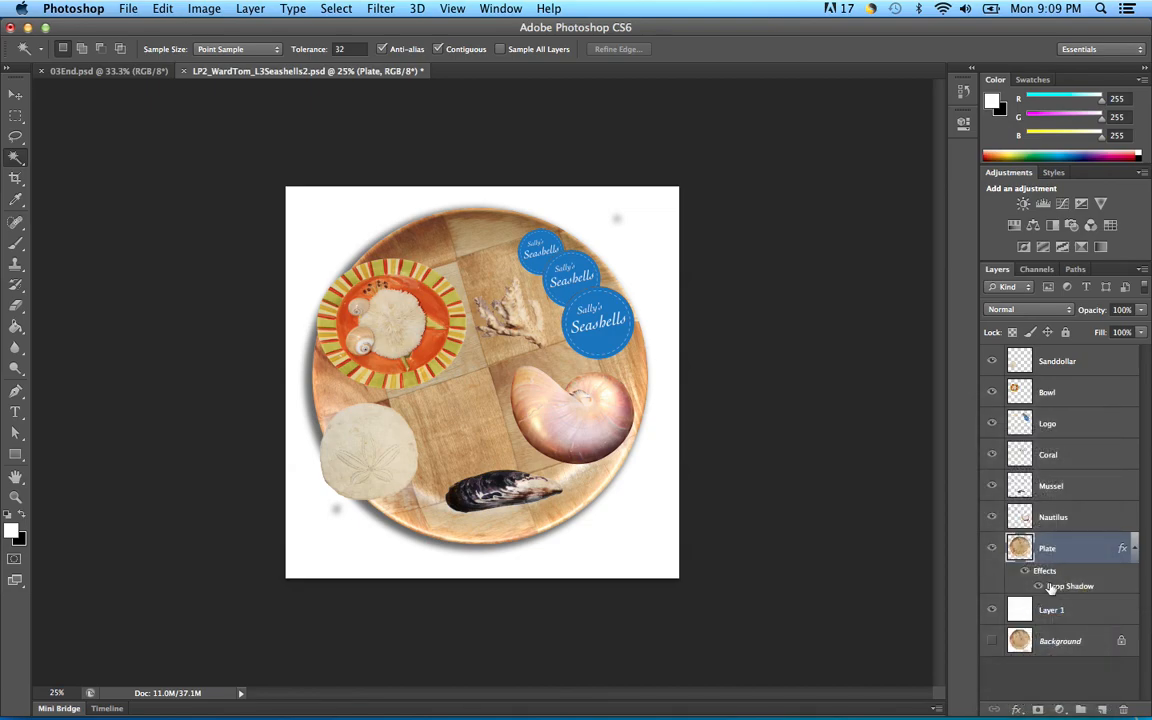
Step: Paste the plate's drop shadow onto the Nautilus and Coral layers
{"action": "left_click", "coordinate": [1089, 520]}
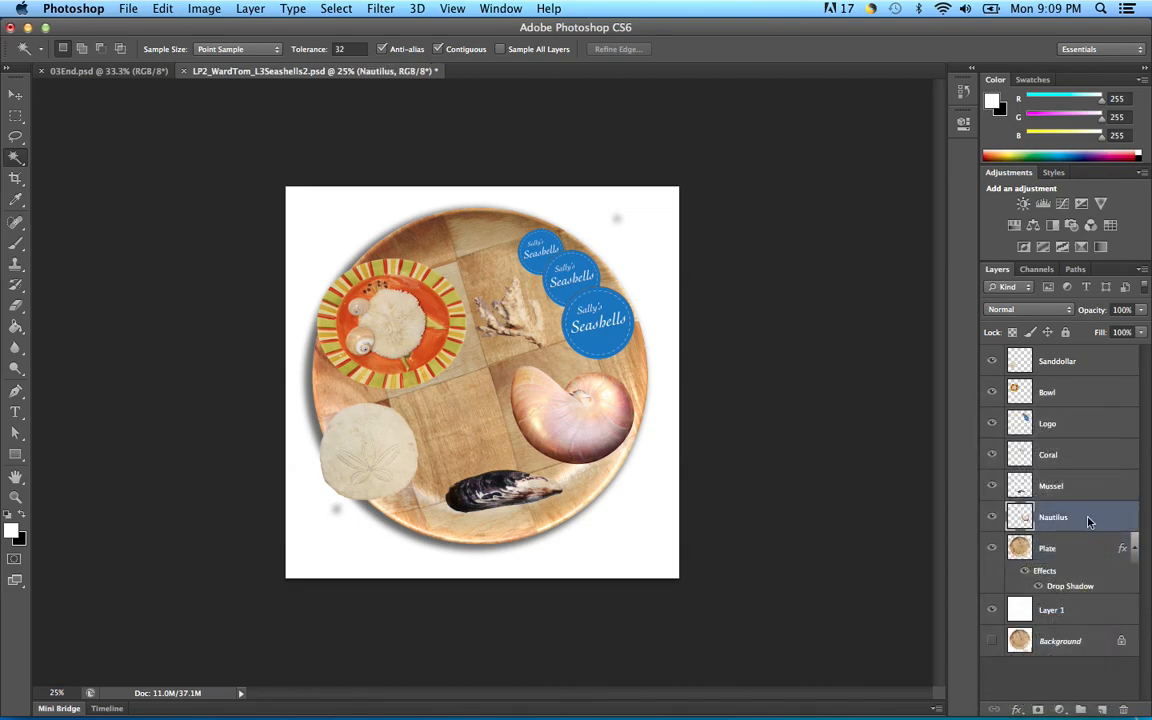
{"action": "right_click", "coordinate": [1089, 520]}
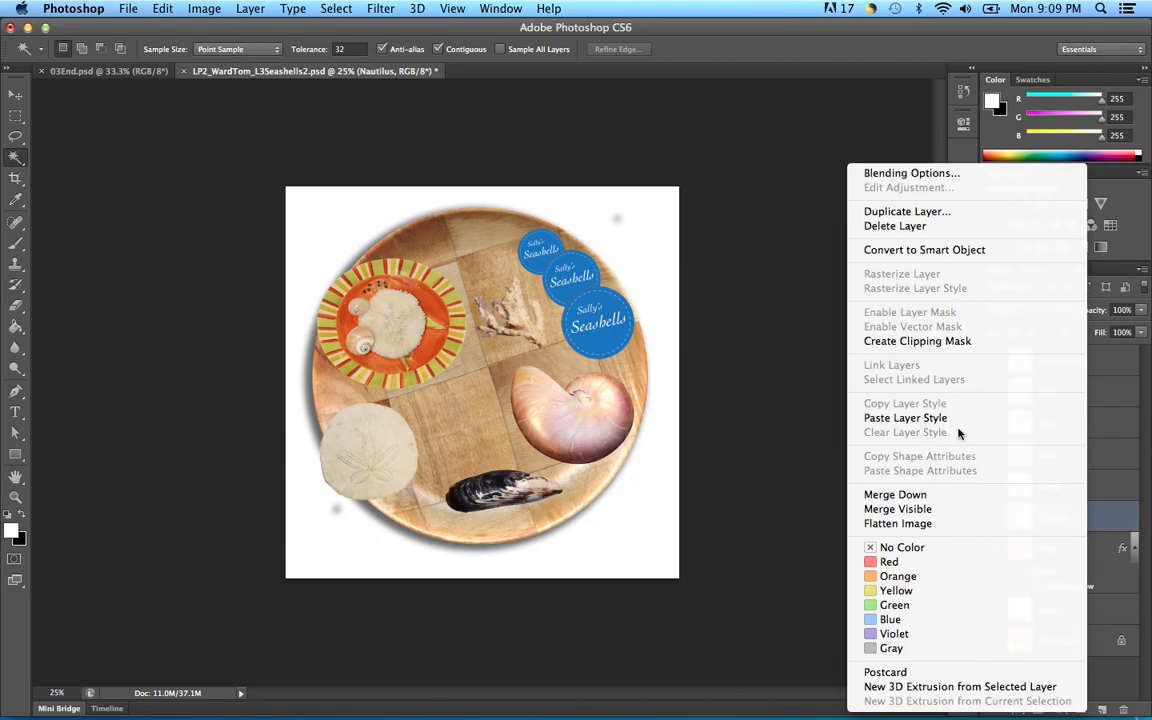
{"action": "left_click", "coordinate": [917, 418]}
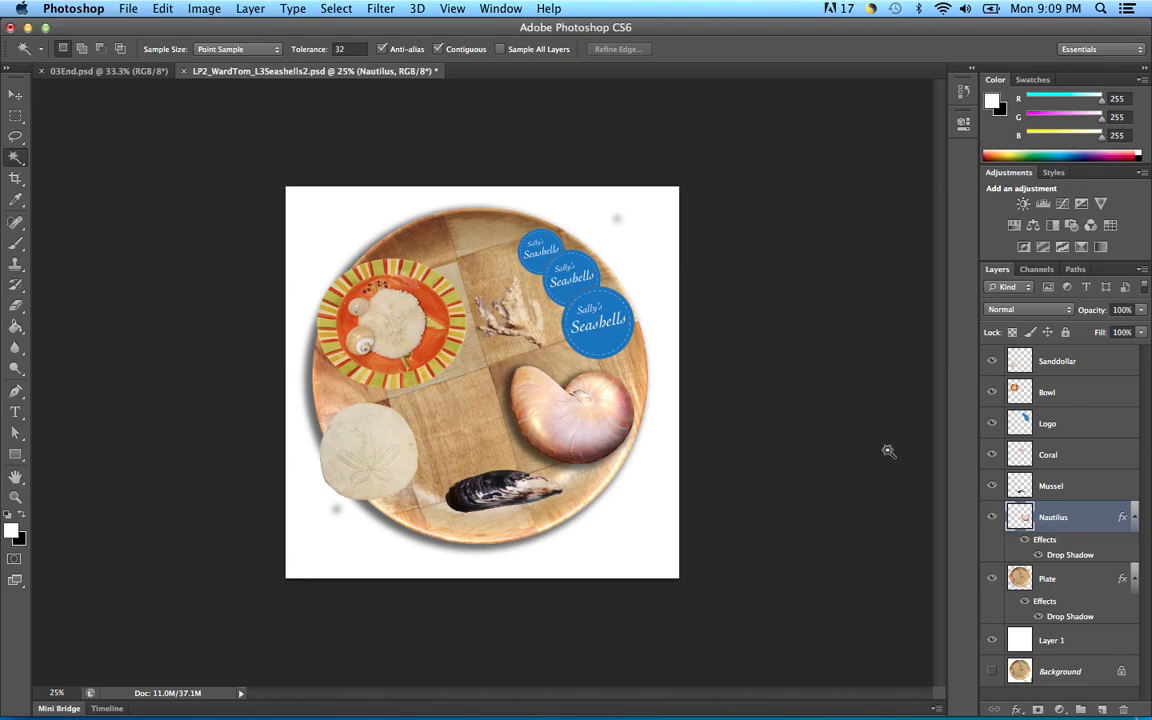
{"action": "left_click", "coordinate": [1090, 456]}
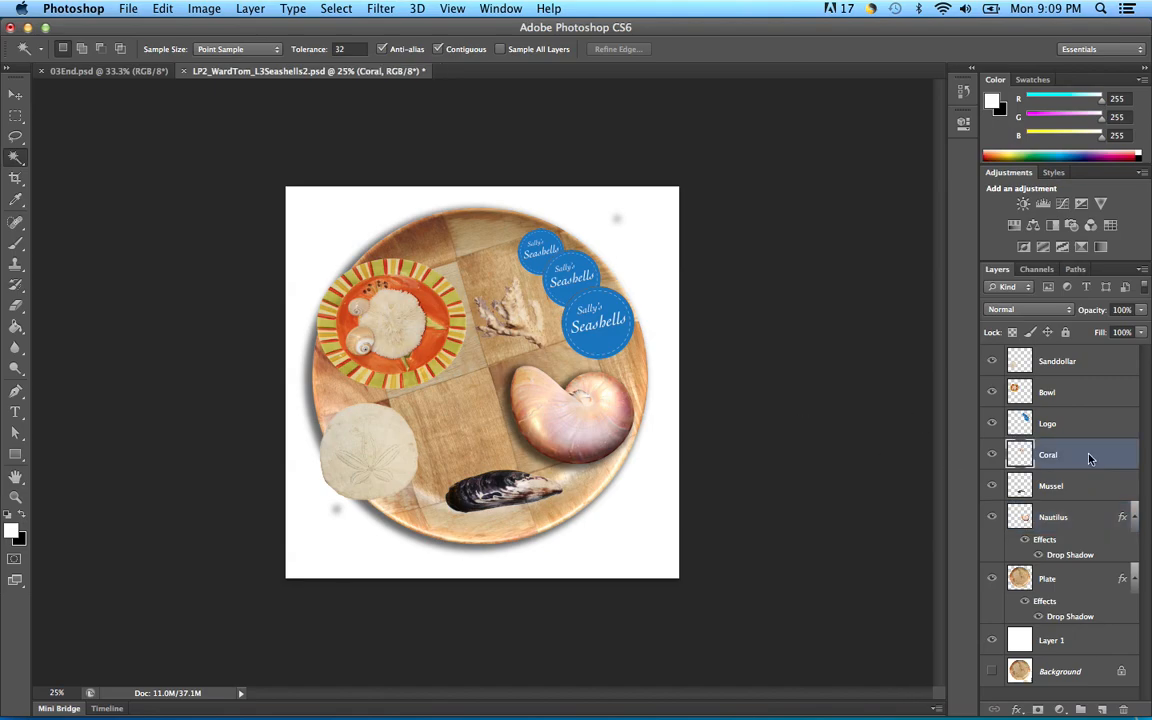
{"action": "right_click", "coordinate": [1090, 458]}
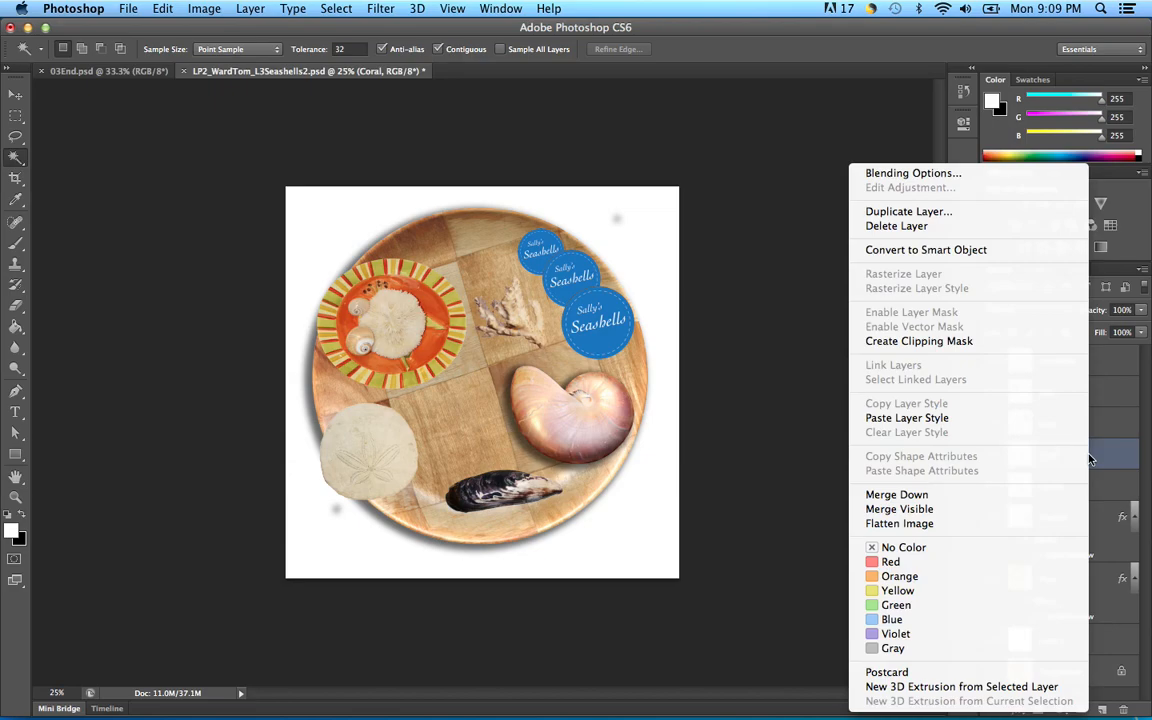
{"action": "left_click", "coordinate": [906, 419]}
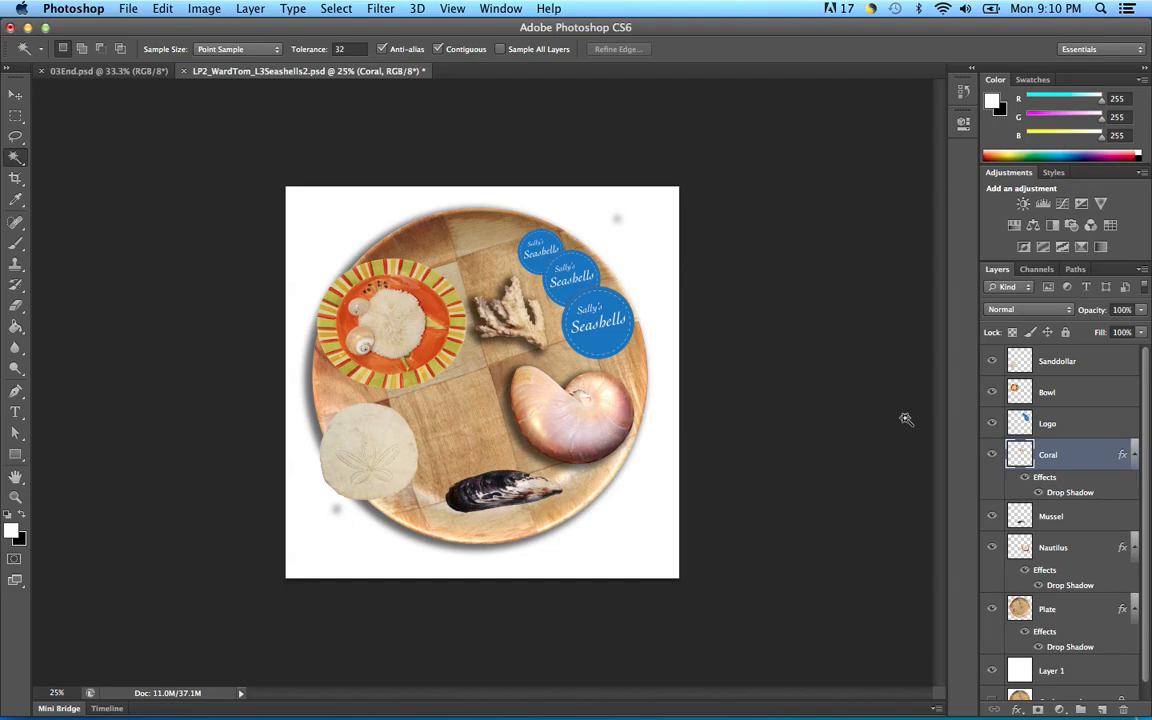
Step: Paste the same drop shadow onto the Bowl, Sanddollar and Mussel layers
{"action": "left_click", "coordinate": [1098, 425]}
{"action": "left_click", "coordinate": [1086, 396]}
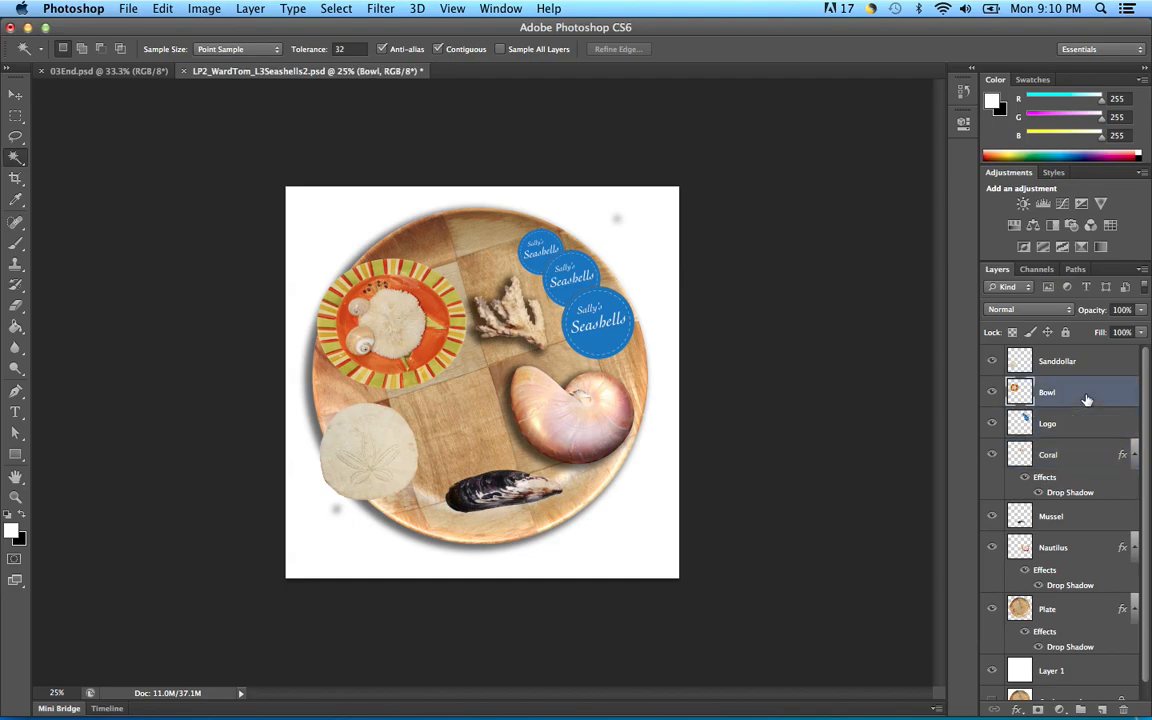
{"action": "right_click", "coordinate": [1088, 399]}
{"action": "left_click", "coordinate": [863, 419]}
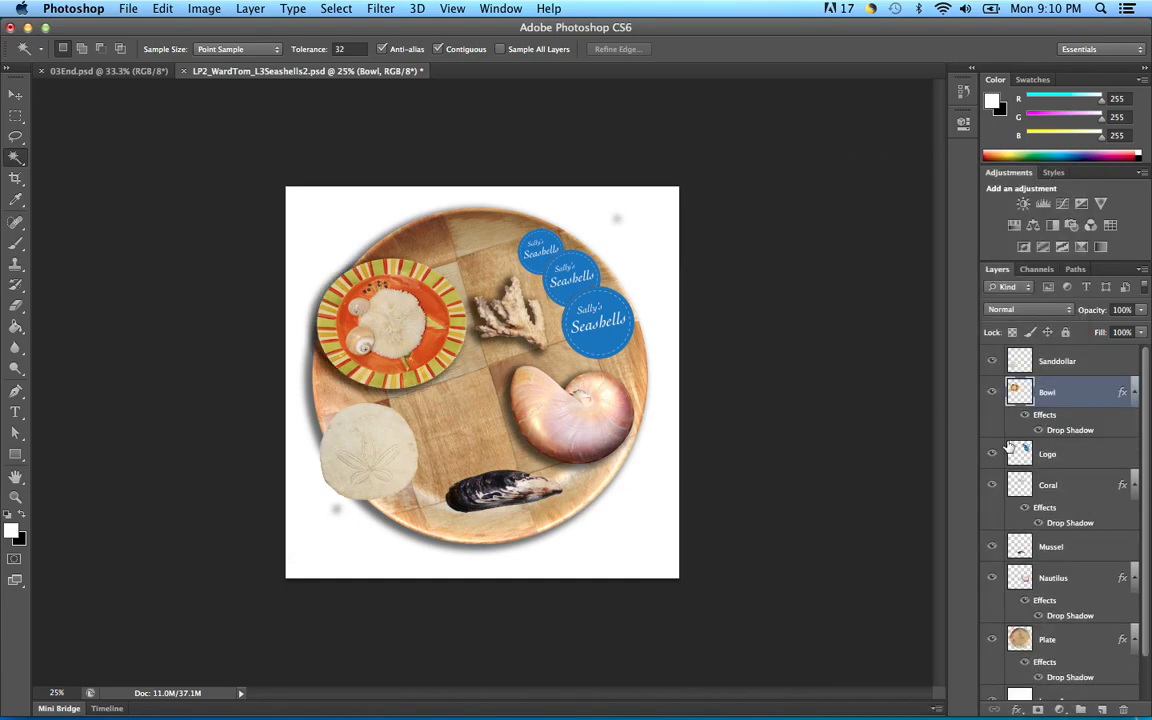
{"action": "left_click", "coordinate": [1104, 370]}
{"action": "right_click", "coordinate": [1104, 370]}
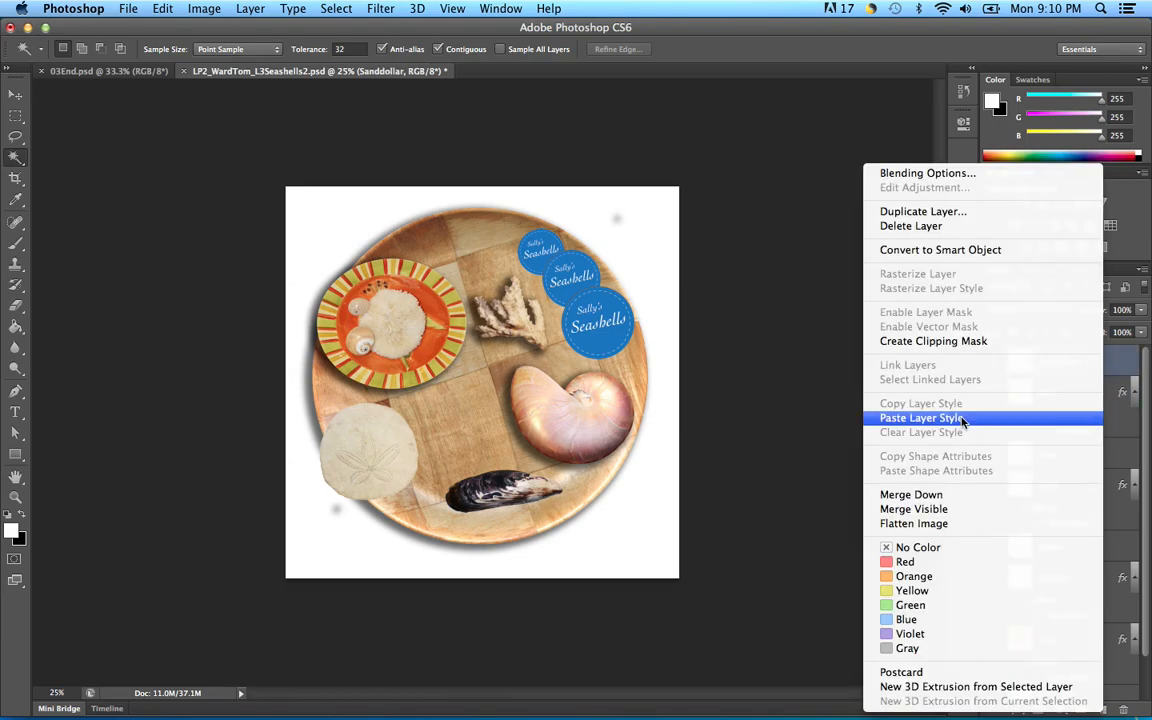
{"action": "left_click", "coordinate": [921, 418]}
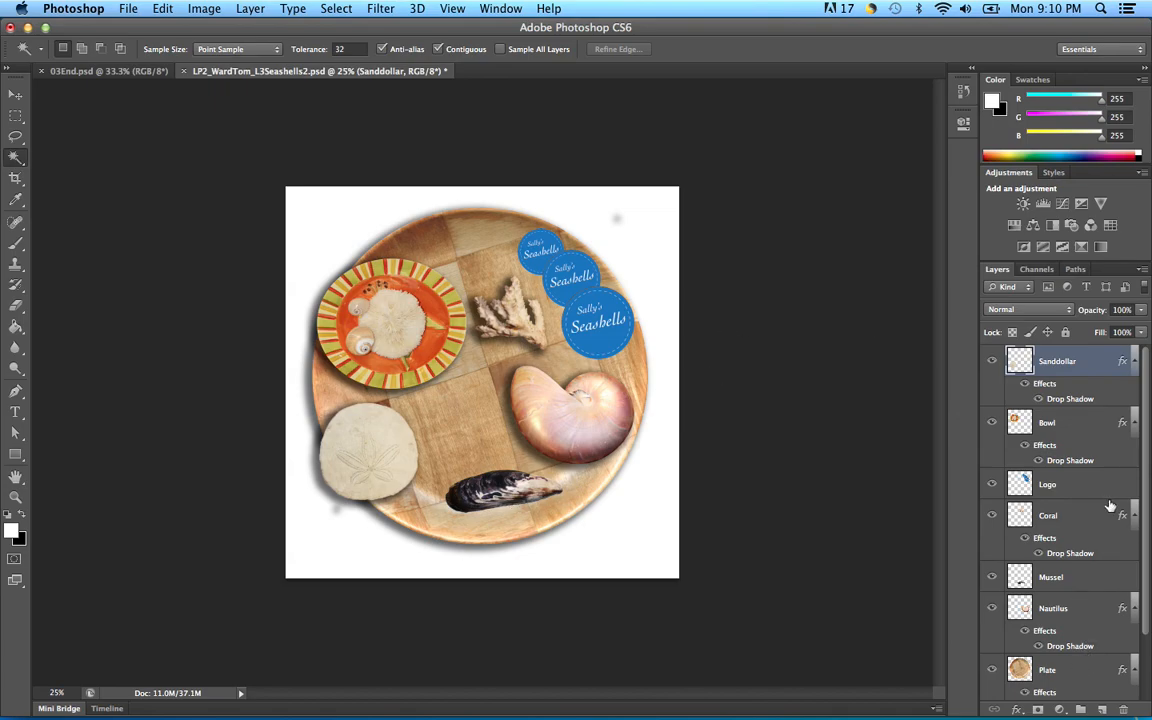
{"action": "scroll", "coordinate": [1090, 443], "scroll_direction": "down", "scroll_amount": 3}
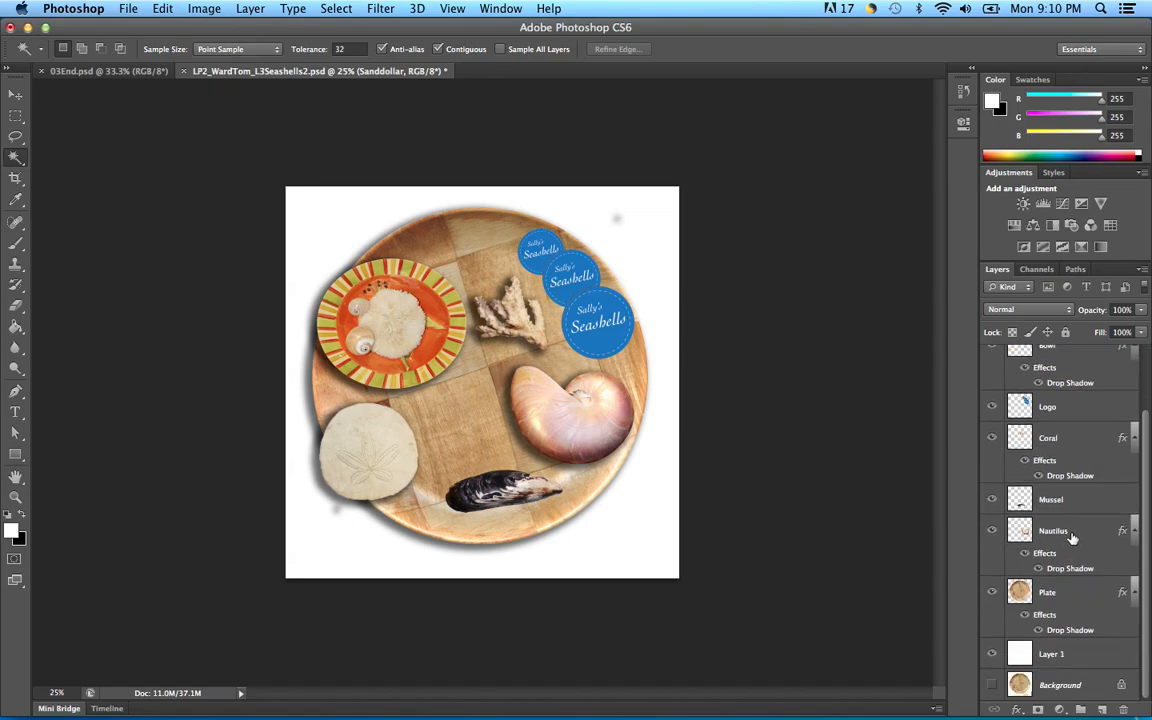
{"action": "left_click", "coordinate": [1071, 501]}
{"action": "right_click", "coordinate": [1071, 501]}
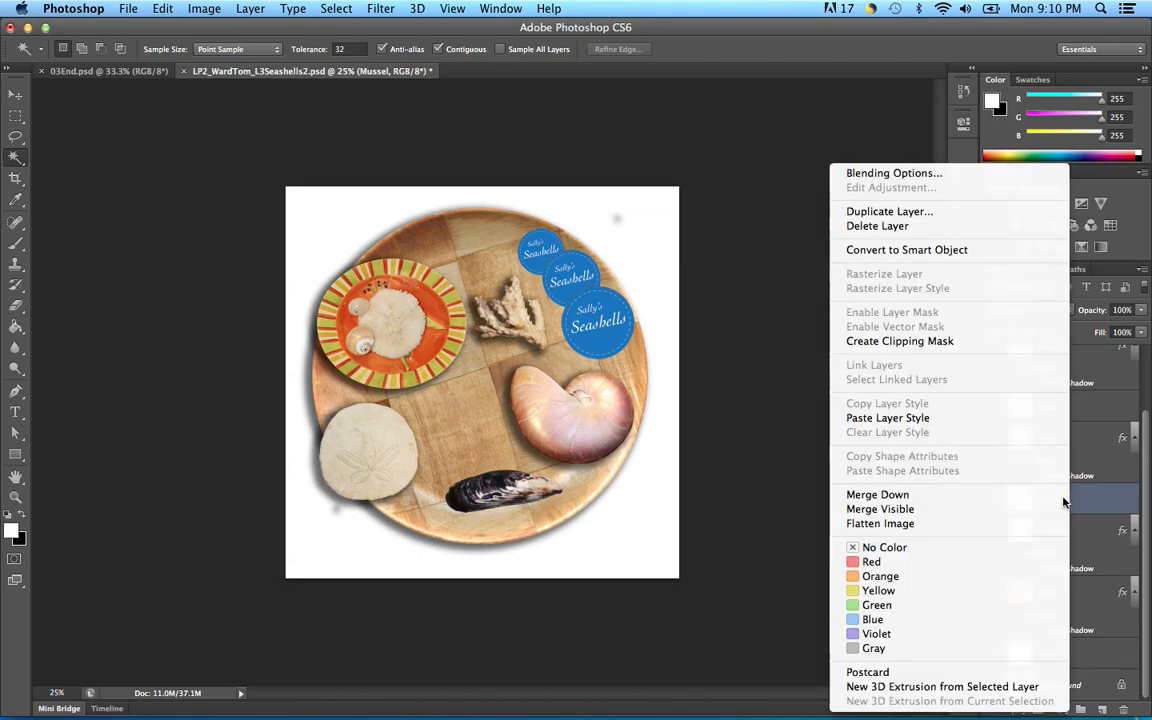
{"action": "left_click", "coordinate": [913, 420]}
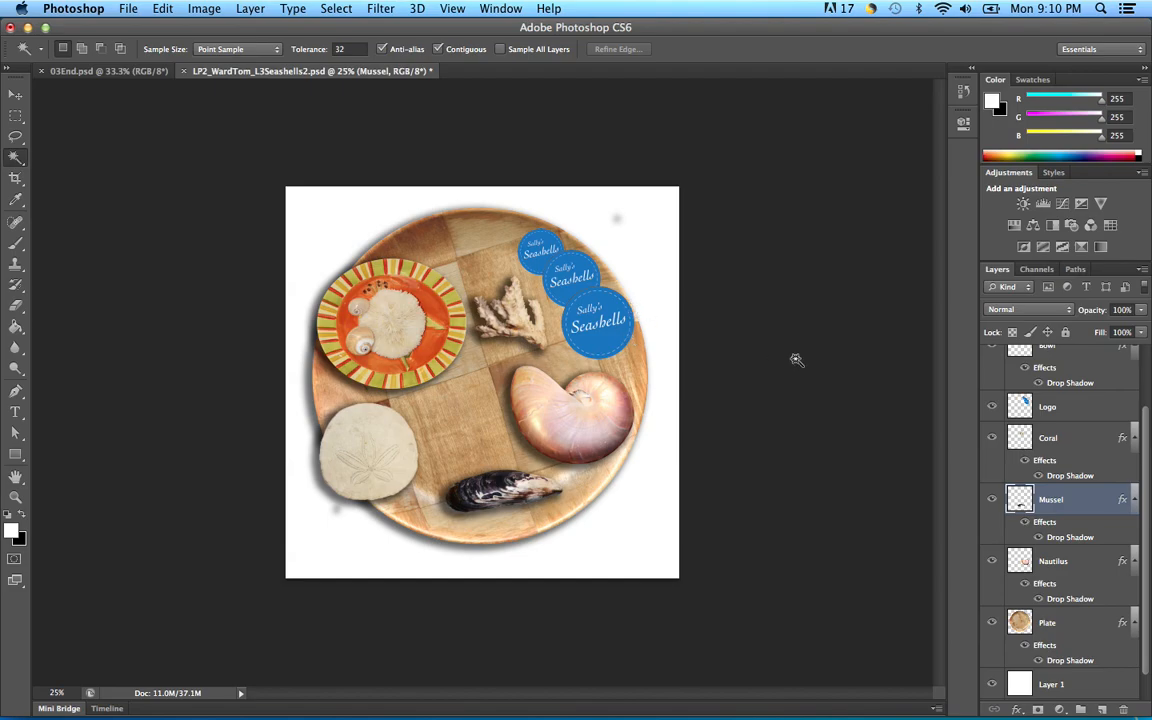
{"action": "left_click", "coordinate": [992, 623]}
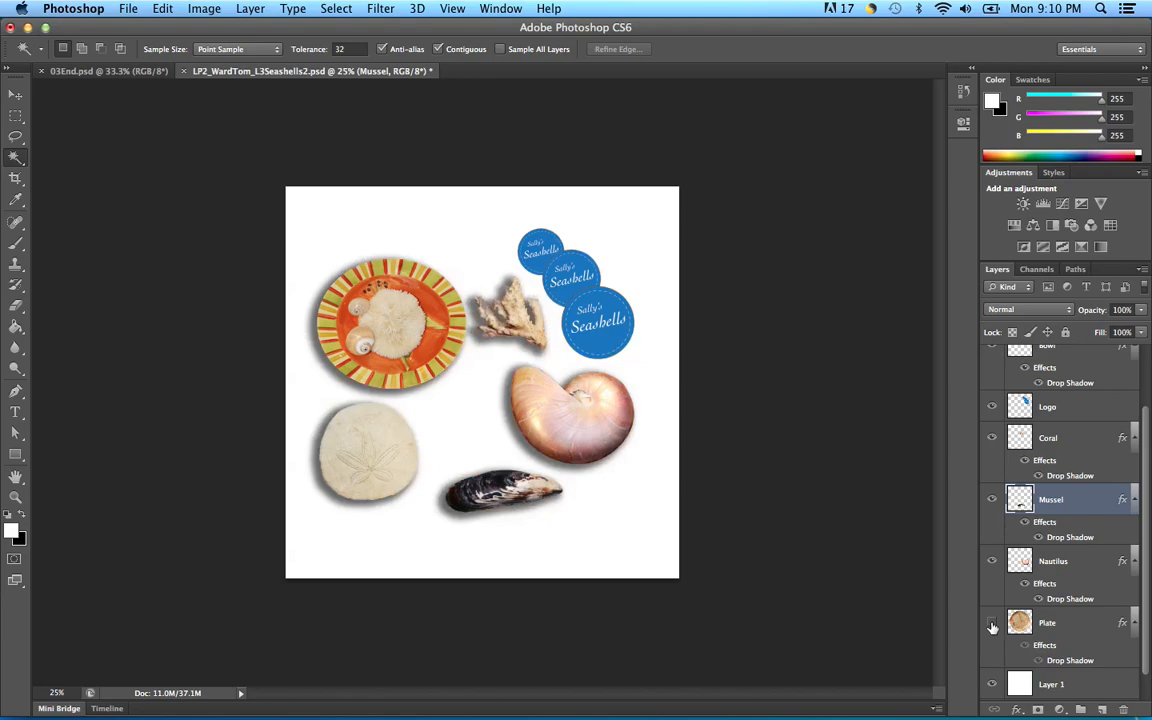
{"action": "left_click", "coordinate": [992, 623]}
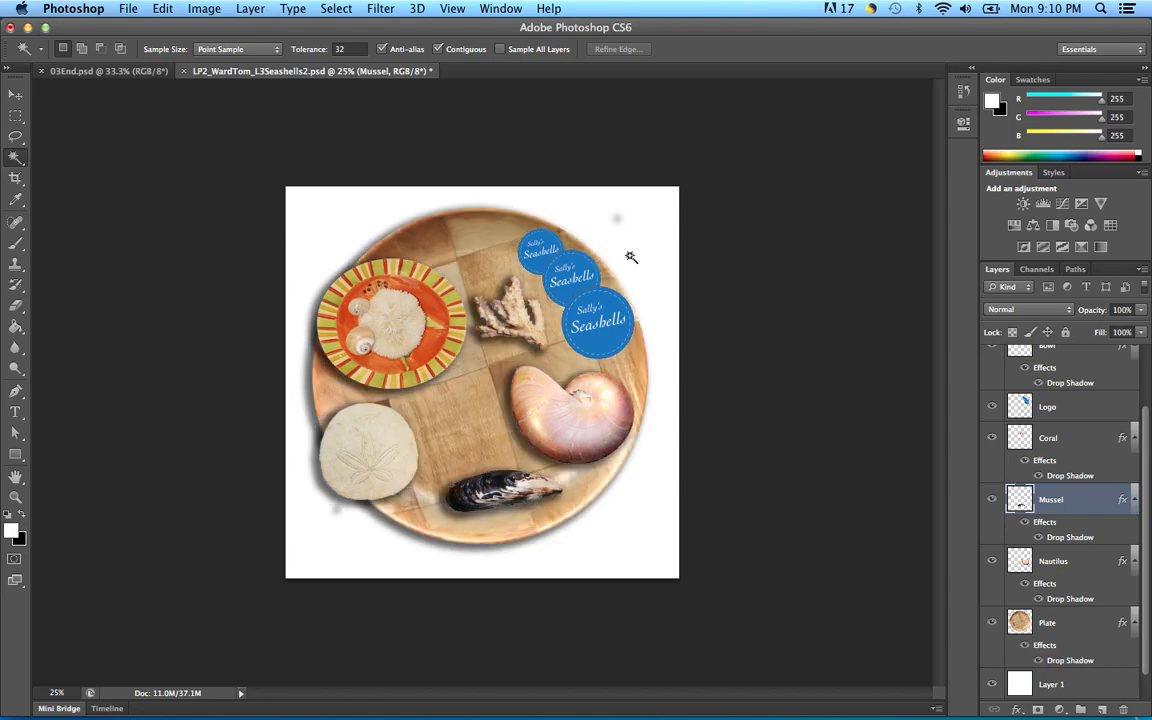
{"action": "left_click", "coordinate": [1092, 627]}
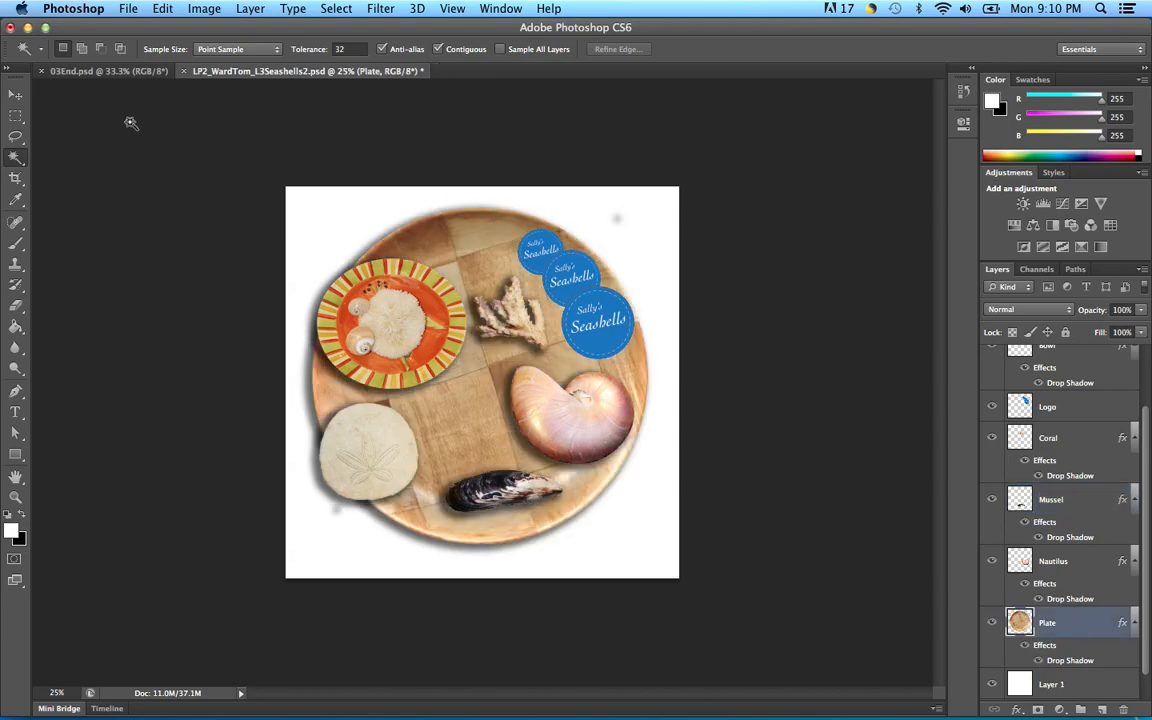
{"action": "left_click", "coordinate": [15, 136]}
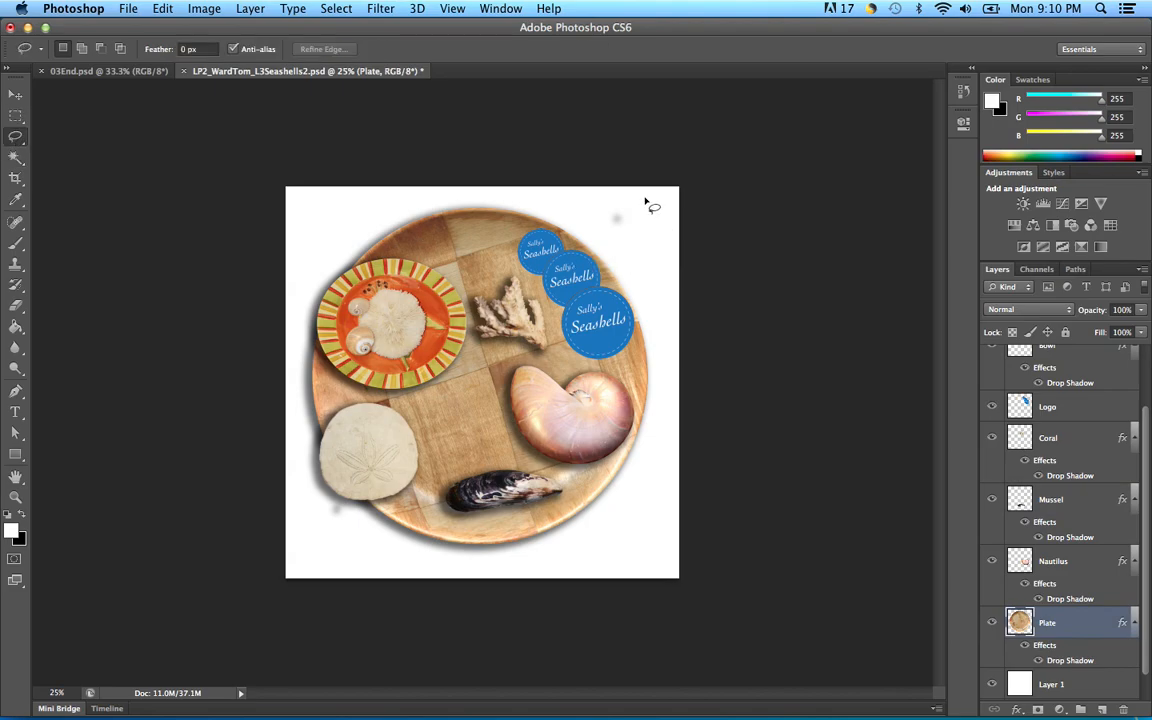
{"action": "mouse_move", "coordinate": [648, 194]}
{"action": "left_mouse_down"}
{"action": "mouse_move", "coordinate": [620, 190]}
{"action": "mouse_move", "coordinate": [601, 218]}
{"action": "mouse_move", "coordinate": [617, 232]}
{"action": "mouse_move", "coordinate": [658, 206]}
{"action": "mouse_move", "coordinate": [650, 199]}
{"action": "left_mouse_up"}
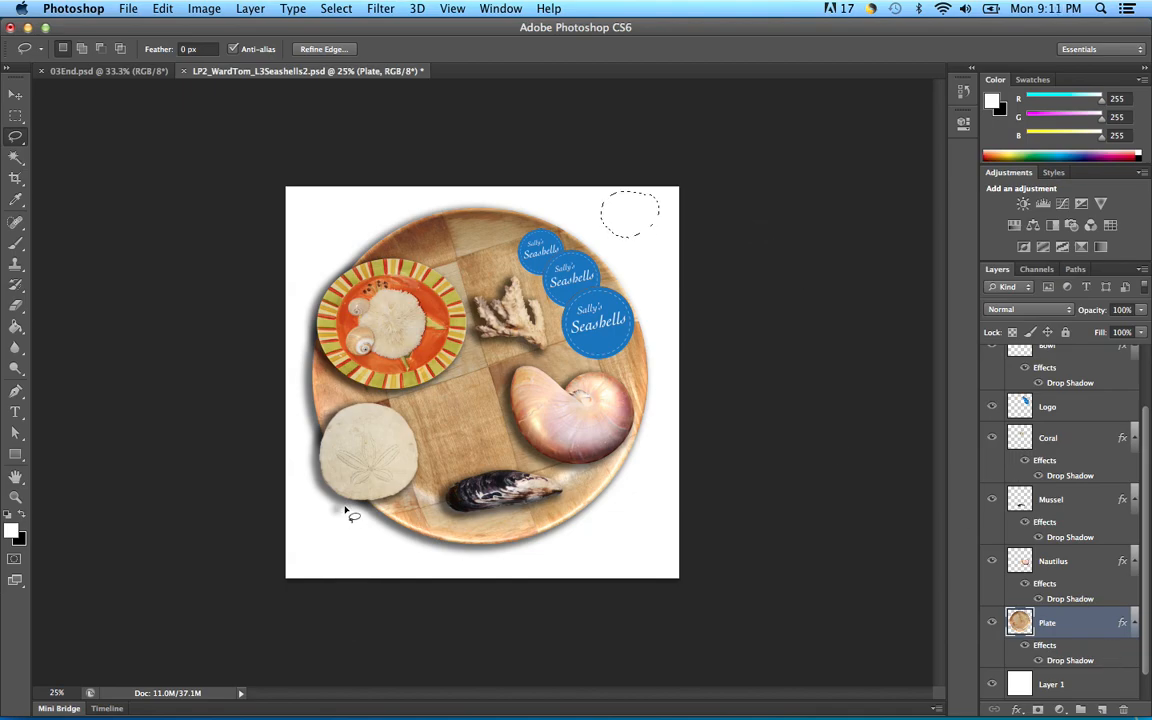
{"action": "mouse_move", "coordinate": [352, 515]}
{"action": "left_mouse_down"}
{"action": "mouse_move", "coordinate": [334, 489]}
{"action": "mouse_move", "coordinate": [319, 524]}
{"action": "mouse_move", "coordinate": [342, 530]}
{"action": "mouse_move", "coordinate": [350, 515]}
{"action": "left_mouse_up"}
{"action": "key", "text": "super+d"}
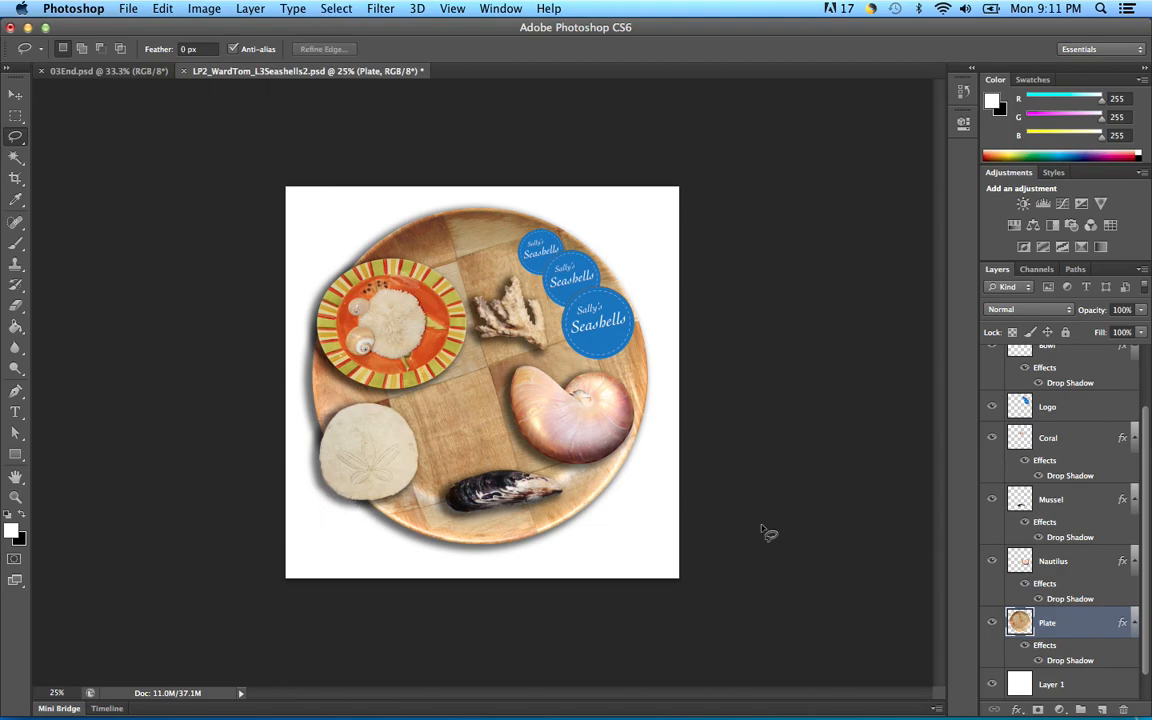
Step: Nudge the mussel left and down, then slightly back to the right on the plate
{"action": "left_click", "coordinate": [1041, 498]}
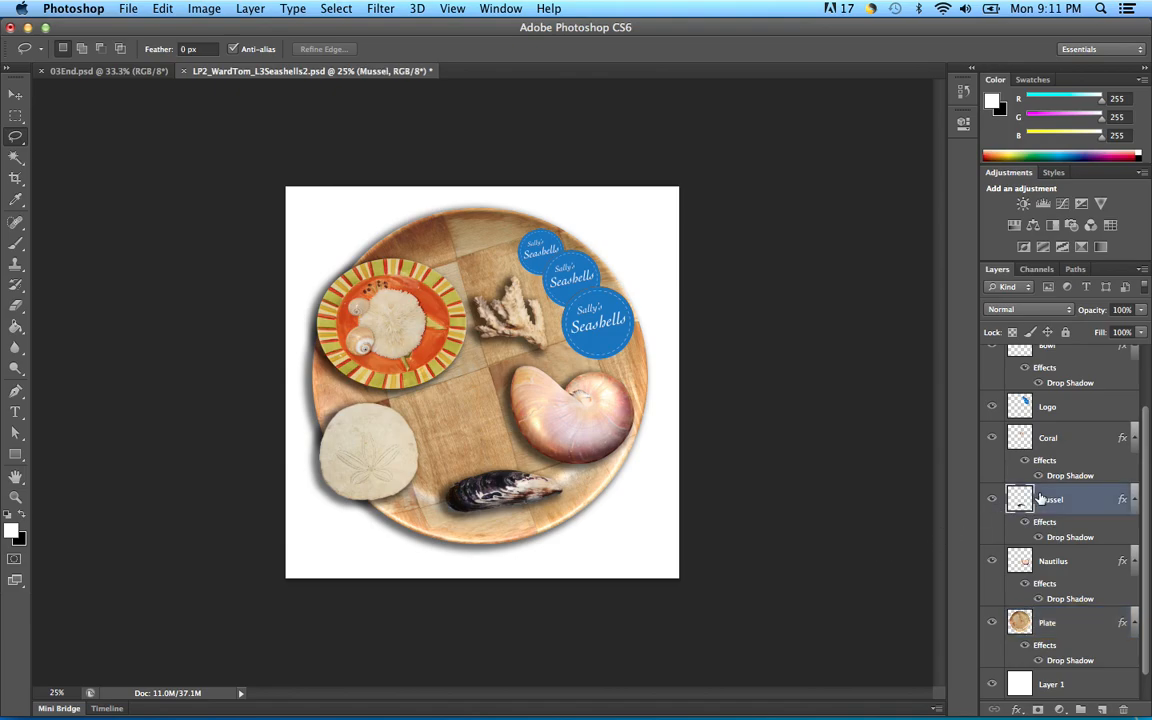
{"action": "key", "text": "super+t"}
{"action": "left_click_drag", "start_coordinate": [514, 484], "coordinate": [487, 487]}
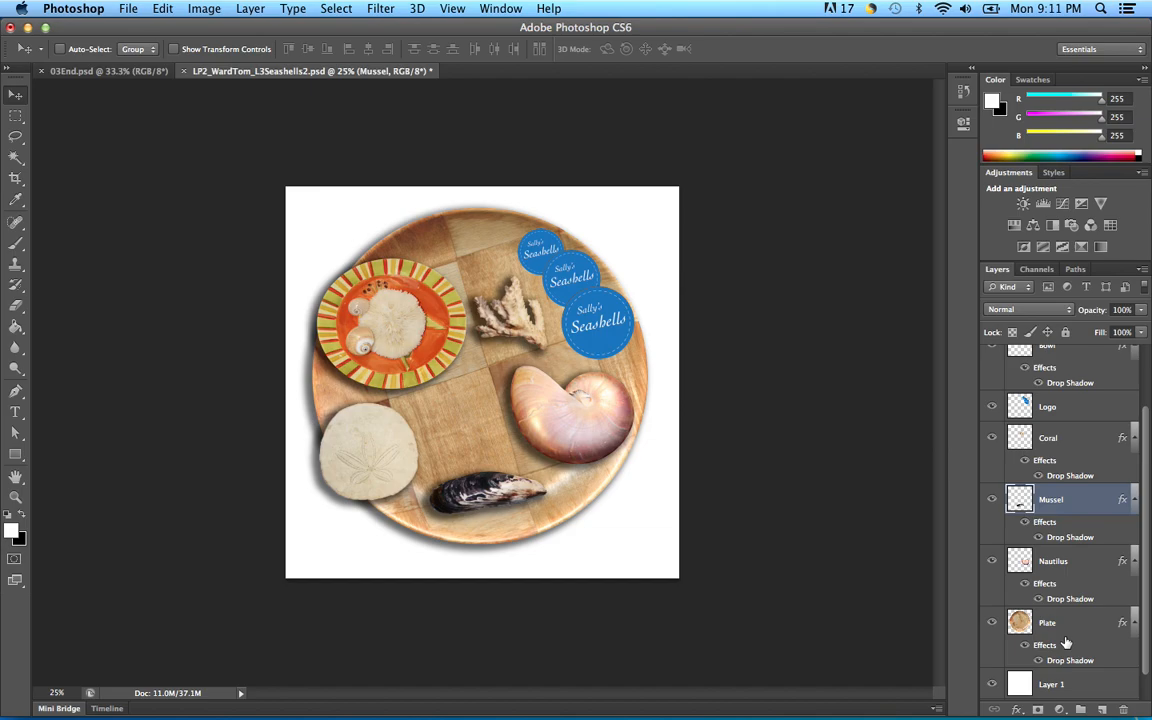
{"action": "mouse_move", "coordinate": [486, 483]}
{"action": "left_mouse_down"}
{"action": "mouse_move", "coordinate": [516, 490]}
{"action": "mouse_move", "coordinate": [505, 476]}
{"action": "mouse_move", "coordinate": [508, 486]}
{"action": "left_mouse_up"}
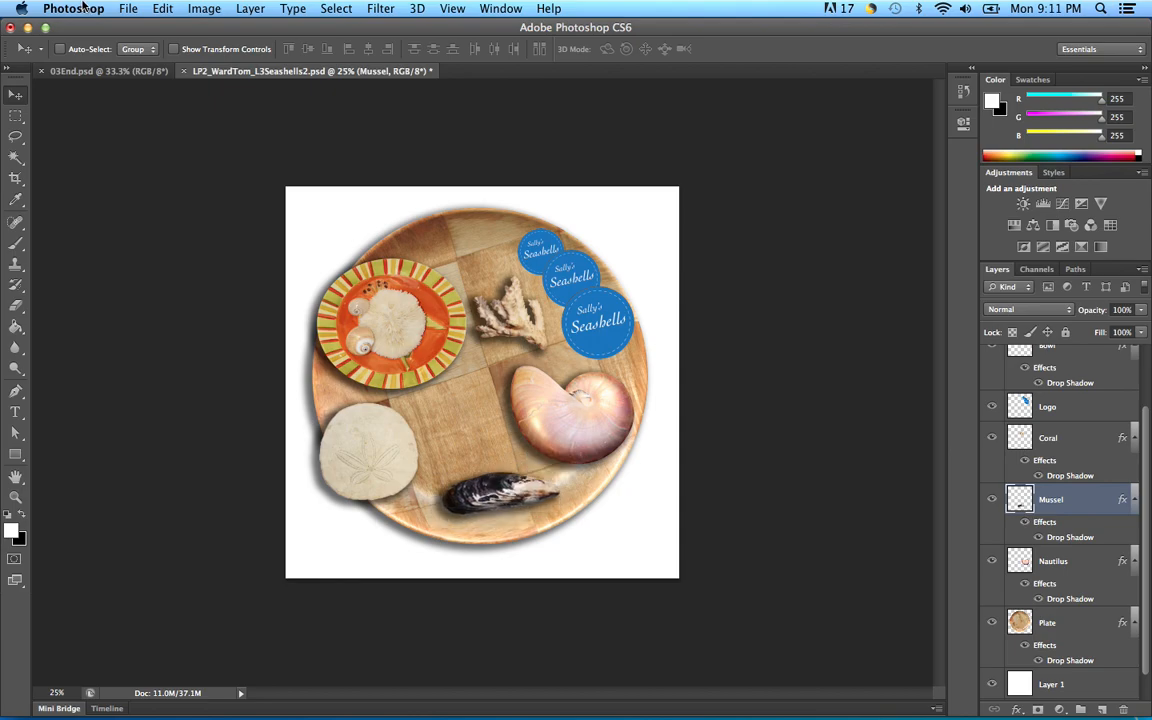
Step: Save the layered collage document as a PSD with File > Save
{"action": "left_click", "coordinate": [127, 9]}
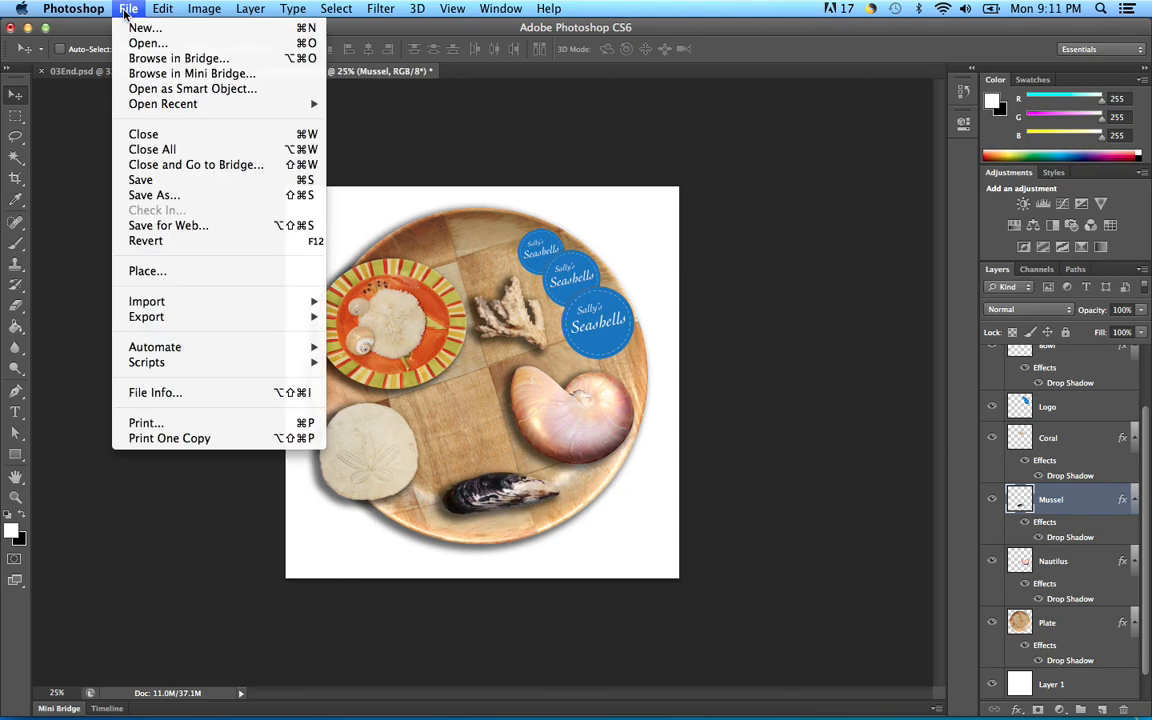
{"action": "left_click", "coordinate": [140, 180]}
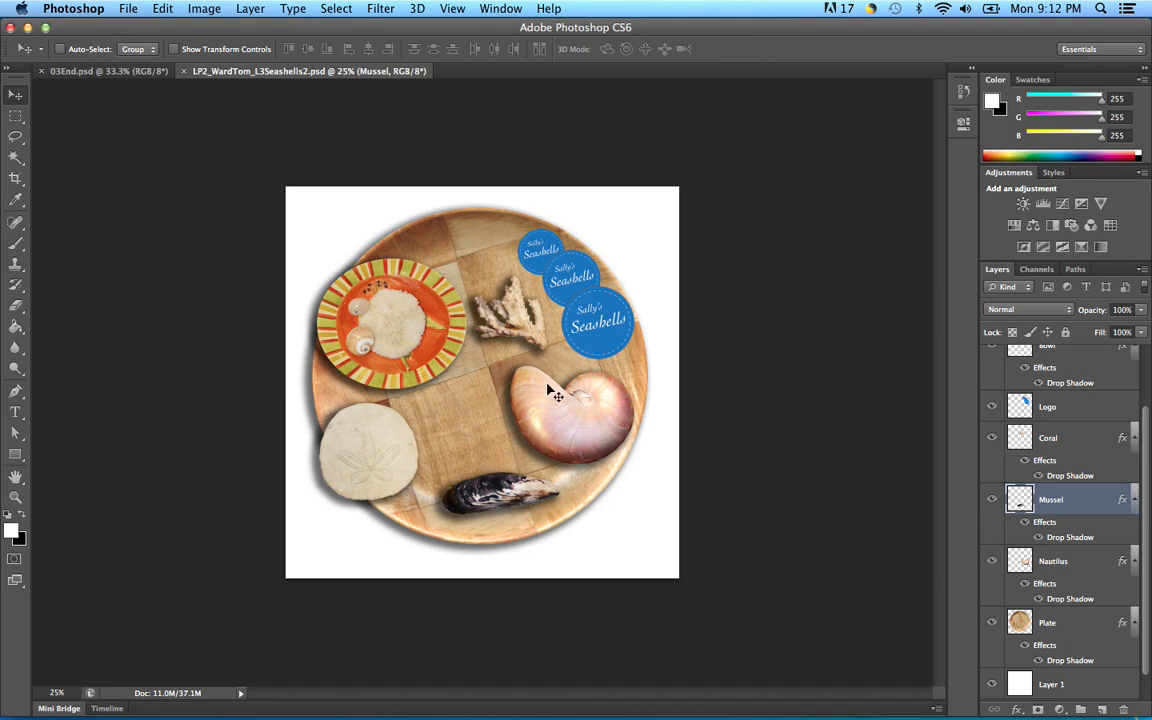
{"action": "left_click", "coordinate": [127, 9]}
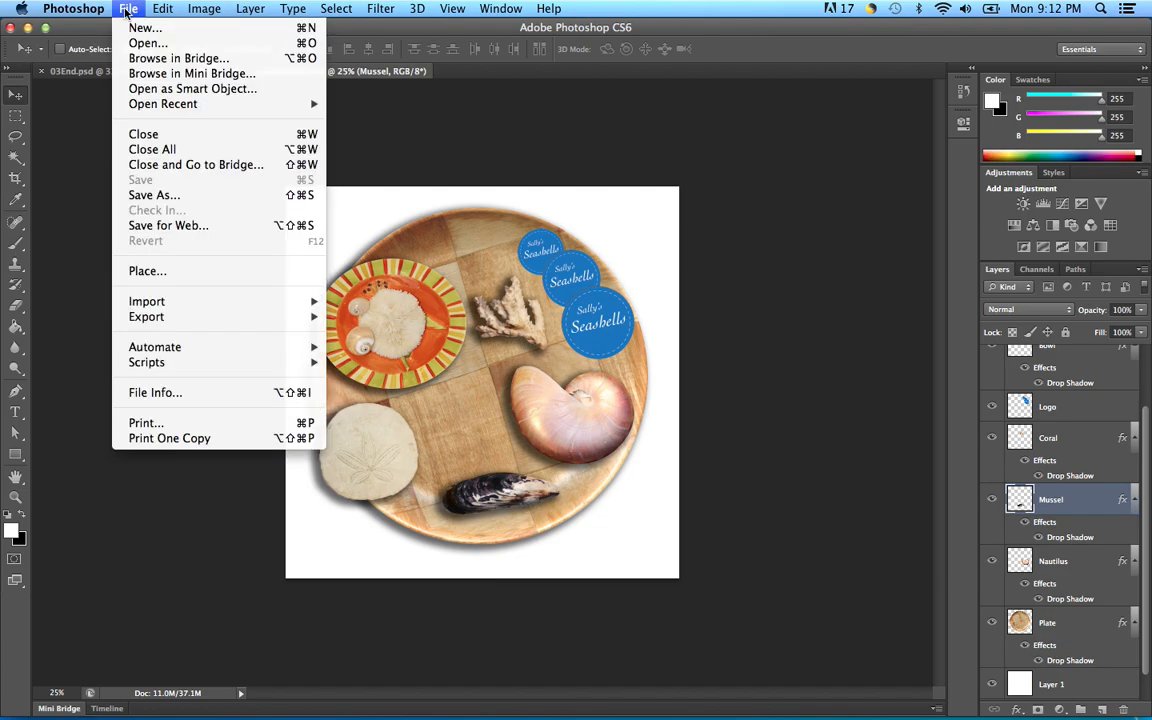
Step: Save a JPEG copy of the collage at Quality 12 (Maximum), Baseline Standard
{"action": "left_click", "coordinate": [155, 196]}
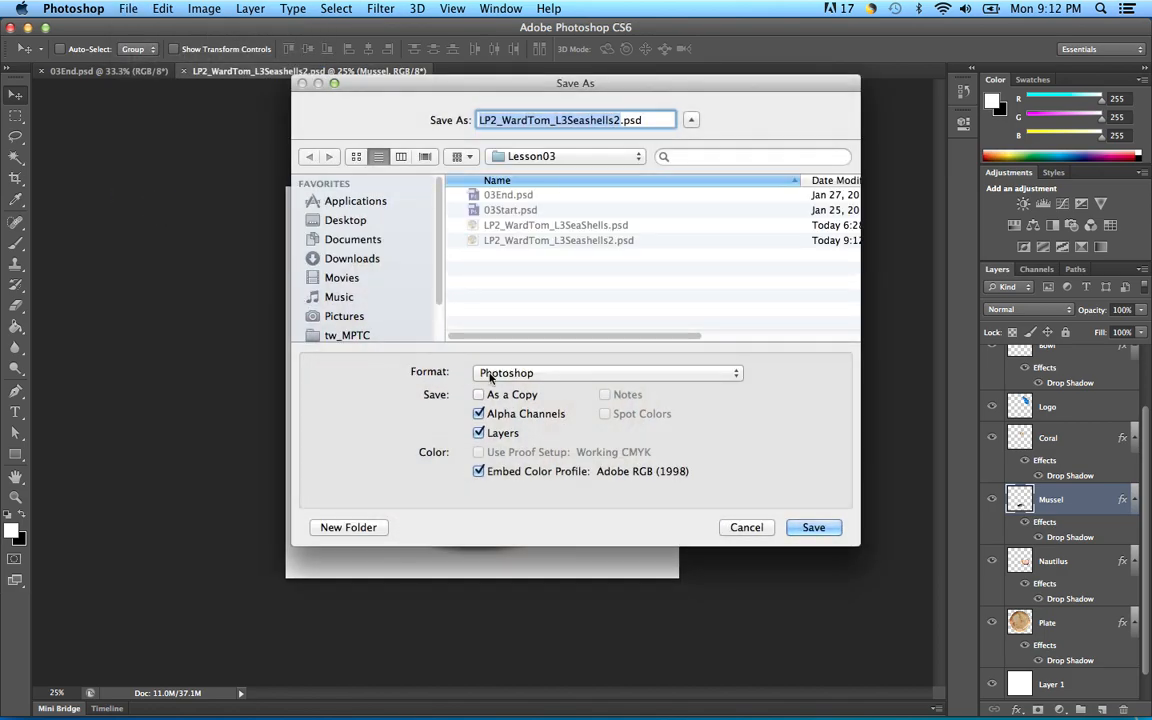
{"action": "left_click", "coordinate": [740, 372]}
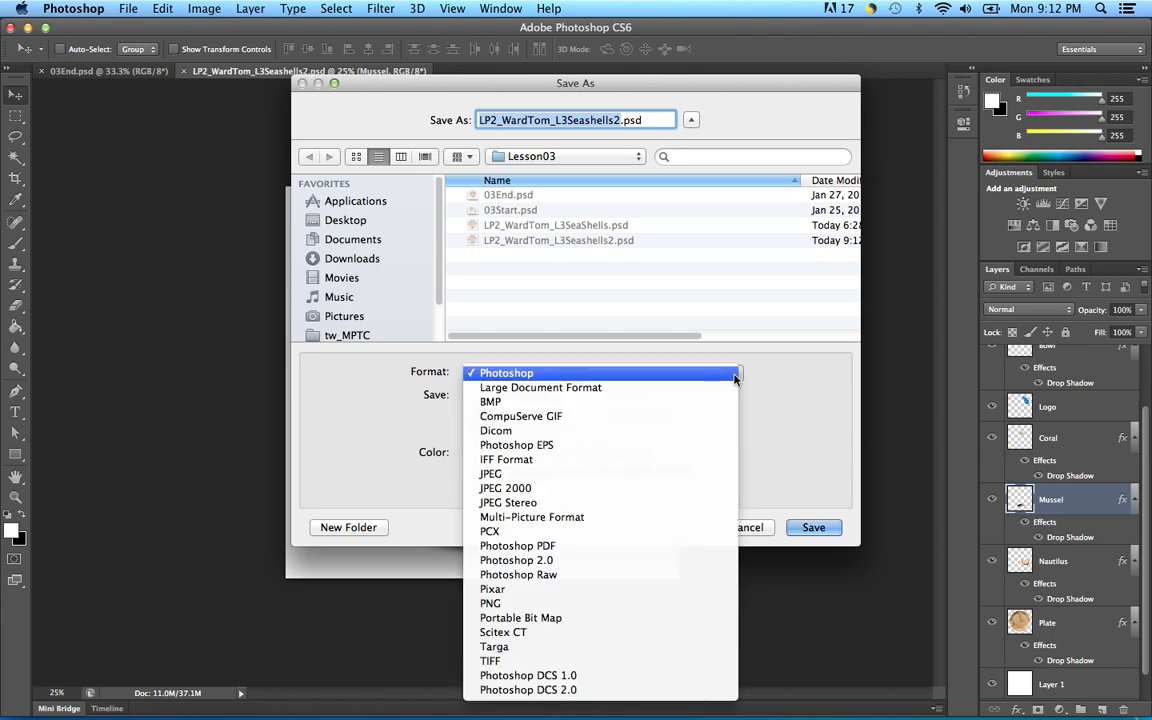
{"action": "left_click", "coordinate": [520, 476]}
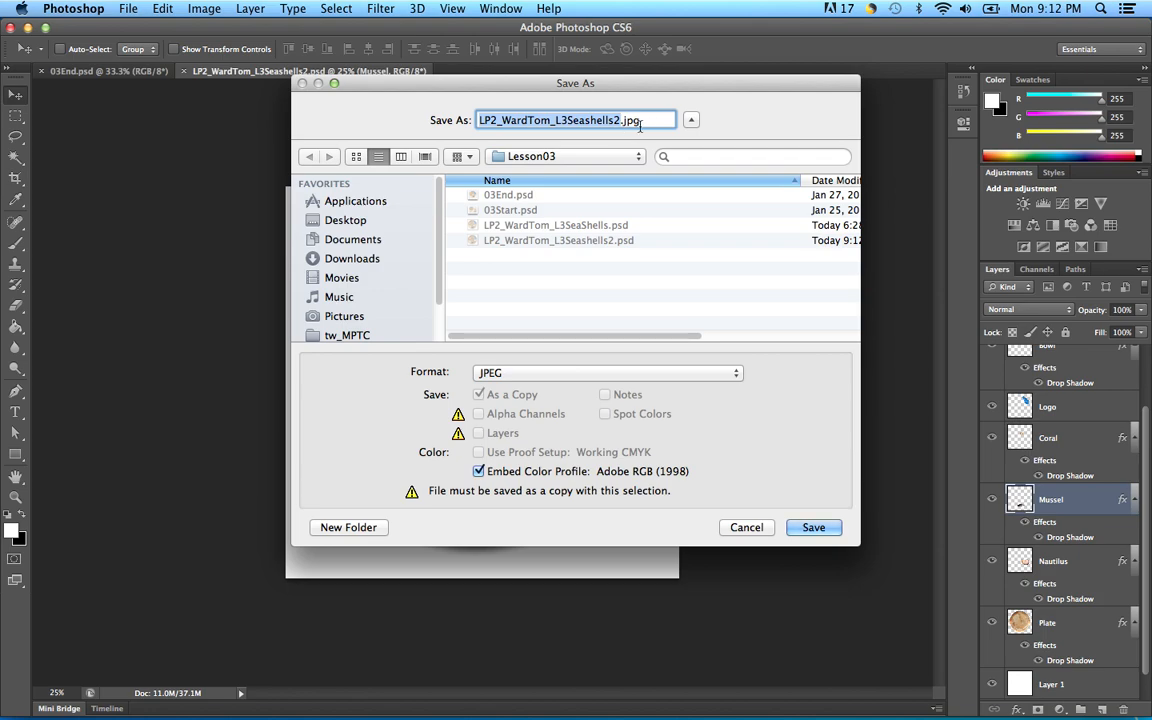
{"action": "left_click", "coordinate": [813, 528]}
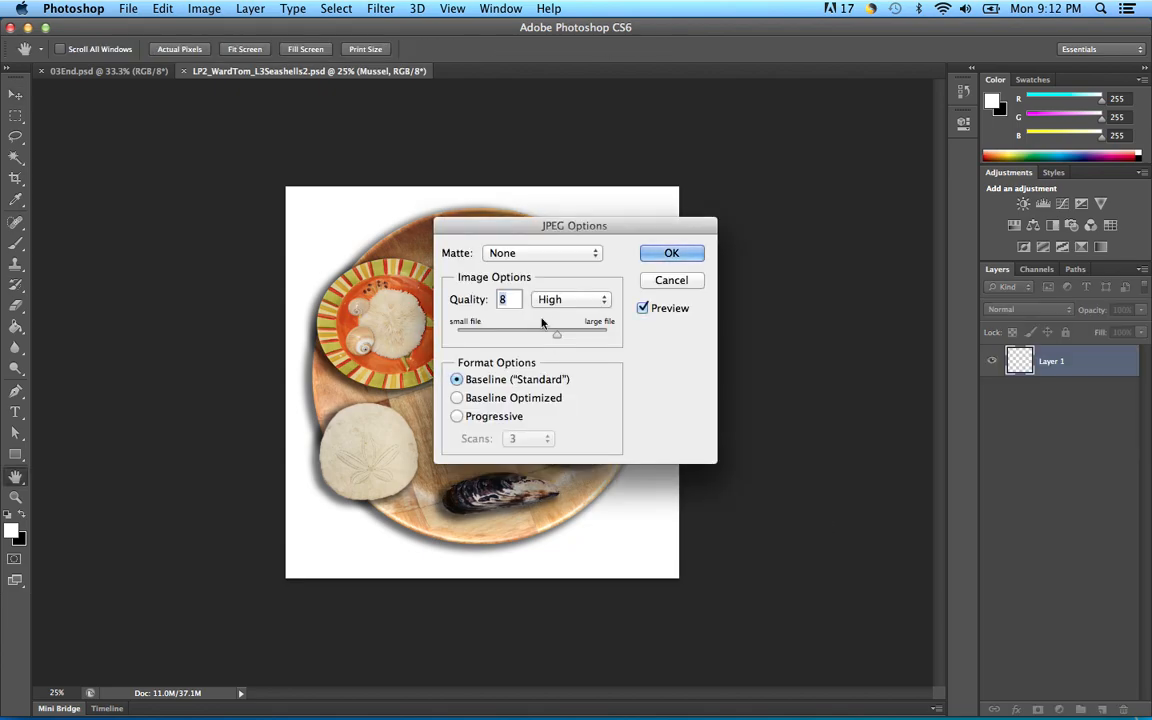
{"action": "left_click_drag", "start_coordinate": [557, 336], "coordinate": [625, 337]}
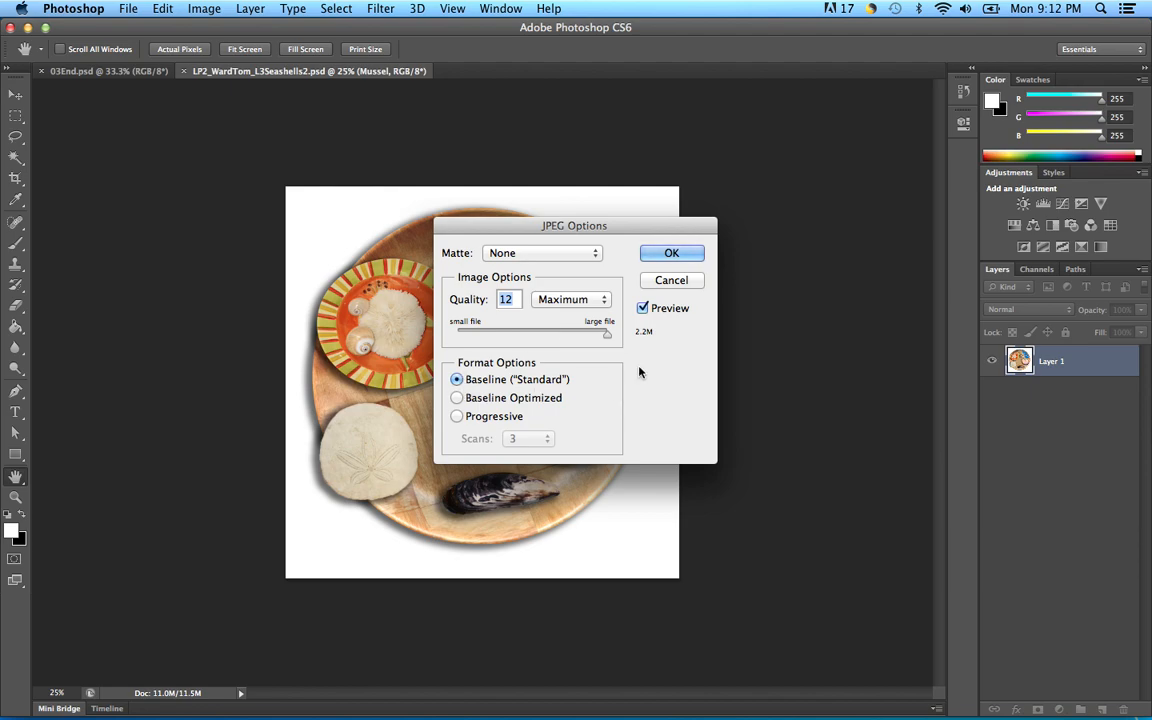
{"action": "left_click", "coordinate": [692, 256]}
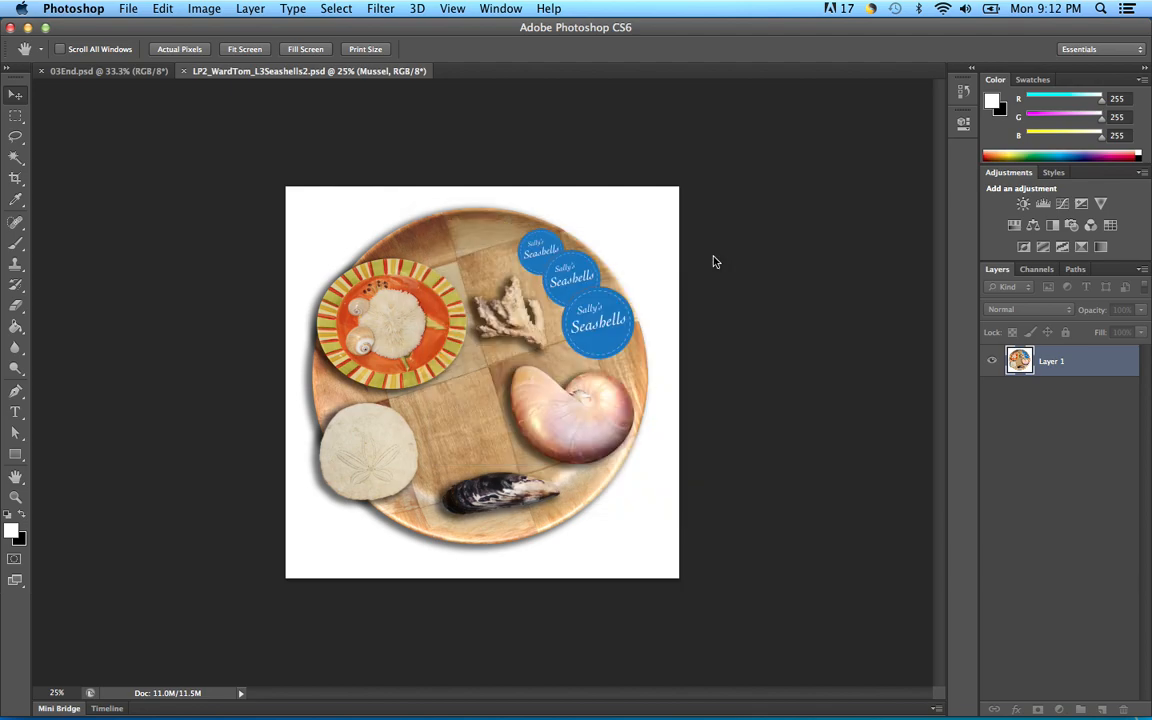